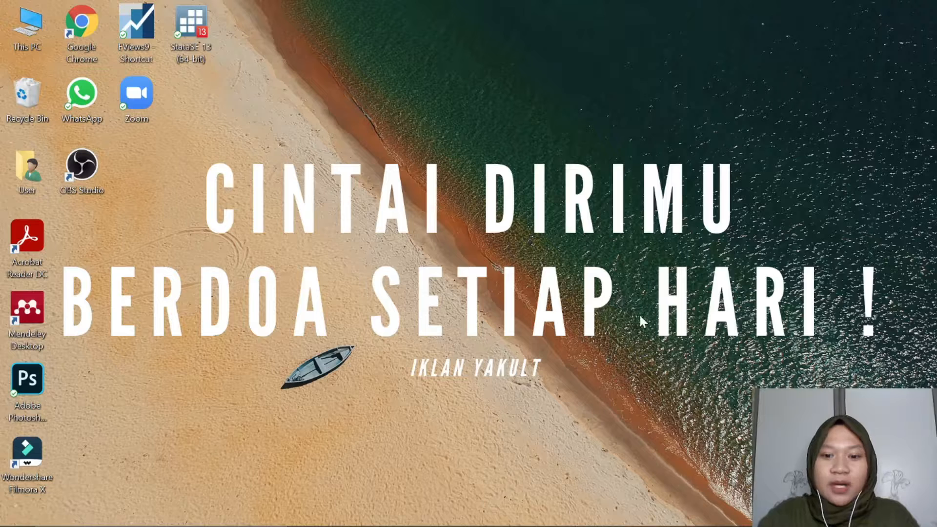
Switch to Chrome and compare the variable, observation and multicore limits of the Stata editions on the stata-id.com/stata-which page.
{"action": "mouse_move", "coordinate": [698, 525]}
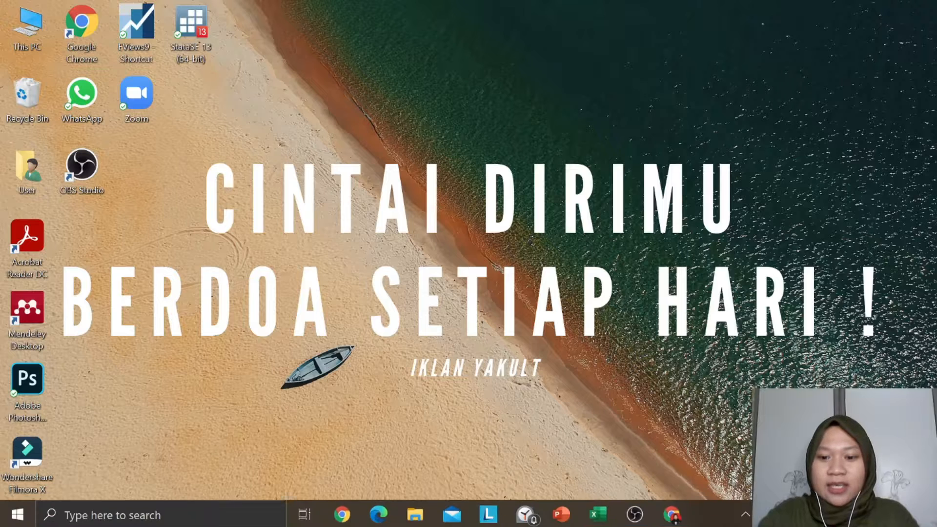
{"action": "left_click", "coordinate": [672, 512]}
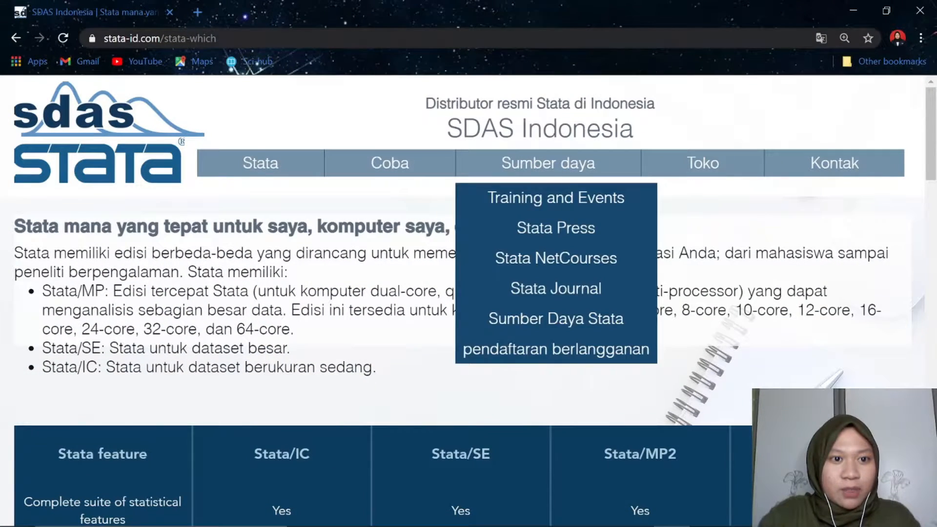
{"action": "left_click", "coordinate": [410, 38]}
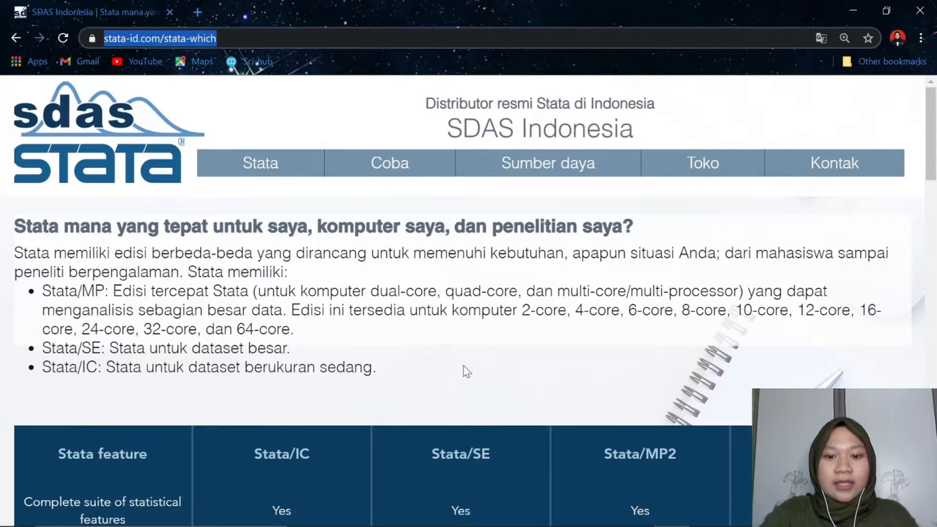
{"action": "scroll", "coordinate": [460, 362], "scroll_direction": "down", "scroll_amount": 3}
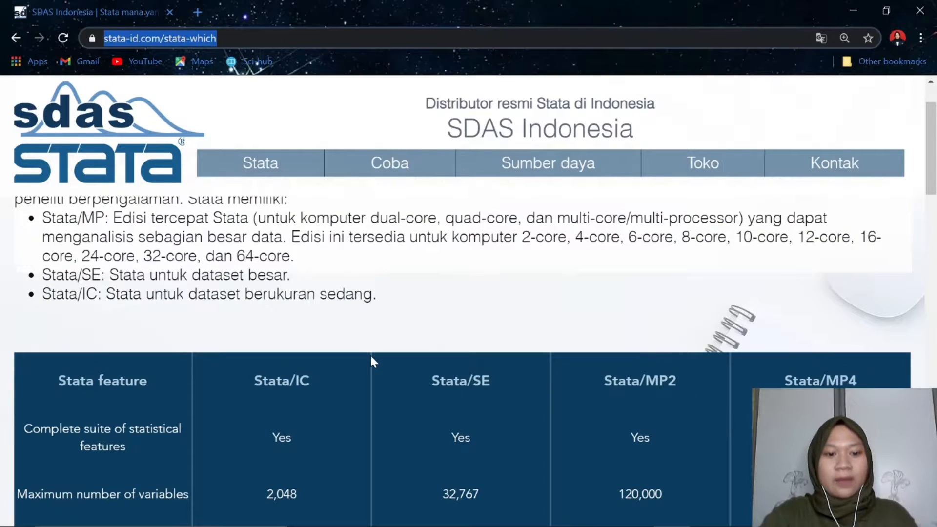
{"action": "scroll", "coordinate": [372, 351], "scroll_direction": "down", "scroll_amount": 5}
{"action": "scroll", "coordinate": [435, 268], "scroll_direction": "up", "scroll_amount": 2}
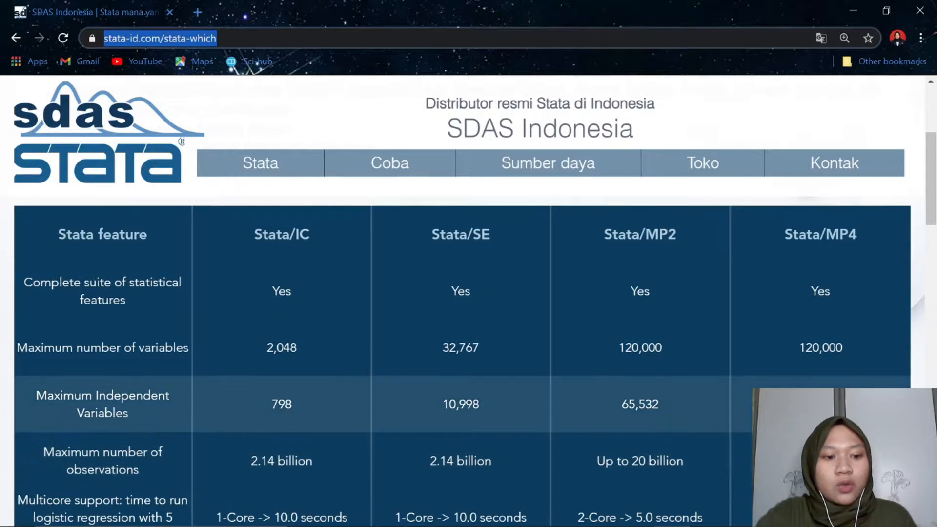
{"action": "scroll", "coordinate": [161, 401], "scroll_direction": "down", "scroll_amount": 2}
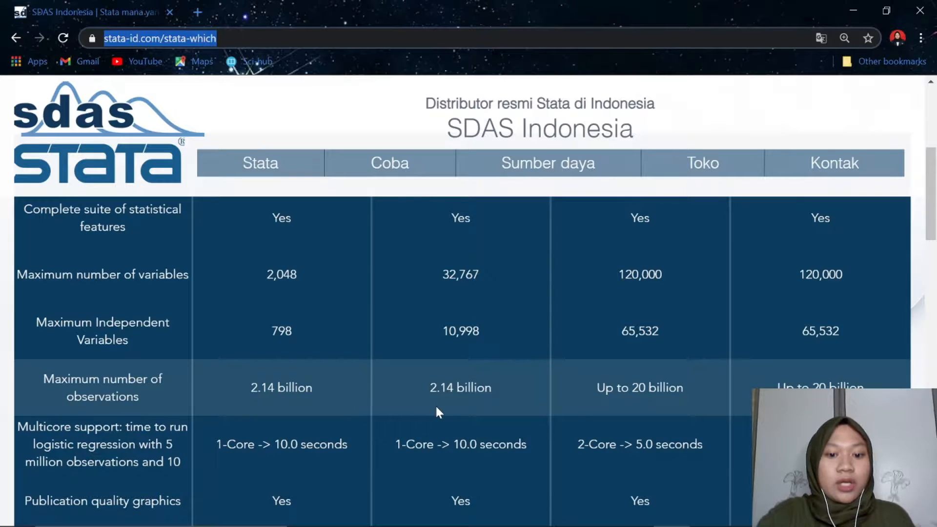
{"action": "scroll", "coordinate": [345, 424], "scroll_direction": "up", "scroll_amount": 2}
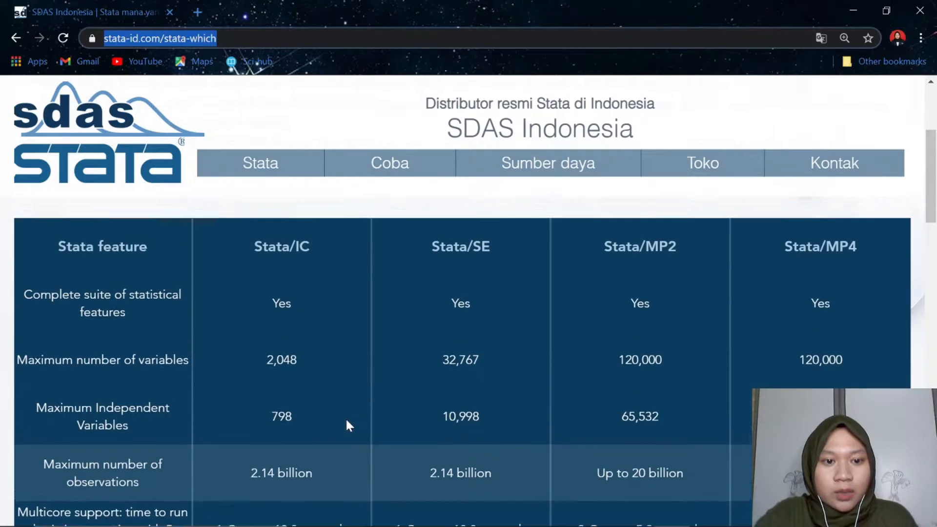
{"action": "scroll", "coordinate": [345, 416], "scroll_direction": "down", "scroll_amount": 2}
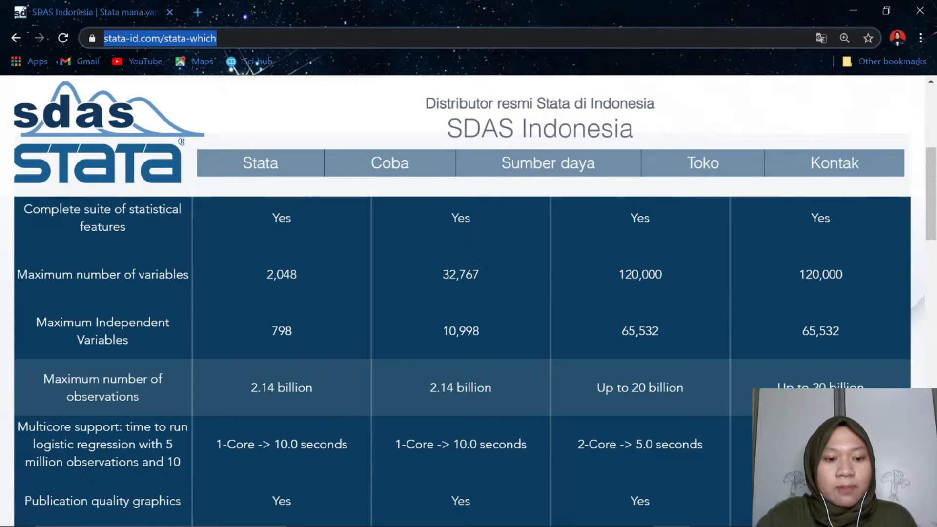
{"action": "scroll", "coordinate": [480, 400], "scroll_direction": "up", "scroll_amount": 2}
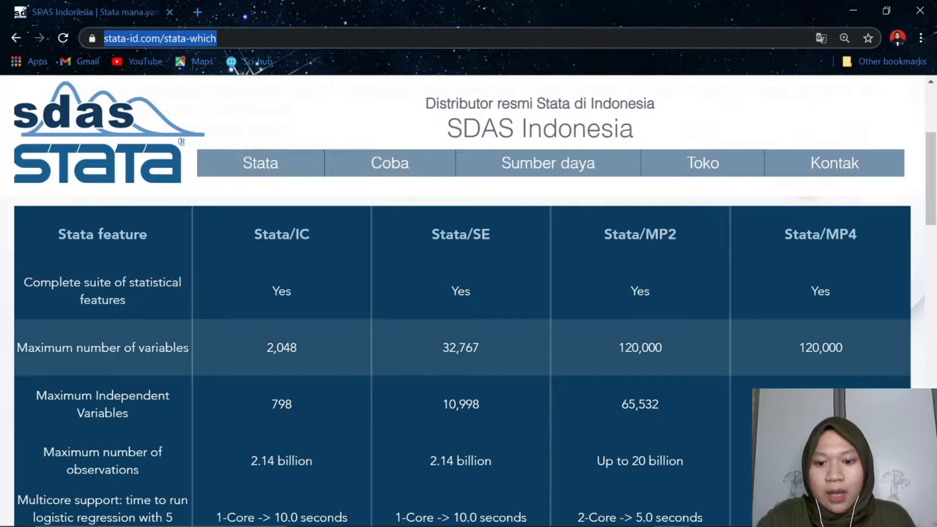
{"action": "scroll", "coordinate": [452, 367], "scroll_direction": "down", "scroll_amount": 3}
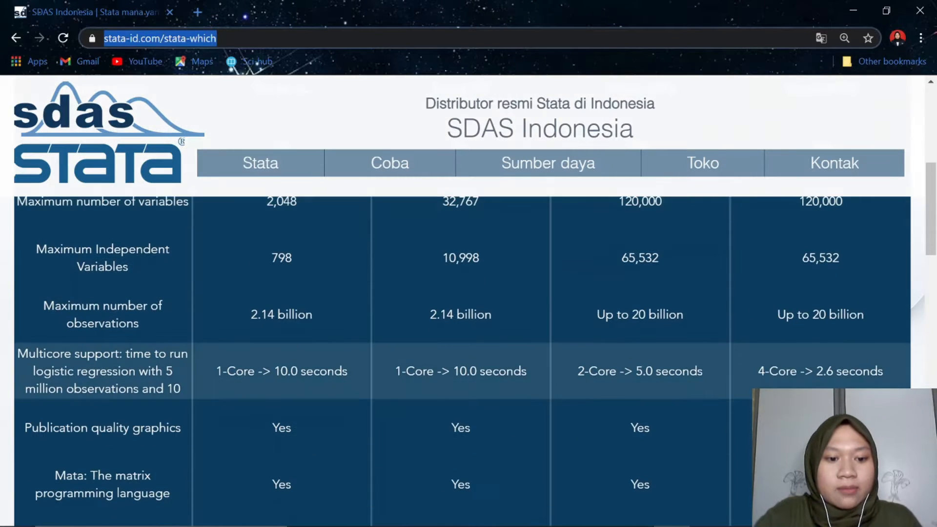
{"action": "scroll", "coordinate": [450, 359], "scroll_direction": "down", "scroll_amount": 3}
{"action": "scroll", "coordinate": [448, 383], "scroll_direction": "up", "scroll_amount": 3}
{"action": "scroll", "coordinate": [448, 383], "scroll_direction": "down", "scroll_amount": 1}
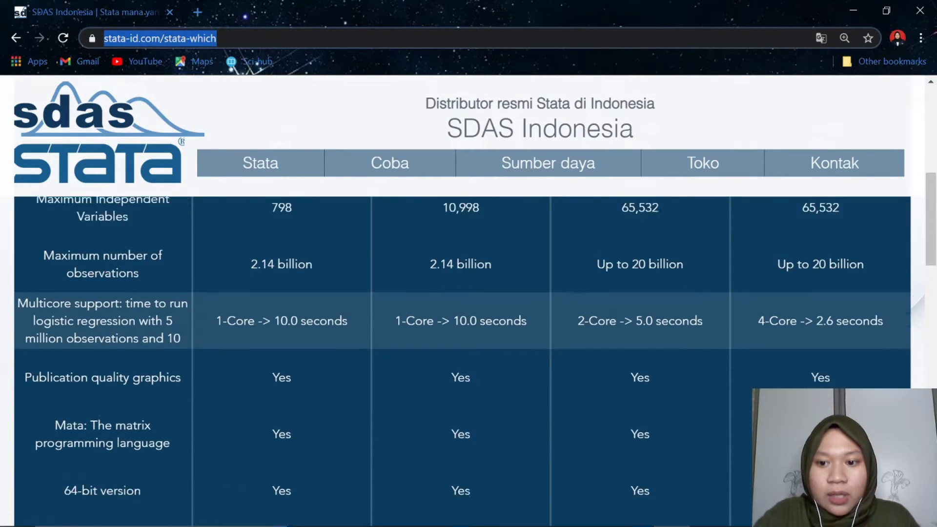
Review the memory and disk requirements and the Stata/MP, SE and IC descriptions, and minimize the browser window.
{"action": "scroll", "coordinate": [301, 388], "scroll_direction": "down", "scroll_amount": 9}
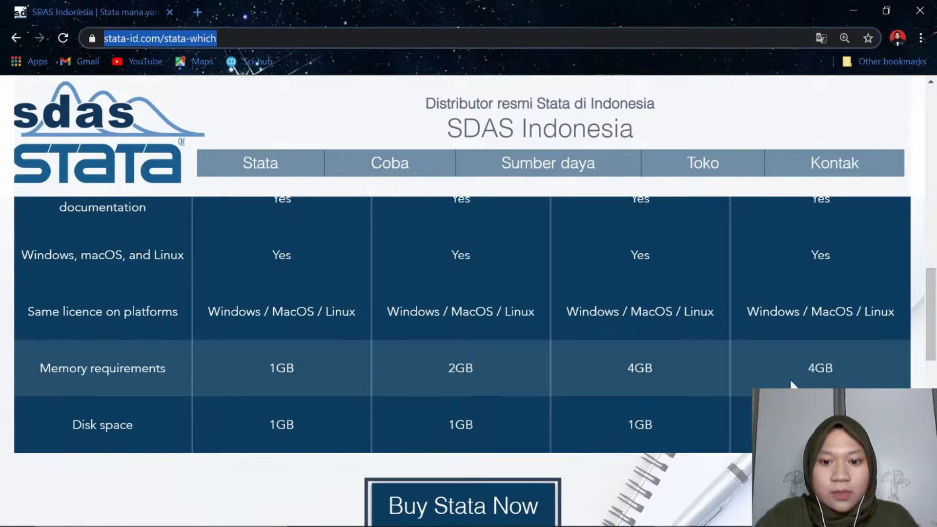
{"action": "scroll", "coordinate": [605, 385], "scroll_direction": "down", "scroll_amount": 3}
{"action": "scroll", "coordinate": [747, 402], "scroll_direction": "down", "scroll_amount": 2}
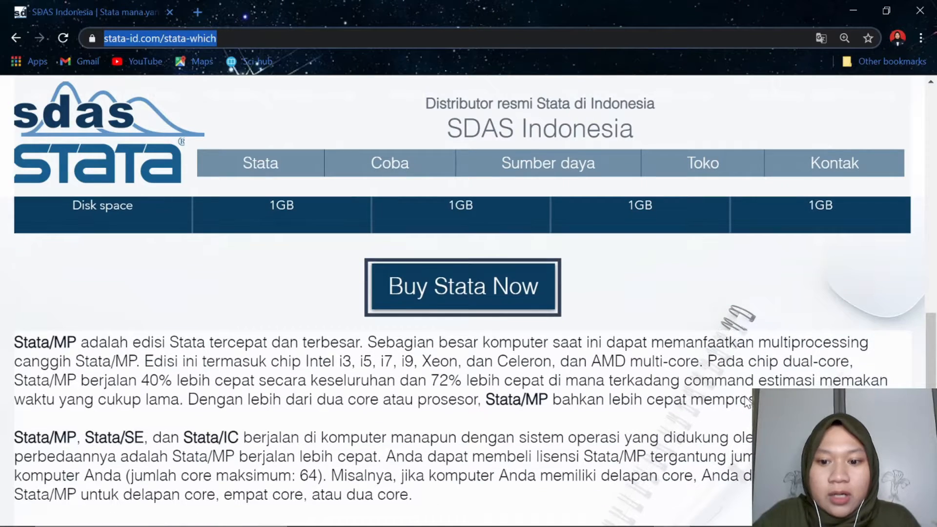
{"action": "scroll", "coordinate": [702, 428], "scroll_direction": "down", "scroll_amount": 3}
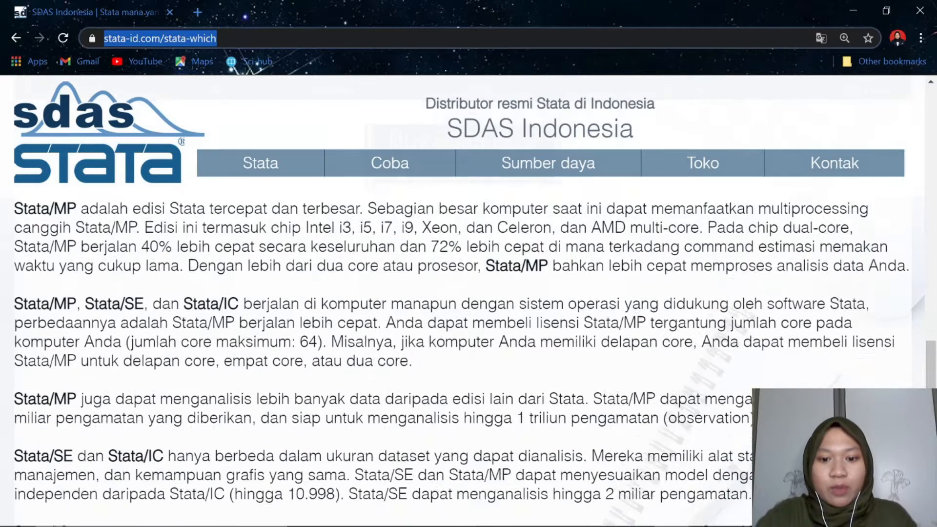
{"action": "scroll", "coordinate": [702, 429], "scroll_direction": "up", "scroll_amount": 2}
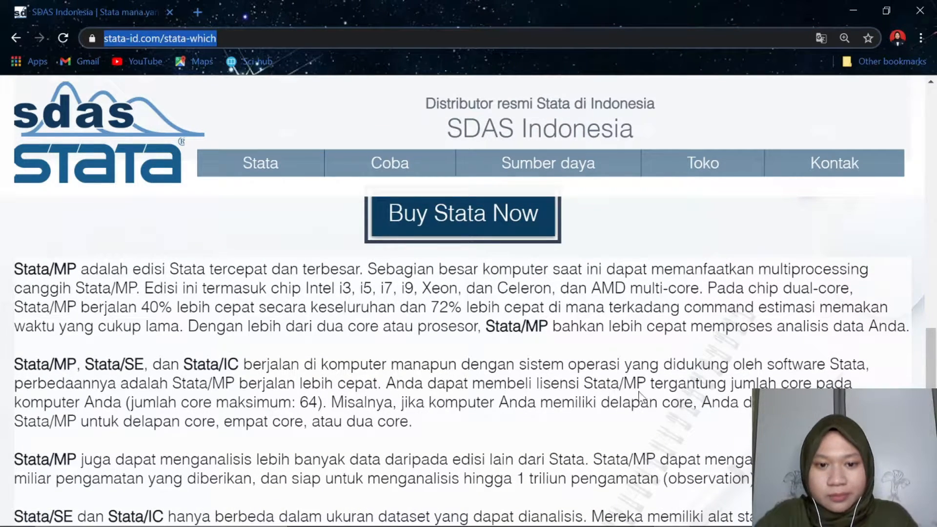
{"action": "scroll", "coordinate": [462, 341], "scroll_direction": "down", "scroll_amount": 3}
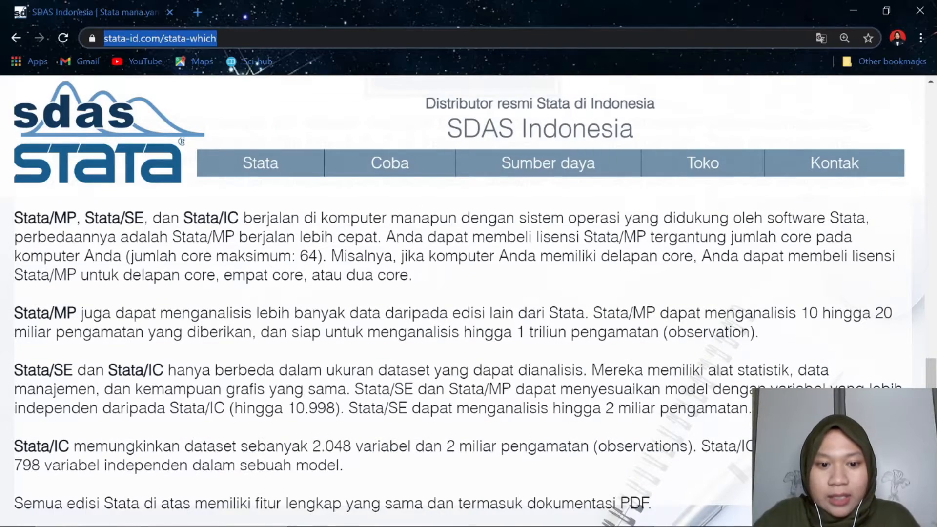
{"action": "scroll", "coordinate": [295, 235], "scroll_direction": "down", "scroll_amount": 4}
{"action": "scroll", "coordinate": [294, 235], "scroll_direction": "down", "scroll_amount": 8}
{"action": "scroll", "coordinate": [294, 236], "scroll_direction": "up", "scroll_amount": 2}
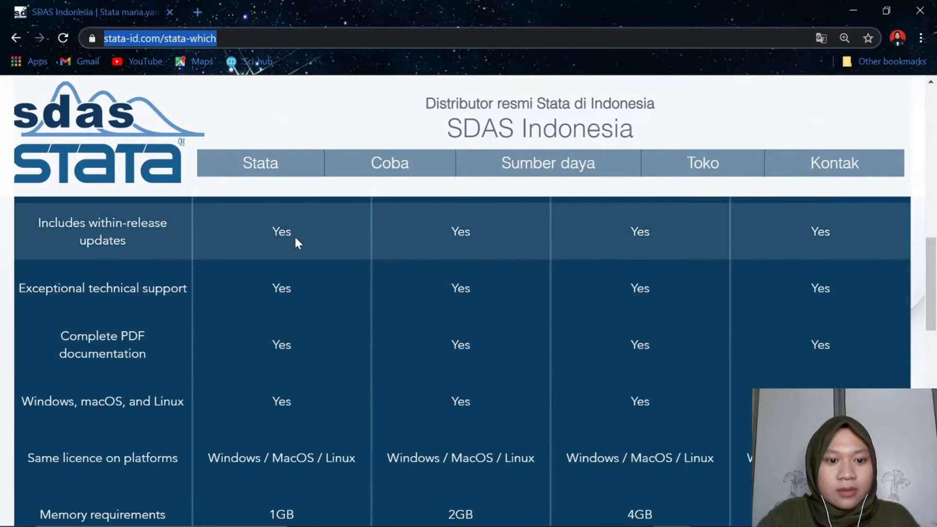
{"action": "scroll", "coordinate": [298, 244], "scroll_direction": "up", "scroll_amount": 10}
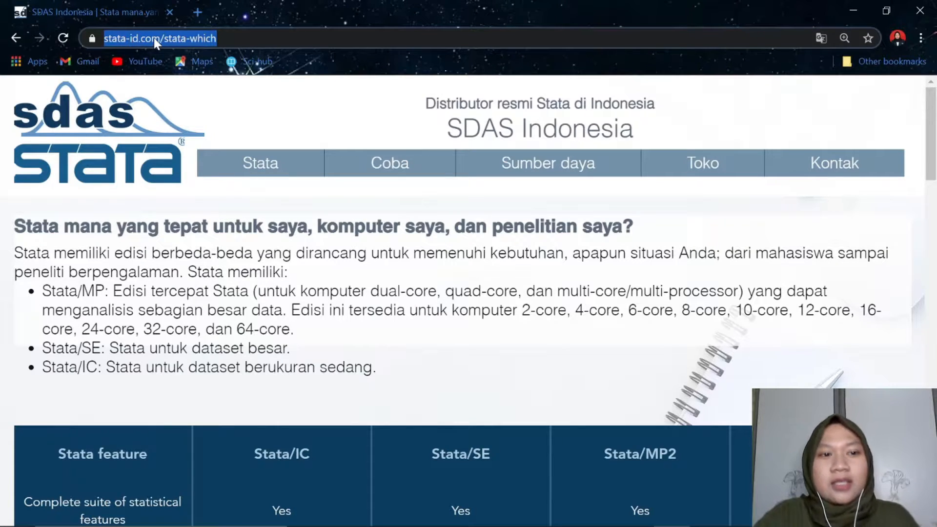
{"action": "left_click", "coordinate": [241, 39]}
{"action": "left_click", "coordinate": [853, 10]}
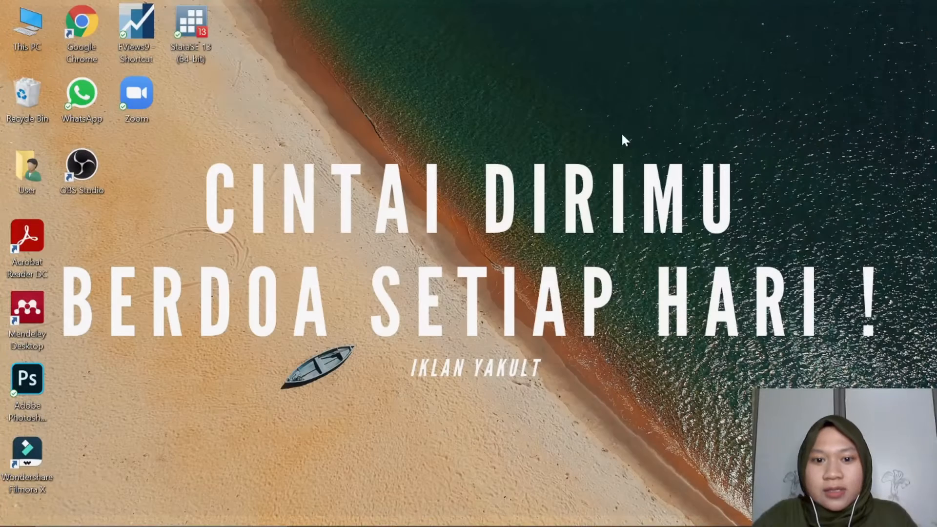
Launch StataSE 13 (64-bit) from the desktop.
{"action": "right_click", "coordinate": [431, 168]}
{"action": "left_click", "coordinate": [484, 213]}
{"action": "right_click", "coordinate": [434, 148]}
{"action": "left_click", "coordinate": [463, 188]}
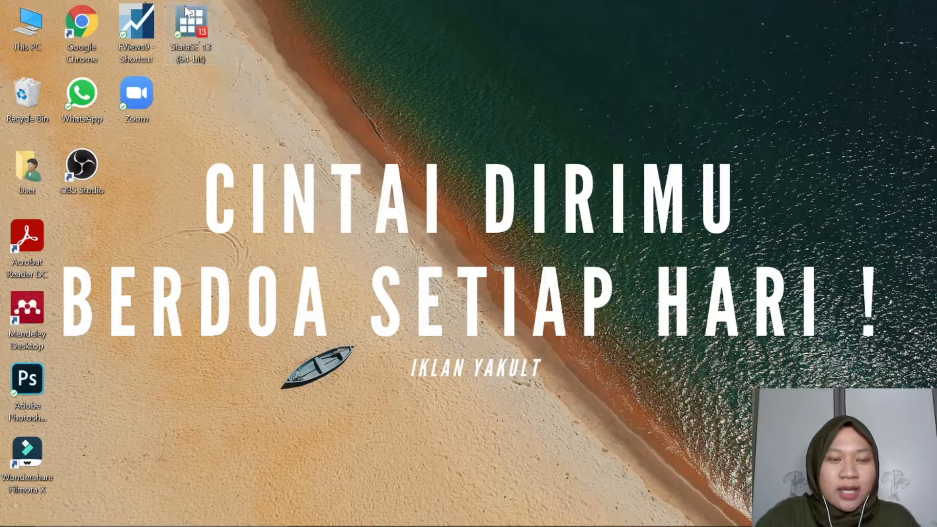
{"action": "double_click", "coordinate": [186, 24]}
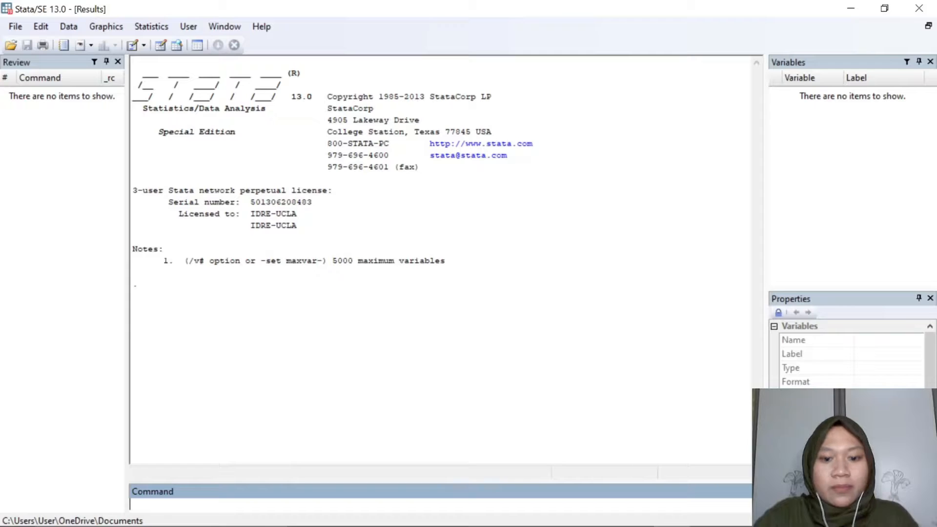
Switch to the DATA LAB workbook in Excel and examine the Y, X1, X2 and X3 columns of the first table, without years.
{"action": "left_click", "coordinate": [600, 520]}
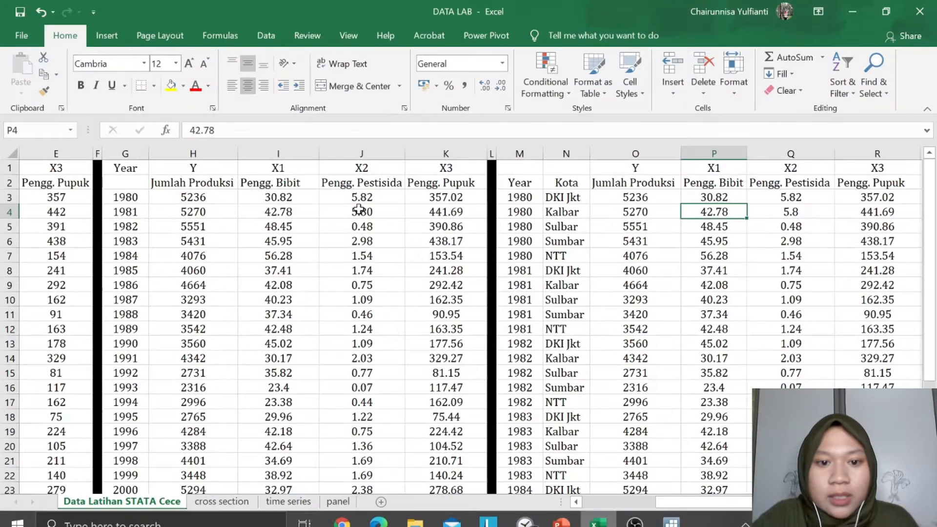
{"action": "left_click_drag", "start_coordinate": [672, 507], "coordinate": [578, 502]}
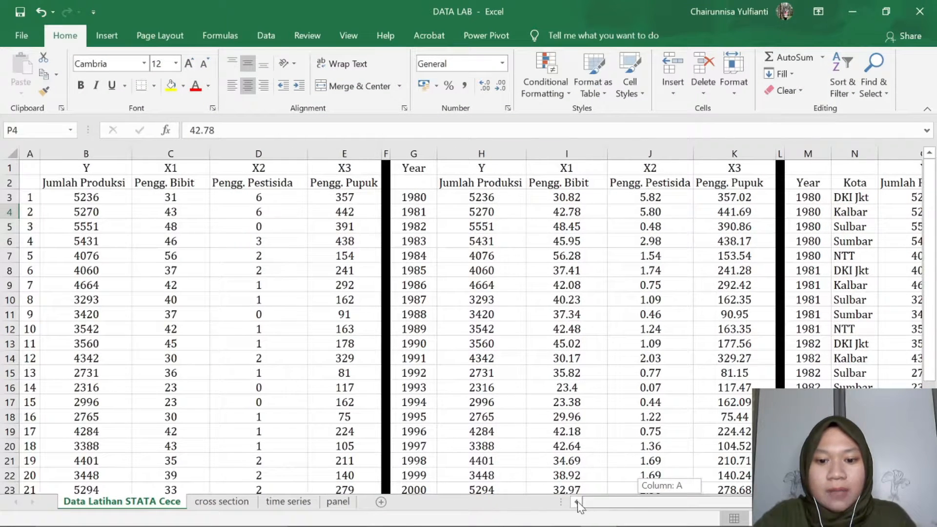
{"action": "left_click", "coordinate": [115, 240]}
{"action": "left_click", "coordinate": [74, 197]}
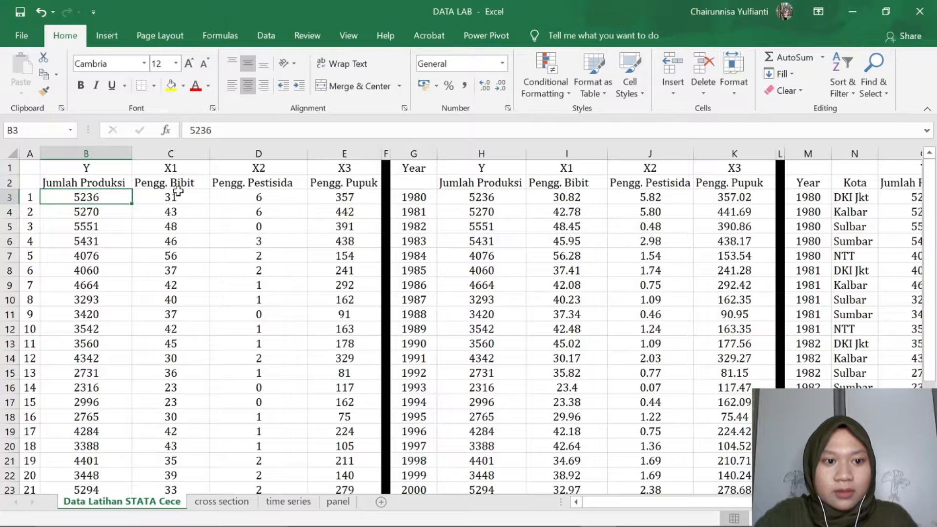
{"action": "left_click", "coordinate": [172, 207]}
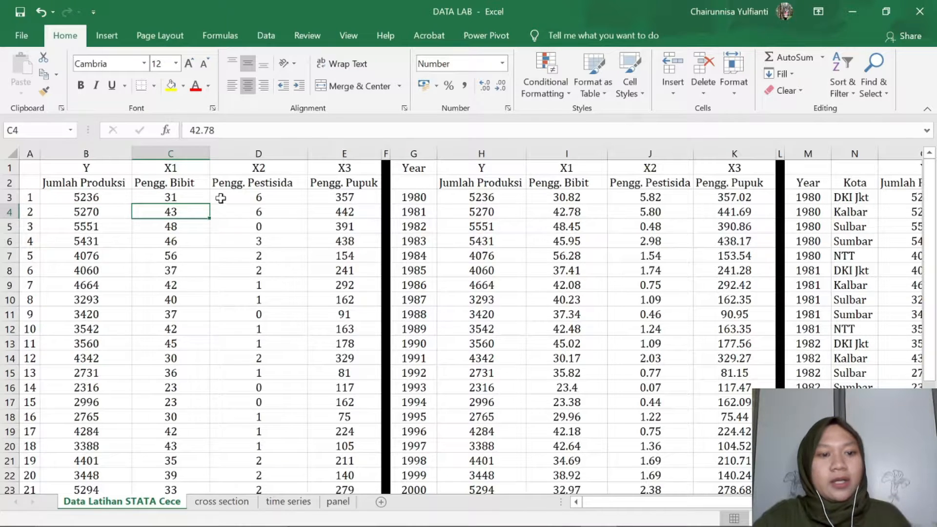
{"action": "left_click", "coordinate": [264, 185]}
{"action": "left_click", "coordinate": [332, 182]}
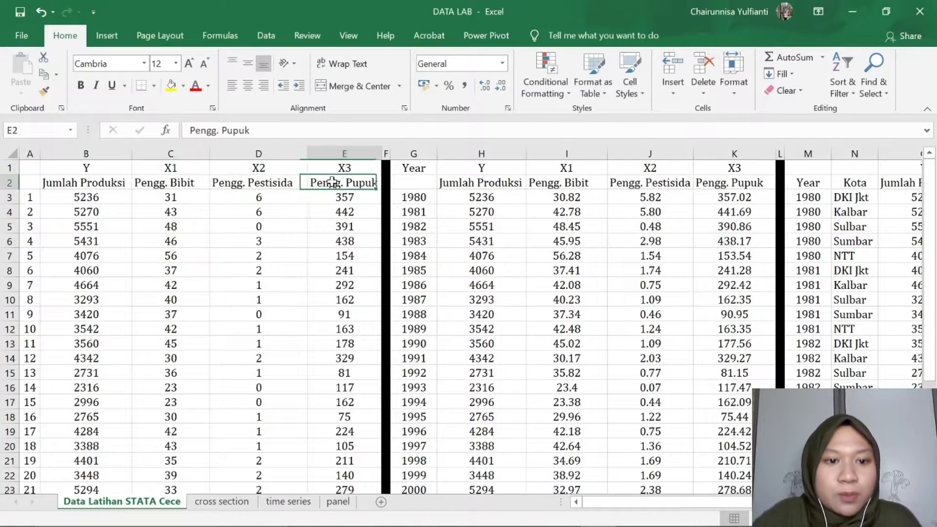
{"action": "left_click", "coordinate": [110, 182]}
{"action": "left_click", "coordinate": [170, 259]}
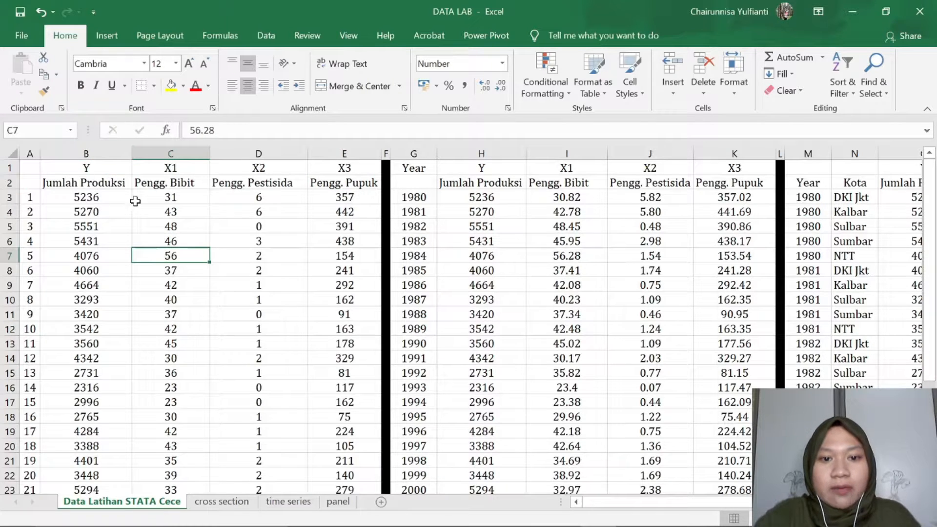
{"action": "left_click", "coordinate": [180, 332]}
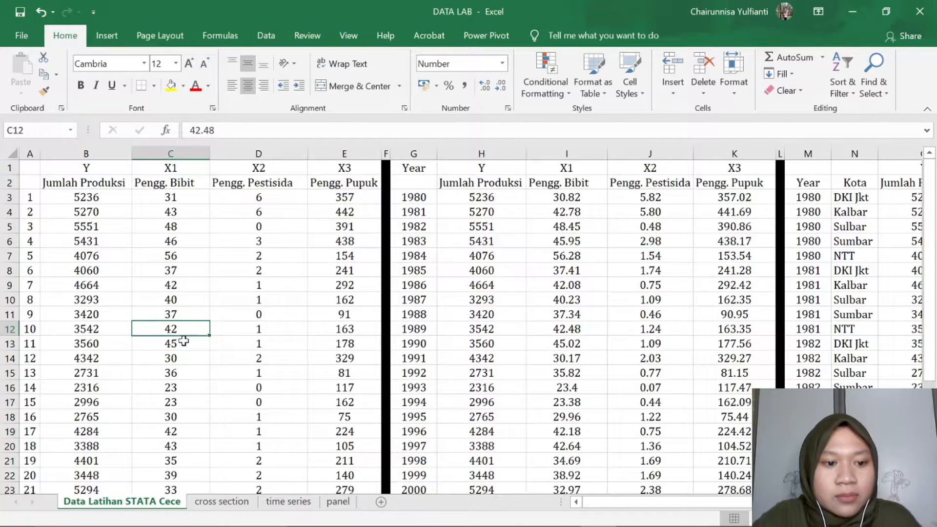
Examine the yearly table starting in 1980, checking the decimal values in its X1 Pengg. Bibit column.
{"action": "left_click_drag", "start_coordinate": [613, 511], "coordinate": [593, 506]}
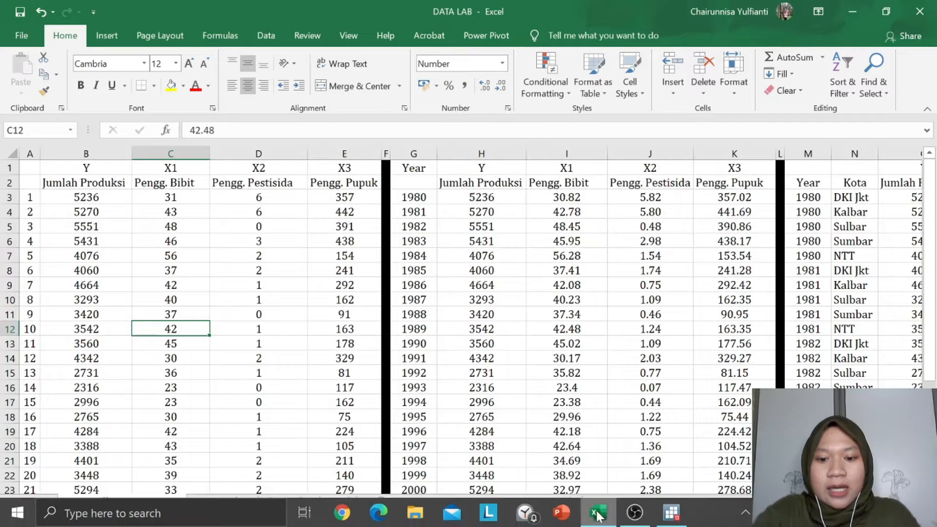
{"action": "left_click_drag", "start_coordinate": [610, 504], "coordinate": [586, 505]}
{"action": "left_click", "coordinate": [457, 268]}
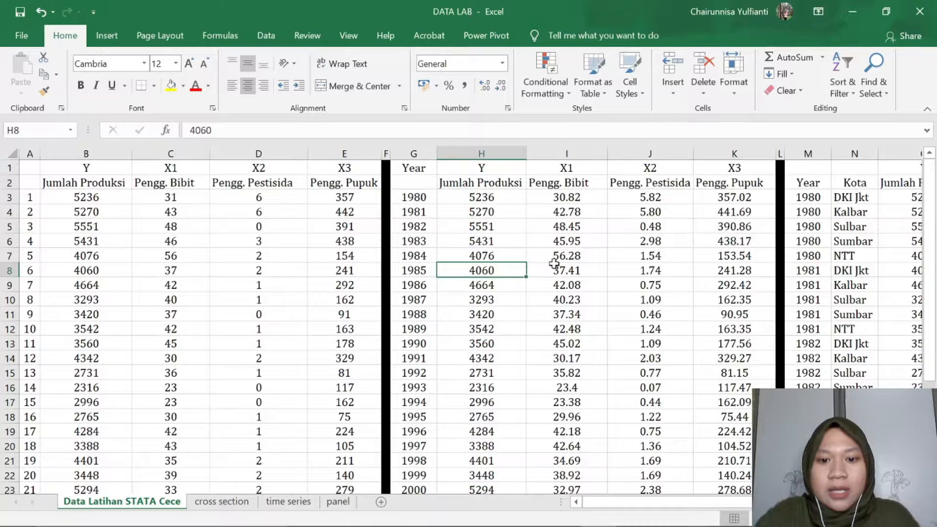
{"action": "left_click", "coordinate": [554, 259]}
{"action": "left_click_drag", "start_coordinate": [565, 209], "coordinate": [567, 374]}
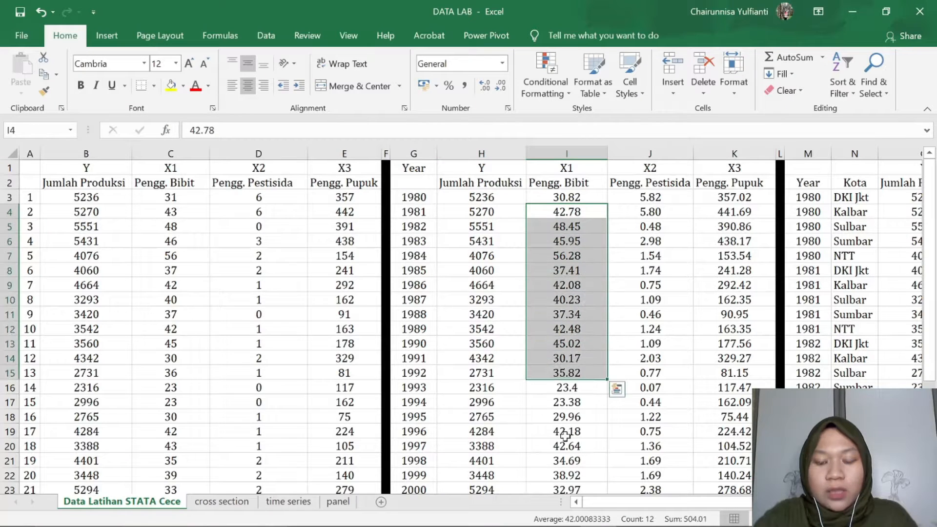
{"action": "left_click", "coordinate": [566, 430]}
{"action": "left_click_drag", "start_coordinate": [558, 200], "coordinate": [567, 407]}
{"action": "left_click_drag", "start_coordinate": [567, 417], "coordinate": [565, 198]}
{"action": "left_click", "coordinate": [566, 256]}
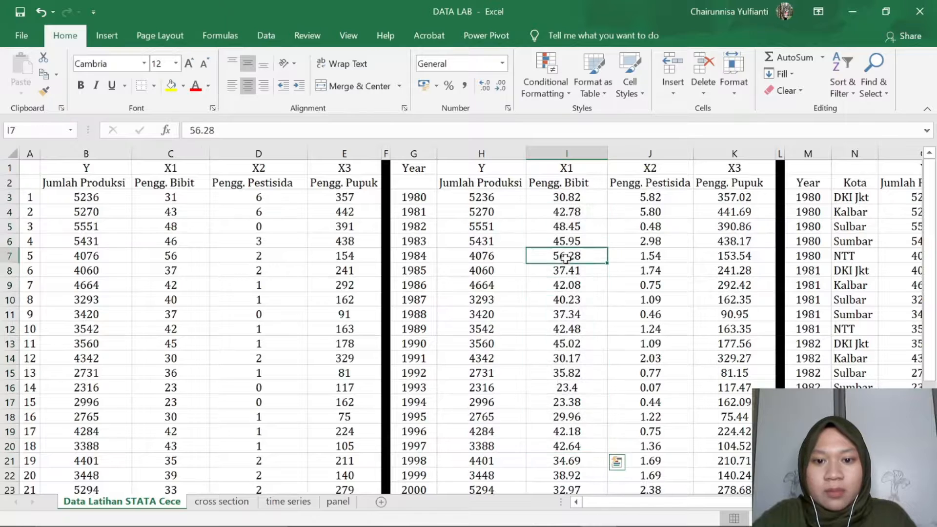
Switch back to Stata and open the Data Editor in edit mode.
{"action": "left_click", "coordinate": [672, 518]}
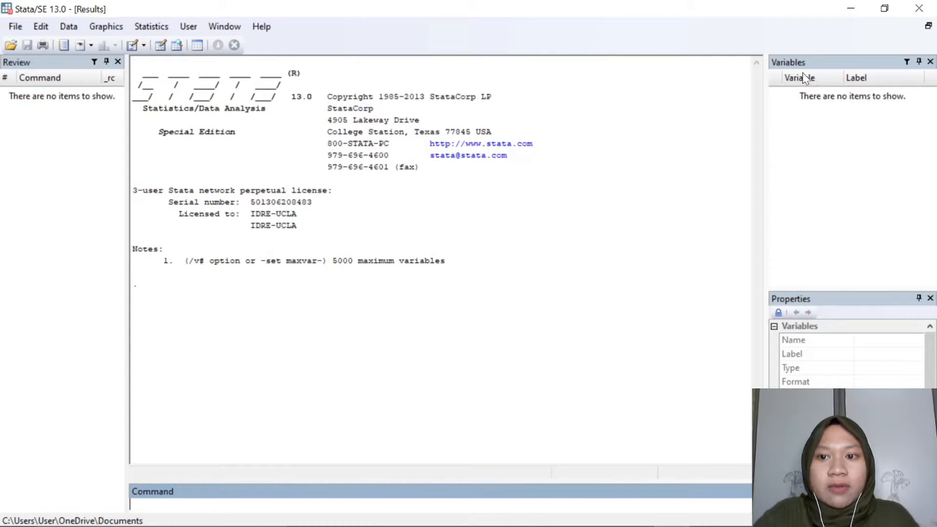
{"action": "left_click", "coordinate": [71, 28]}
{"action": "mouse_move", "coordinate": [153, 68]}
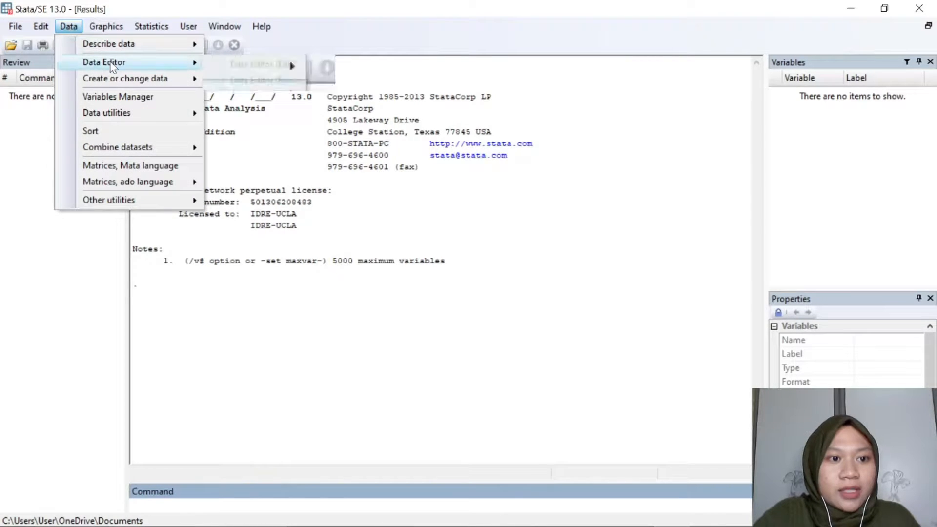
{"action": "left_click", "coordinate": [271, 69]}
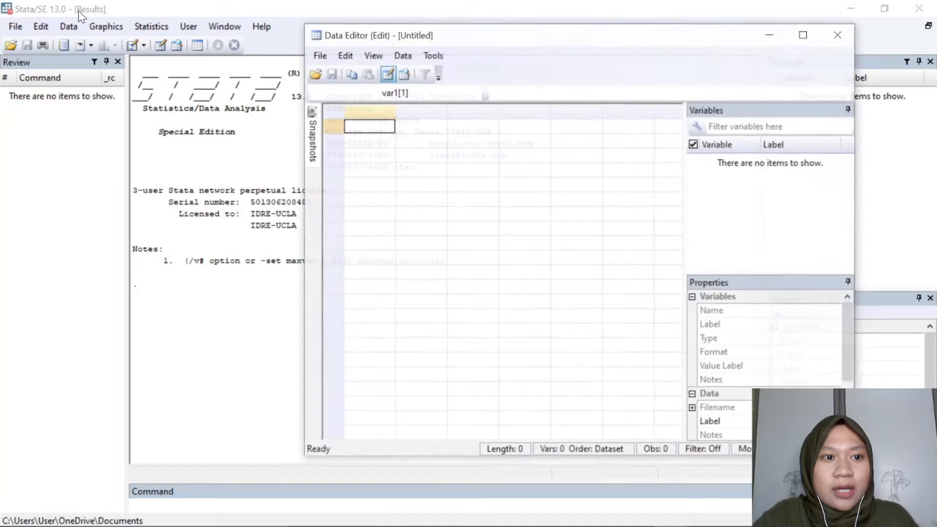
Close the empty Data Editor and reopen it in edit mode.
{"action": "left_click", "coordinate": [839, 34]}
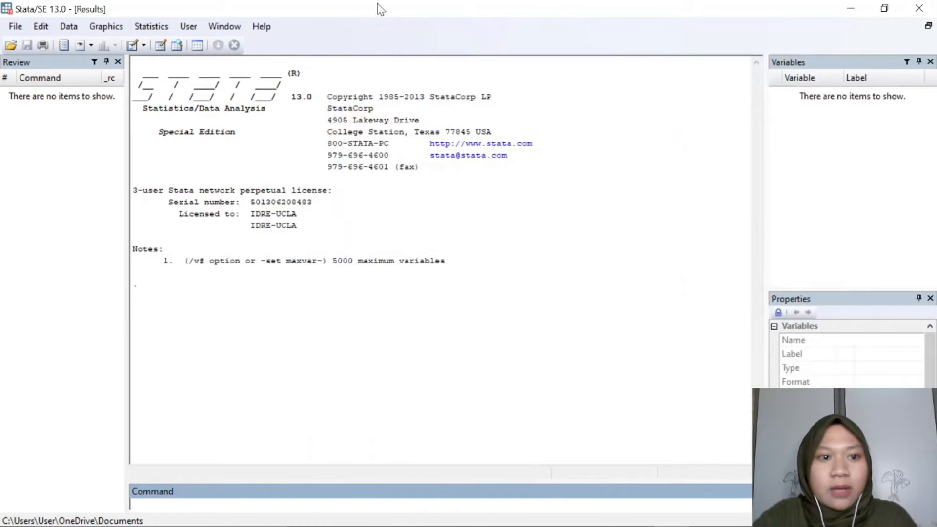
{"action": "left_click", "coordinate": [159, 47]}
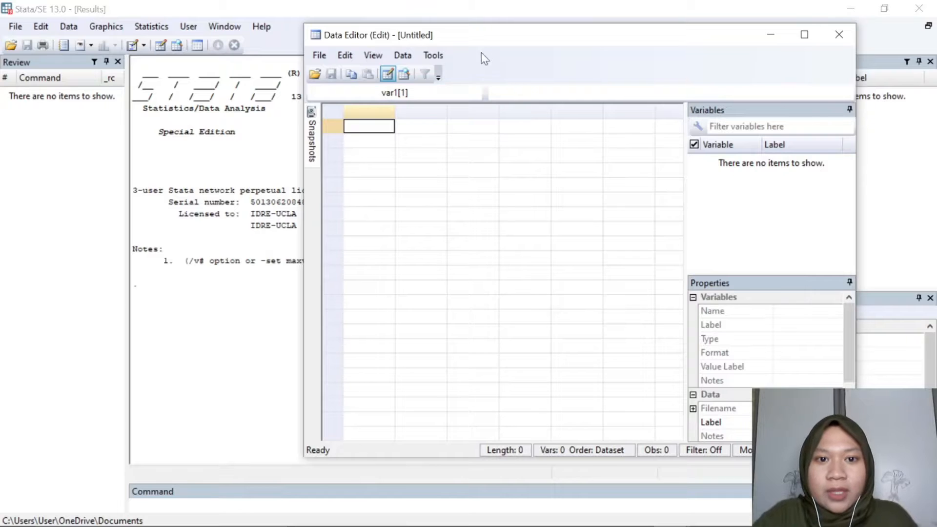
{"action": "left_click_drag", "start_coordinate": [444, 42], "coordinate": [444, 41]}
Switch to the DATA LAB workbook in Excel and select the whole first table from cell A1, including its headers and row numbers.
{"action": "mouse_move", "coordinate": [606, 526]}
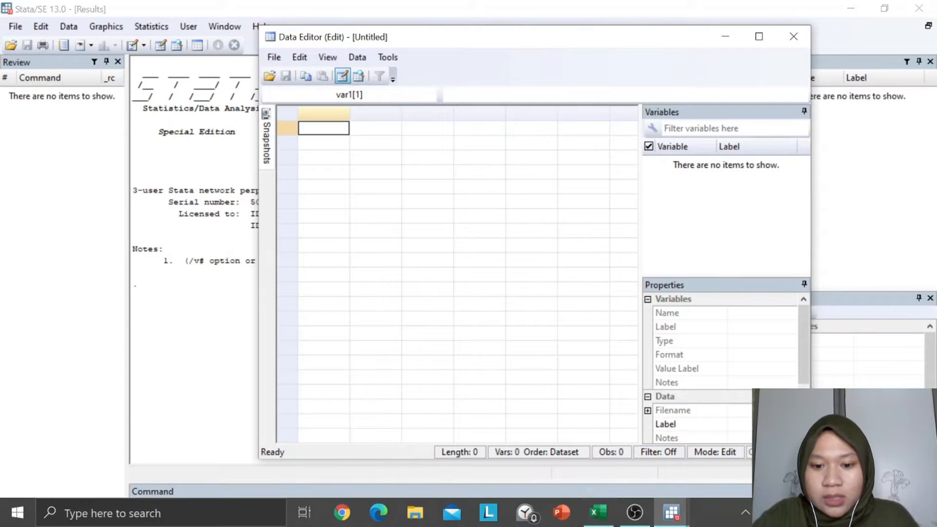
{"action": "left_click", "coordinate": [607, 517]}
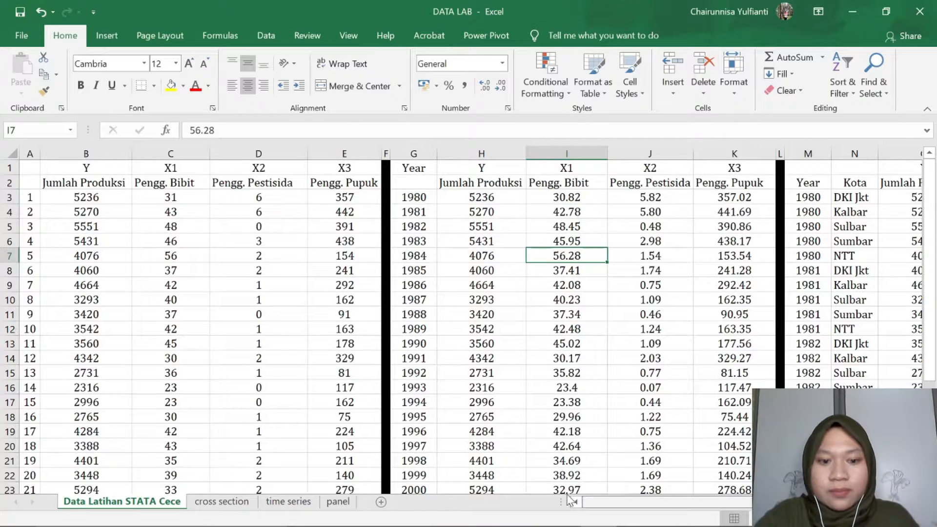
{"action": "left_click", "coordinate": [52, 186]}
{"action": "left_click", "coordinate": [25, 168]}
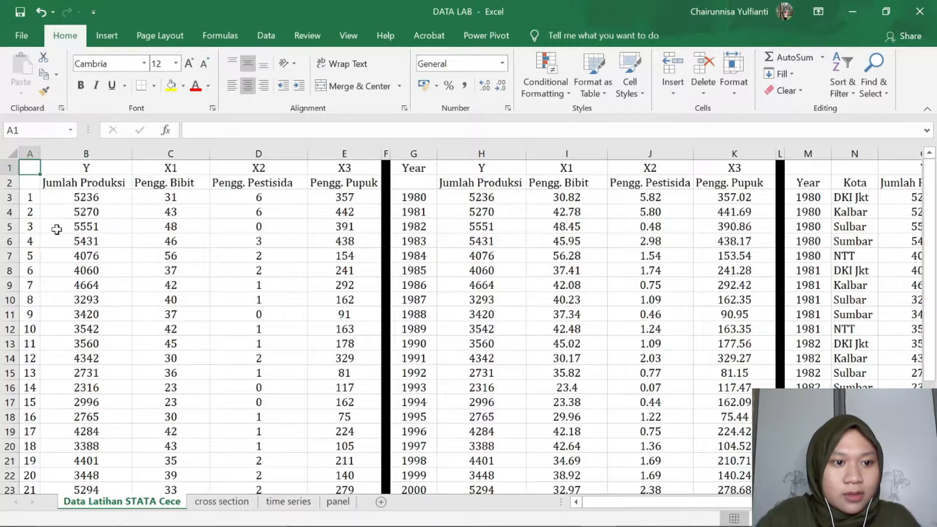
{"action": "left_click", "coordinate": [56, 229]}
{"action": "left_click_drag", "start_coordinate": [28, 169], "coordinate": [336, 461]}
{"action": "scroll", "coordinate": [278, 345], "scroll_direction": "up", "scroll_amount": 2}
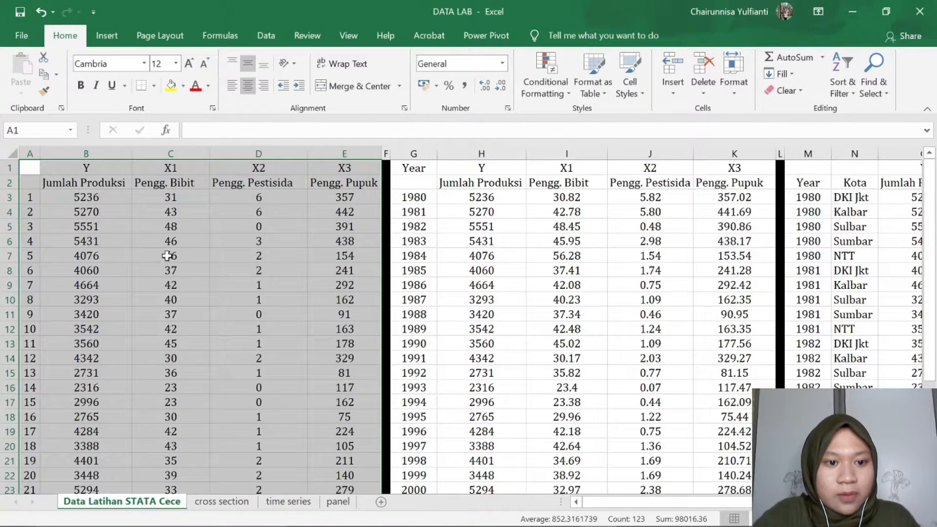
Copy only the numeric values under Y, X1, X2 and X3 in the first table, range B3:E25.
{"action": "left_click", "coordinate": [171, 242]}
{"action": "left_click_drag", "start_coordinate": [29, 182], "coordinate": [344, 374]}
{"action": "left_click", "coordinate": [171, 255]}
{"action": "left_click_drag", "start_coordinate": [86, 197], "coordinate": [380, 461]}
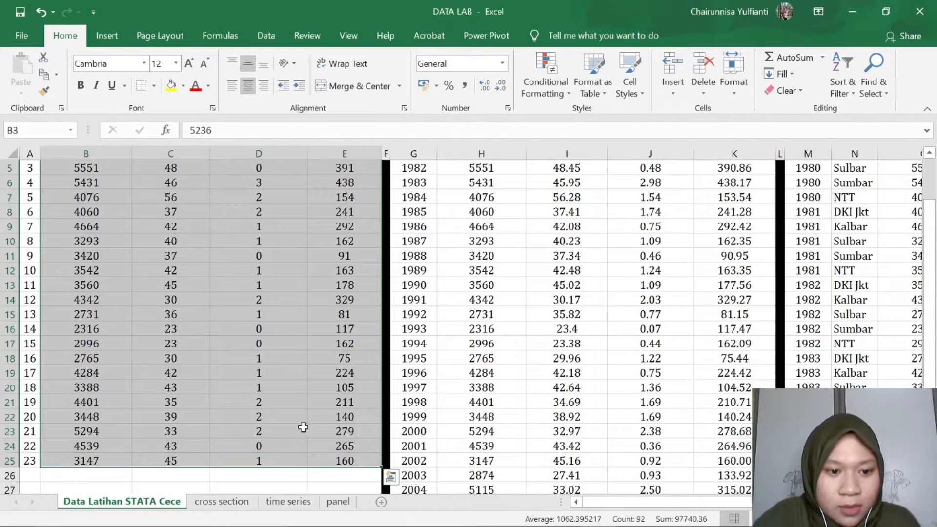
{"action": "right_click", "coordinate": [185, 297]}
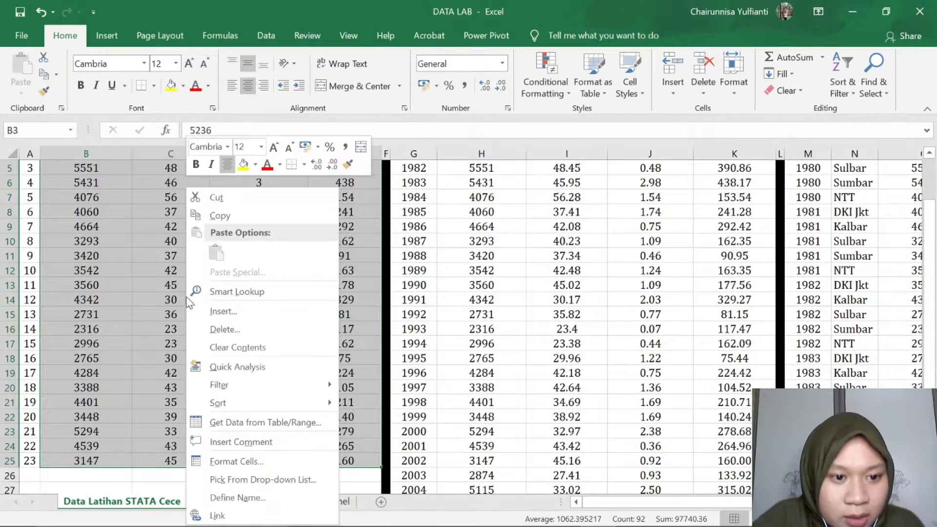
{"action": "left_click", "coordinate": [228, 216]}
{"action": "scroll", "coordinate": [195, 250], "scroll_direction": "up", "scroll_amount": 2}
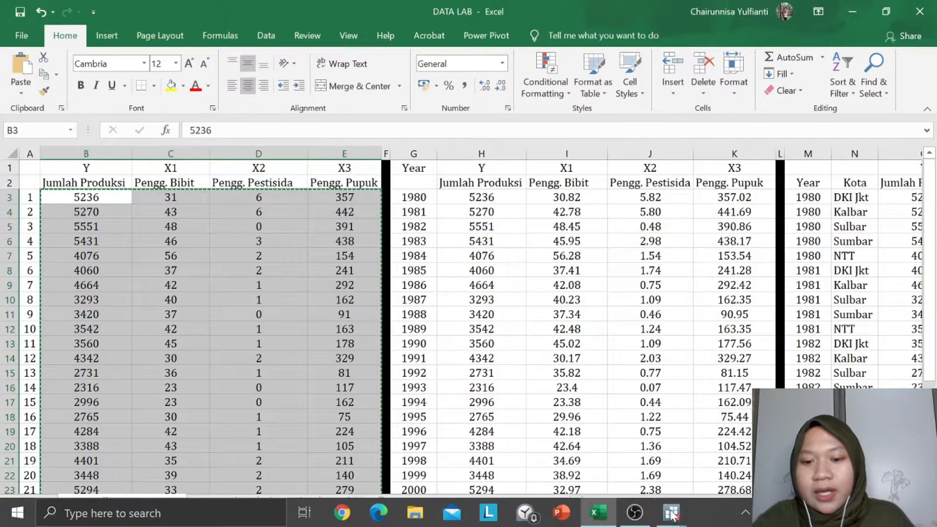
Switch to Stata's Data Editor and paste the copied values starting at the first cell.
{"action": "left_click", "coordinate": [671, 514]}
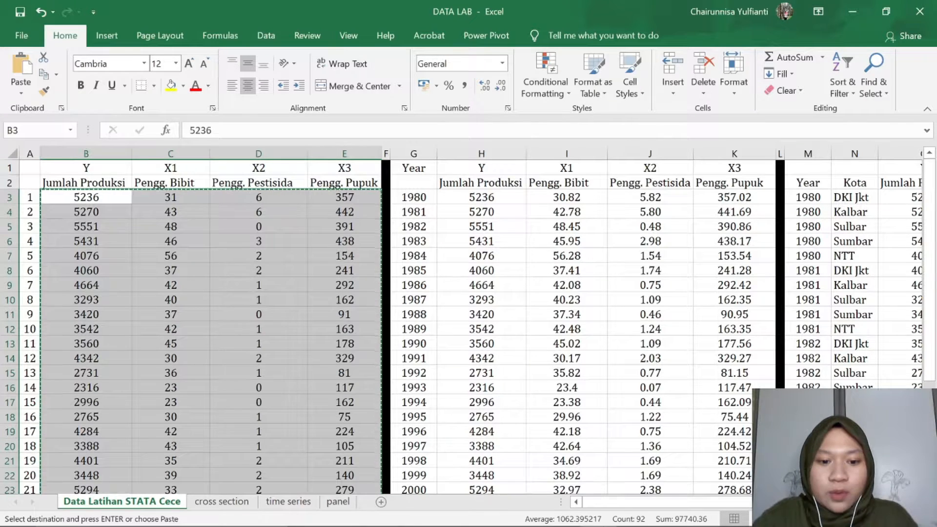
{"action": "mouse_move", "coordinate": [606, 522]}
{"action": "left_click", "coordinate": [671, 513]}
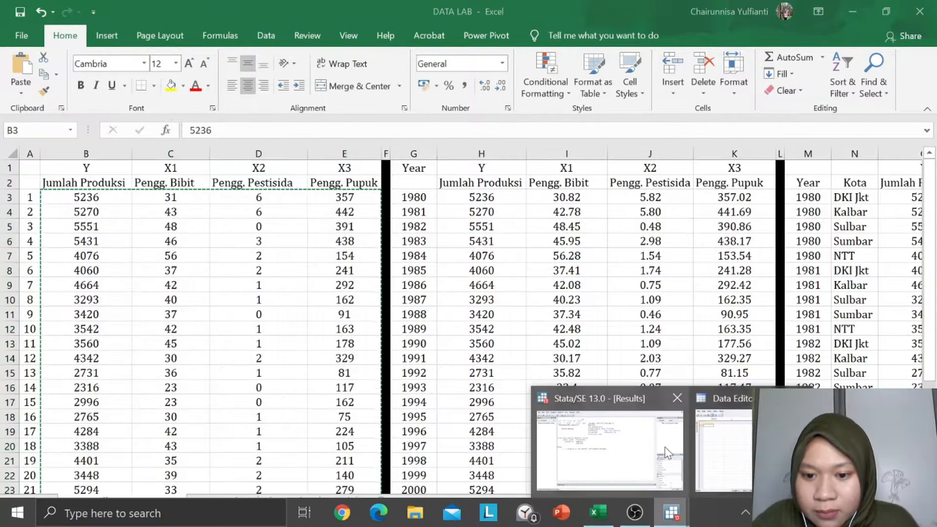
{"action": "left_click", "coordinate": [742, 459]}
{"action": "right_click", "coordinate": [331, 131]}
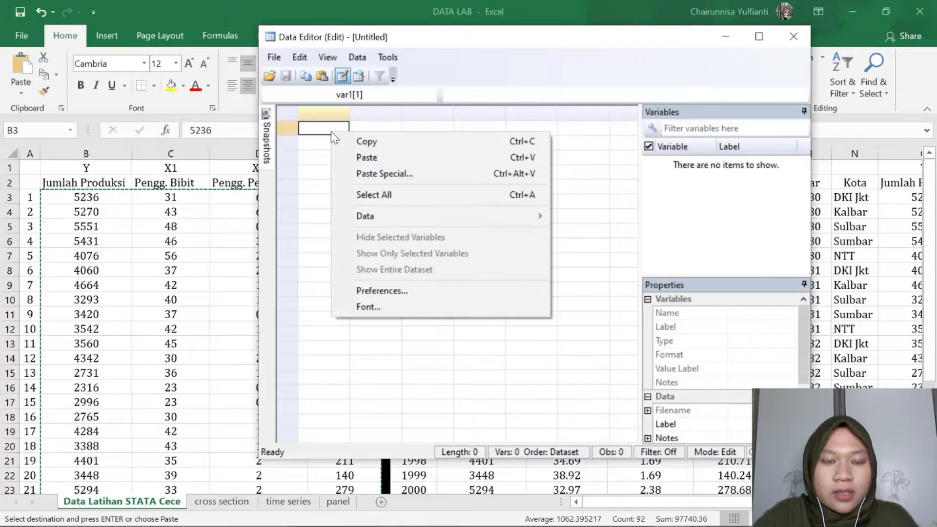
{"action": "left_click", "coordinate": [377, 161]}
{"action": "left_click", "coordinate": [367, 158]}
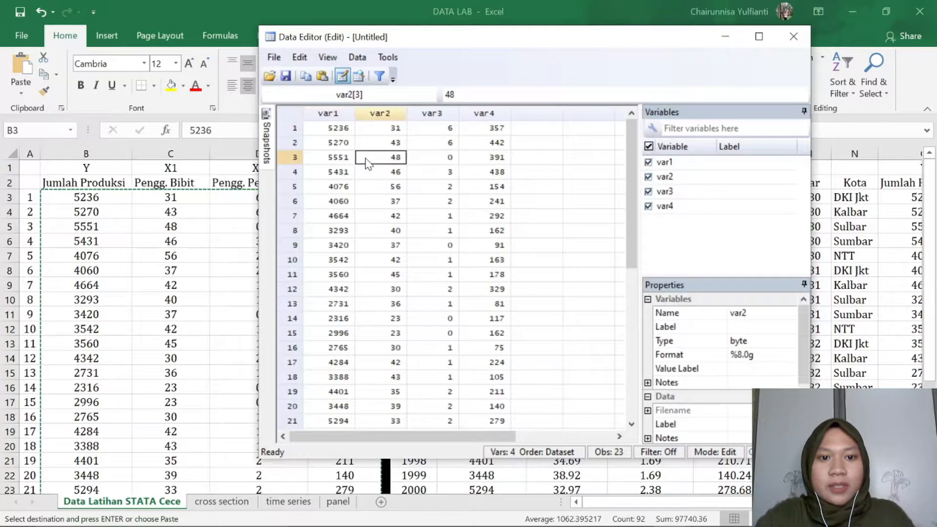
{"action": "left_click", "coordinate": [337, 126]}
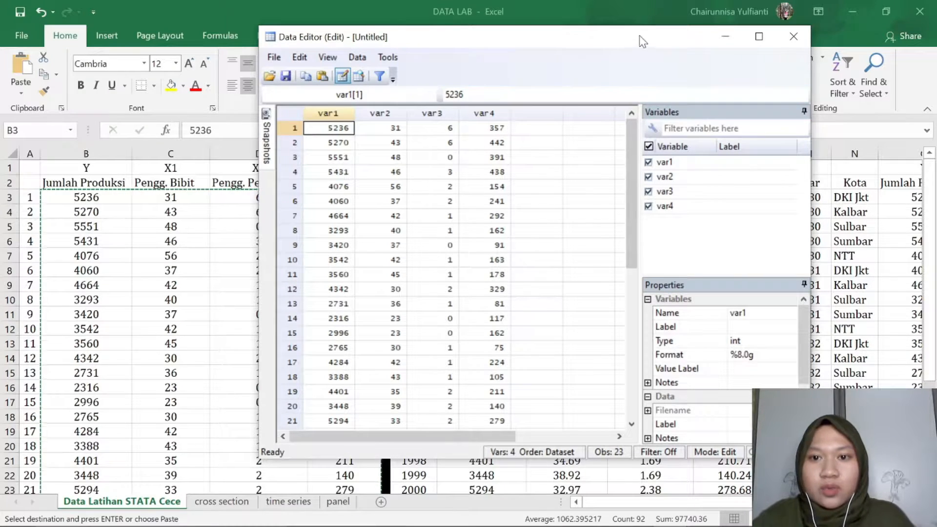
Check the paste record in Stata's Results window and minimise the Data Editor.
{"action": "left_click", "coordinate": [672, 512]}
{"action": "left_click", "coordinate": [603, 466]}
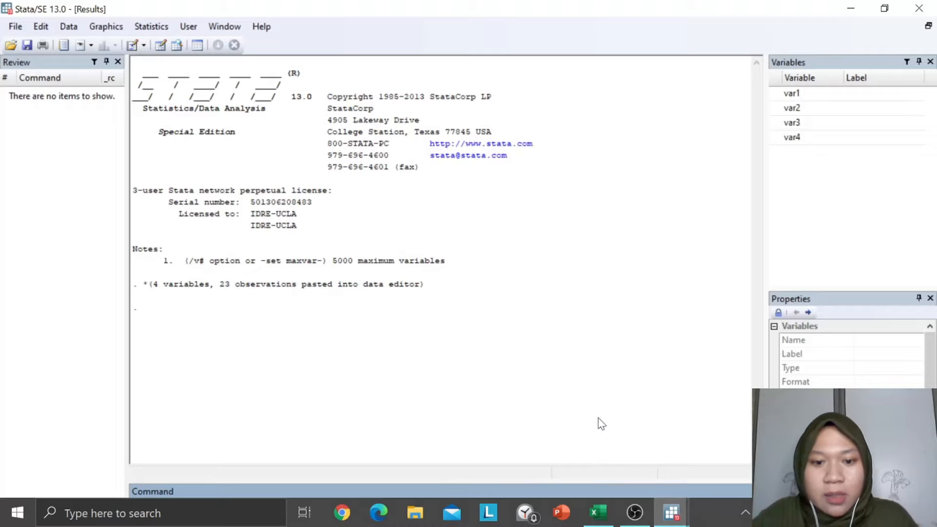
{"action": "left_click", "coordinate": [701, 491]}
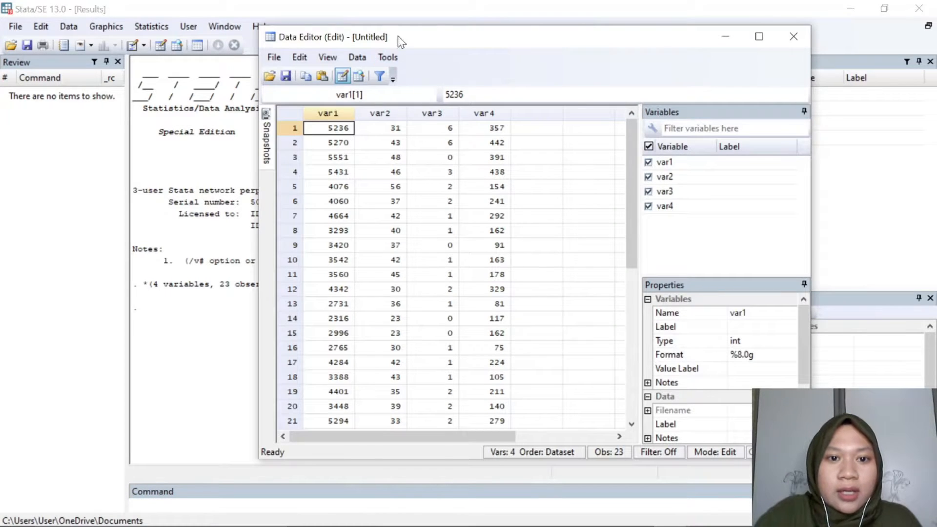
{"action": "left_click_drag", "start_coordinate": [417, 30], "coordinate": [411, 41]}
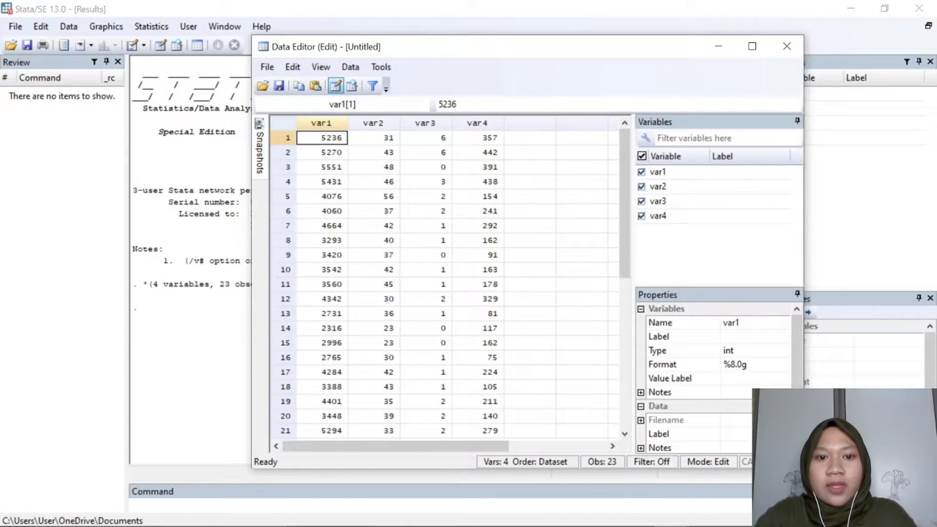
{"action": "left_click", "coordinate": [717, 47]}
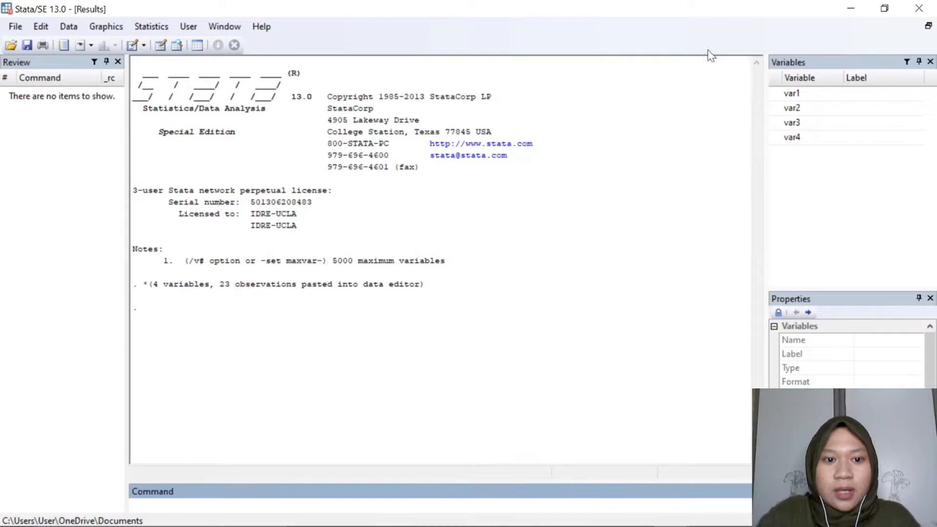
Open a new Do-file Editor document and enter the command word rename on line 1.
{"action": "left_click", "coordinate": [223, 27]}
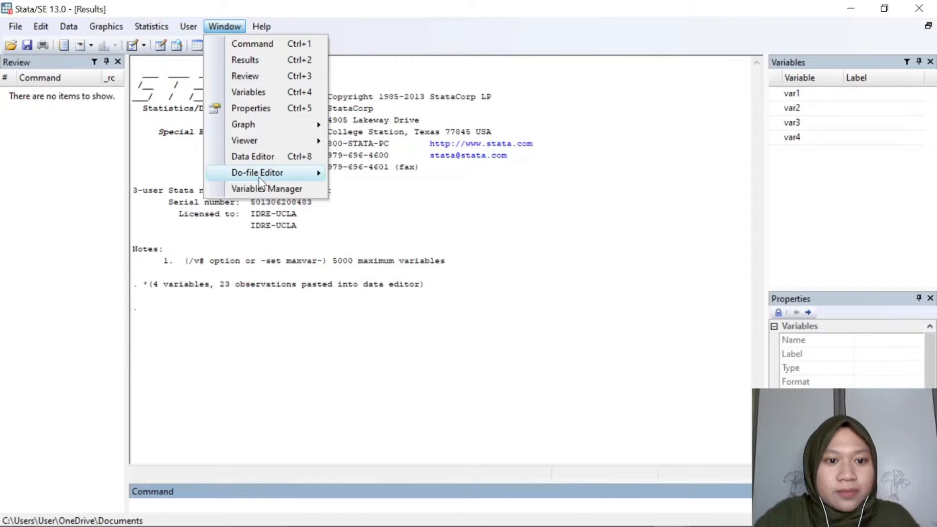
{"action": "mouse_move", "coordinate": [259, 174]}
{"action": "left_click", "coordinate": [388, 176]}
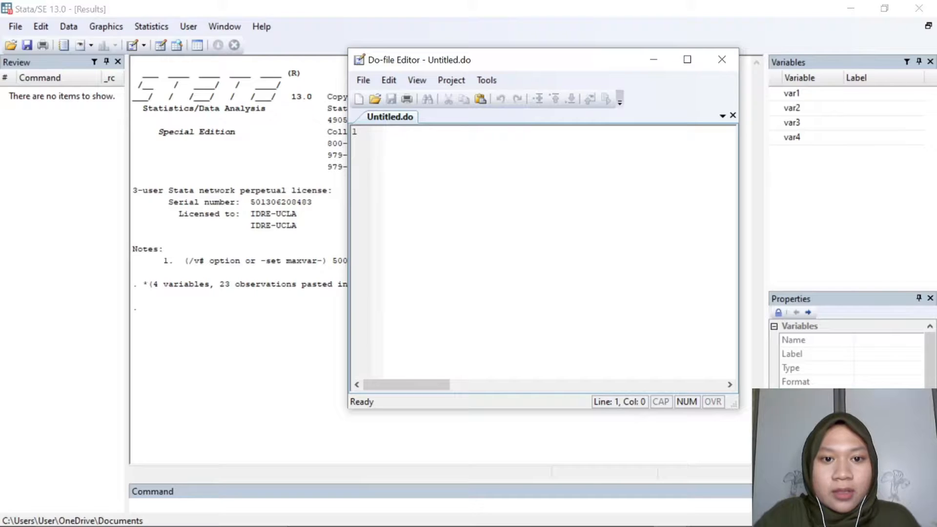
{"action": "type", "text": "rename"}
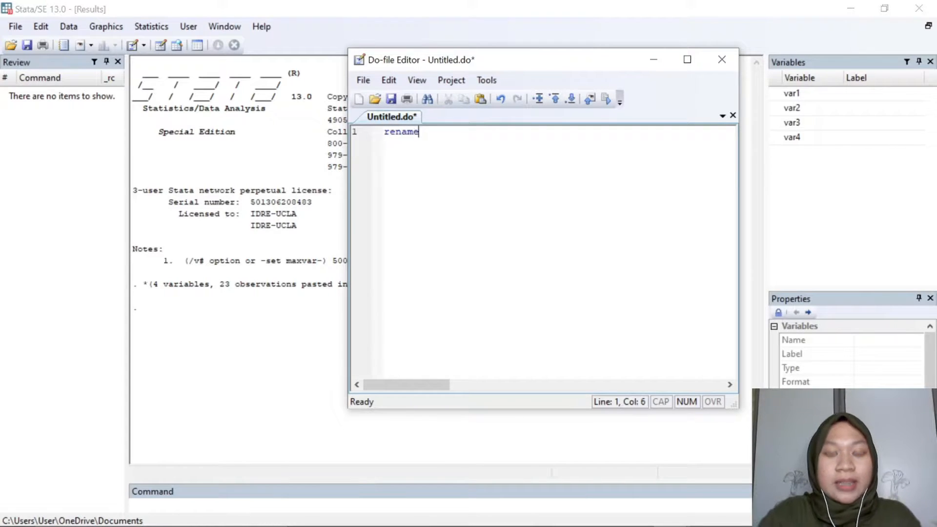
{"action": "mouse_move", "coordinate": [653, 523]}
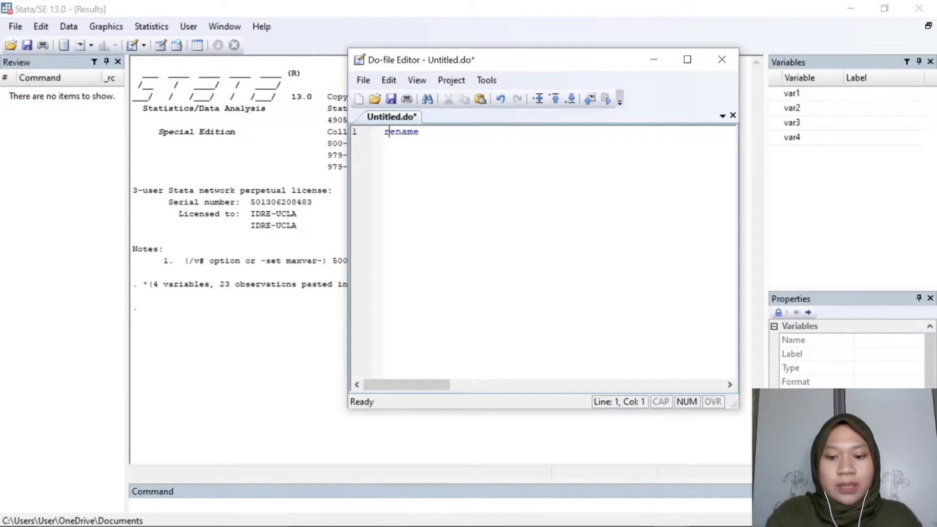
{"action": "key", "text": "shift+Left"}
{"action": "key", "text": "shift+Left"}
{"action": "key", "text": "shift+Left"}
{"action": "key", "text": "shift+Left"}
{"action": "key", "text": "shift+Left"}
{"action": "key", "text": "shift+Left"}
{"action": "key", "text": "shift+Left"}
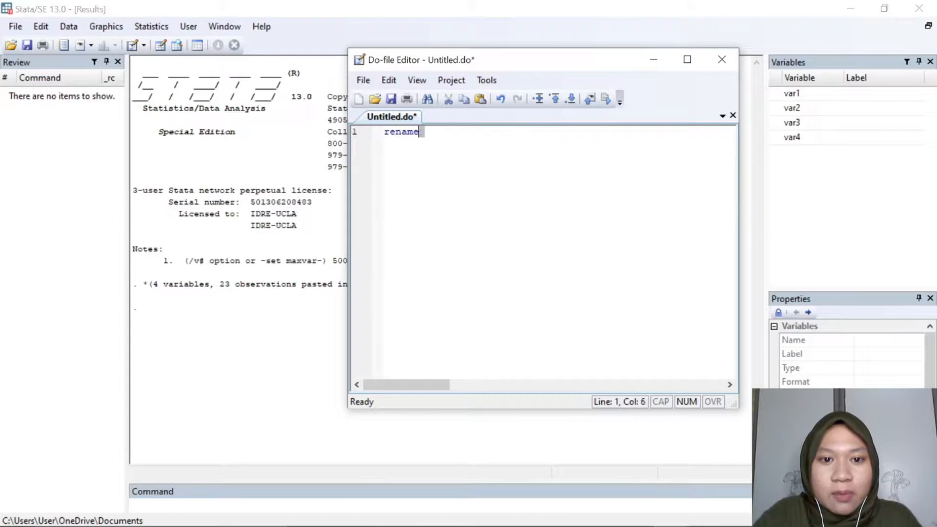
{"action": "left_click", "coordinate": [420, 134]}
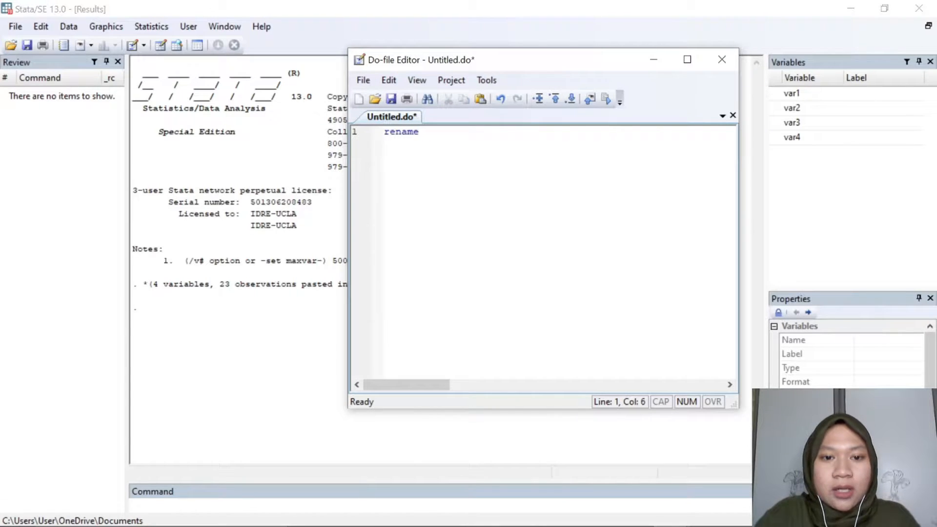
{"action": "key", "text": "shift+Left"}
{"action": "key", "text": "shift+Left"}
{"action": "key", "text": "shift+Left"}
{"action": "key", "text": "shift+Left"}
{"action": "key", "text": "shift+Left"}
{"action": "key", "text": "shift+Left"}
{"action": "left_click", "coordinate": [424, 132]}
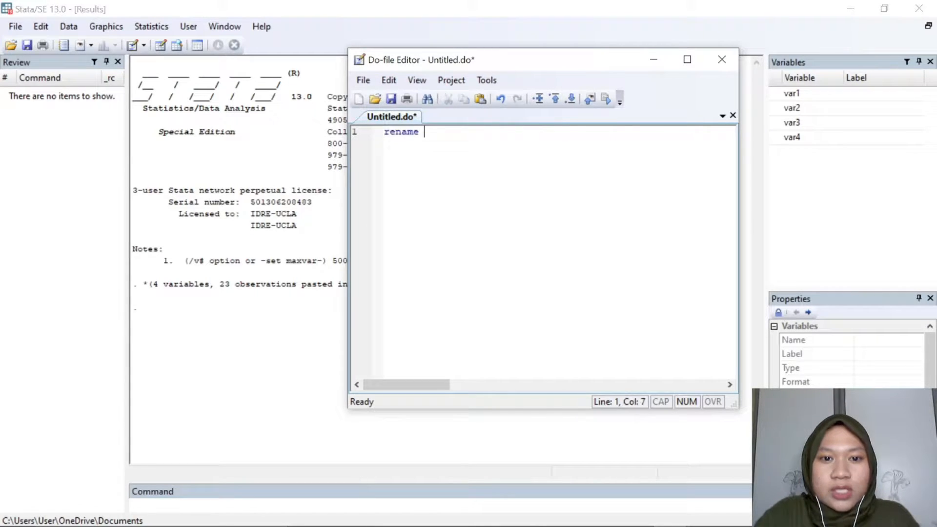
{"action": "key", "text": "Left"}
{"action": "key", "text": "shift+Left"}
{"action": "key", "text": "shift+Left"}
{"action": "key", "text": "shift+Left"}
{"action": "key", "text": "shift+Left"}
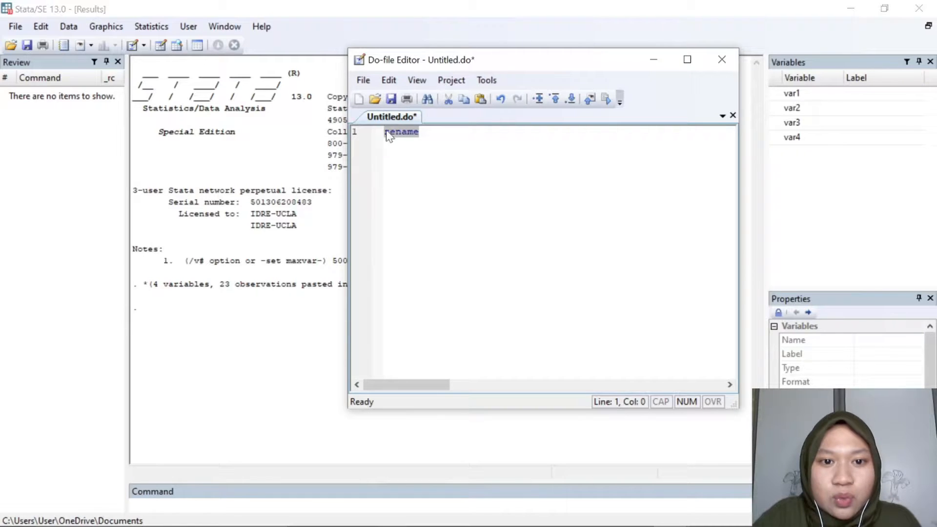
Capitalise the command word on line 1 as Rename and restore it to lowercase rename.
{"action": "left_click", "coordinate": [388, 132]}
{"action": "key", "text": "BackSpace"}
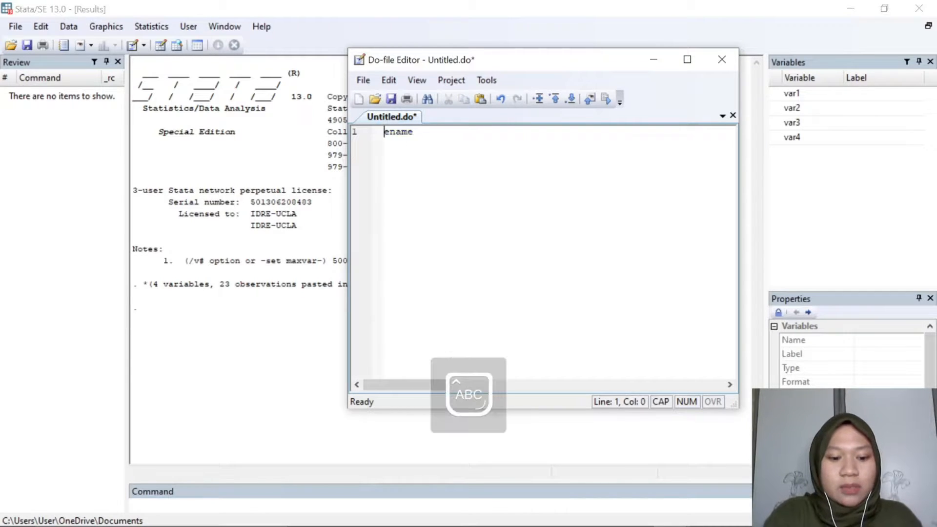
{"action": "key", "text": "Caps_Lock"}
{"action": "type", "text": "R"}
{"action": "mouse_move", "coordinate": [419, 132]}
{"action": "left_mouse_down"}
{"action": "mouse_move", "coordinate": [389, 135]}
{"action": "mouse_move", "coordinate": [425, 132]}
{"action": "left_mouse_up"}
{"action": "left_click", "coordinate": [425, 132]}
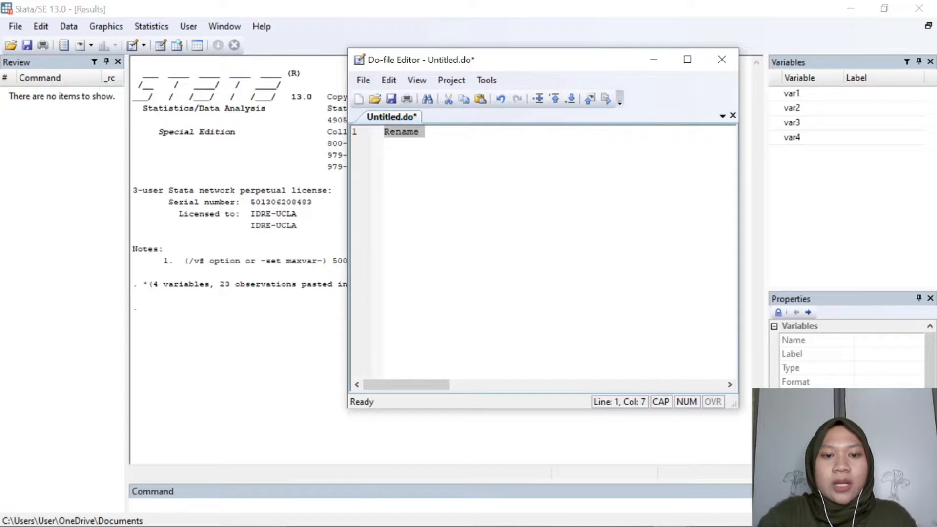
{"action": "left_click", "coordinate": [387, 133]}
{"action": "key", "text": "BackSpace"}
{"action": "key", "text": "Caps_Lock"}
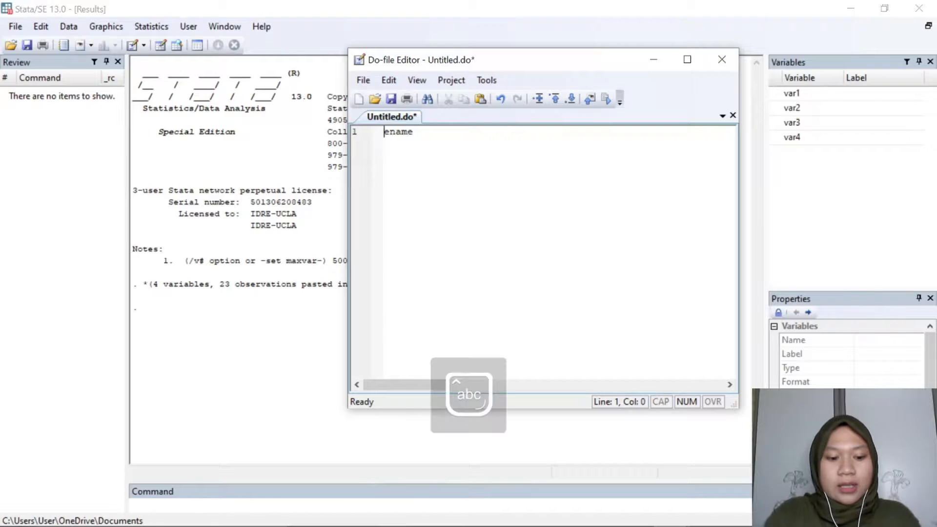
{"action": "type", "text": "rename "}
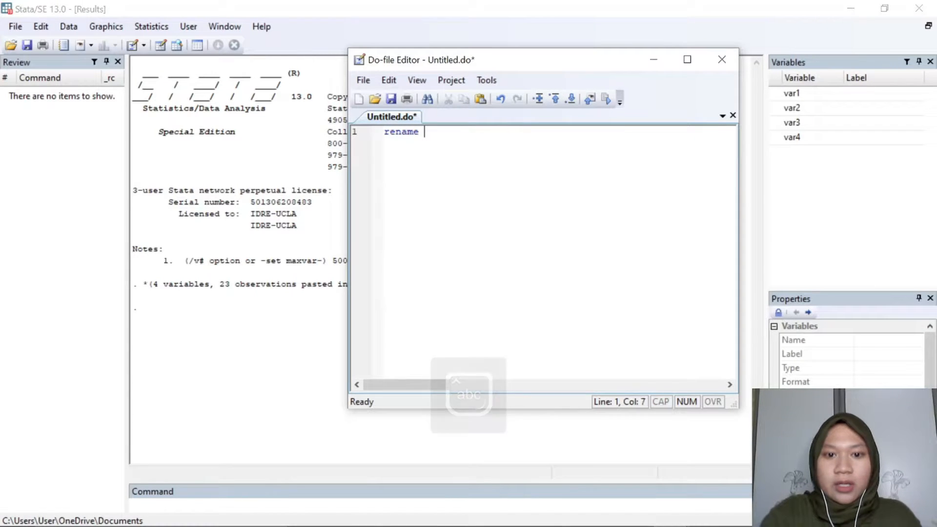
Complete line 1 of the do-file as rename var1 Y.
{"action": "type", "text": "var"}
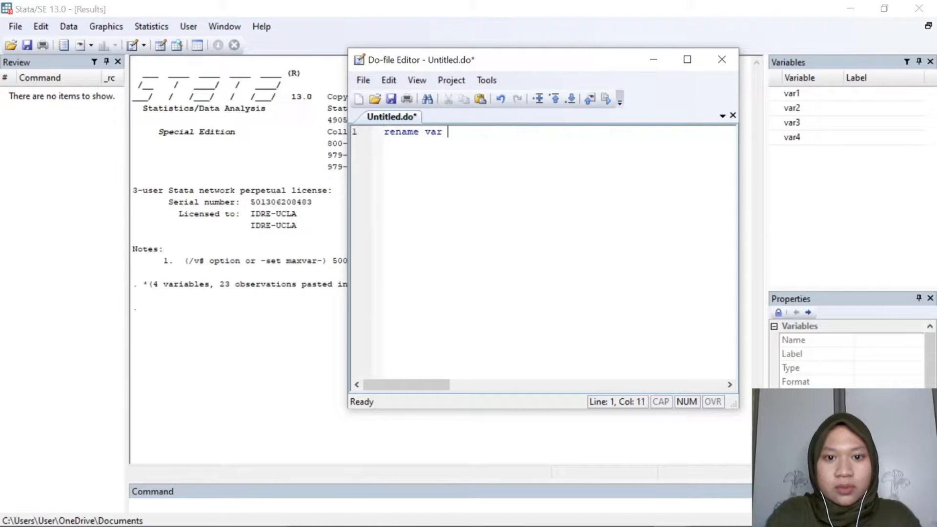
{"action": "type", "text": "1"}
{"action": "key", "text": "Caps_Lock"}
{"action": "type", "text": "P"}
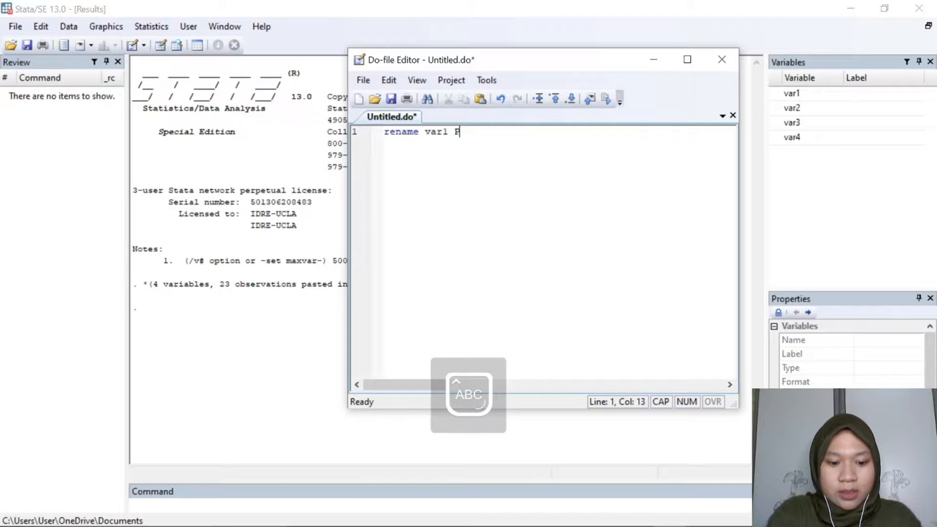
{"action": "key", "text": "Caps_Lock"}
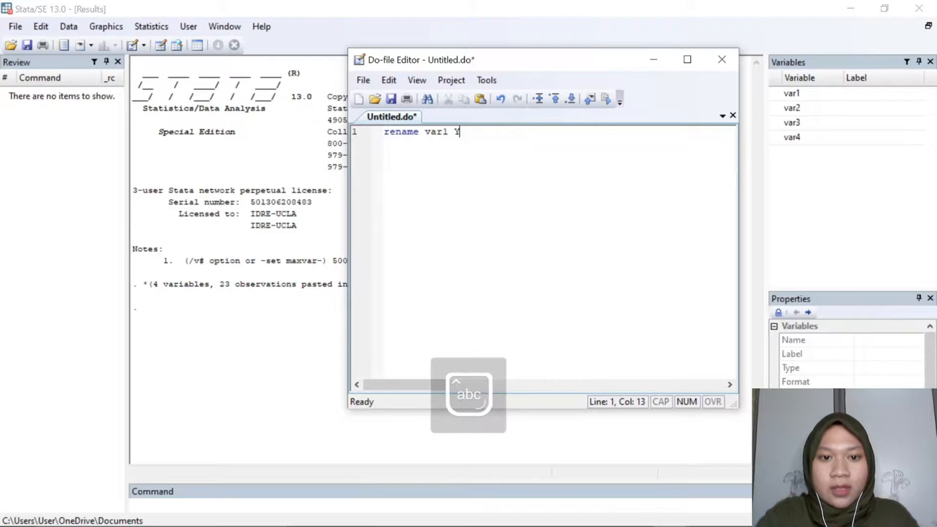
Bring up the Data Editor, narrow its window, and place the Do-file Editor beside it.
{"action": "mouse_move", "coordinate": [681, 517]}
{"action": "left_click", "coordinate": [701, 445]}
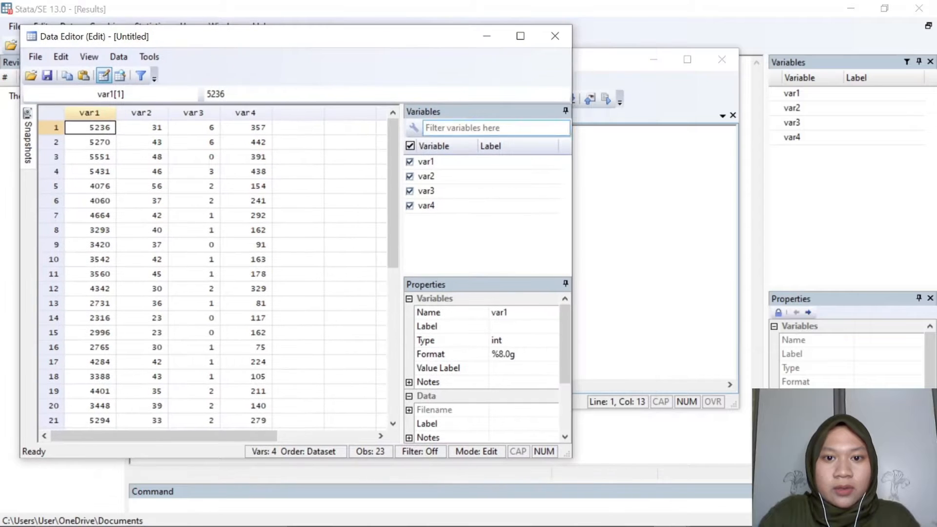
{"action": "left_click_drag", "start_coordinate": [570, 168], "coordinate": [347, 169]}
{"action": "left_click_drag", "start_coordinate": [429, 60], "coordinate": [477, 62]}
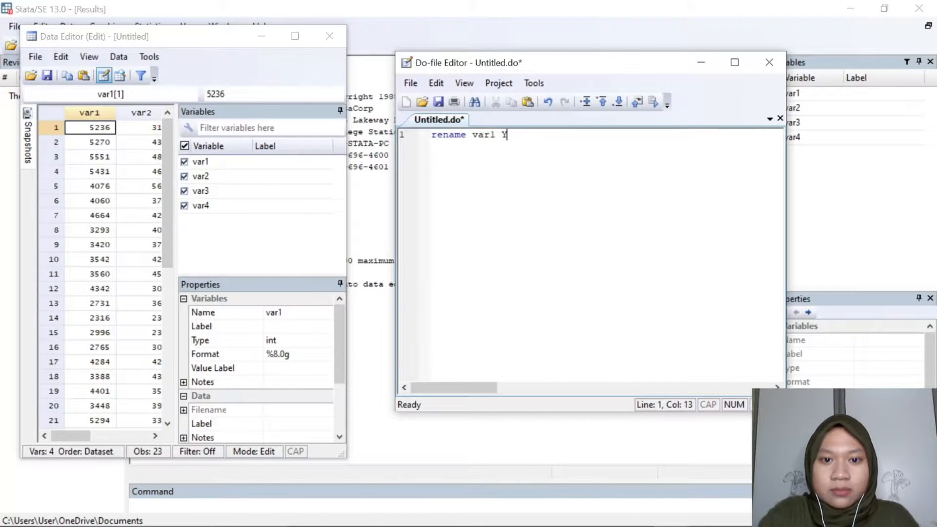
Run the do-file line rename var1 Y and widen the Data Editor so all four variable columns show beside the Do-file Editor.
{"action": "left_click_drag", "start_coordinate": [431, 135], "coordinate": [506, 135]}
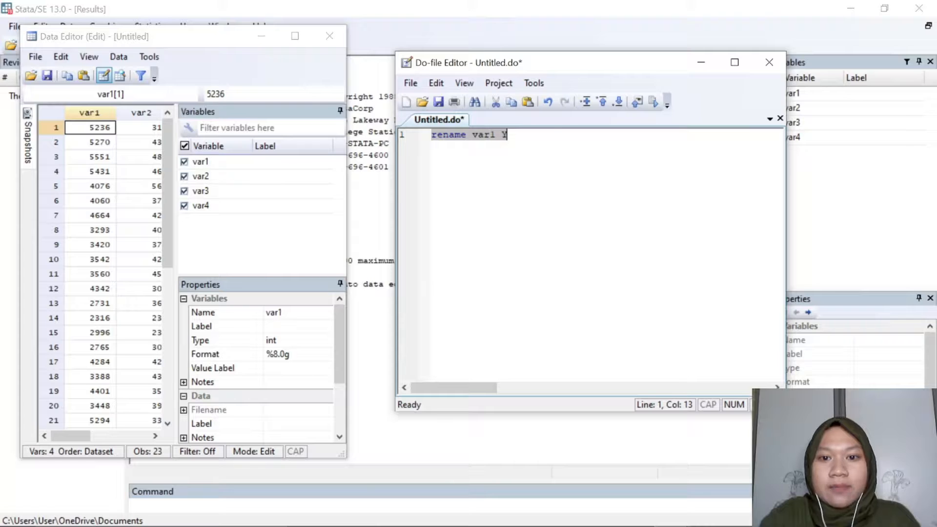
{"action": "left_click", "coordinate": [653, 102]}
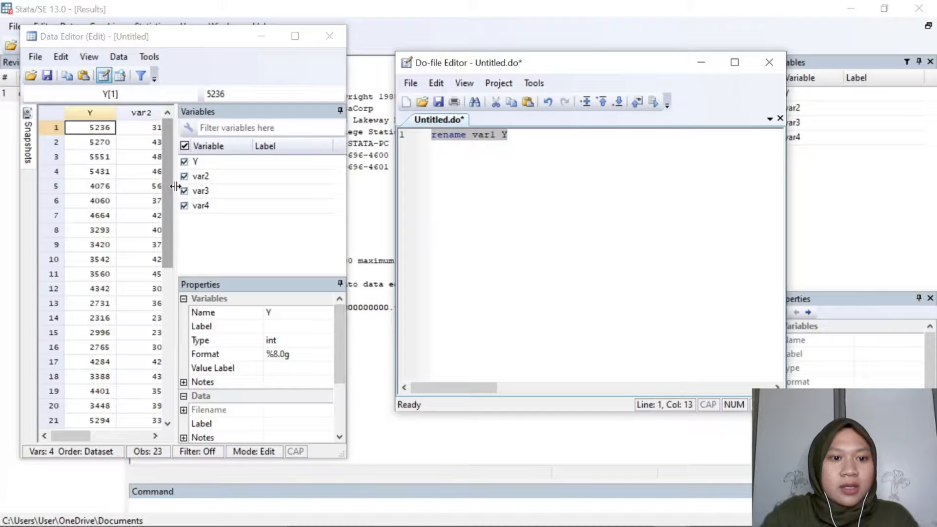
{"action": "left_click_drag", "start_coordinate": [173, 191], "coordinate": [204, 188]}
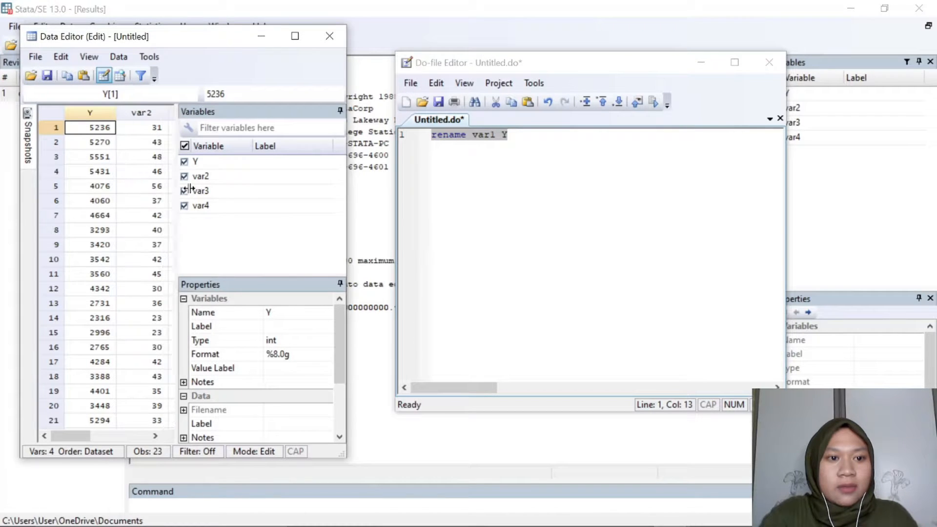
{"action": "left_click_drag", "start_coordinate": [191, 39], "coordinate": [200, 37]}
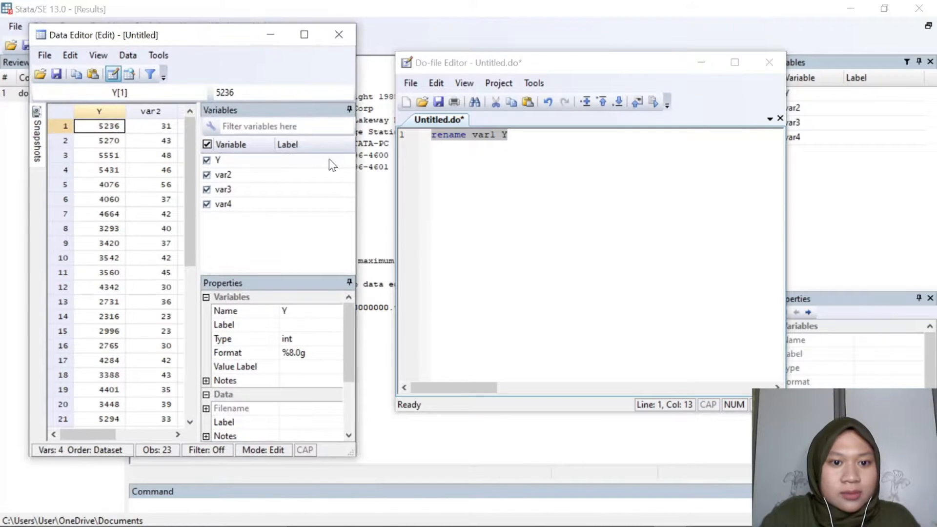
{"action": "left_click_drag", "start_coordinate": [356, 168], "coordinate": [442, 171]}
{"action": "left_click_drag", "start_coordinate": [525, 68], "coordinate": [574, 70]}
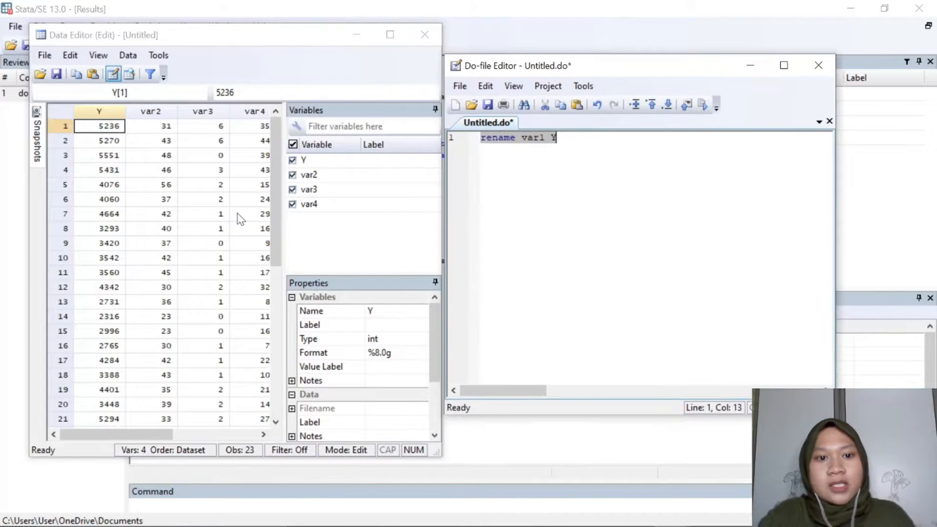
Minimise the Do-file Editor and rename variable var2 as X1 in the Data Editor's variable properties.
{"action": "left_click", "coordinate": [750, 65]}
{"action": "left_click_drag", "start_coordinate": [371, 36], "coordinate": [606, 40]}
{"action": "left_click", "coordinate": [559, 169]}
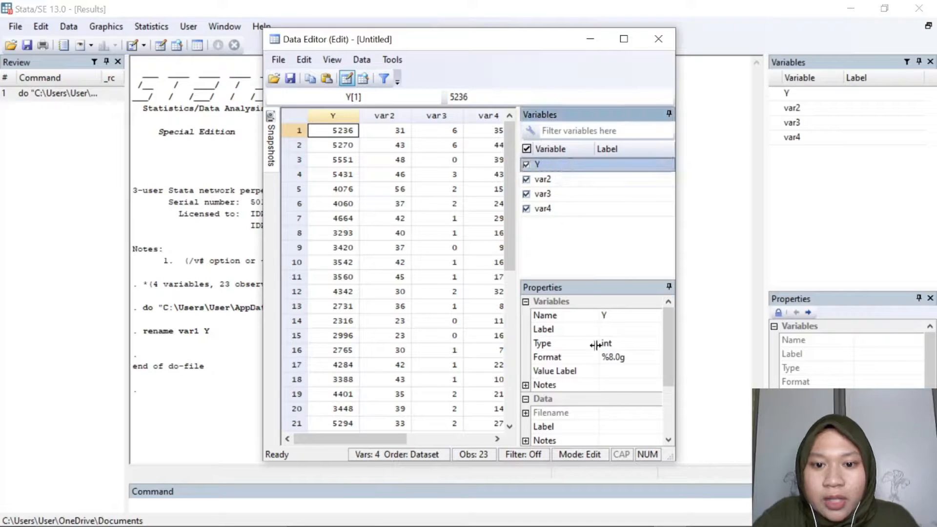
{"action": "left_click", "coordinate": [569, 181]}
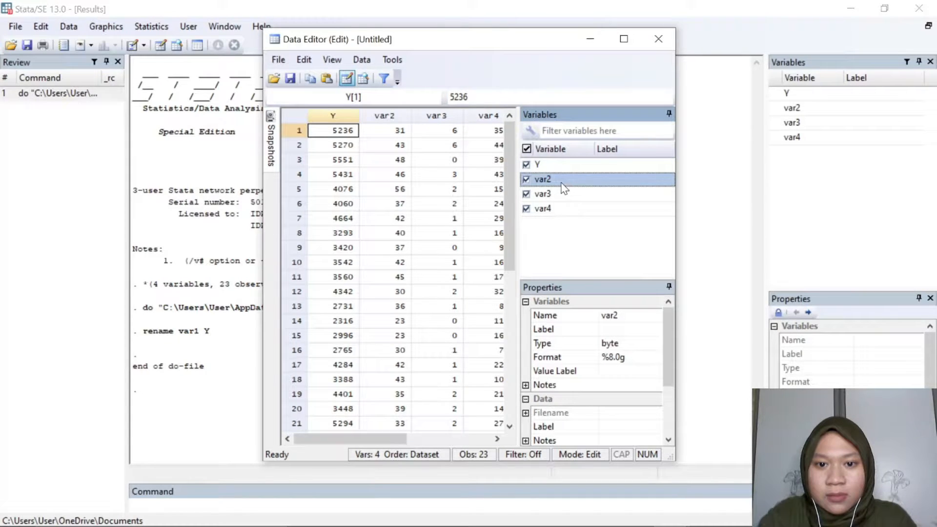
{"action": "left_click", "coordinate": [629, 316]}
{"action": "key", "text": "Caps_Lock"}
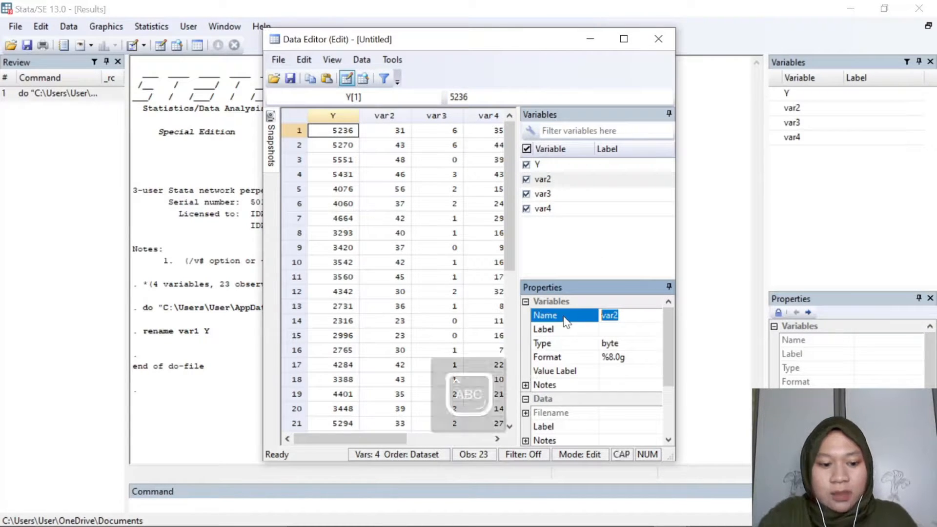
{"action": "type", "text": "X1"}
{"action": "key", "text": "Return"}
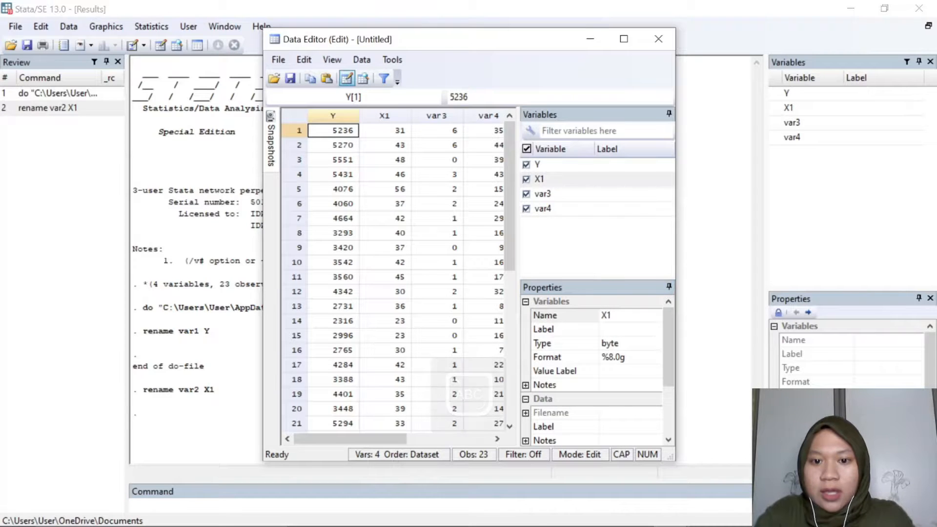
Rename variable var3 as X2 in the Data Editor's variable properties.
{"action": "left_click", "coordinate": [560, 197]}
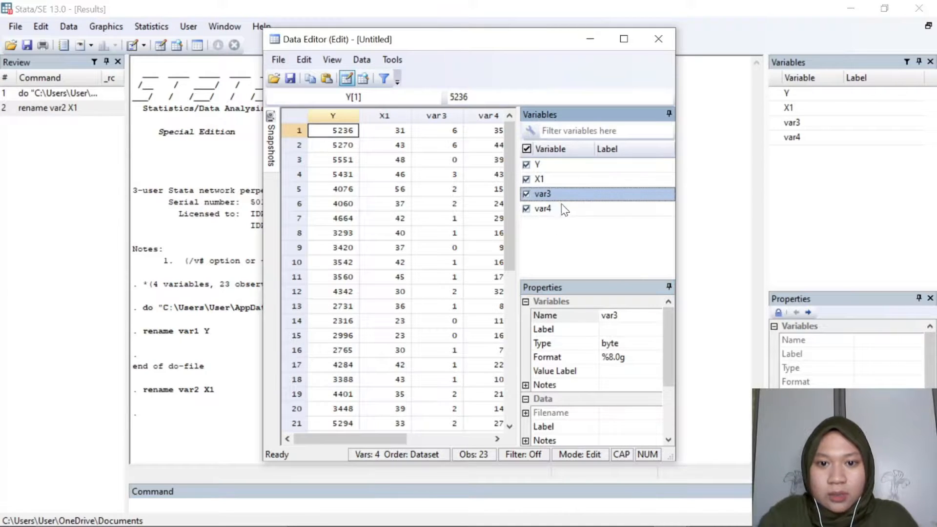
{"action": "left_click", "coordinate": [587, 317]}
{"action": "type", "text": "X2"}
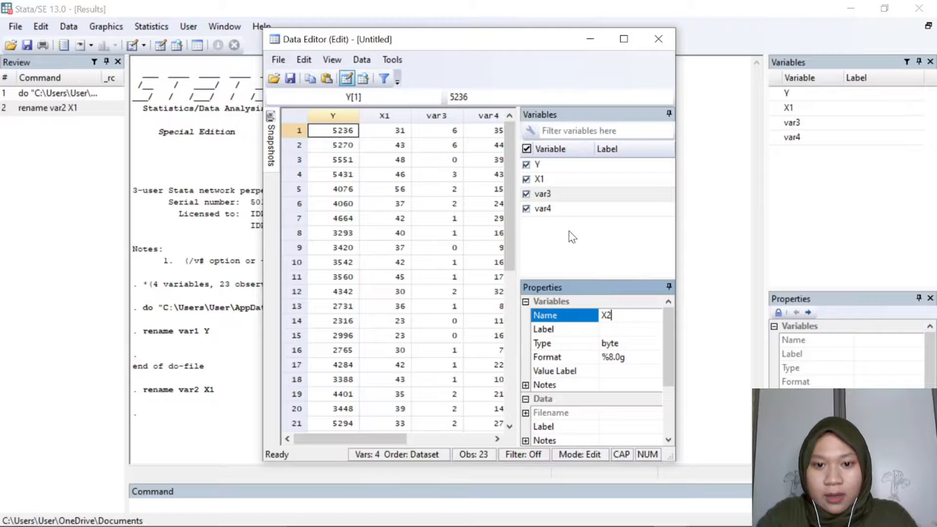
{"action": "key", "text": "Return"}
Rename variable var4 as X3 in the Data Editor's variable properties.
{"action": "left_click", "coordinate": [573, 210]}
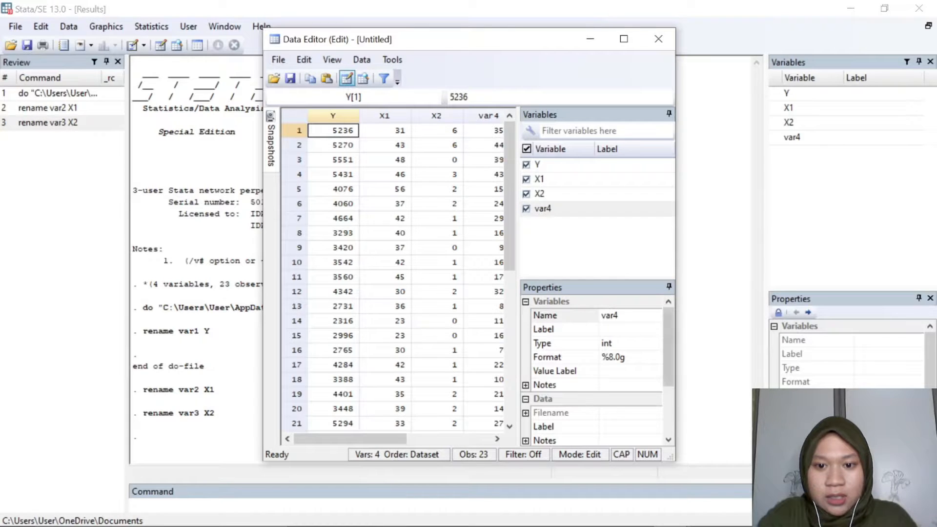
{"action": "left_click", "coordinate": [573, 320]}
{"action": "type", "text": "X"}
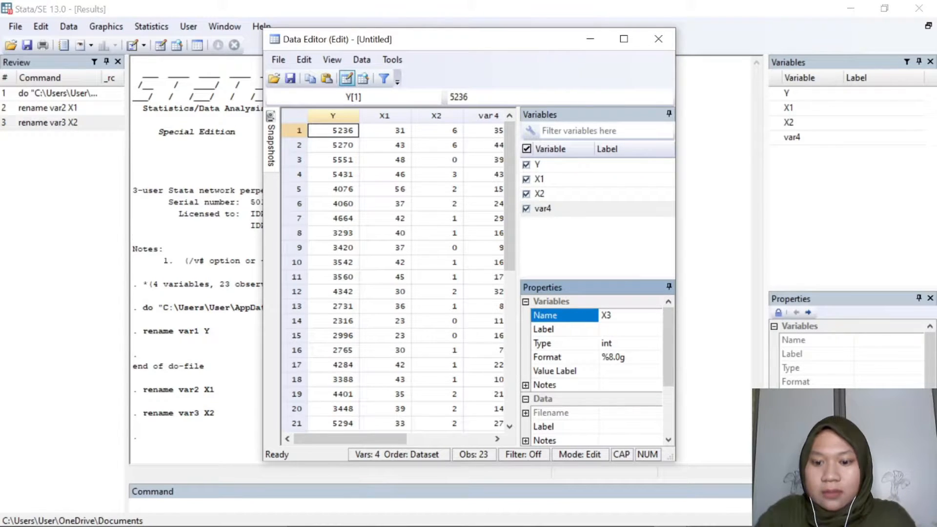
{"action": "type", "text": "3"}
{"action": "key", "text": "Return"}
Give variable Y the label Jumlah Produksi.
{"action": "left_click", "coordinate": [607, 163]}
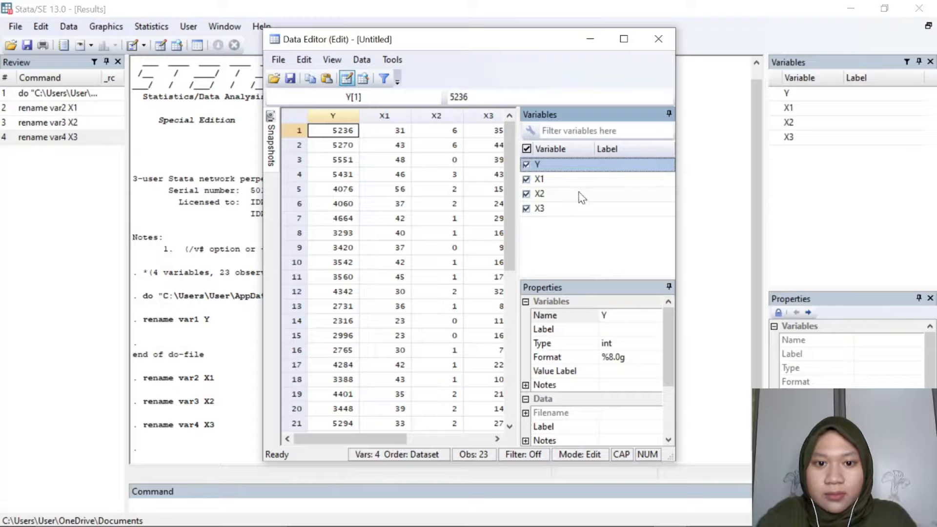
{"action": "left_click", "coordinate": [558, 175]}
{"action": "left_click", "coordinate": [561, 162]}
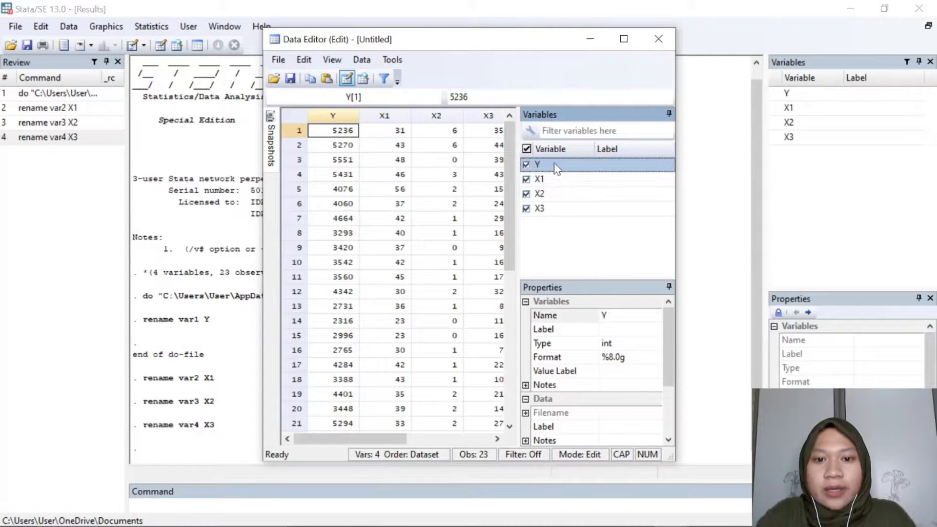
{"action": "left_click", "coordinate": [613, 330]}
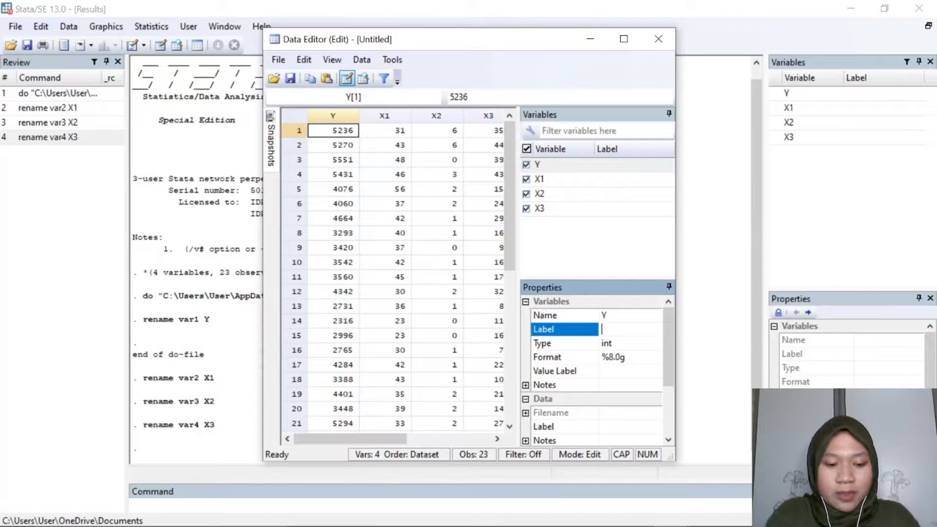
{"action": "type", "text": "Jumla"}
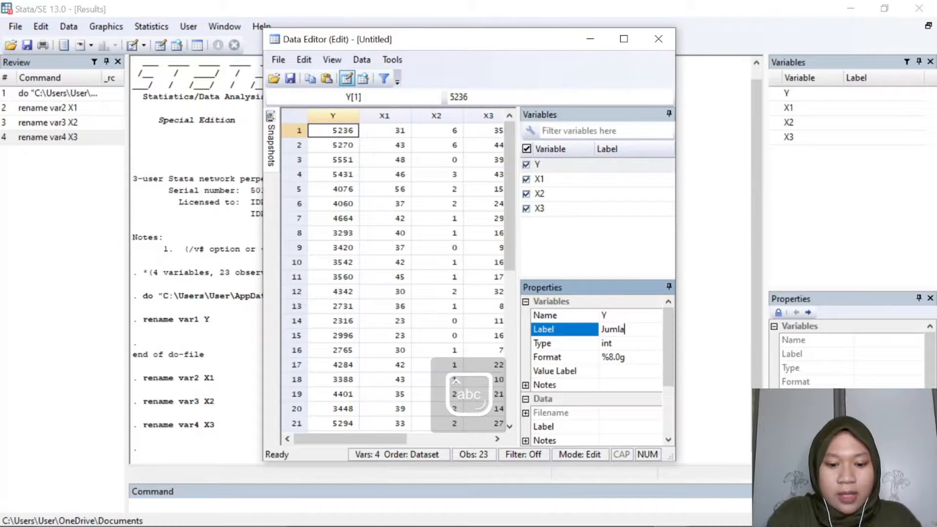
{"action": "type", "text": "h Po"}
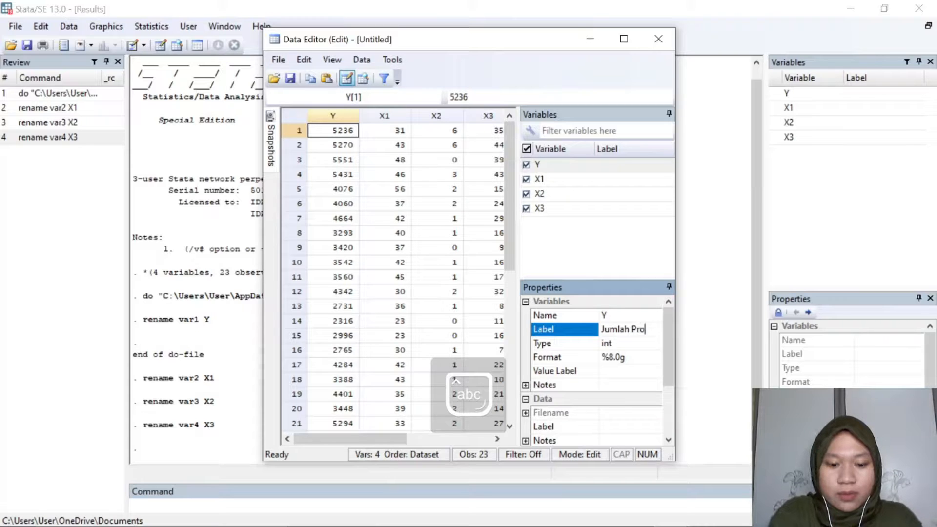
{"action": "type", "text": "duksi"}
{"action": "key", "text": "Return"}
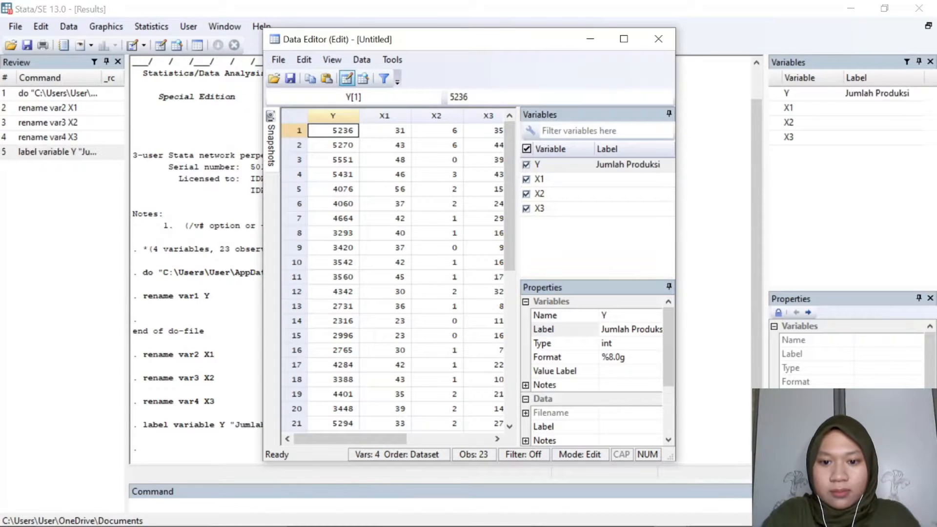
Give variable X1 the label Penggunaan Bibit.
{"action": "left_click", "coordinate": [609, 179]}
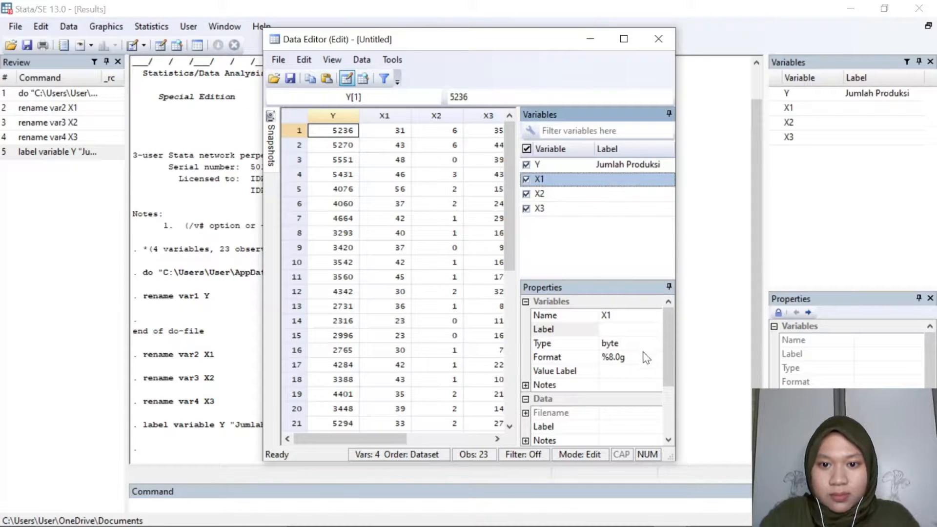
{"action": "left_click", "coordinate": [617, 329]}
{"action": "type", "text": "Pen"}
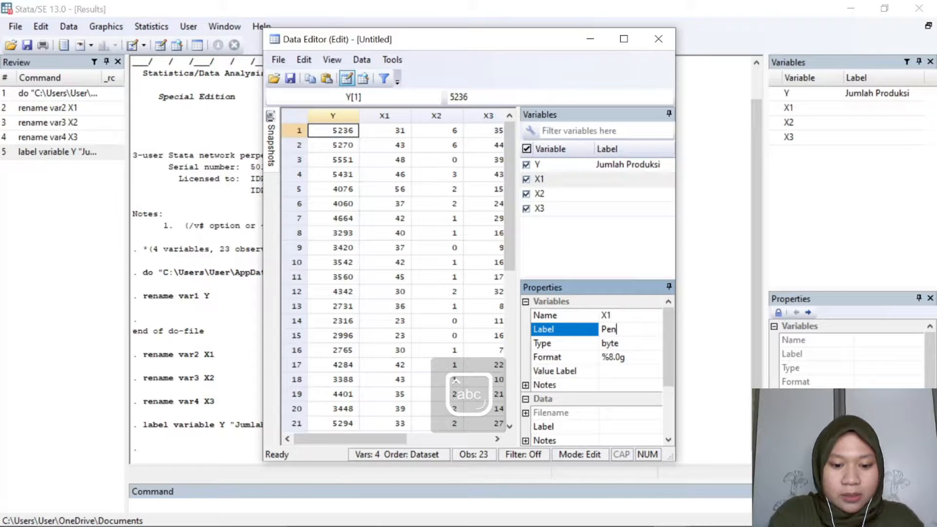
{"action": "type", "text": "ggunaan"}
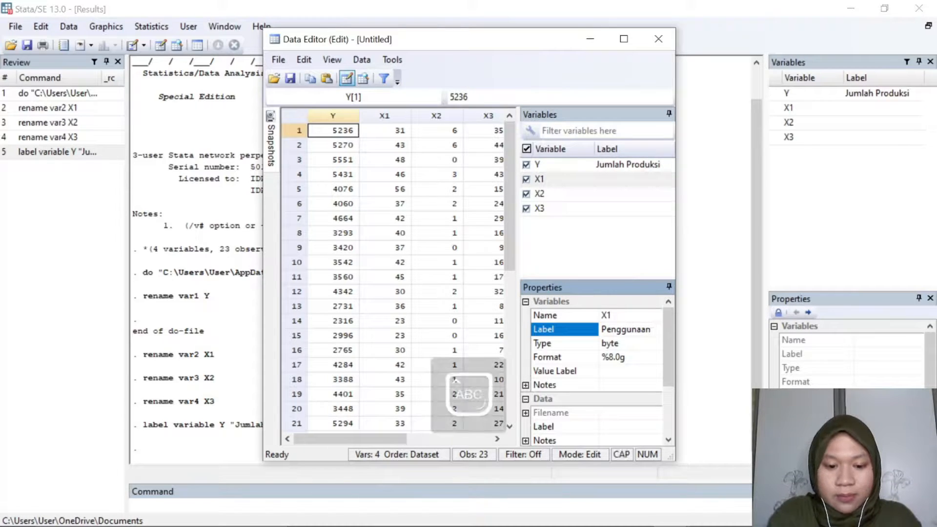
{"action": "type", "text": " Bibit"}
{"action": "key", "text": "Return"}
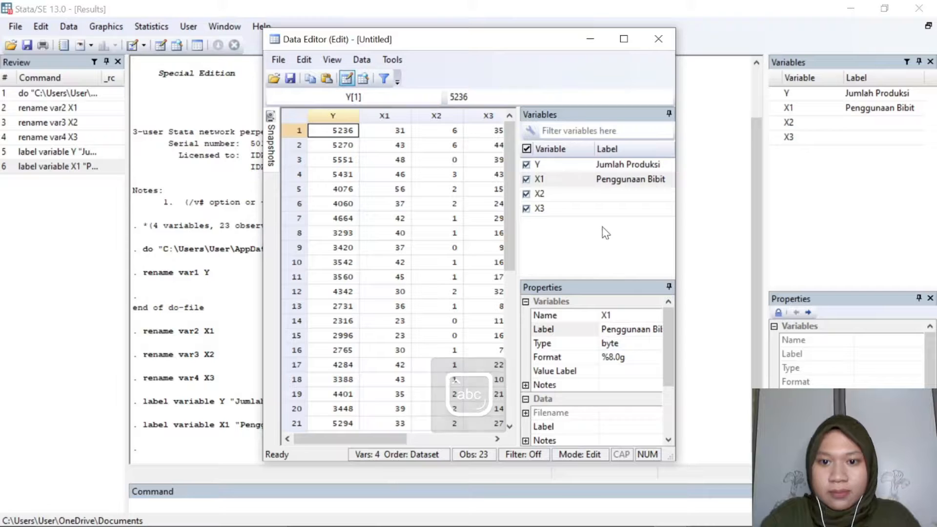
Give variable X2 the label Penggunaan Pestisida.
{"action": "left_click", "coordinate": [624, 198]}
{"action": "right_click", "coordinate": [627, 204]}
{"action": "key", "text": "Escape"}
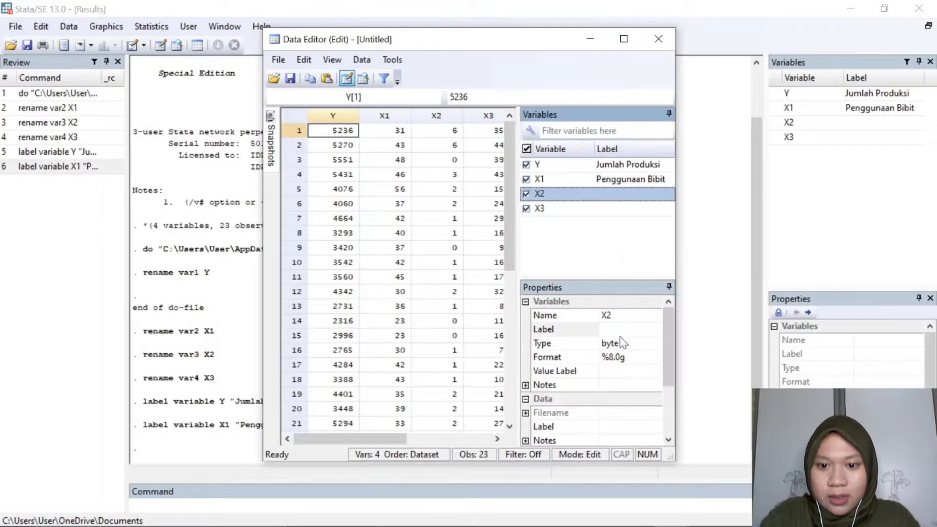
{"action": "left_click", "coordinate": [617, 330]}
{"action": "type", "text": "Penggu"}
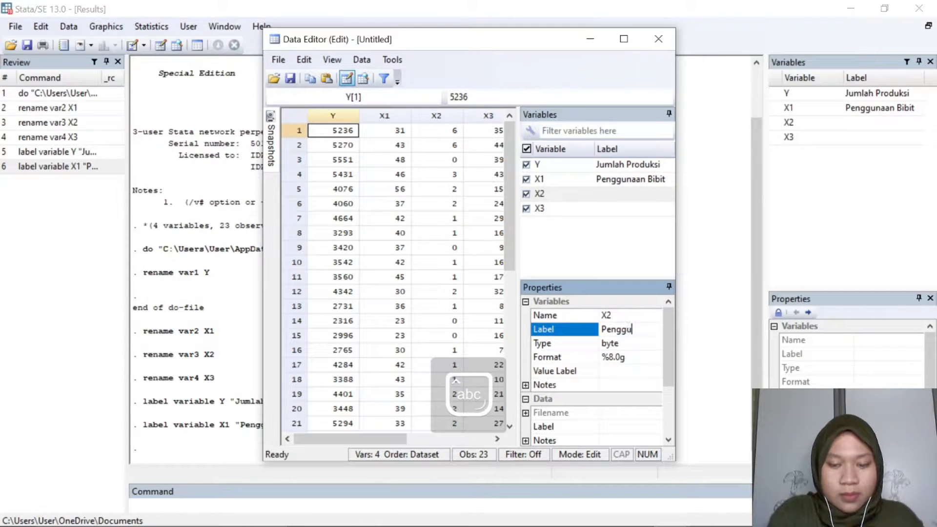
{"action": "type", "text": "naan Pe"}
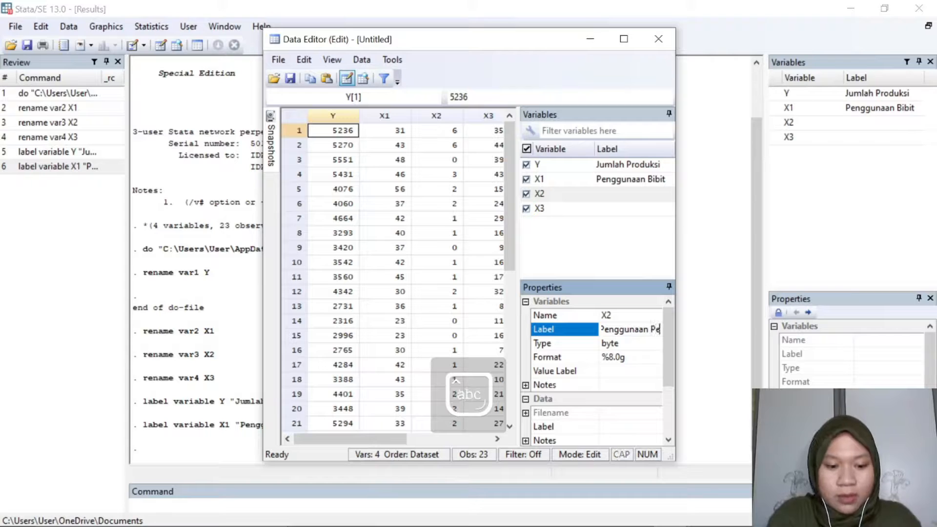
{"action": "type", "text": "stisida"}
{"action": "key", "text": "Return"}
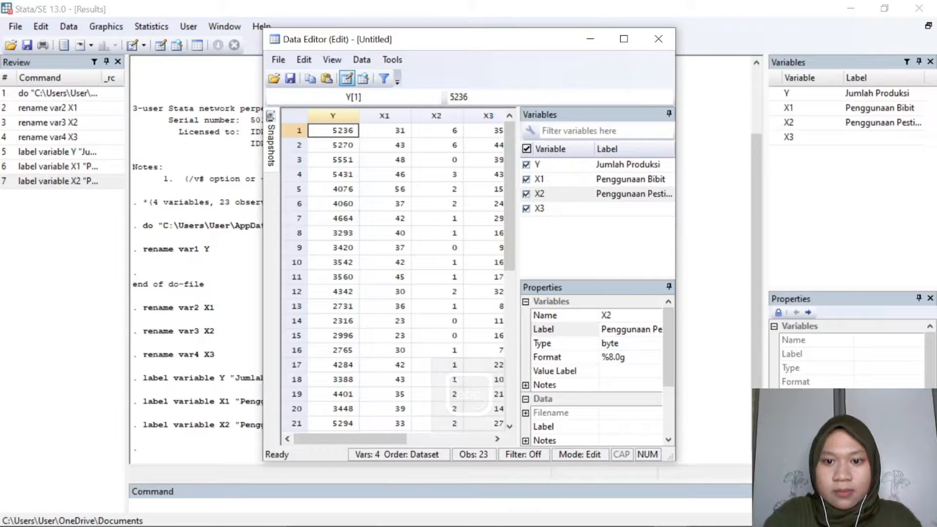
Give variable X3 the label Penggunaan Pupuk.
{"action": "left_click", "coordinate": [627, 213]}
{"action": "left_click", "coordinate": [630, 329]}
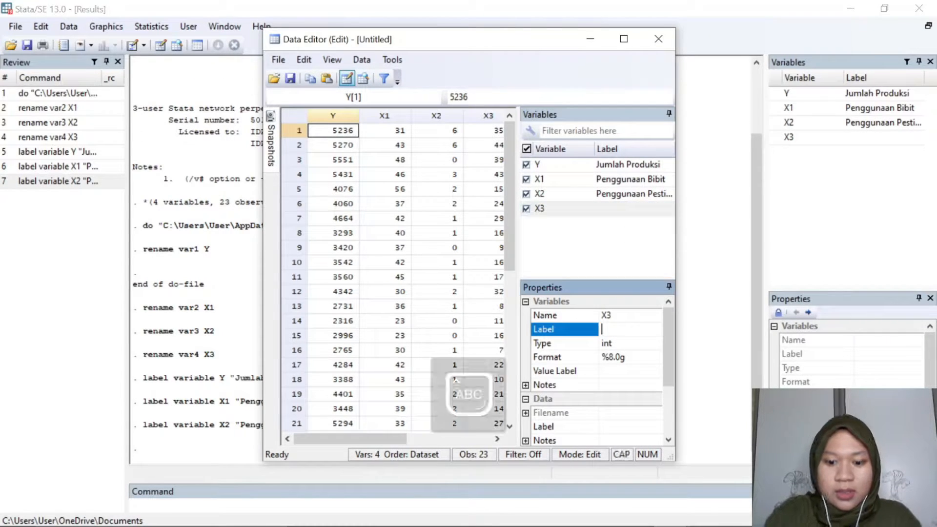
{"action": "type", "text": "Pen"}
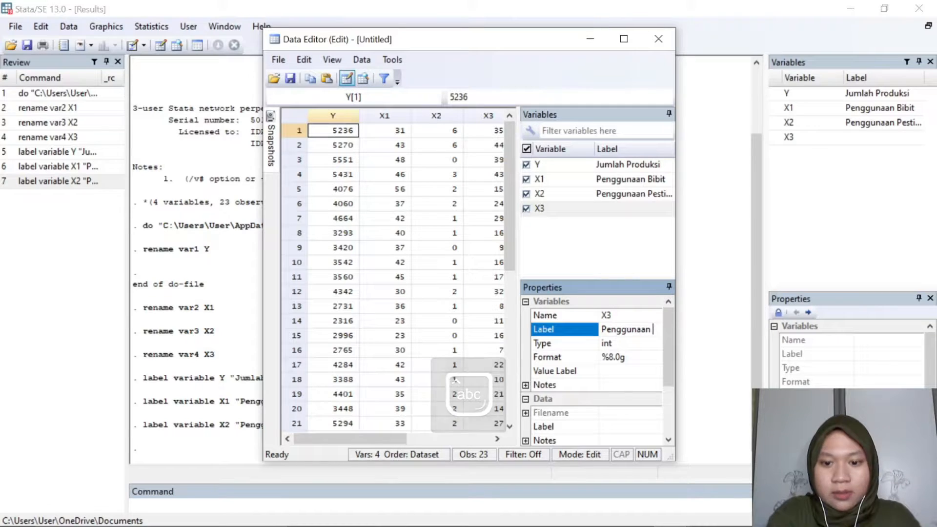
{"action": "type", "text": "ggunaan Pupuk"}
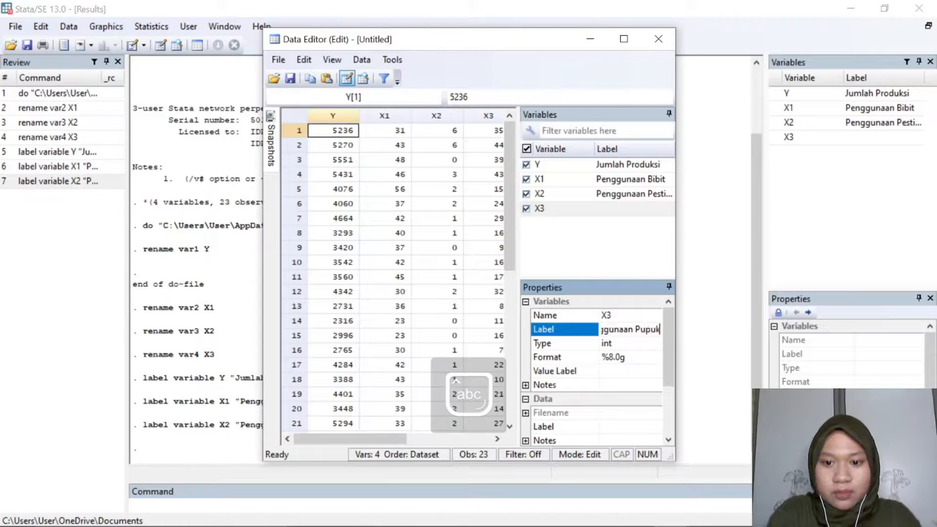
{"action": "key", "text": "Return"}
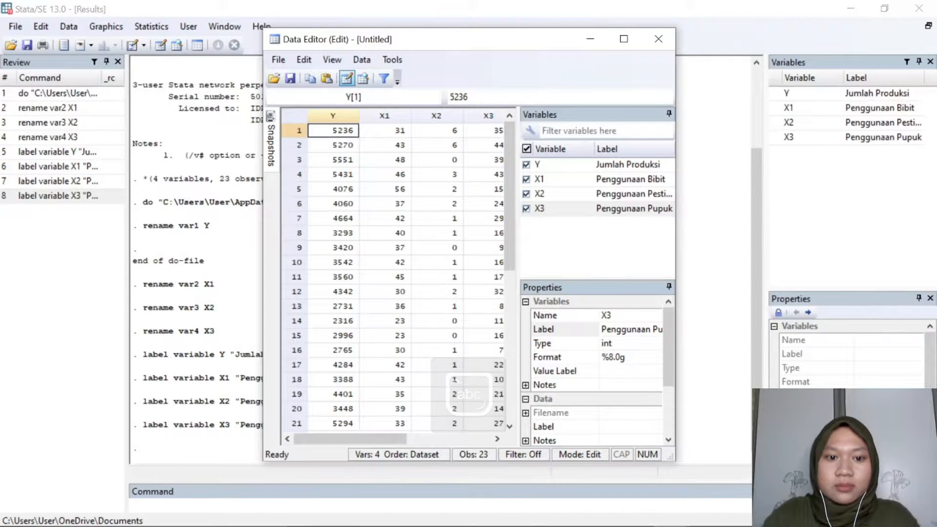
Widen the Data Editor to show columns Y, X1, X2 and X3 in full and check the renamed, labelled data.
{"action": "left_click_drag", "start_coordinate": [480, 44], "coordinate": [419, 44]}
{"action": "left_click_drag", "start_coordinate": [613, 227], "coordinate": [774, 225]}
{"action": "left_click", "coordinate": [517, 188]}
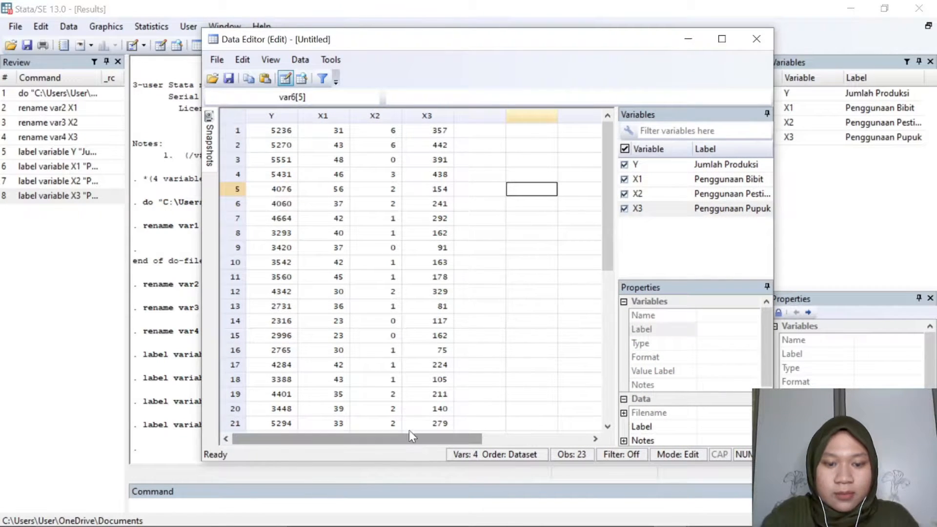
{"action": "left_click", "coordinate": [273, 145]}
{"action": "left_click", "coordinate": [266, 132]}
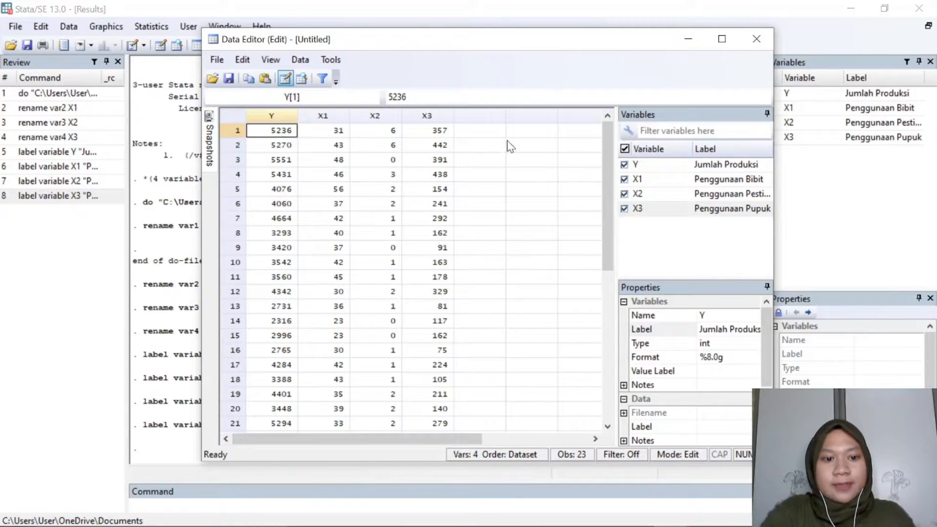
Close the Data Editor and add the past commands from rename var2 X1 through the X3 label to the do-file below rename var1 Y.
{"action": "left_click", "coordinate": [756, 39]}
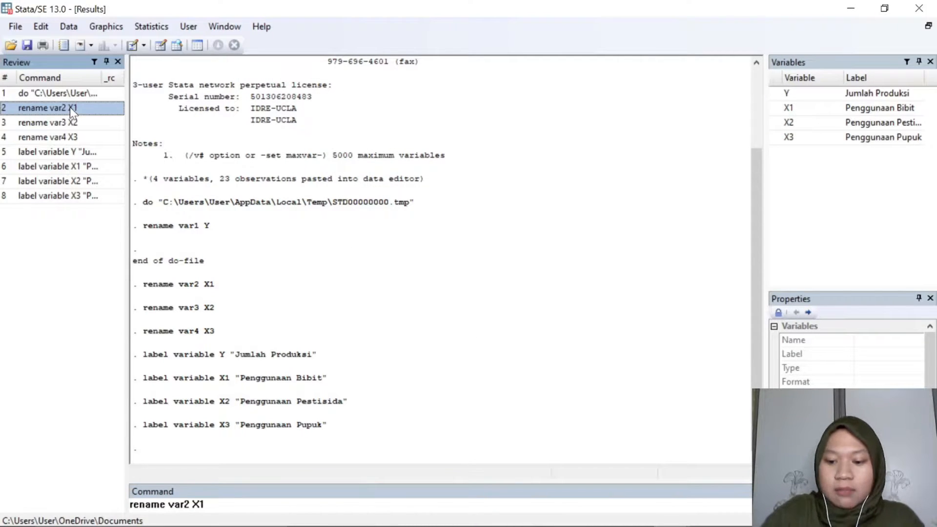
{"action": "key", "text": "shift+Down"}
{"action": "key", "text": "shift+Down"}
{"action": "key", "text": "shift+Down"}
{"action": "key", "text": "shift+Down"}
{"action": "key", "text": "shift+Down"}
{"action": "key", "text": "shift+Down"}
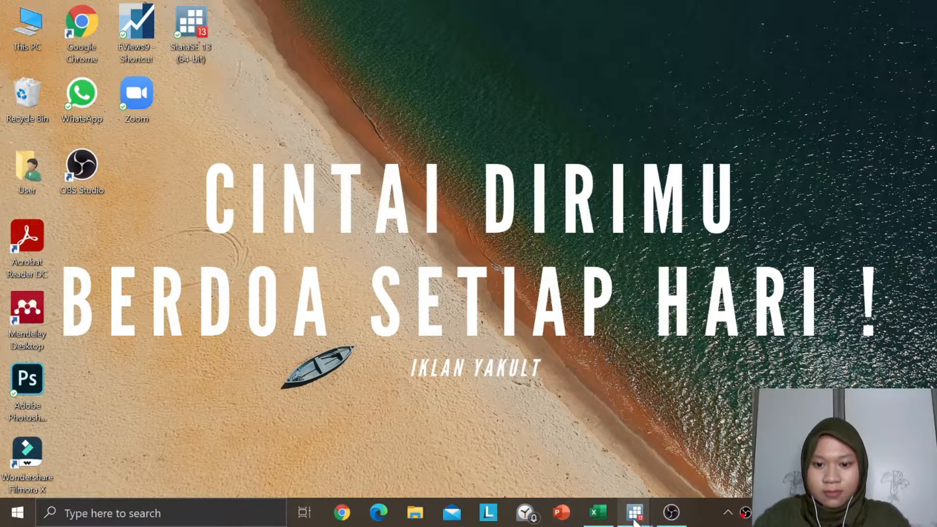
{"action": "mouse_move", "coordinate": [634, 512]}
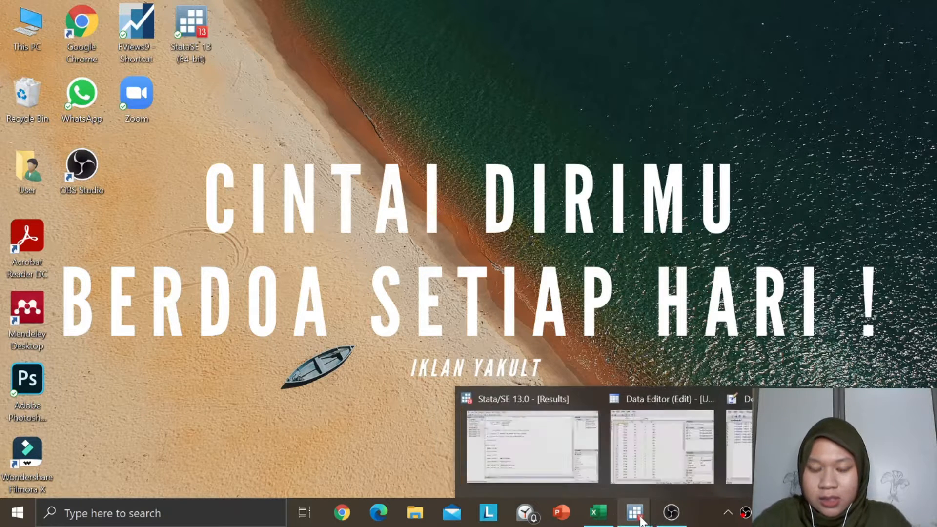
{"action": "left_click", "coordinate": [740, 444]}
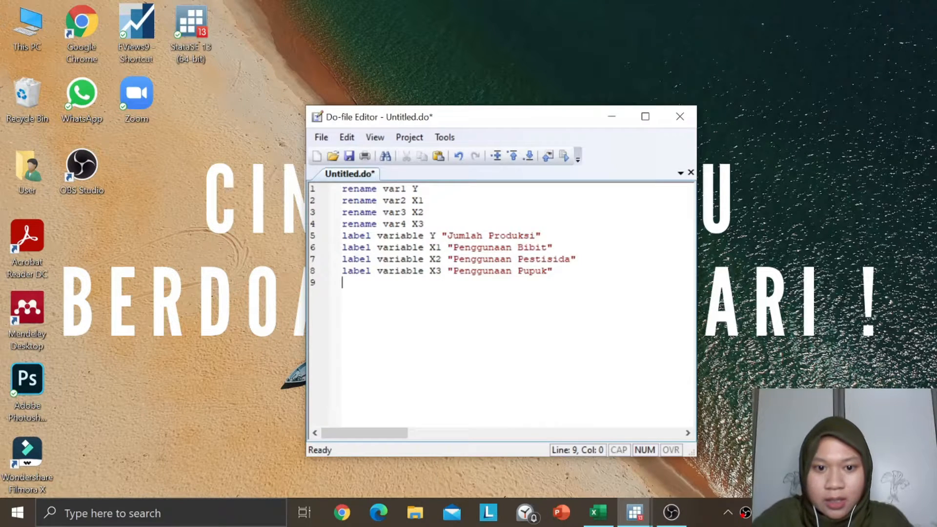
{"action": "left_click", "coordinate": [430, 236]}
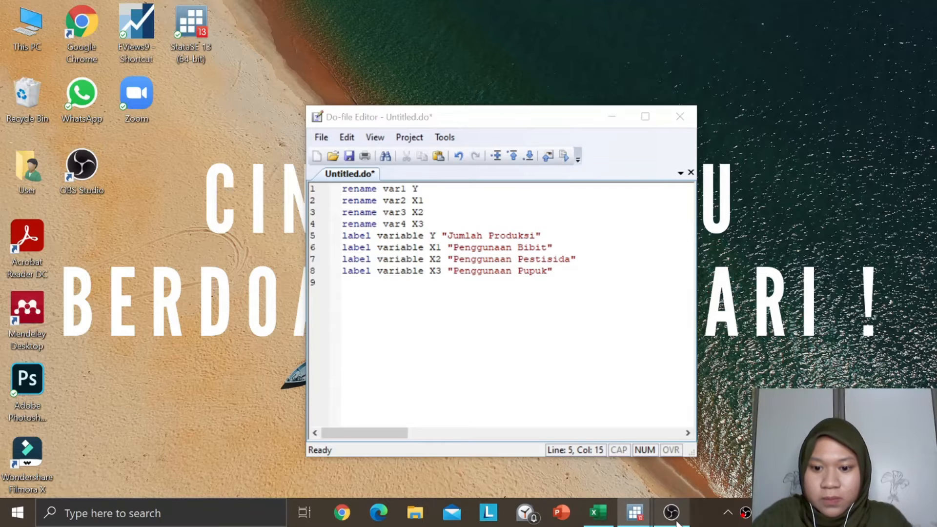
{"action": "left_click", "coordinate": [673, 519]}
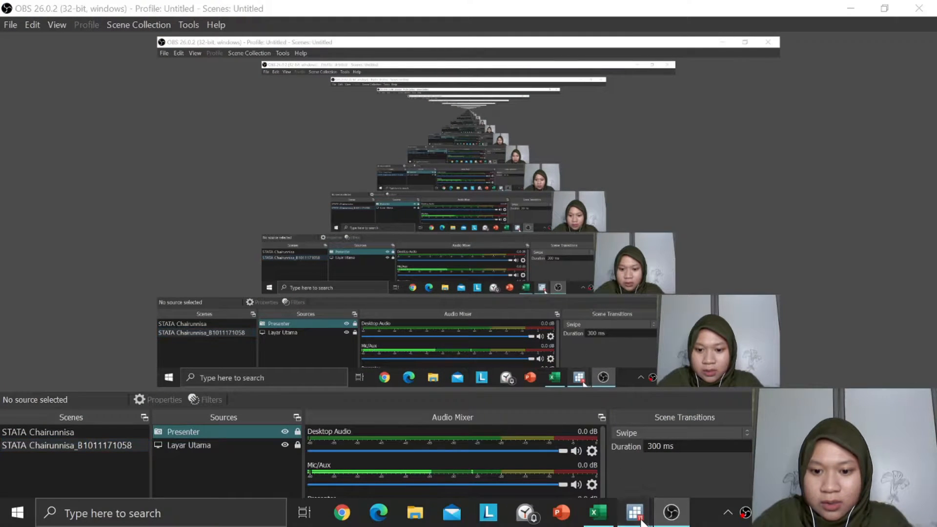
{"action": "mouse_move", "coordinate": [635, 513]}
{"action": "left_click", "coordinate": [746, 460]}
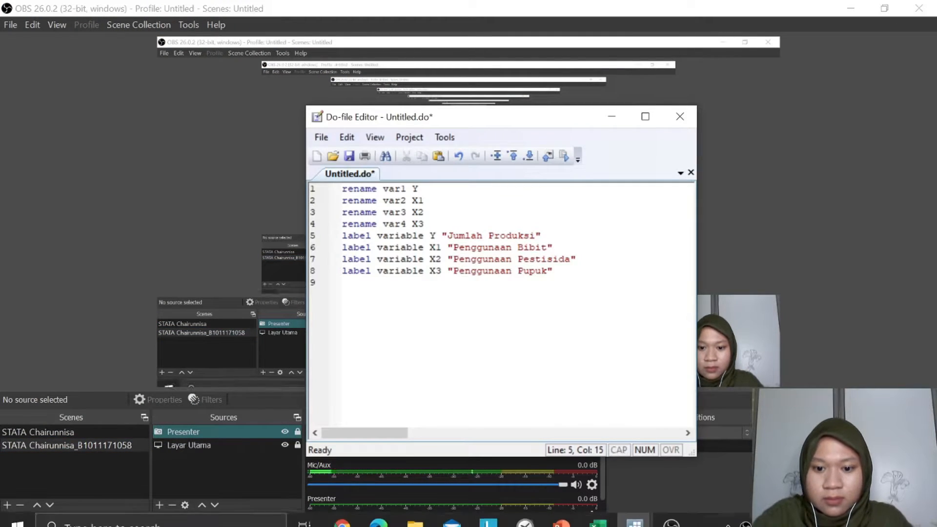
Return to the Stata results and set up a linear regression with Y as the dependent variable.
{"action": "left_click", "coordinate": [547, 459]}
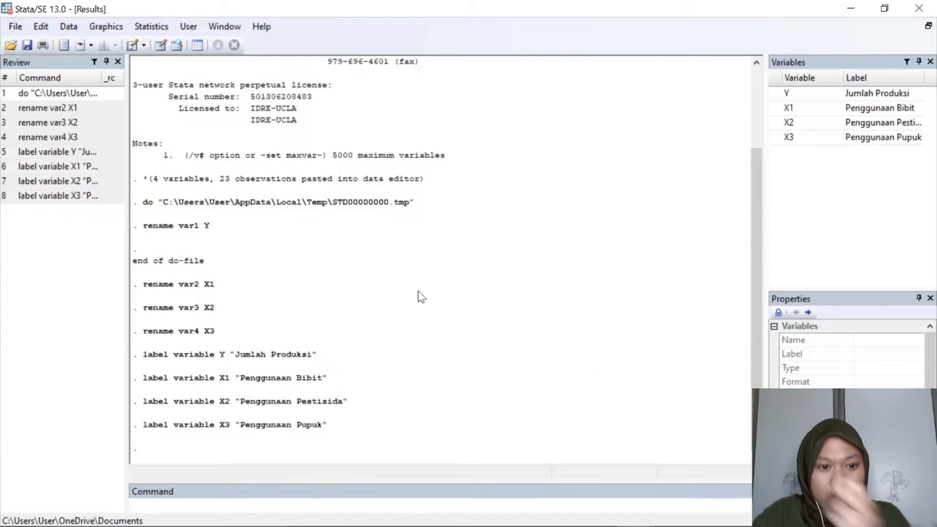
{"action": "left_click", "coordinate": [151, 29]}
{"action": "mouse_move", "coordinate": [184, 67]}
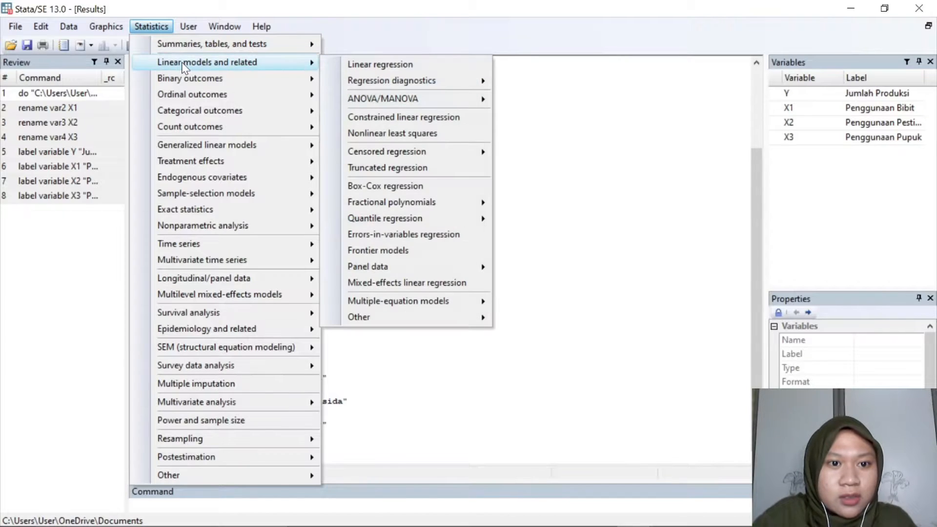
{"action": "left_click", "coordinate": [391, 66]}
{"action": "left_click", "coordinate": [384, 205]}
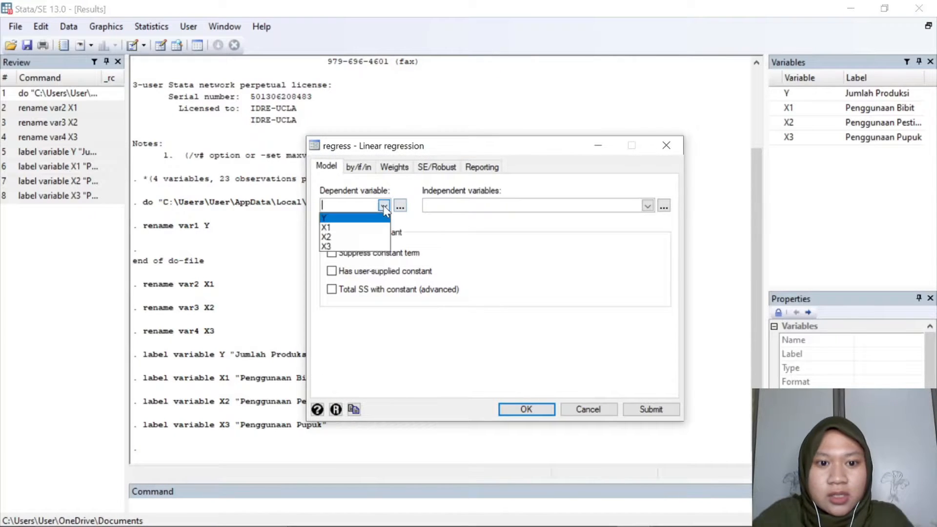
{"action": "left_click", "coordinate": [361, 218]}
Set X1, X2 and X3 as the independent variables and run the regression.
{"action": "left_click", "coordinate": [647, 206]}
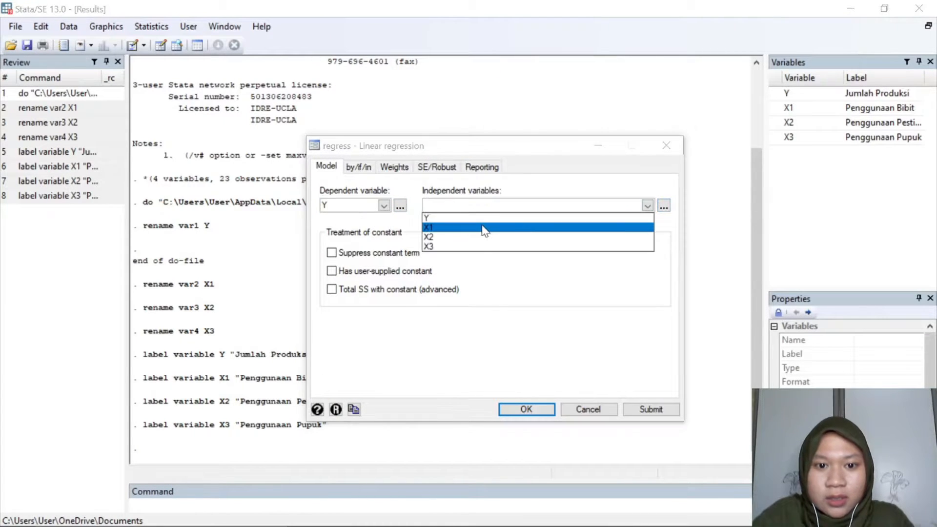
{"action": "left_click", "coordinate": [483, 227]}
{"action": "left_click", "coordinate": [464, 237]}
{"action": "left_click", "coordinate": [464, 246]}
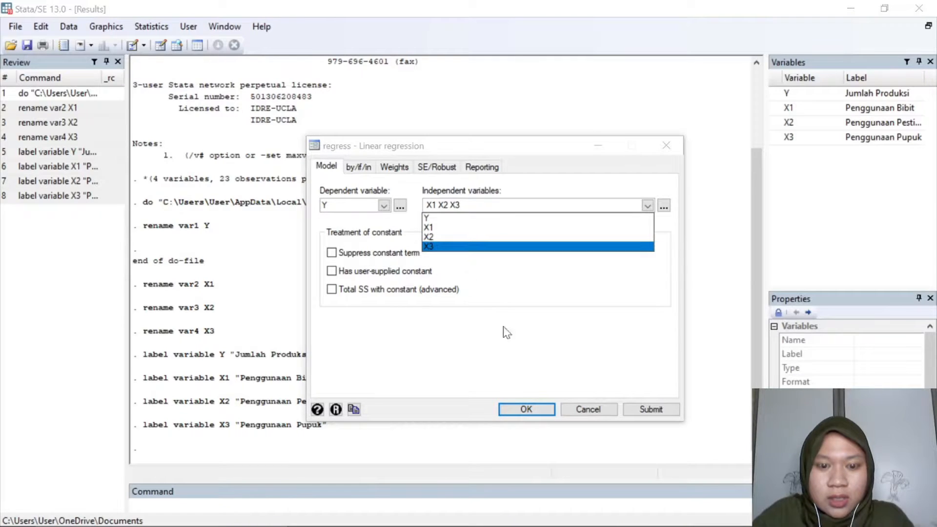
{"action": "left_click", "coordinate": [519, 409]}
{"action": "left_click", "coordinate": [519, 409]}
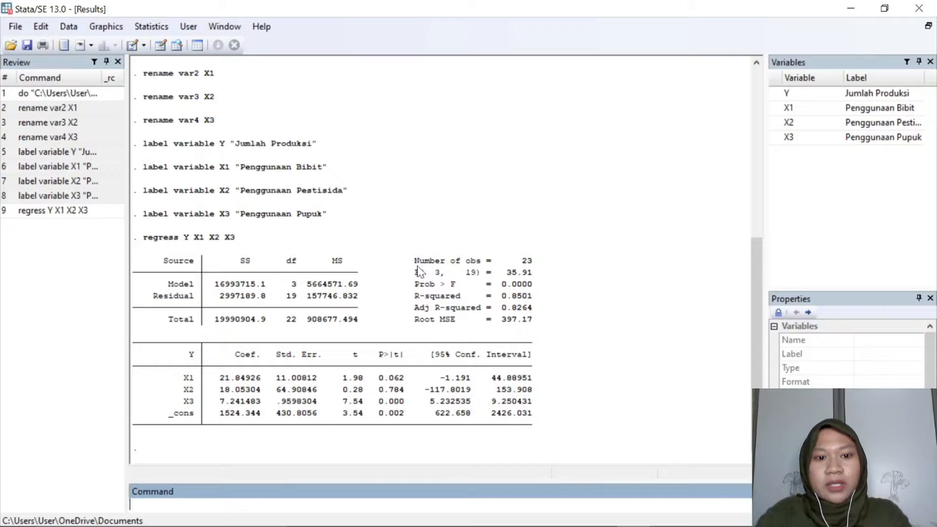
Examine the regression's number of observations, F degrees of freedom, Prob > F, R-squared and Root MSE.
{"action": "left_click_drag", "start_coordinate": [414, 263], "coordinate": [518, 264]}
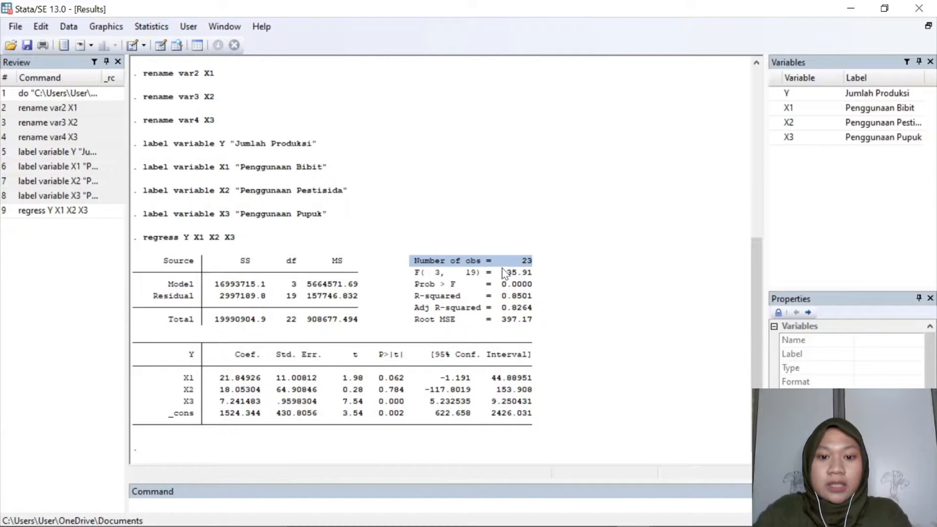
{"action": "left_click", "coordinate": [511, 271]}
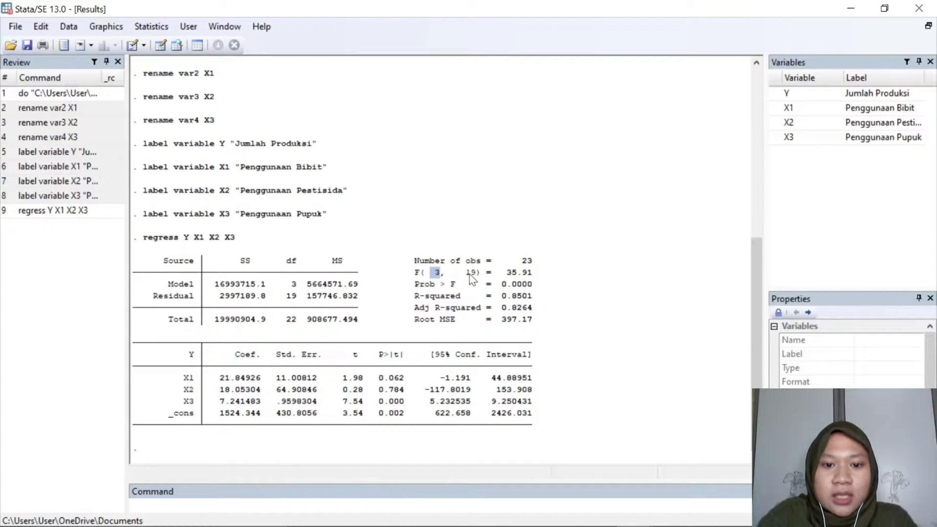
{"action": "left_click_drag", "start_coordinate": [469, 272], "coordinate": [474, 273]}
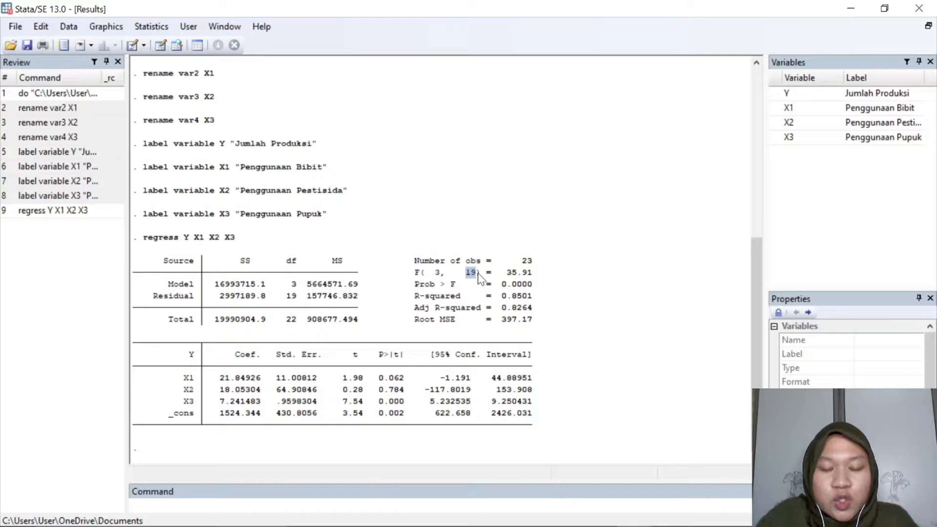
{"action": "left_click", "coordinate": [521, 259]}
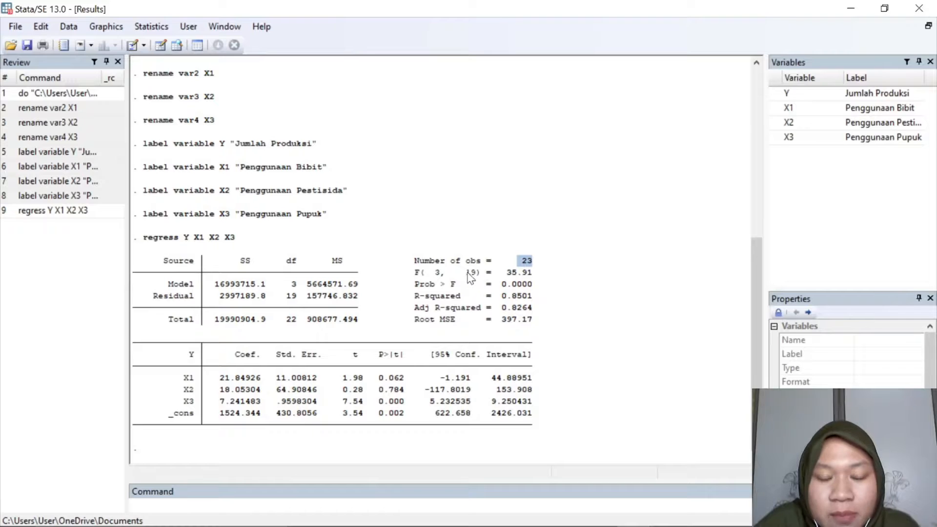
{"action": "left_click_drag", "start_coordinate": [467, 272], "coordinate": [475, 274]}
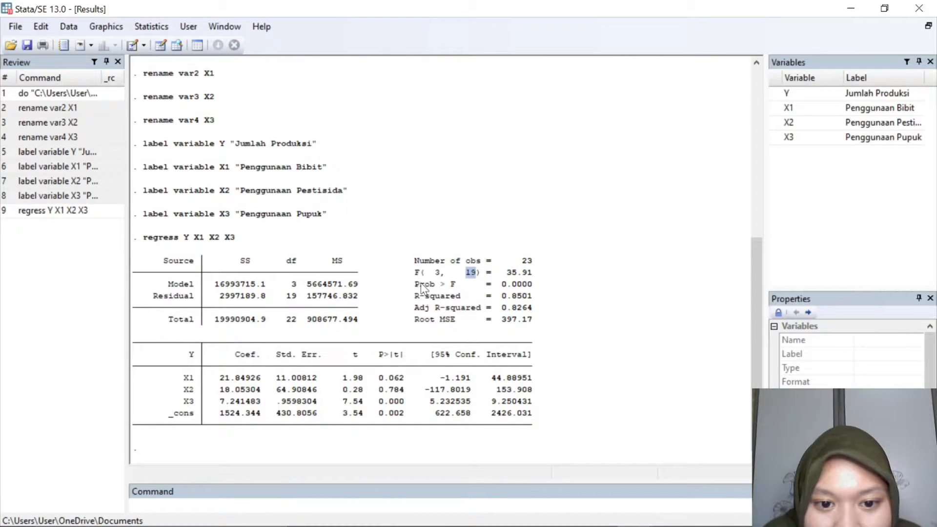
{"action": "left_click_drag", "start_coordinate": [410, 284], "coordinate": [535, 292]}
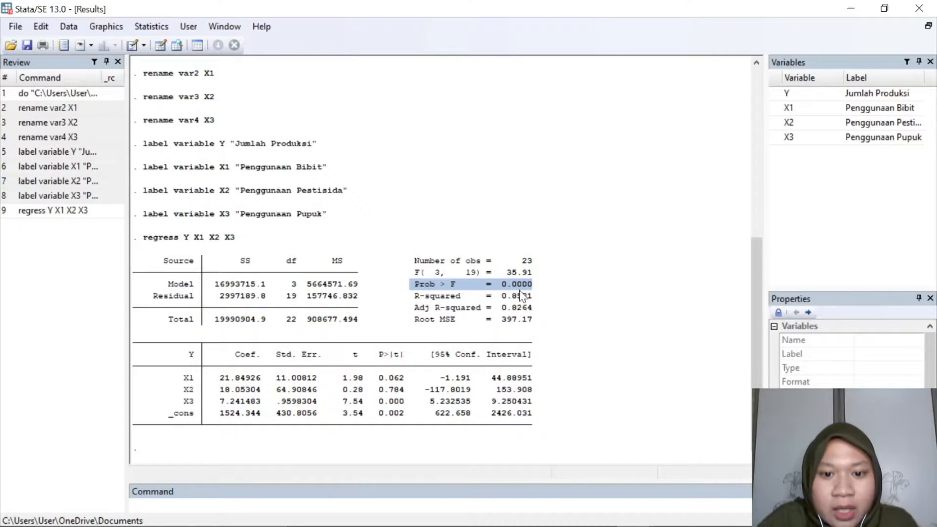
{"action": "left_click", "coordinate": [540, 286]}
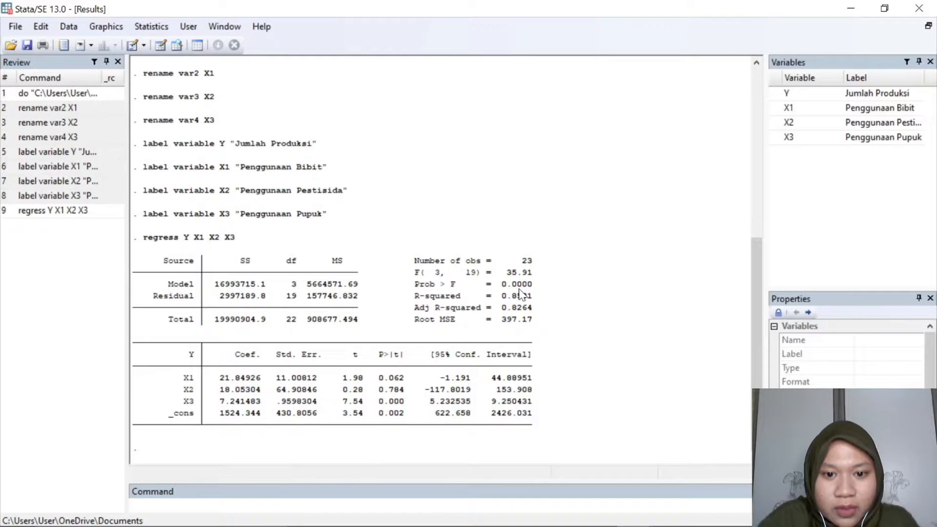
{"action": "left_click_drag", "start_coordinate": [503, 288], "coordinate": [533, 291]}
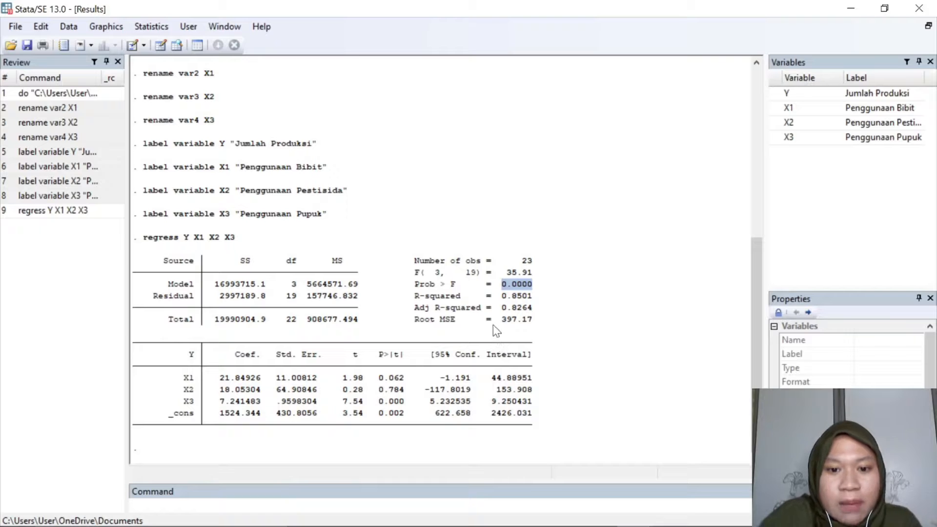
{"action": "left_click_drag", "start_coordinate": [415, 296], "coordinate": [542, 301]}
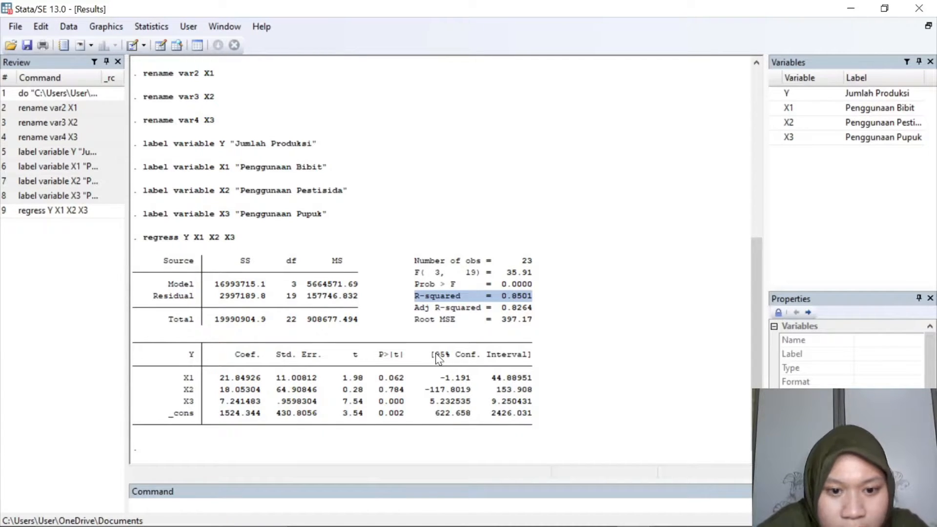
{"action": "left_click_drag", "start_coordinate": [416, 320], "coordinate": [550, 323]}
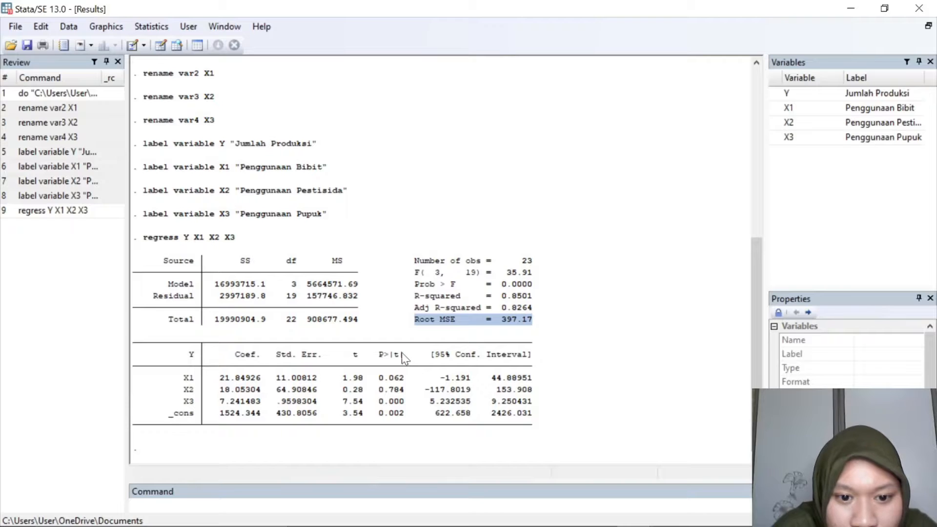
Examine the coefficient table's P>|t| values, the X2 and _cons rows, and the coefficients of the predictors.
{"action": "left_click_drag", "start_coordinate": [376, 354], "coordinate": [403, 367]}
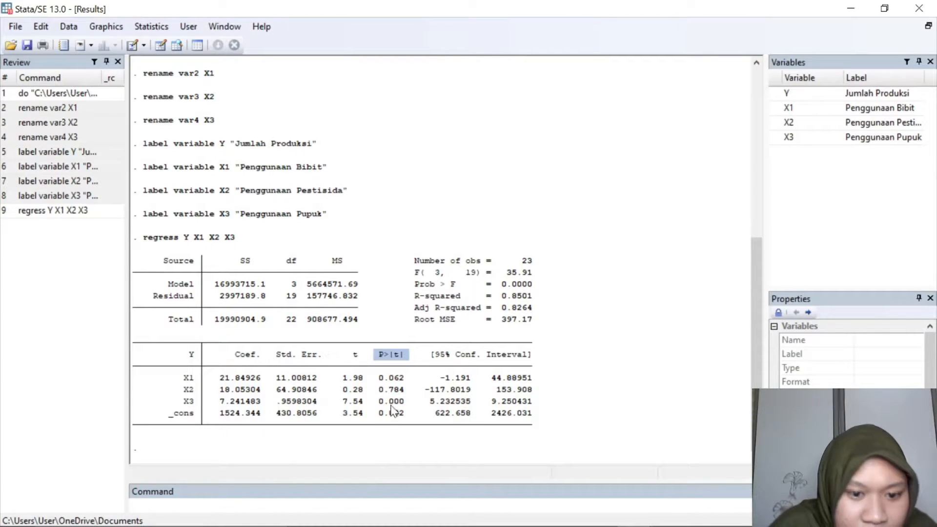
{"action": "left_click_drag", "start_coordinate": [178, 390], "coordinate": [404, 398]}
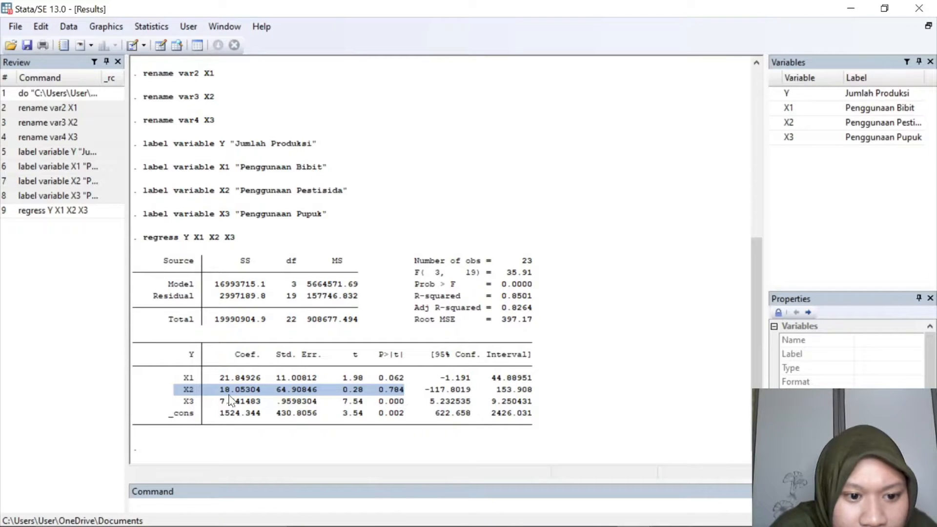
{"action": "left_click", "coordinate": [179, 391]}
{"action": "left_click_drag", "start_coordinate": [185, 390], "coordinate": [395, 393]}
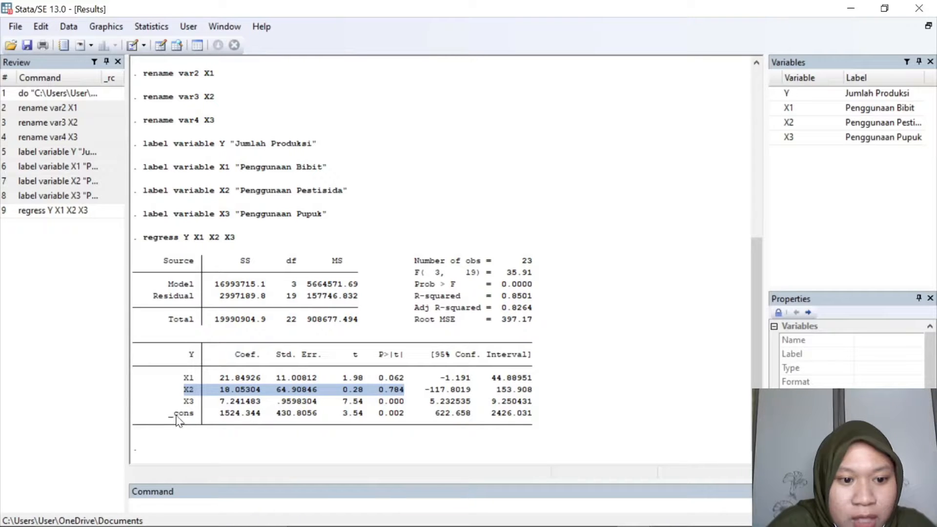
{"action": "left_click_drag", "start_coordinate": [170, 414], "coordinate": [414, 415]}
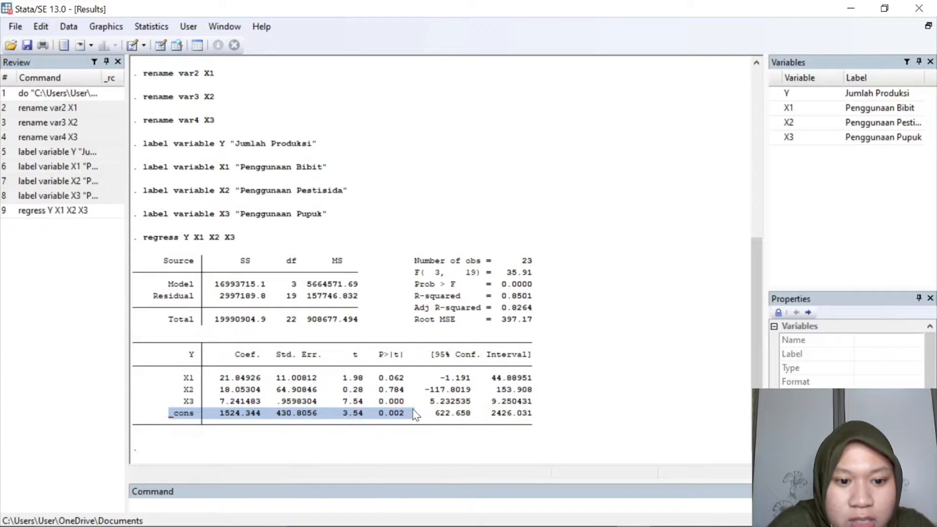
{"action": "left_click", "coordinate": [214, 415]}
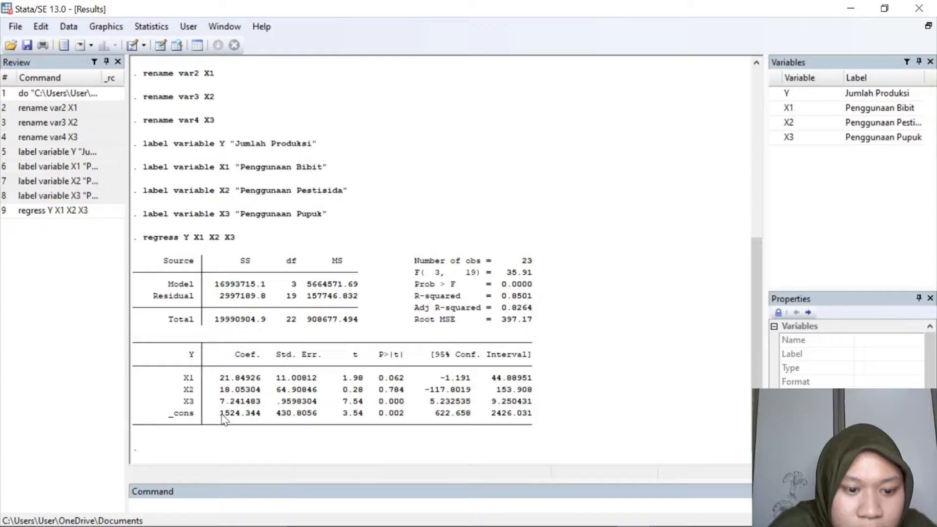
{"action": "left_click_drag", "start_coordinate": [221, 414], "coordinate": [260, 412]}
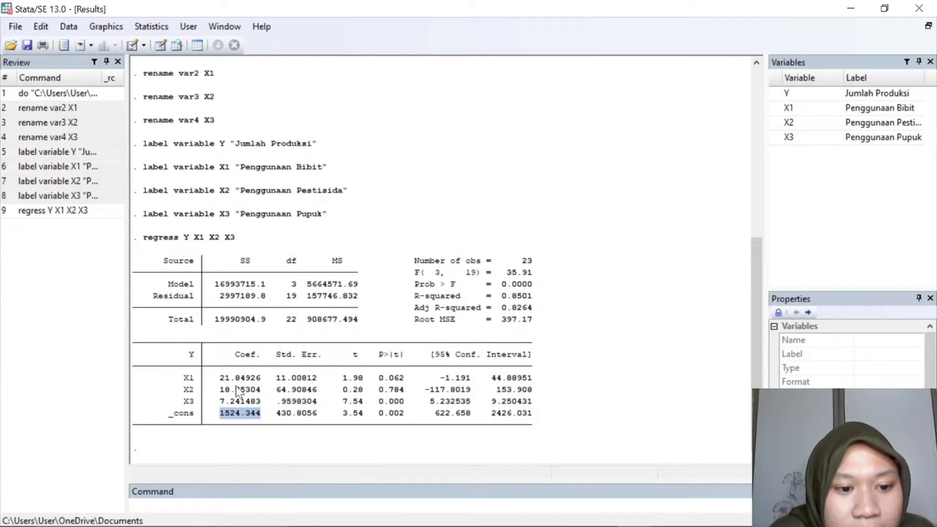
{"action": "left_click_drag", "start_coordinate": [220, 378], "coordinate": [282, 390]}
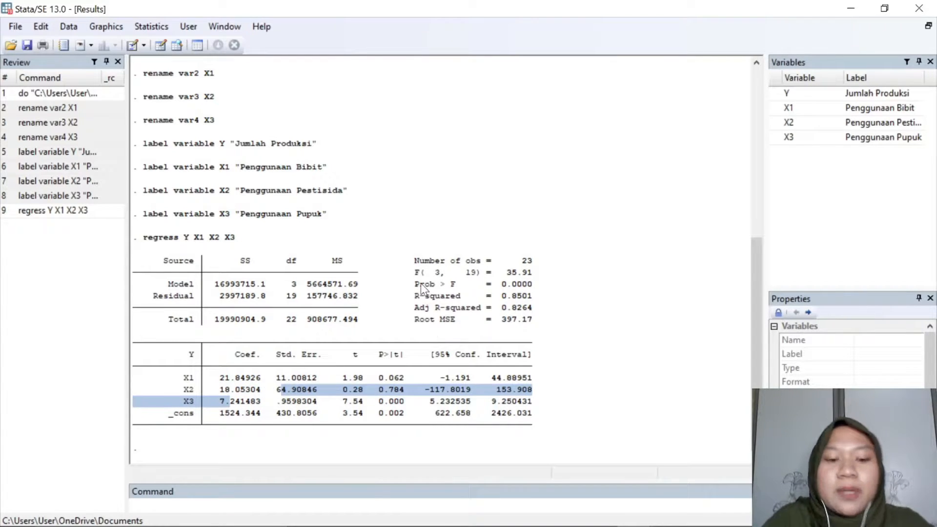
{"action": "left_click", "coordinate": [352, 445]}
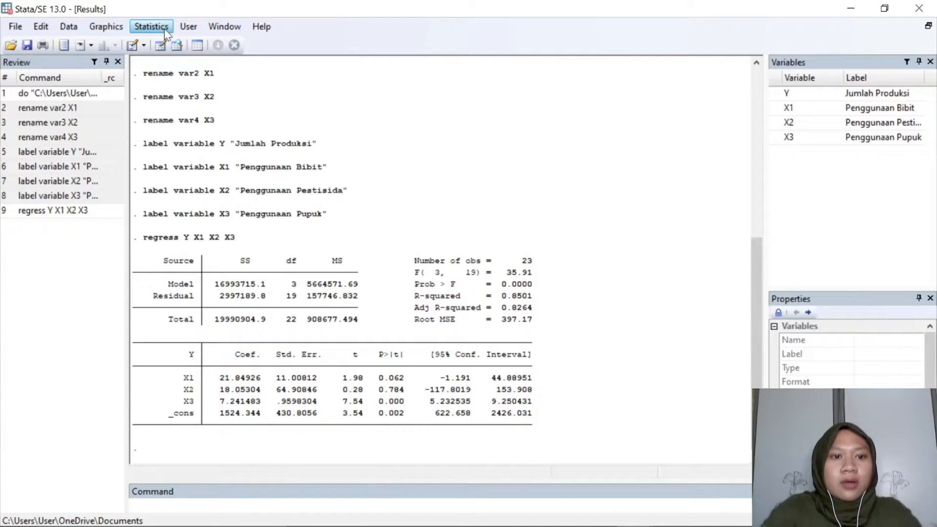
Run the Breusch-Pagan/Cook-Weisberg heteroskedasticity test on the regression, using its fitted values.
{"action": "left_click", "coordinate": [144, 28]}
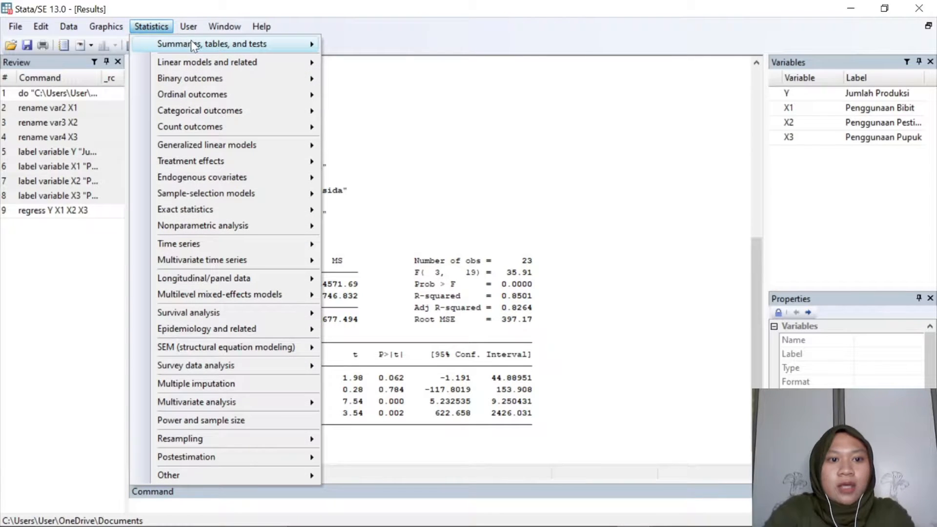
{"action": "mouse_move", "coordinate": [192, 42]}
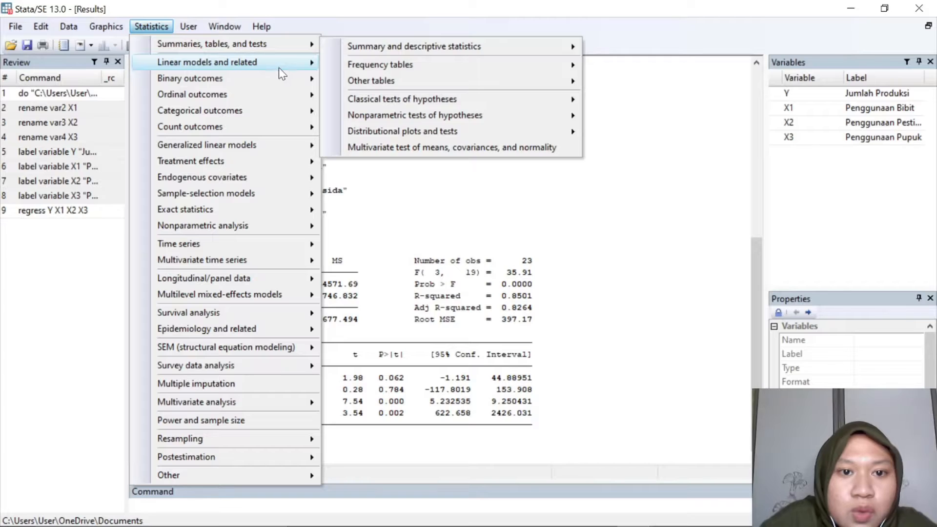
{"action": "mouse_move", "coordinate": [280, 68]}
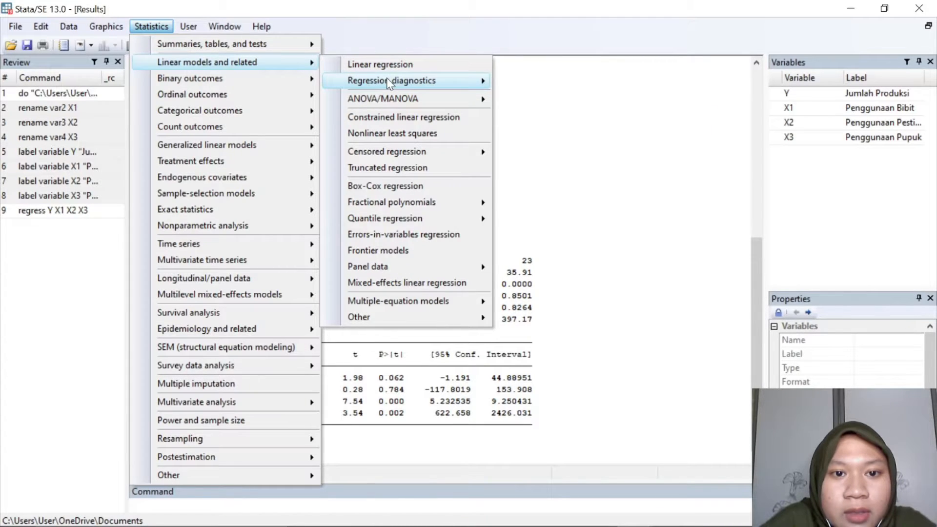
{"action": "mouse_move", "coordinate": [387, 79]}
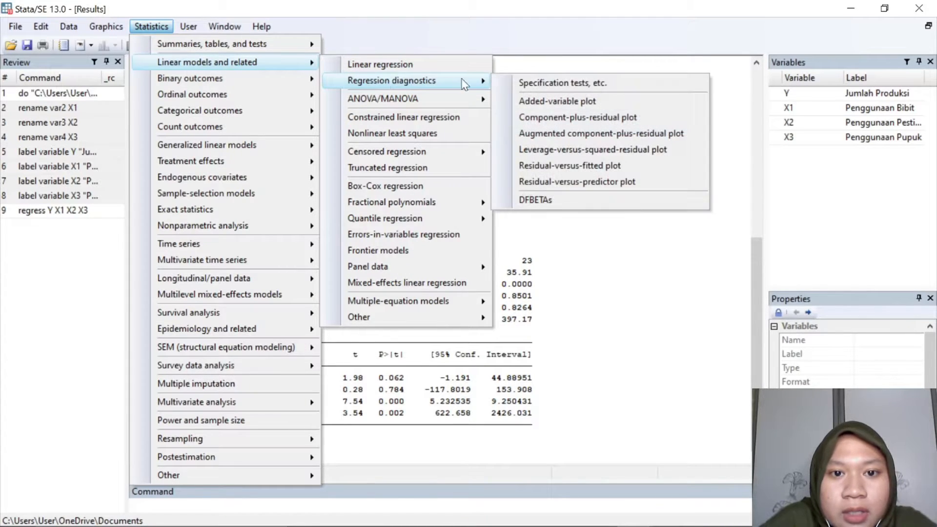
{"action": "left_click", "coordinate": [532, 84]}
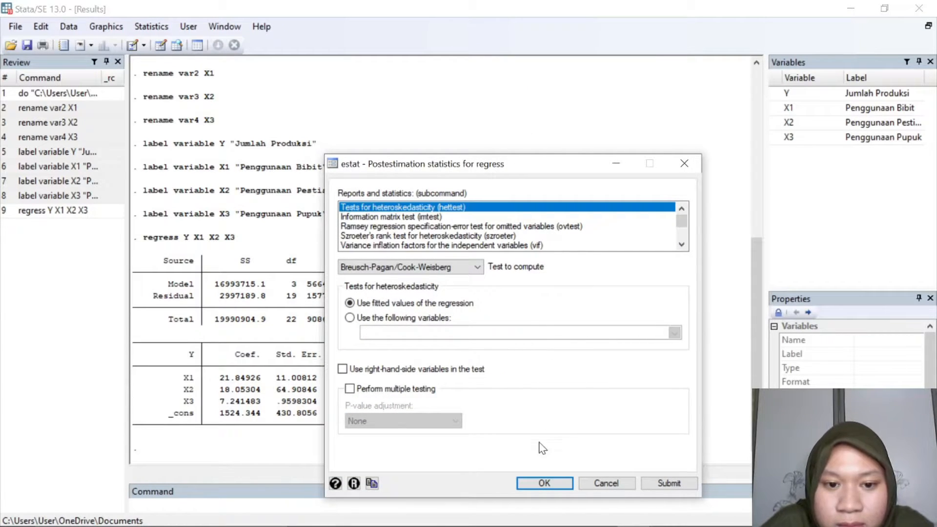
{"action": "left_click", "coordinate": [534, 483]}
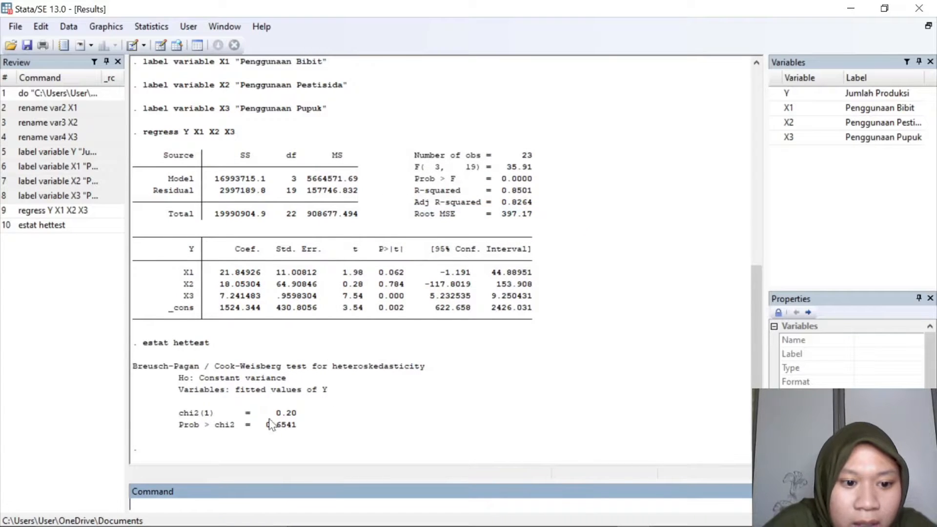
Examine the heteroskedasticity test's Prob > chi2 value and its constant-variance null hypothesis.
{"action": "left_click_drag", "start_coordinate": [180, 426], "coordinate": [296, 432]}
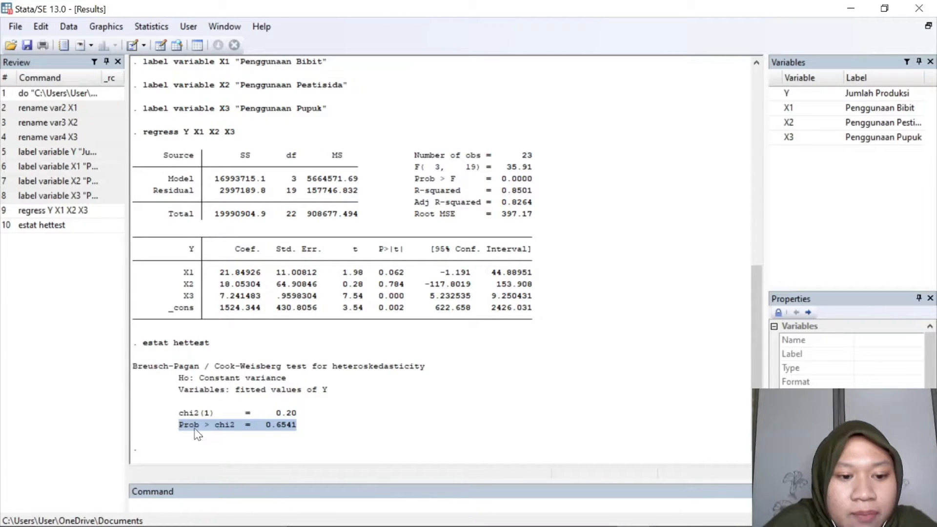
{"action": "left_click_drag", "start_coordinate": [180, 425], "coordinate": [300, 434]}
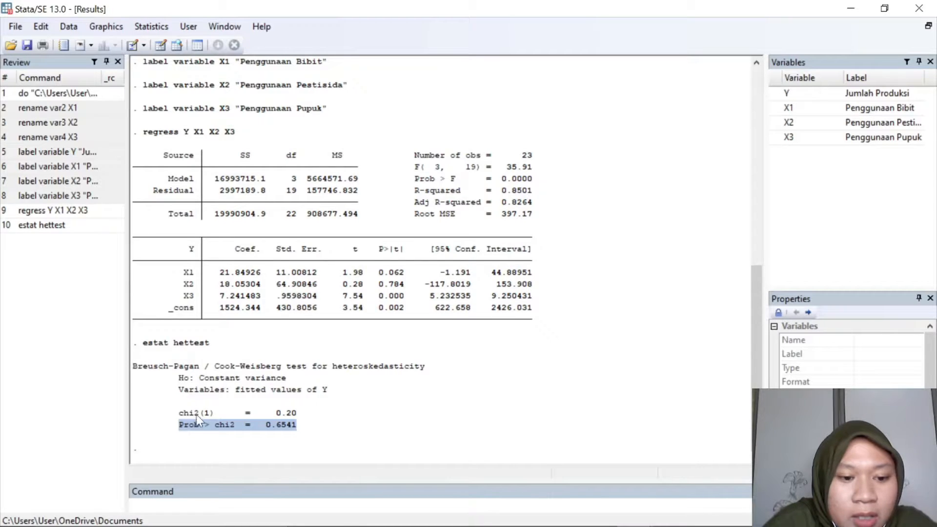
{"action": "left_click_drag", "start_coordinate": [177, 429], "coordinate": [301, 434]}
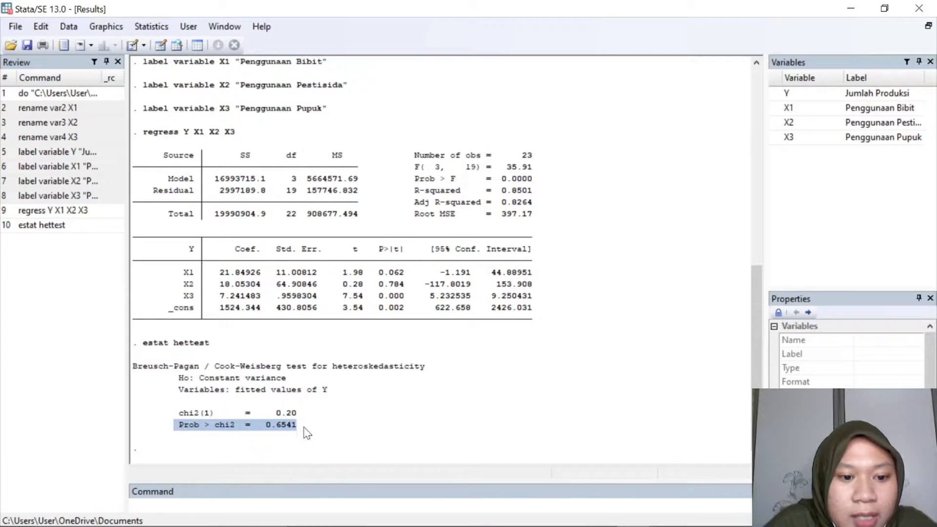
{"action": "left_click", "coordinate": [306, 433]}
{"action": "left_click_drag", "start_coordinate": [179, 429], "coordinate": [302, 425]}
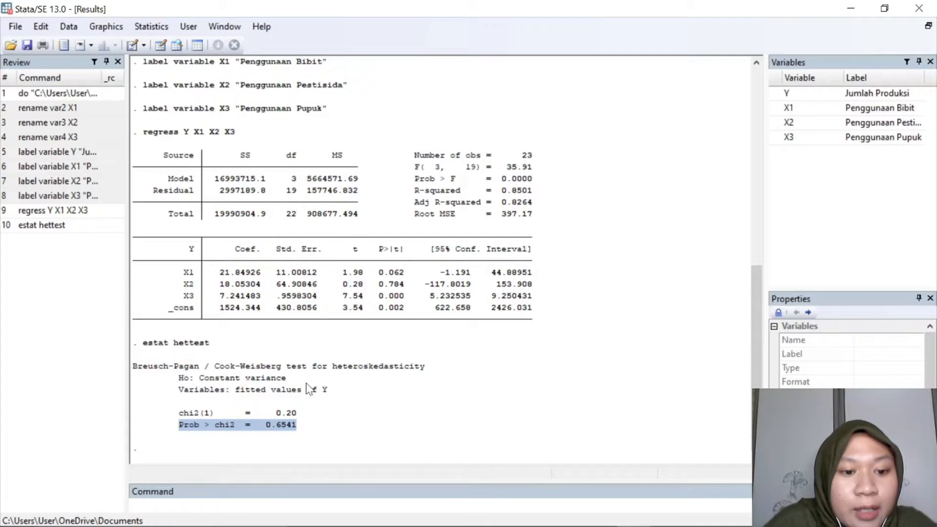
{"action": "left_click_drag", "start_coordinate": [180, 379], "coordinate": [268, 386]}
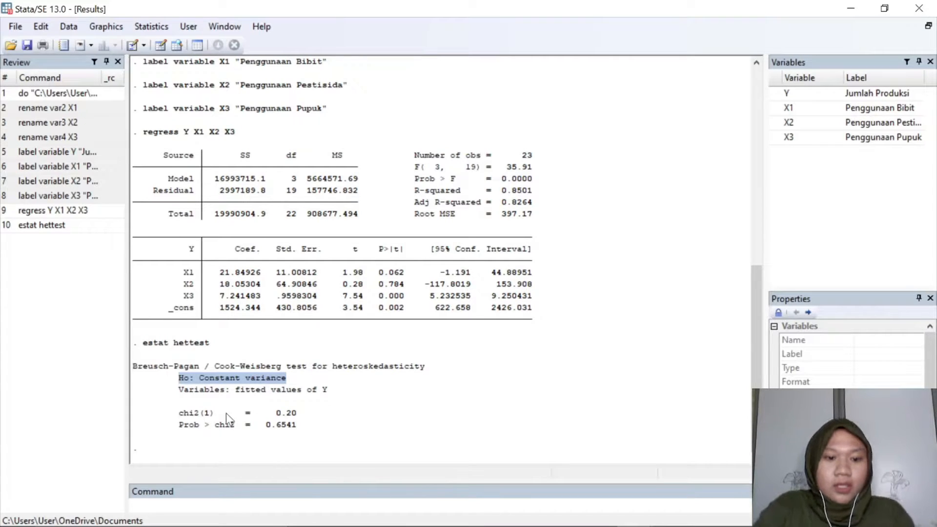
Run the N*R2 version of the heteroskedasticity score test on the fitted values and compare its p-value with the first test.
{"action": "left_click", "coordinate": [151, 27]}
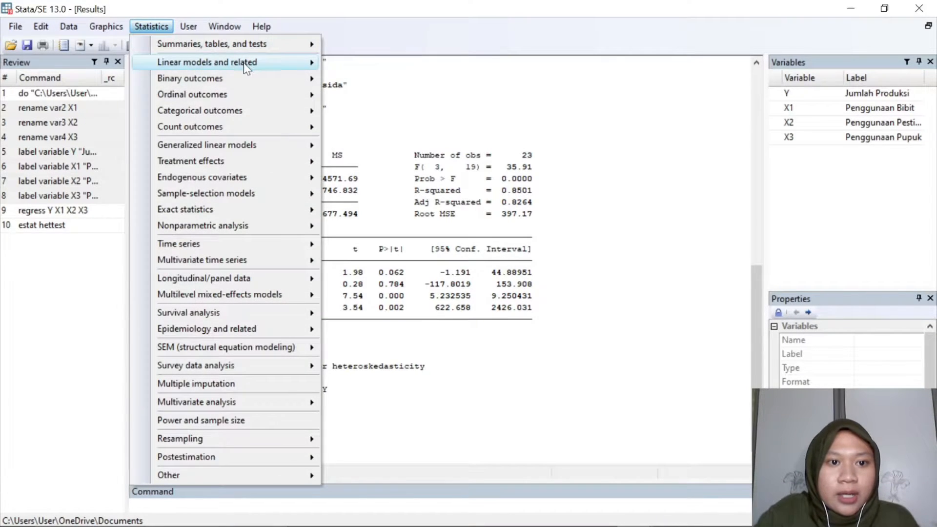
{"action": "mouse_move", "coordinate": [309, 64]}
{"action": "mouse_move", "coordinate": [430, 80]}
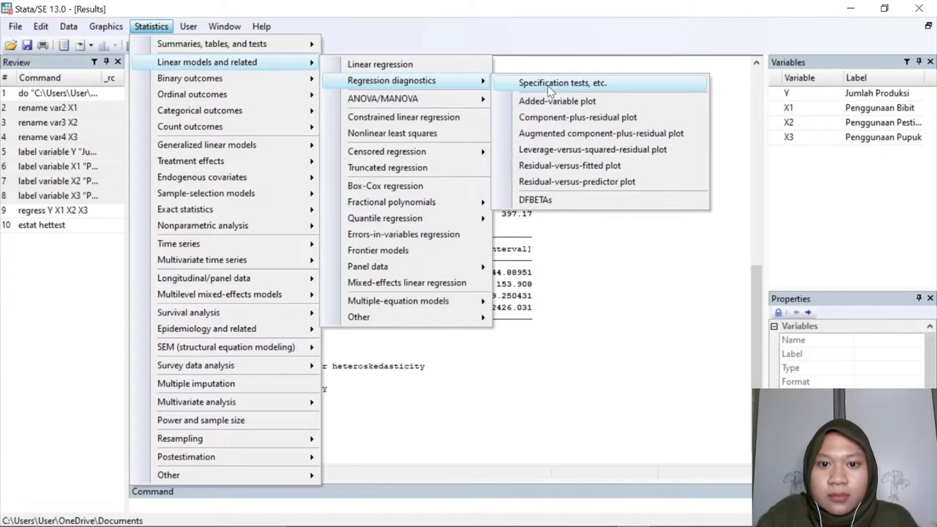
{"action": "left_click", "coordinate": [537, 84]}
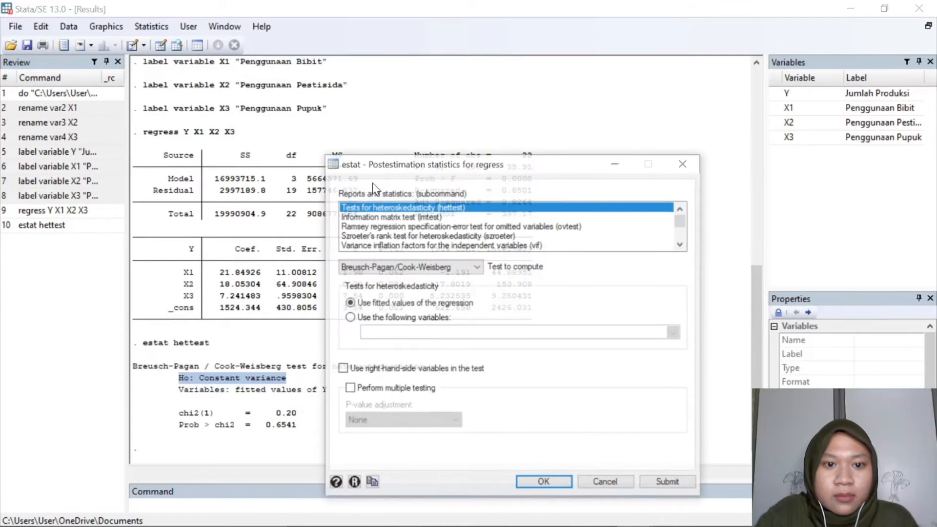
{"action": "left_click", "coordinate": [438, 272]}
{"action": "left_click", "coordinate": [435, 291]}
{"action": "left_click", "coordinate": [541, 482]}
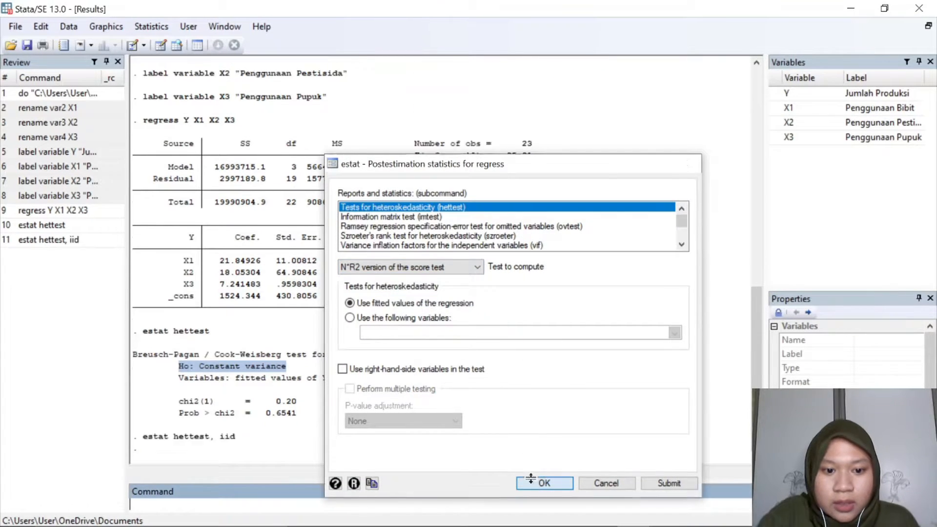
{"action": "left_click", "coordinate": [288, 431]}
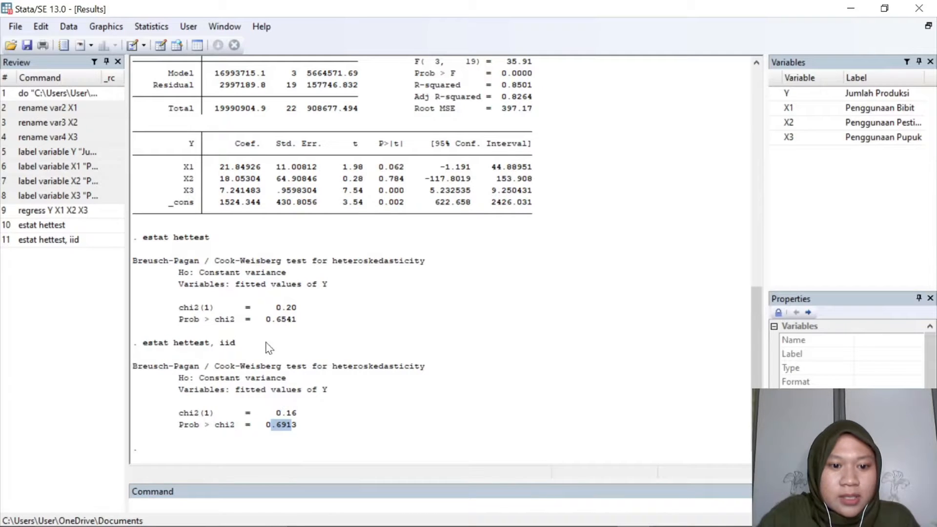
{"action": "left_click_drag", "start_coordinate": [272, 307], "coordinate": [299, 322]}
Run the F-statistic version of the heteroskedasticity test on the fitted values and review its output beside the earlier tests.
{"action": "left_click", "coordinate": [146, 27]}
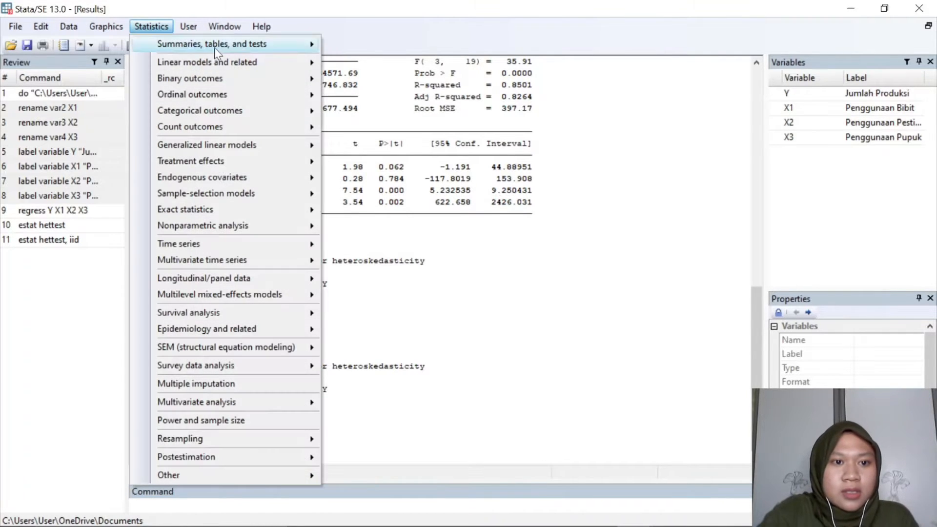
{"action": "mouse_move", "coordinate": [314, 68]}
{"action": "mouse_move", "coordinate": [468, 81]}
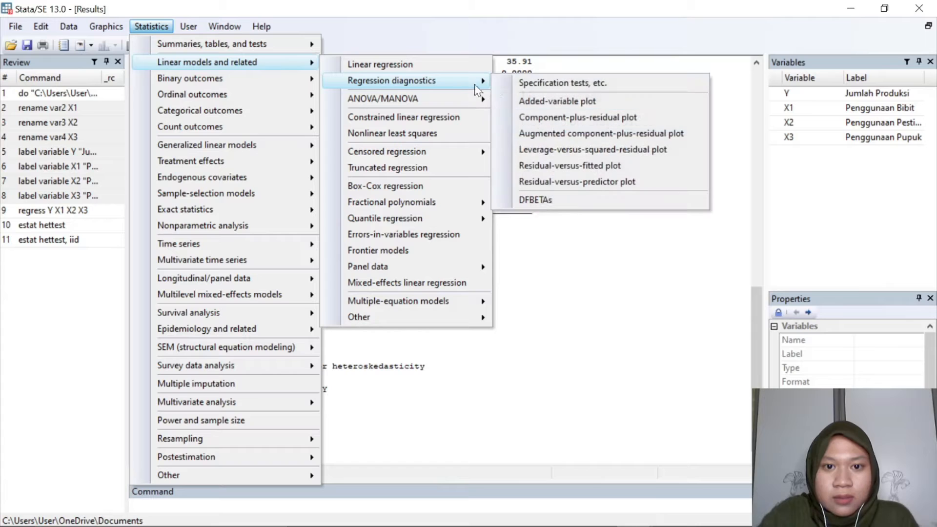
{"action": "left_click", "coordinate": [549, 84]}
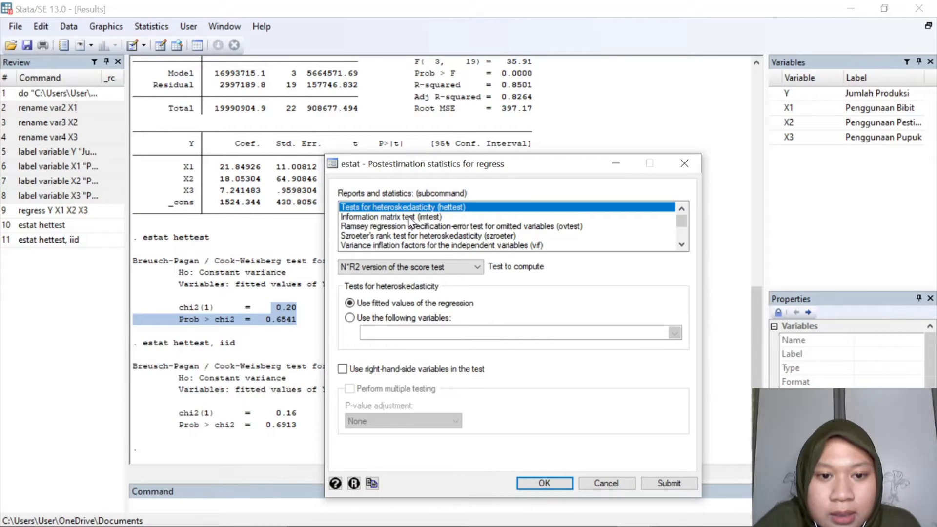
{"action": "left_click", "coordinate": [442, 268]}
{"action": "left_click", "coordinate": [385, 303]}
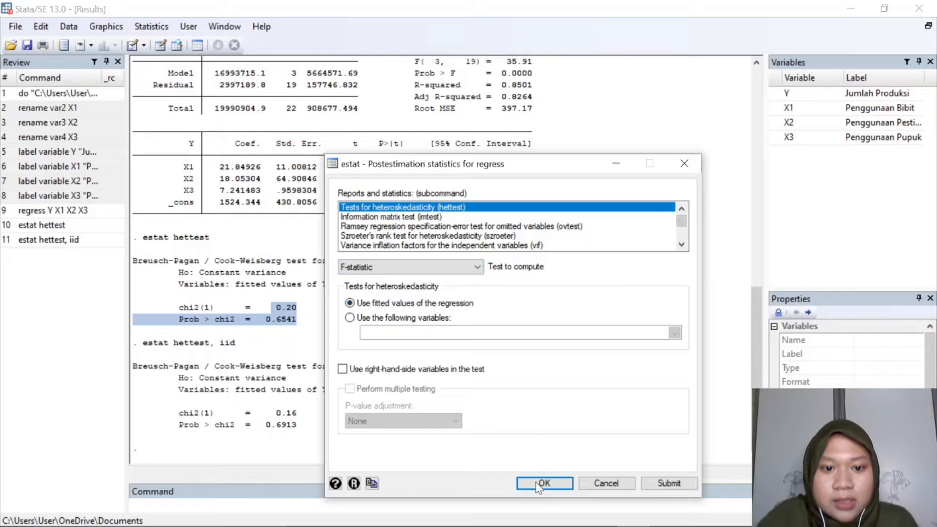
{"action": "left_click", "coordinate": [544, 483]}
{"action": "mouse_move", "coordinate": [746, 510]}
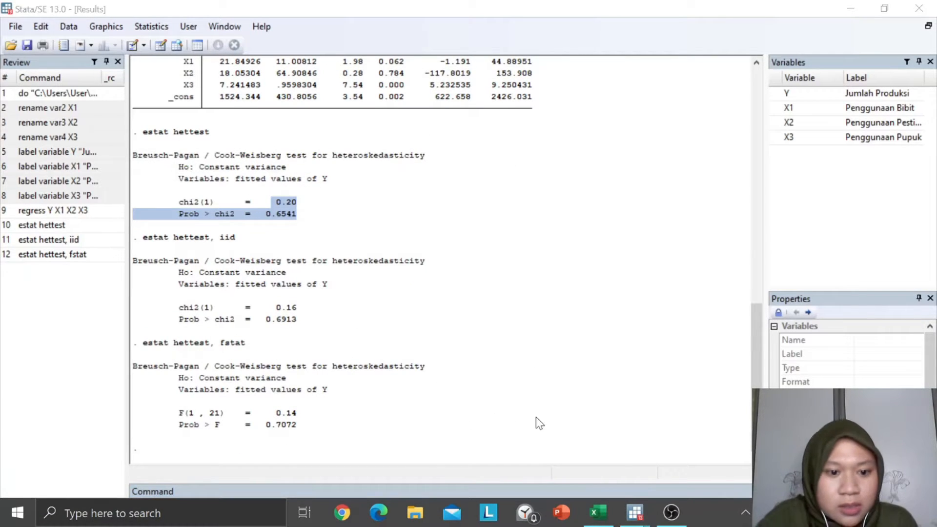
{"action": "left_click", "coordinate": [326, 336]}
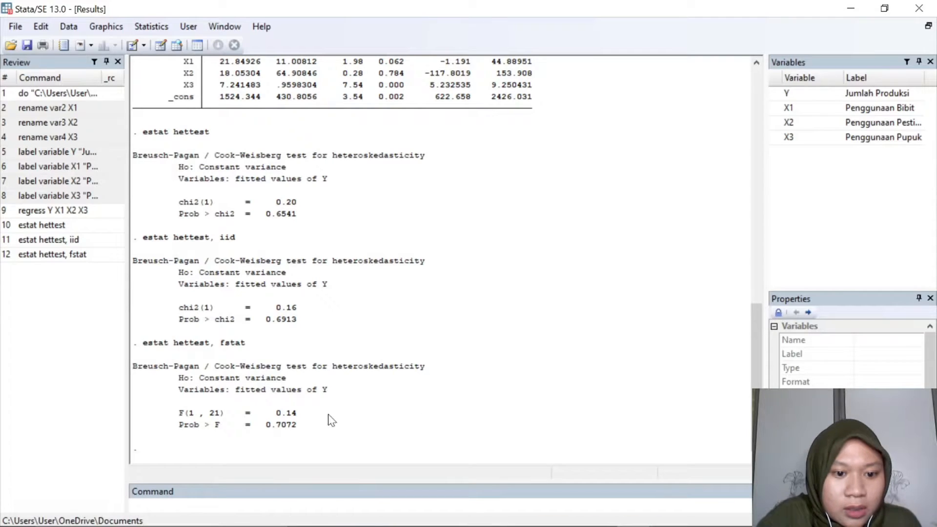
{"action": "scroll", "coordinate": [207, 318], "scroll_direction": "up", "scroll_amount": 2}
{"action": "scroll", "coordinate": [318, 309], "scroll_direction": "down", "scroll_amount": 2}
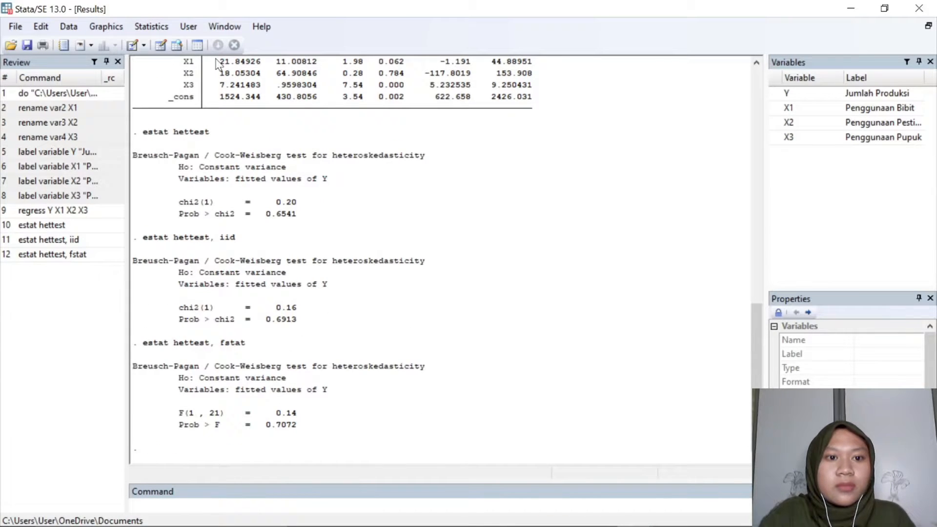
Compute the variance inflation factors (vif) for the independent variables, without the uncentered option.
{"action": "left_click", "coordinate": [152, 26]}
{"action": "mouse_move", "coordinate": [229, 62]}
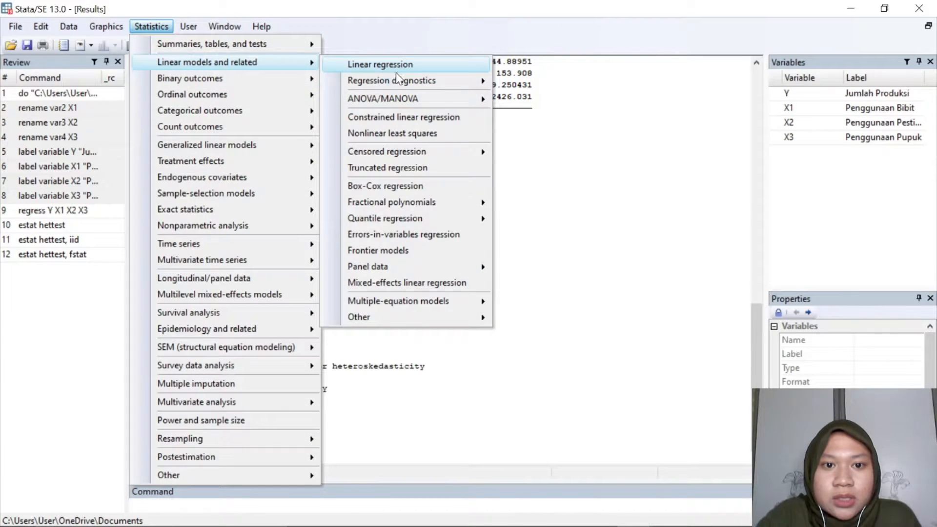
{"action": "mouse_move", "coordinate": [447, 81]}
{"action": "left_click", "coordinate": [562, 83]}
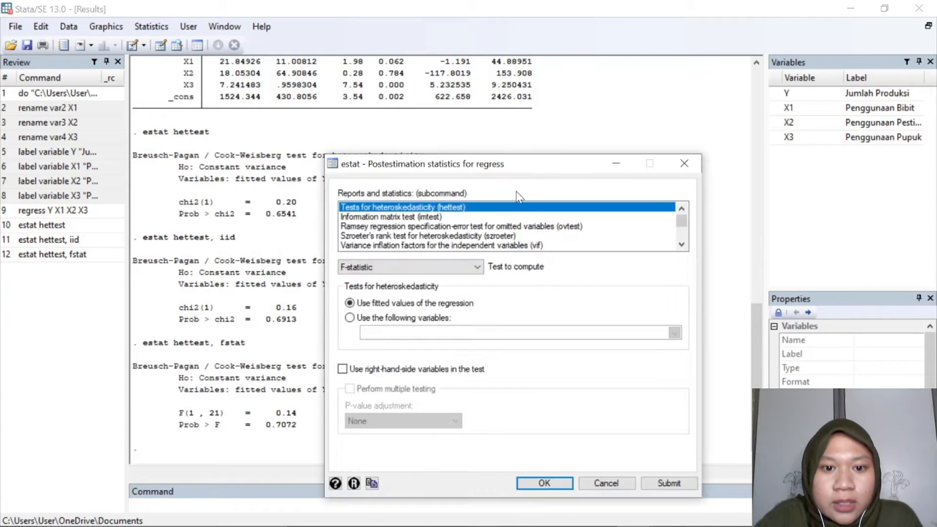
{"action": "left_click", "coordinate": [500, 246]}
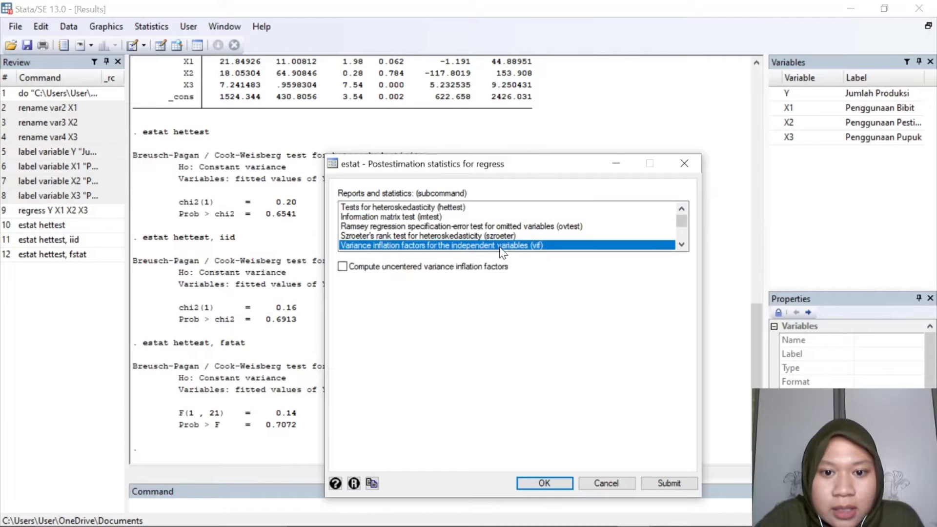
{"action": "left_click", "coordinate": [544, 483]}
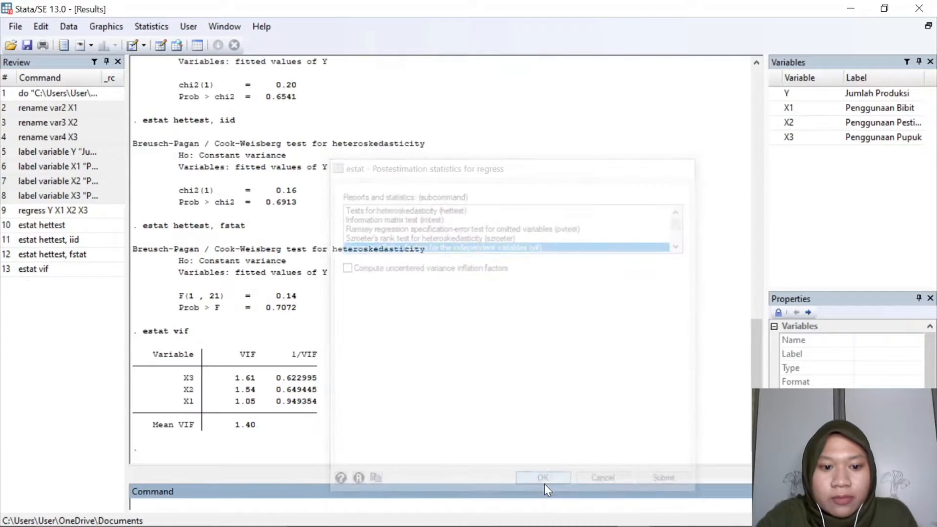
Examine the VIF column and the mean VIF in the multicollinearity table.
{"action": "mouse_move", "coordinate": [254, 345]}
{"action": "left_mouse_down"}
{"action": "mouse_move", "coordinate": [264, 423]}
{"action": "mouse_move", "coordinate": [240, 356]}
{"action": "mouse_move", "coordinate": [254, 357]}
{"action": "left_mouse_up"}
{"action": "left_click", "coordinate": [259, 362]}
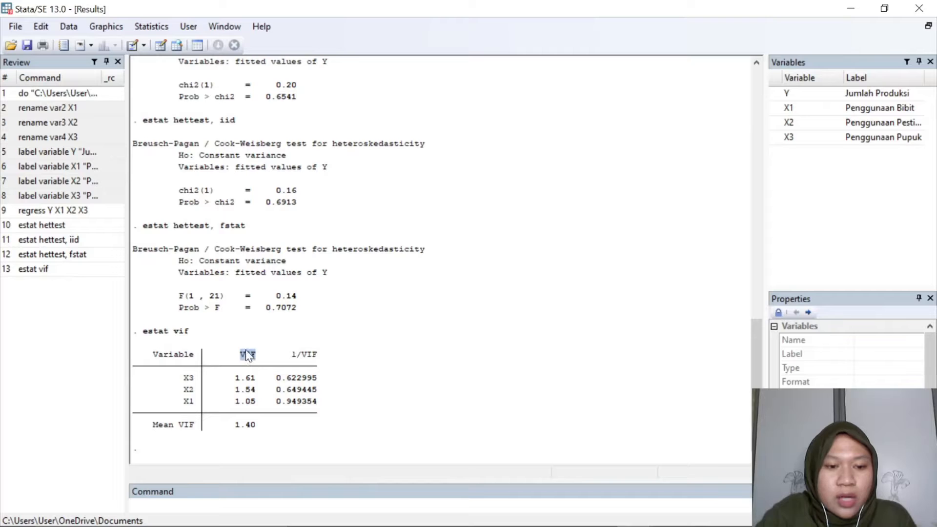
{"action": "left_click", "coordinate": [246, 419]}
{"action": "left_click_drag", "start_coordinate": [242, 355], "coordinate": [254, 358]}
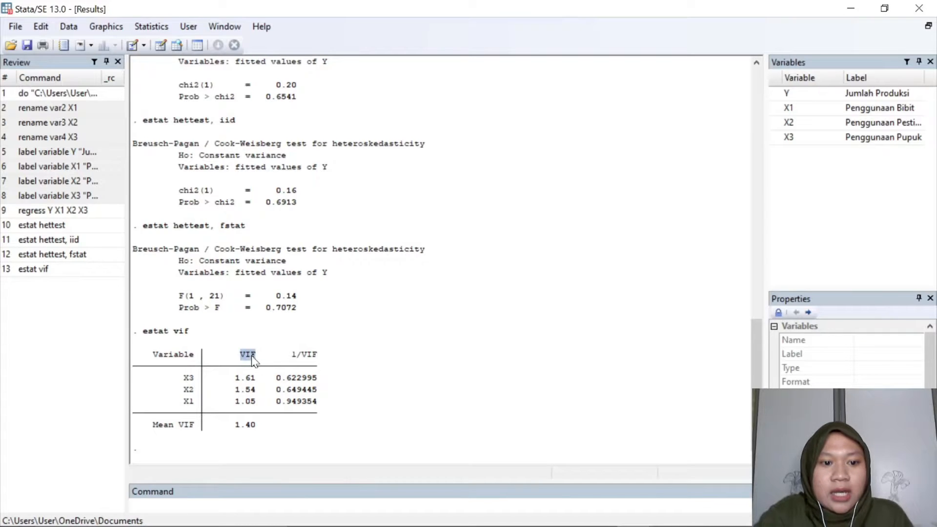
{"action": "left_click", "coordinate": [240, 431]}
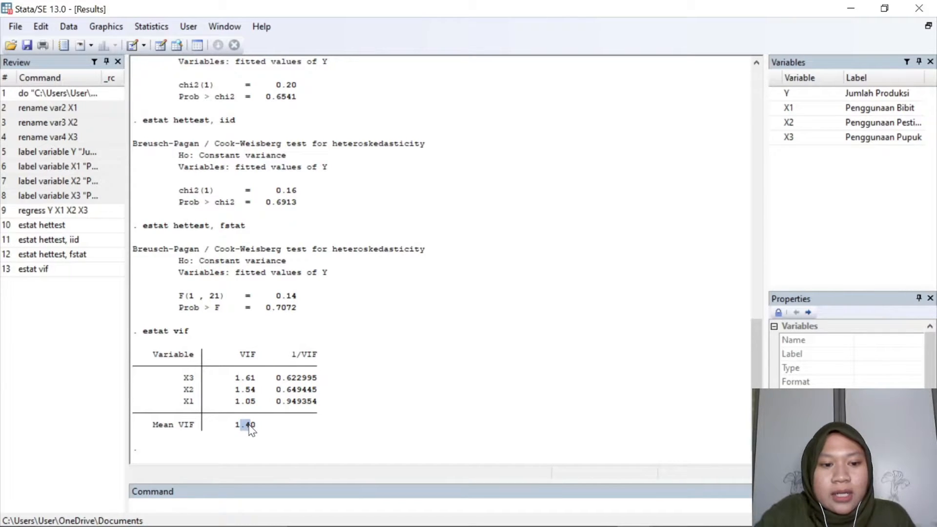
{"action": "left_click_drag", "start_coordinate": [238, 431], "coordinate": [251, 429]}
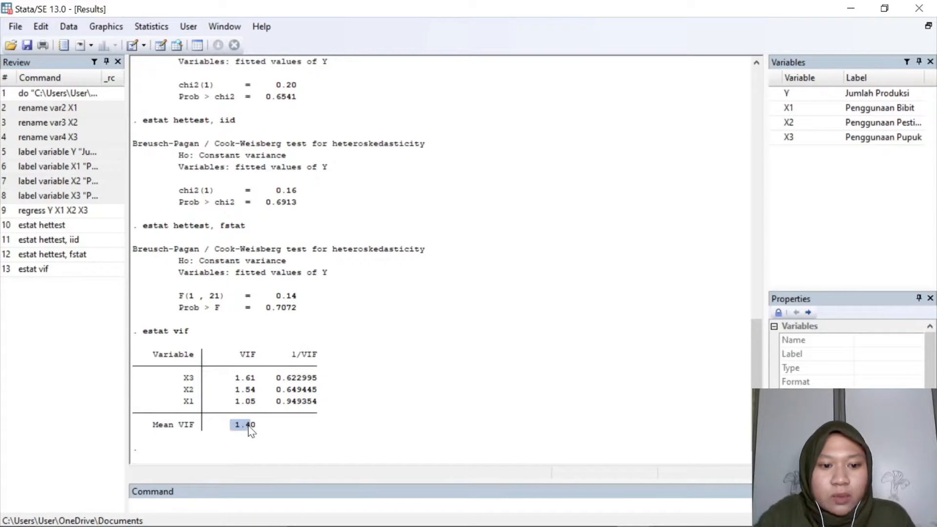
Examine the 1/VIF tolerance values of X3, X2 and X1 in the multicollinearity table.
{"action": "left_click", "coordinate": [298, 357]}
{"action": "left_click_drag", "start_coordinate": [293, 355], "coordinate": [320, 360]}
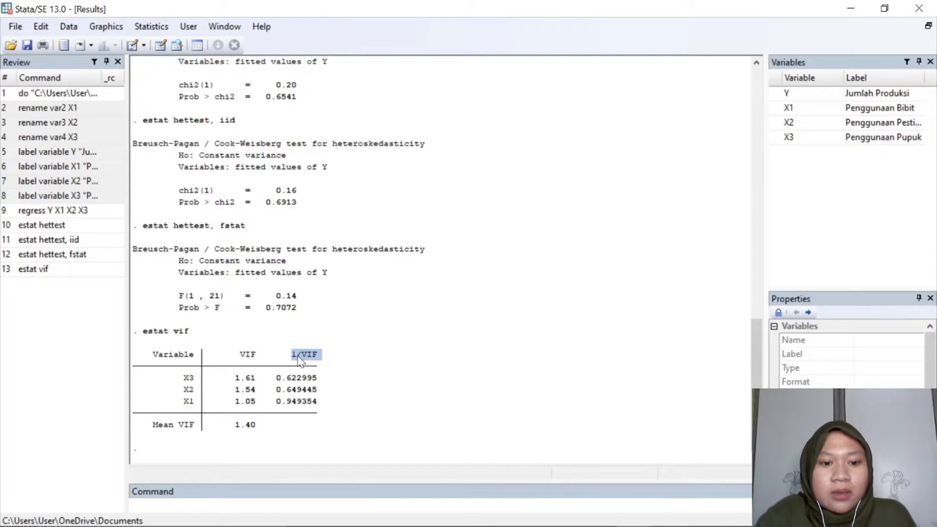
{"action": "left_click", "coordinate": [296, 360]}
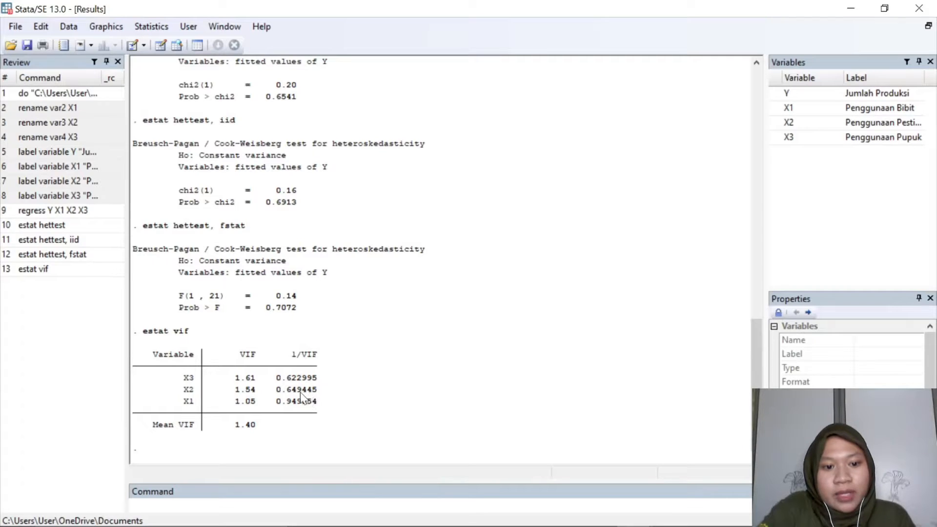
{"action": "left_click_drag", "start_coordinate": [276, 380], "coordinate": [330, 393]}
{"action": "left_click", "coordinate": [303, 404]}
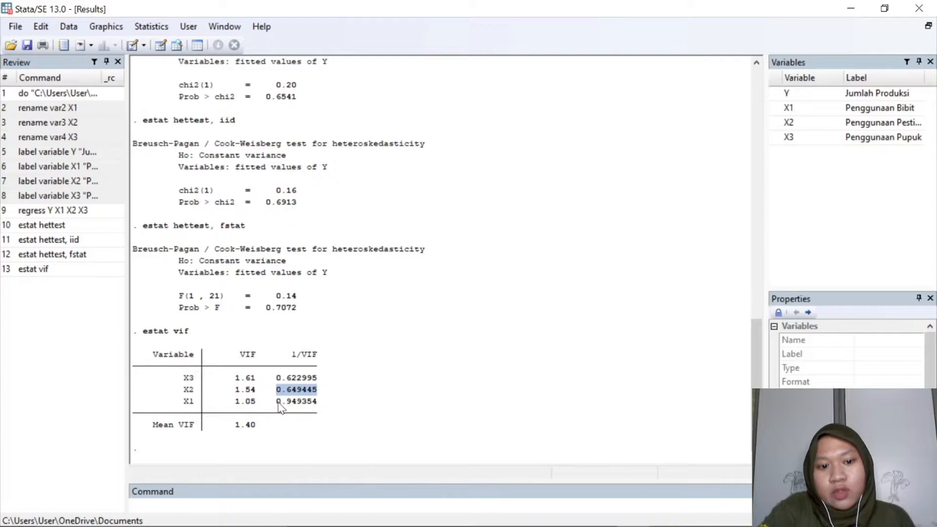
{"action": "left_click_drag", "start_coordinate": [279, 407], "coordinate": [324, 408]}
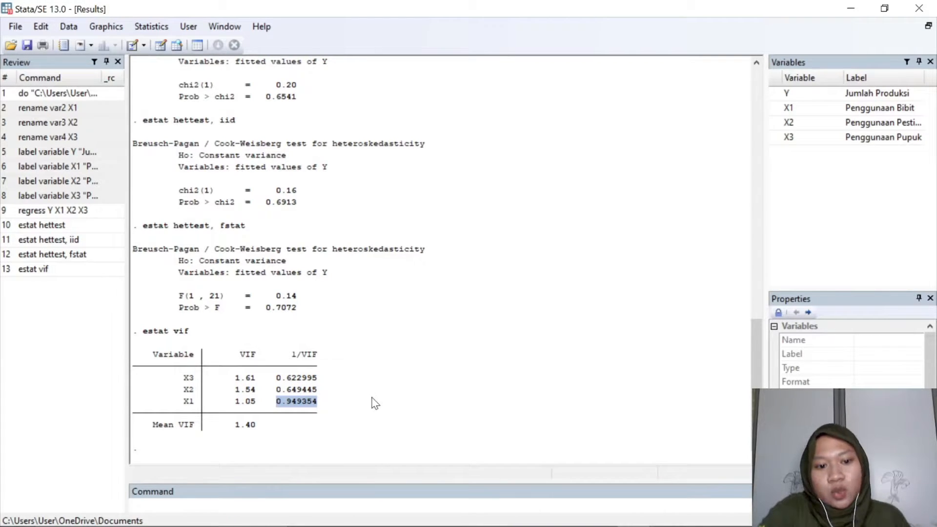
Try to compute the Durbin-Watson d statistic (dwatson) as a postestimation test for the regression.
{"action": "left_click_drag", "start_coordinate": [190, 331], "coordinate": [133, 331]}
{"action": "left_click", "coordinate": [343, 356]}
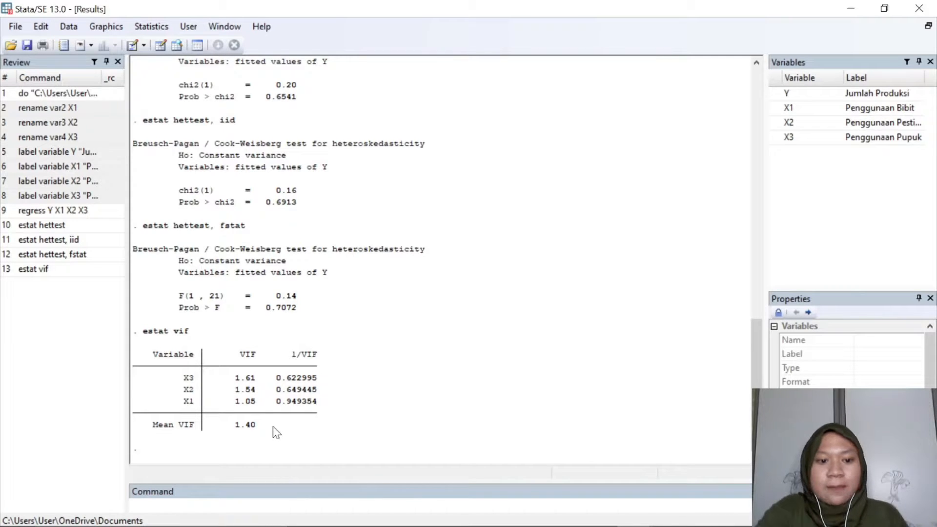
{"action": "left_click", "coordinate": [156, 27]}
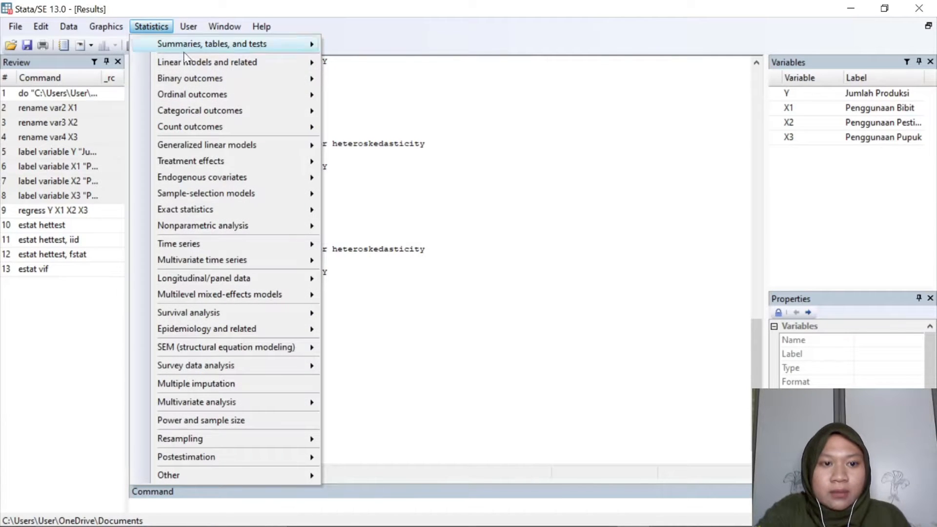
{"action": "mouse_move", "coordinate": [204, 63]}
{"action": "mouse_move", "coordinate": [416, 74]}
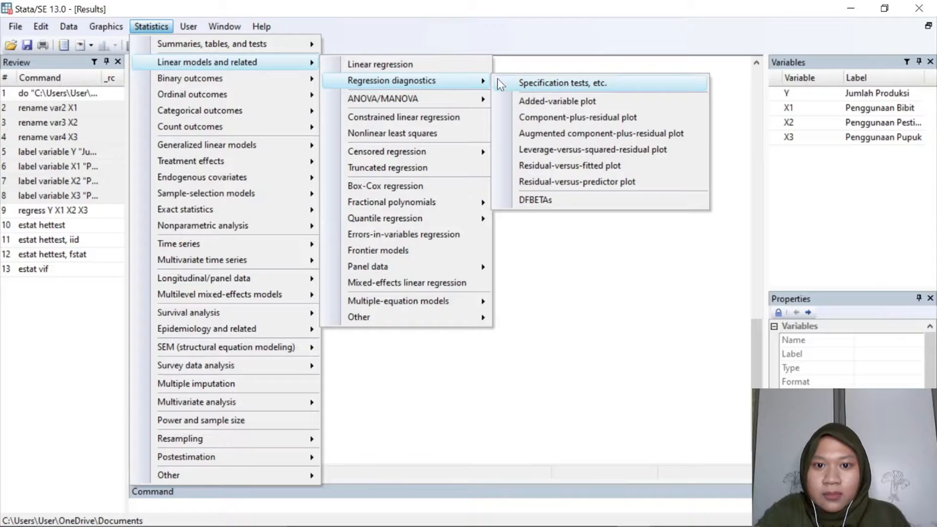
{"action": "left_click", "coordinate": [524, 83]}
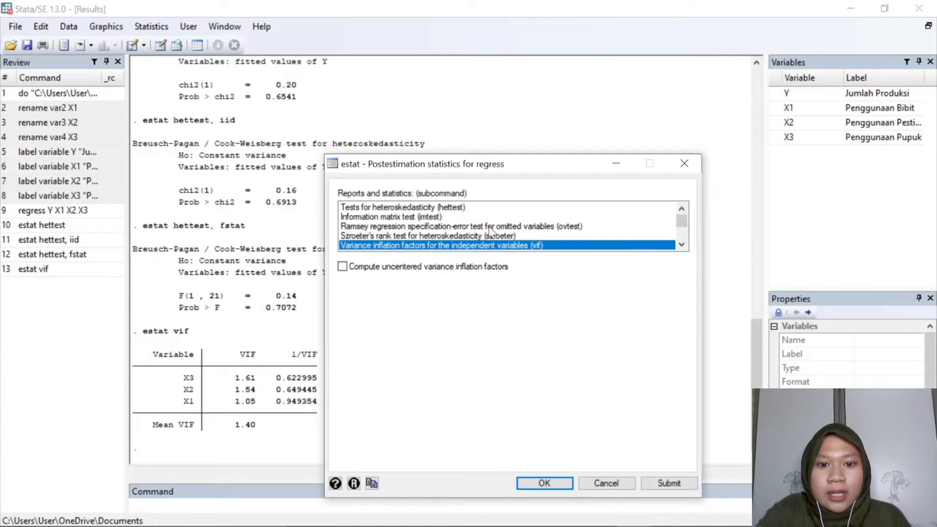
{"action": "scroll", "coordinate": [449, 245], "scroll_direction": "down", "scroll_amount": 3}
{"action": "scroll", "coordinate": [456, 250], "scroll_direction": "down", "scroll_amount": 1}
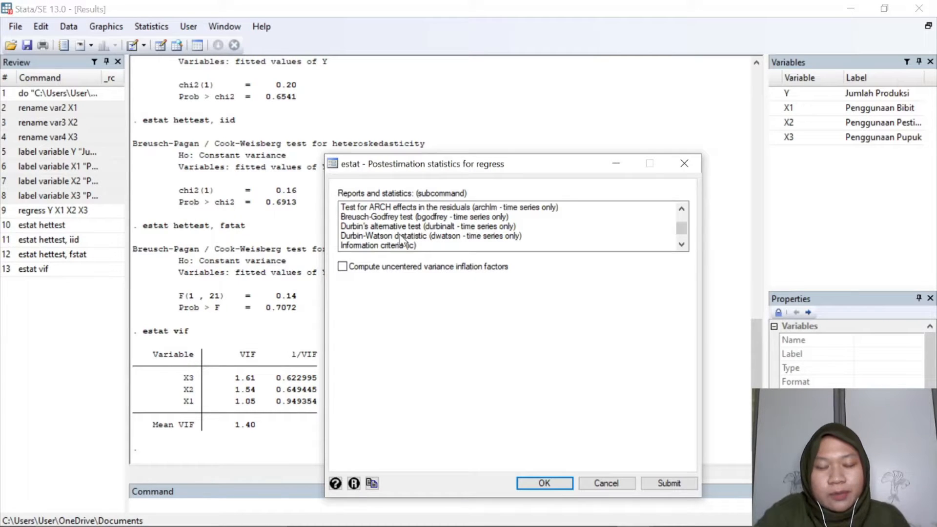
{"action": "left_click", "coordinate": [436, 237]}
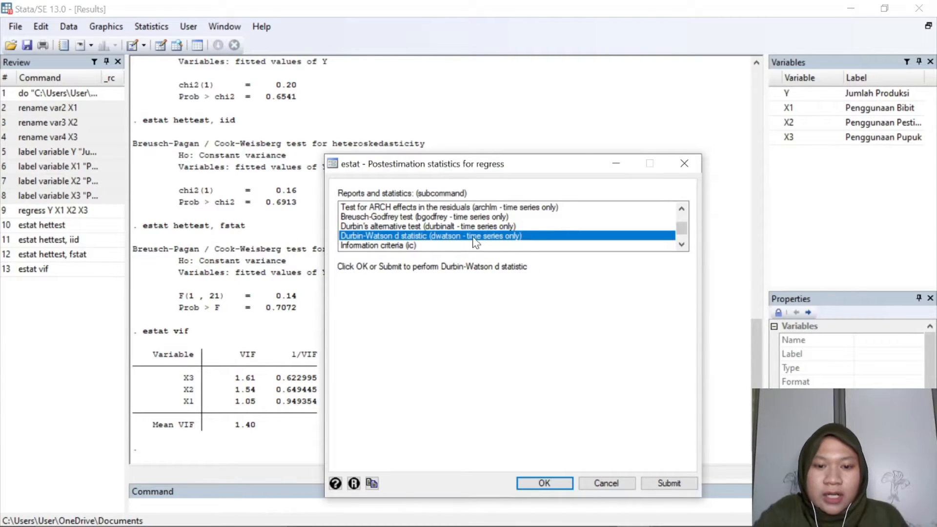
{"action": "left_click", "coordinate": [549, 486]}
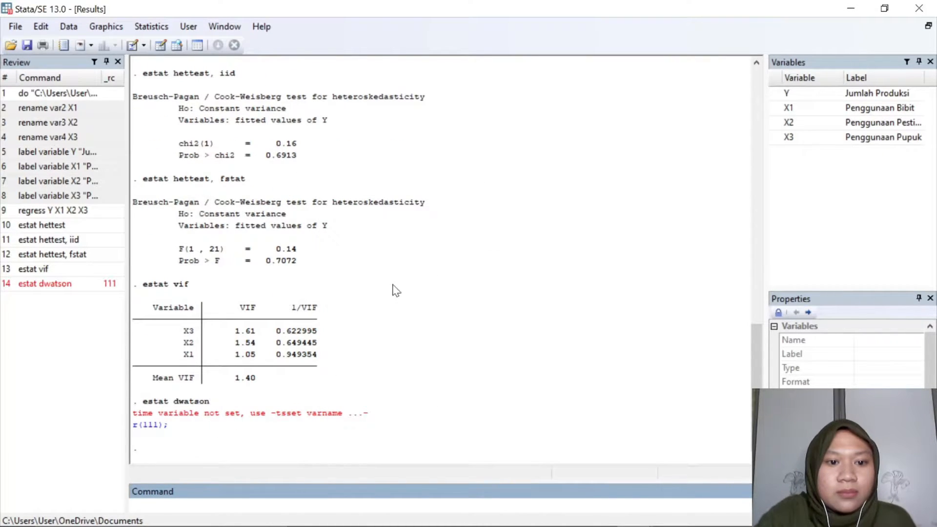
{"action": "scroll", "coordinate": [395, 291], "scroll_direction": "up", "scroll_amount": 10}
{"action": "scroll", "coordinate": [388, 292], "scroll_direction": "down", "scroll_amount": 10}
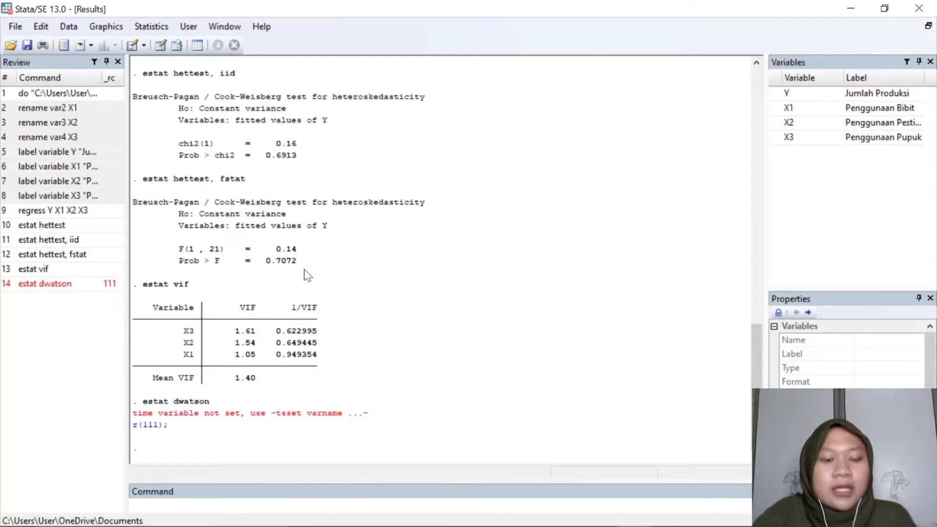
Copy the commands from regress Y X1 X2 X3 through estat dwatson out of the command history.
{"action": "left_click", "coordinate": [57, 211]}
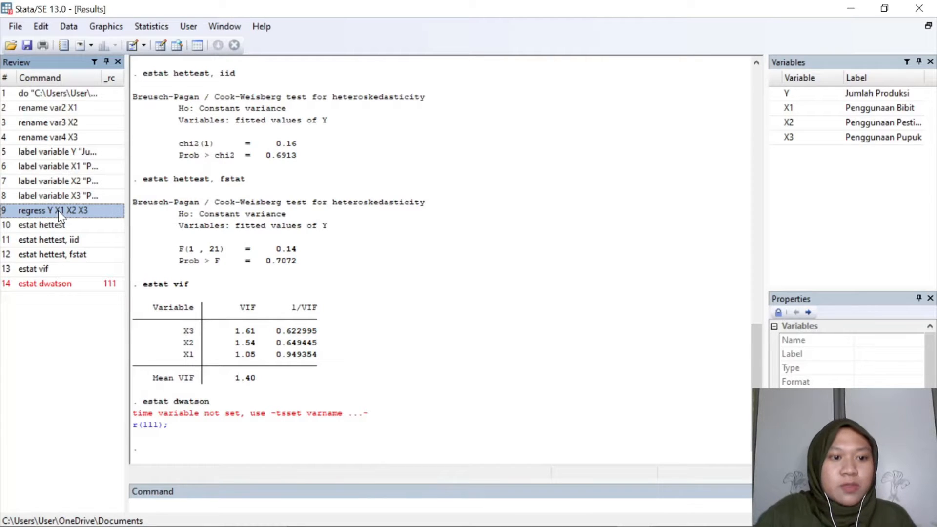
{"action": "key", "text": "shift+Down"}
{"action": "key", "text": "shift+Down"}
{"action": "key", "text": "shift+Down"}
{"action": "key", "text": "shift+Down"}
{"action": "key", "text": "shift+Down"}
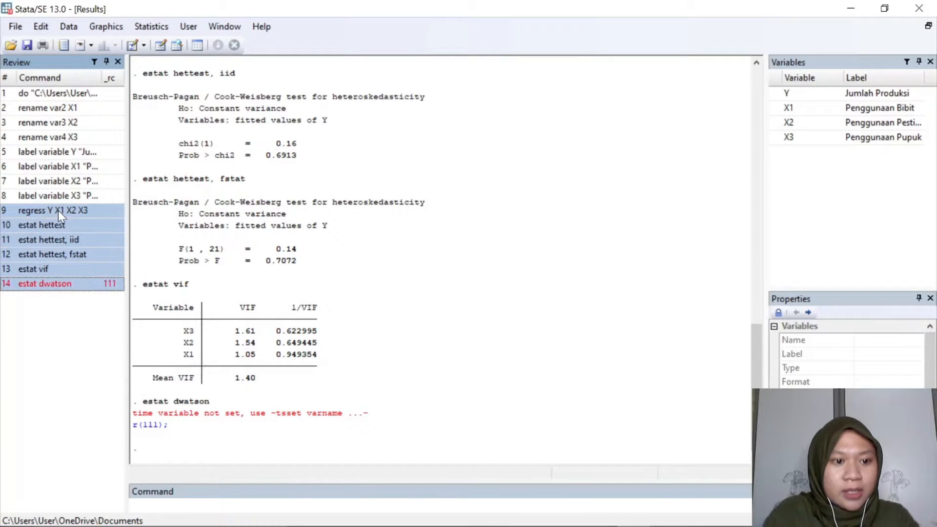
{"action": "right_click", "coordinate": [88, 239]}
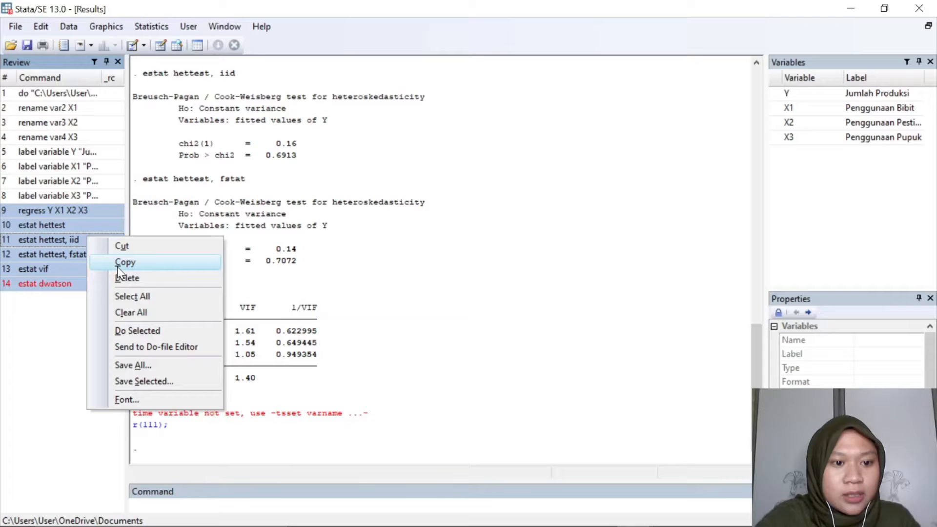
{"action": "left_click", "coordinate": [147, 265]}
Paste the copied regression and test commands into the untitled do-file, one blank line below the variable labels.
{"action": "left_click", "coordinate": [635, 513]}
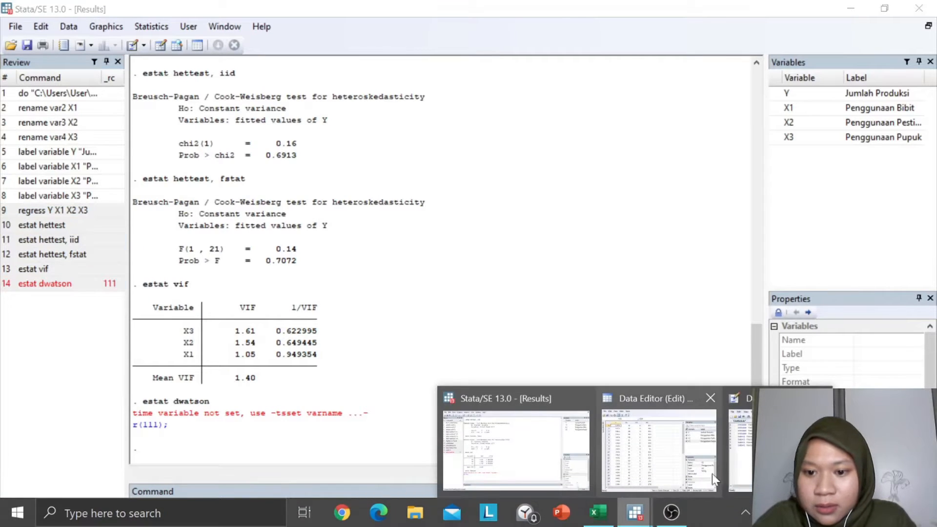
{"action": "left_click", "coordinate": [740, 440]}
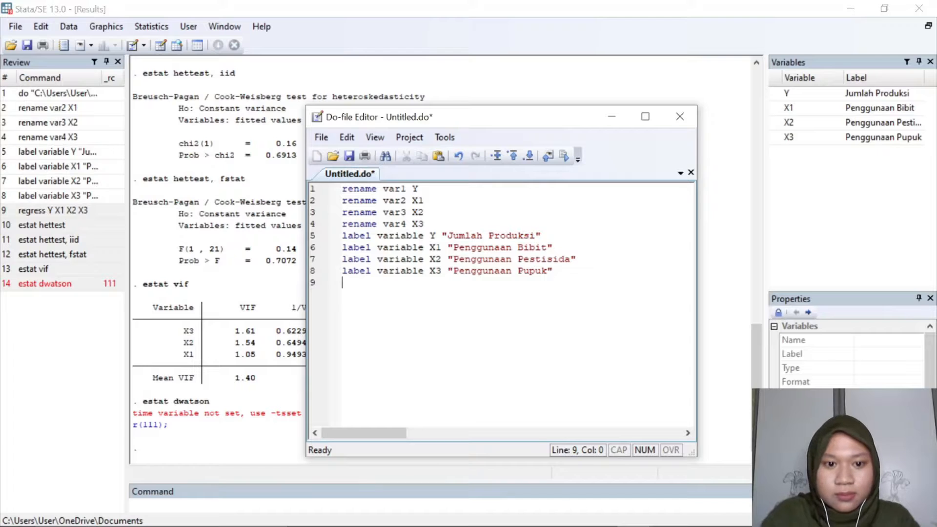
{"action": "key", "text": "Return"}
{"action": "right_click", "coordinate": [382, 300]}
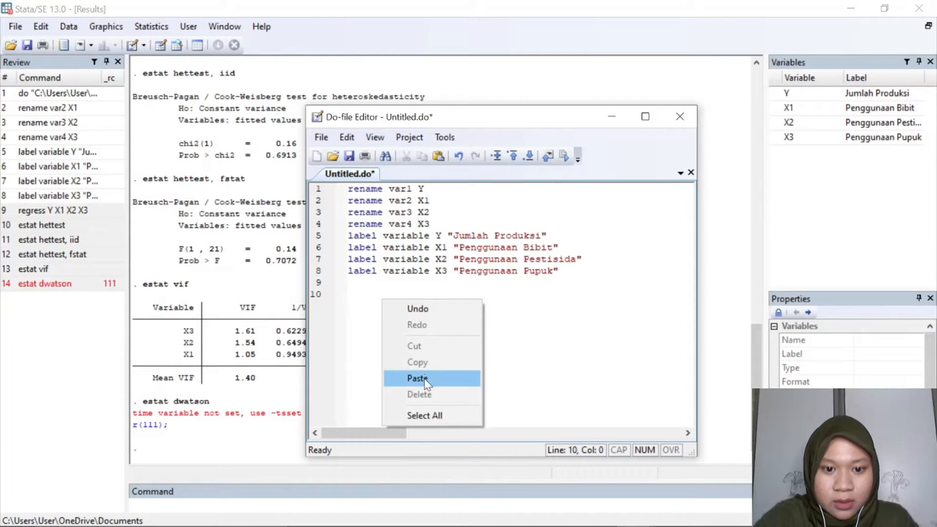
{"action": "left_click", "coordinate": [400, 376]}
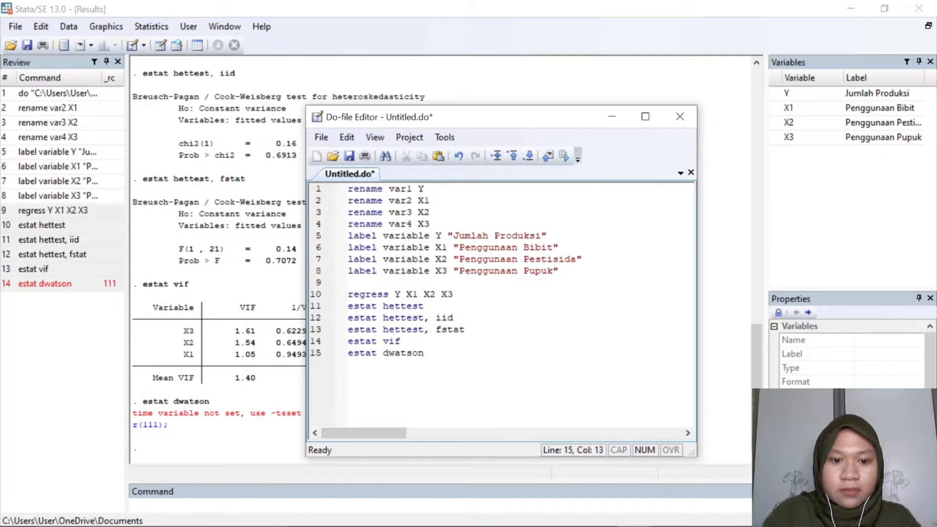
Add the comment "//regresi time series" below the pasted commands, leaving a blank line above it, and minimize the Do-file Editor.
{"action": "key", "text": "Return"}
{"action": "key", "text": "Return"}
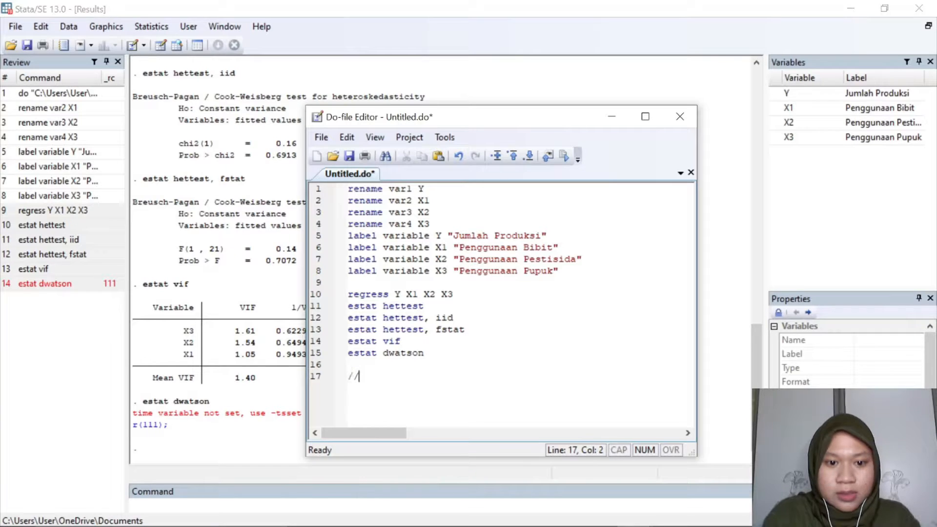
{"action": "type", "text": "//regresi time series"}
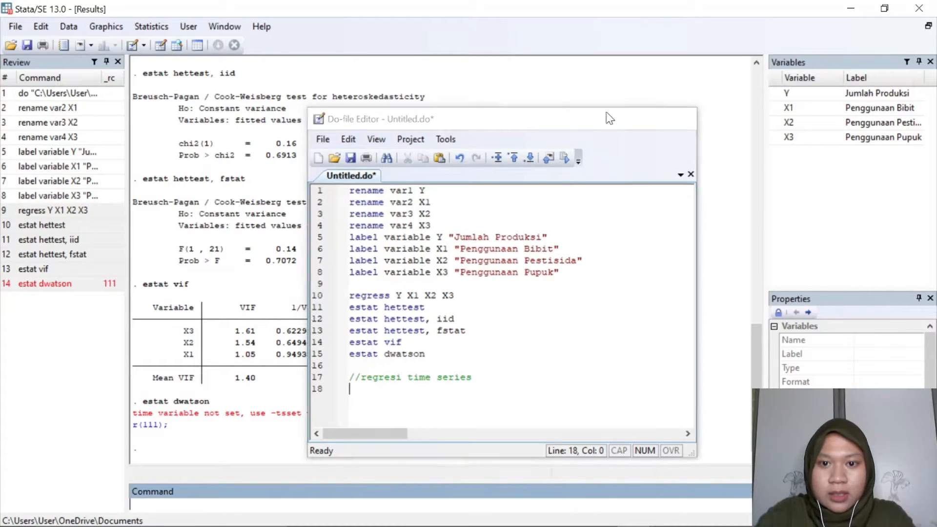
{"action": "left_click", "coordinate": [612, 116]}
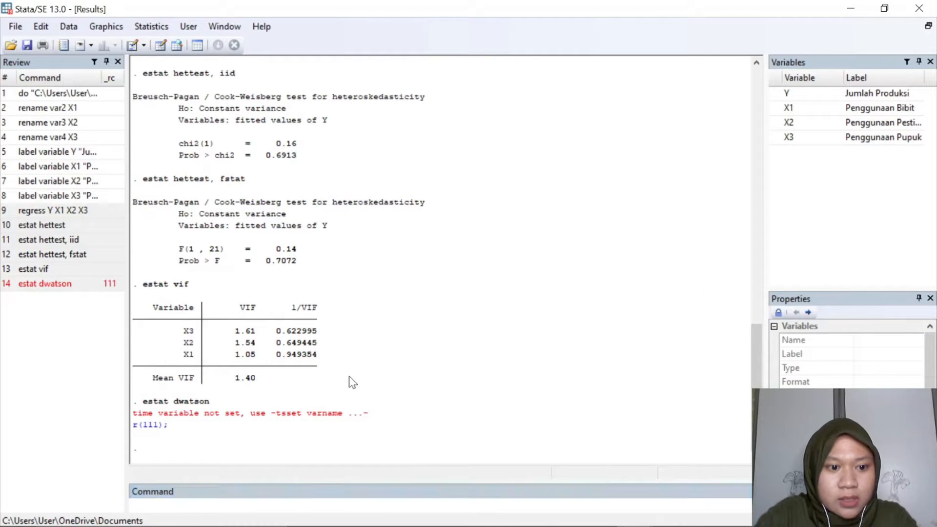
Create a new float variable named Tahun filled with missing data.
{"action": "left_click", "coordinate": [69, 27]}
{"action": "mouse_move", "coordinate": [126, 79]}
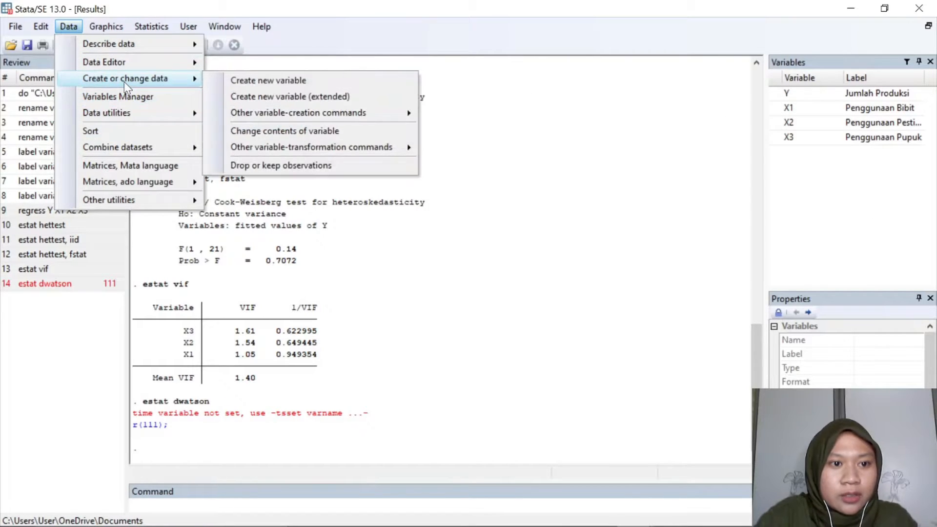
{"action": "left_click", "coordinate": [258, 87]}
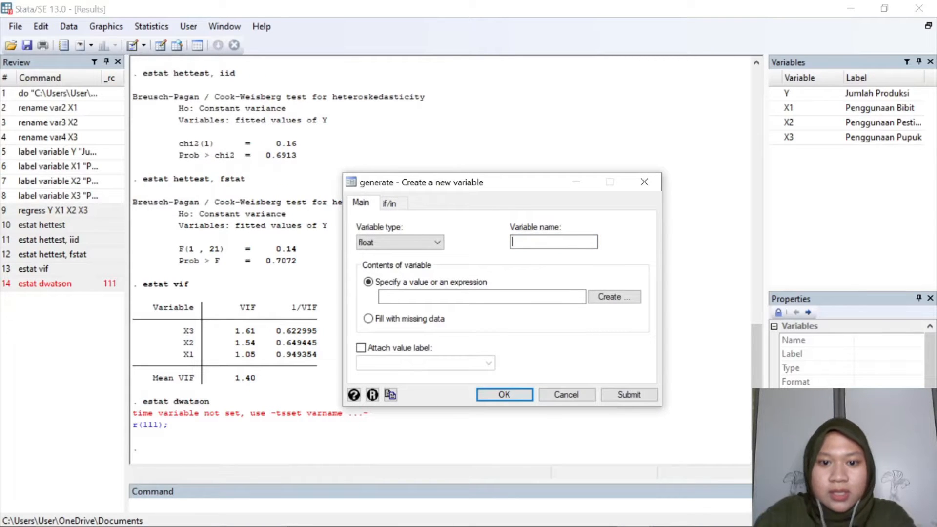
{"action": "type", "text": "Tahun"}
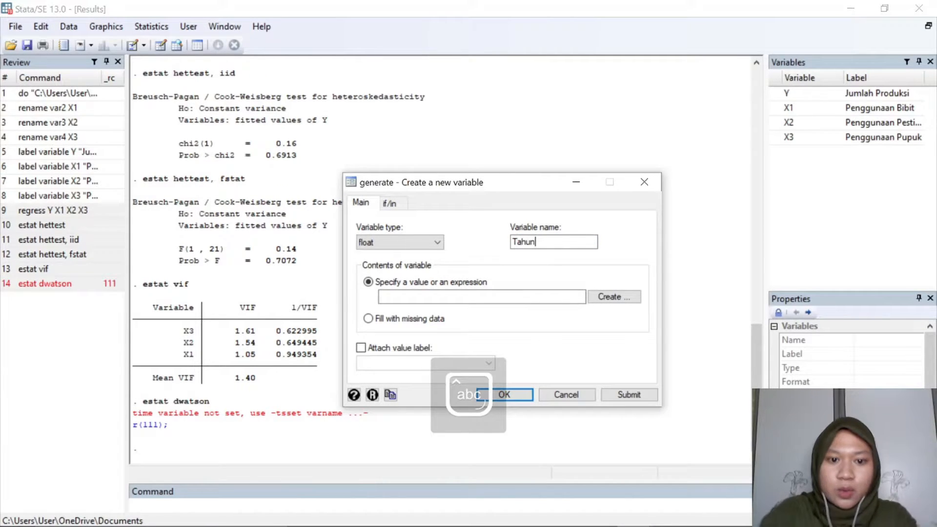
{"action": "left_click", "coordinate": [374, 323]}
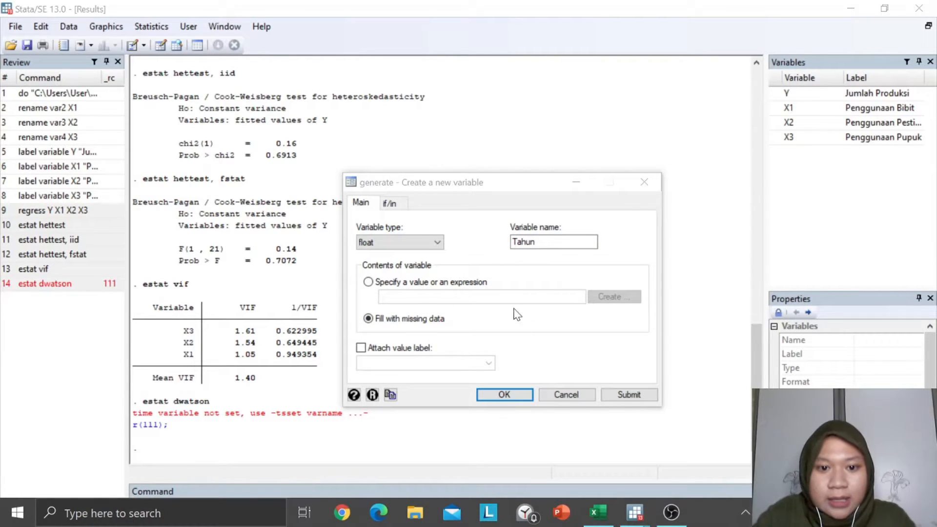
{"action": "left_click", "coordinate": [507, 395]}
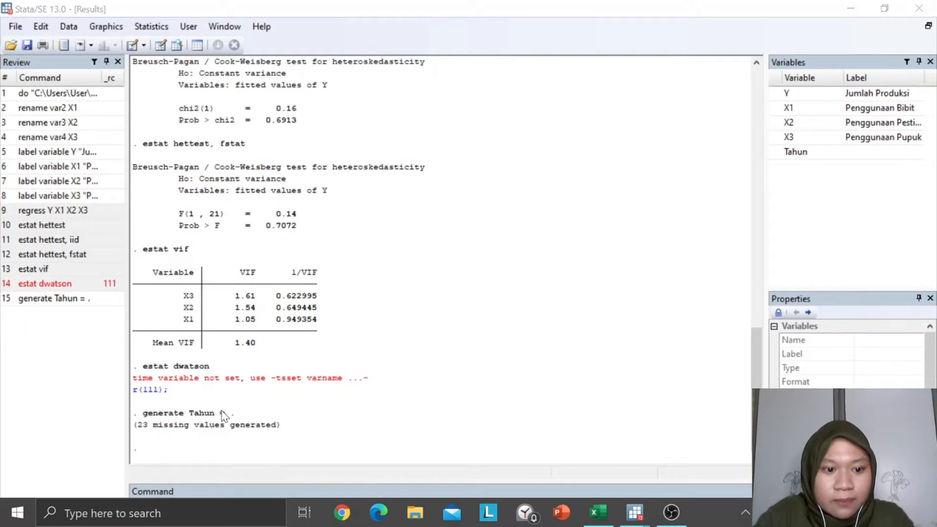
Bring up the Data Editor and select the first observation of the Tahun variable.
{"action": "mouse_move", "coordinate": [635, 512]}
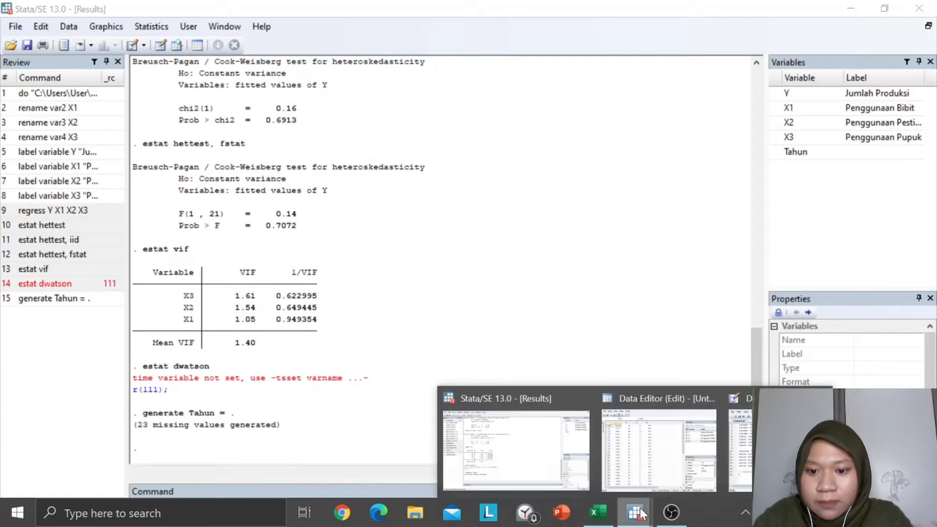
{"action": "left_click", "coordinate": [635, 473]}
{"action": "left_click", "coordinate": [576, 160]}
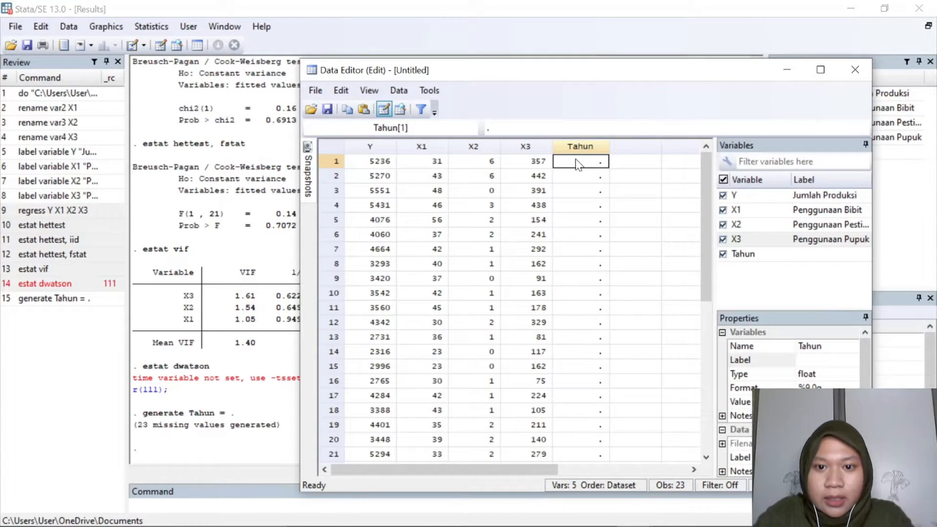
{"action": "left_click", "coordinate": [586, 180]}
{"action": "left_click", "coordinate": [580, 164]}
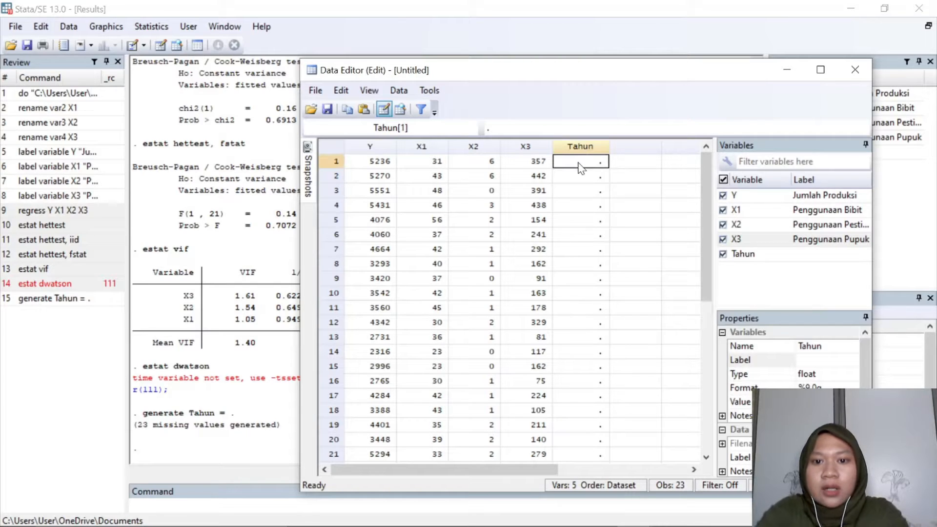
Switch to the DATA LAB workbook in Excel and copy the years 1980 to 2002 from the Year column.
{"action": "left_click", "coordinate": [596, 513]}
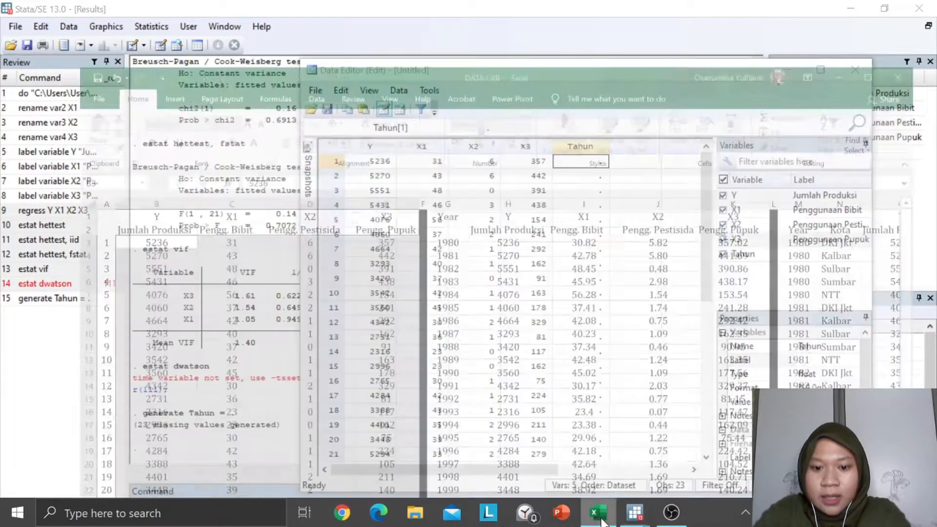
{"action": "left_click", "coordinate": [409, 241]}
{"action": "left_click_drag", "start_coordinate": [413, 196], "coordinate": [439, 403]}
{"action": "key", "text": "ctrl+c"}
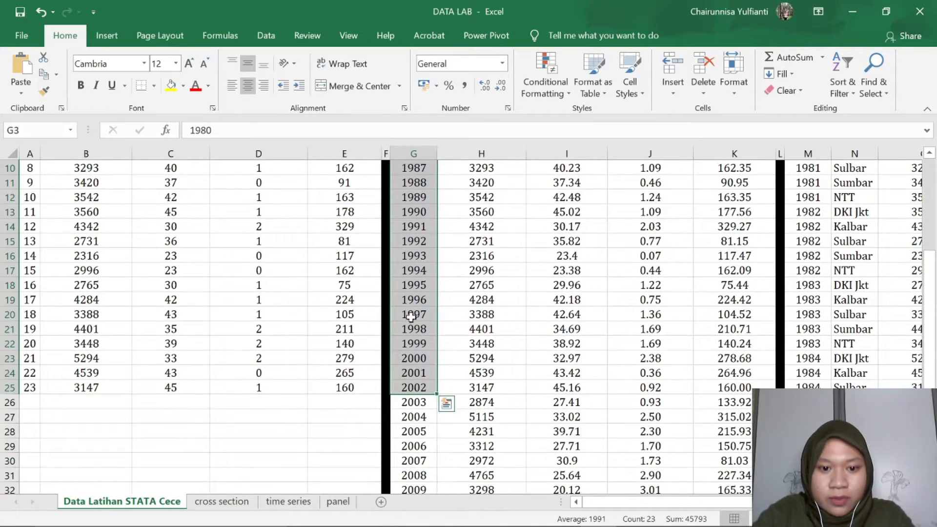
{"action": "right_click", "coordinate": [413, 319]}
{"action": "left_click", "coordinate": [445, 215]}
{"action": "scroll", "coordinate": [449, 220], "scroll_direction": "up", "scroll_amount": 3}
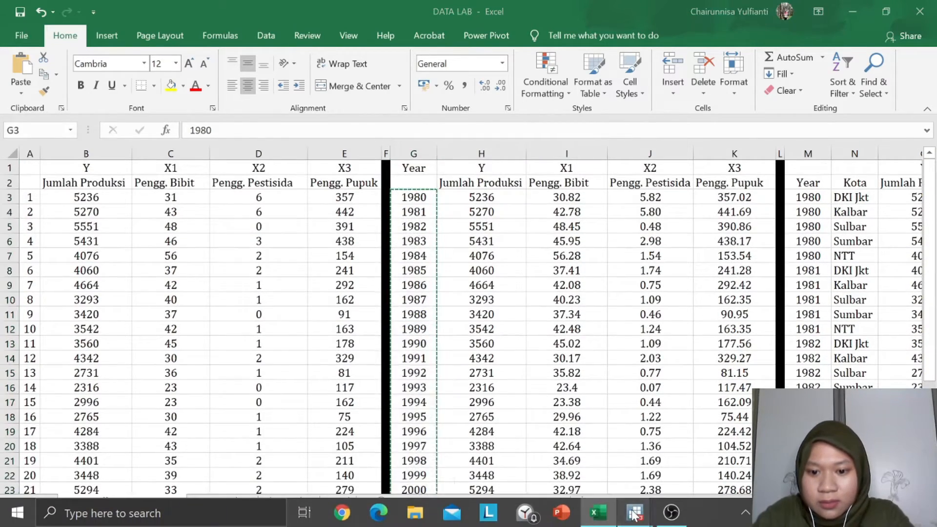
Return to Stata's Data Editor and paste the copied years into Tahun from the first observation down.
{"action": "mouse_move", "coordinate": [634, 513]}
{"action": "left_click", "coordinate": [712, 471]}
{"action": "right_click", "coordinate": [581, 162]}
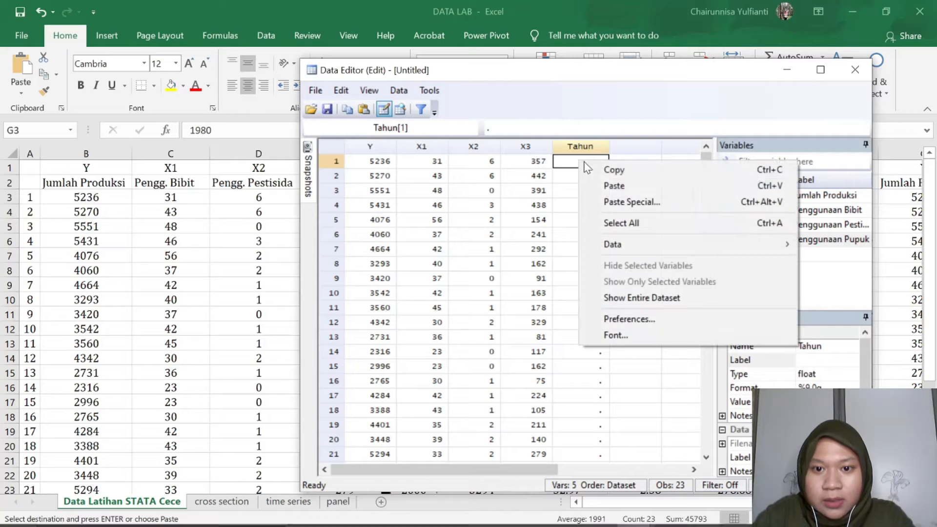
{"action": "left_click", "coordinate": [614, 186]}
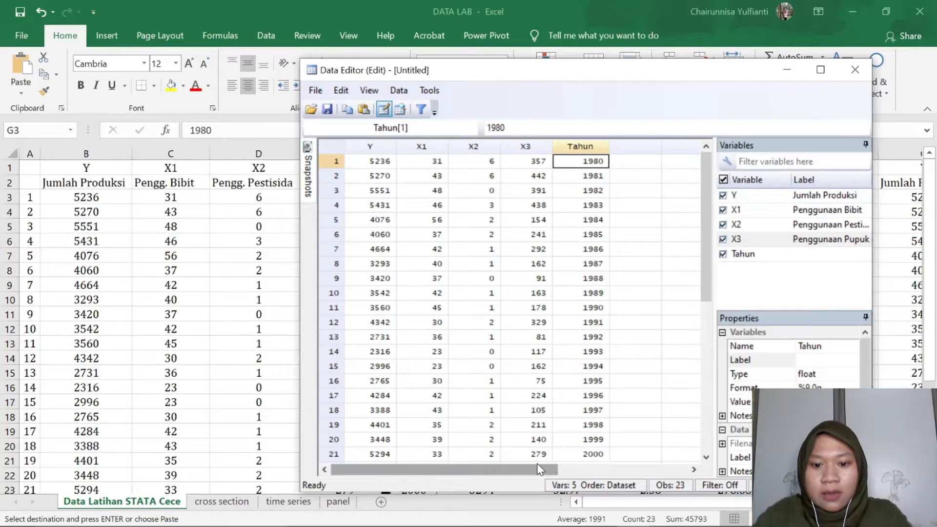
Check the pasted years in the Tahun column against the rows of the dataset.
{"action": "left_click", "coordinate": [576, 146]}
{"action": "left_click", "coordinate": [584, 250]}
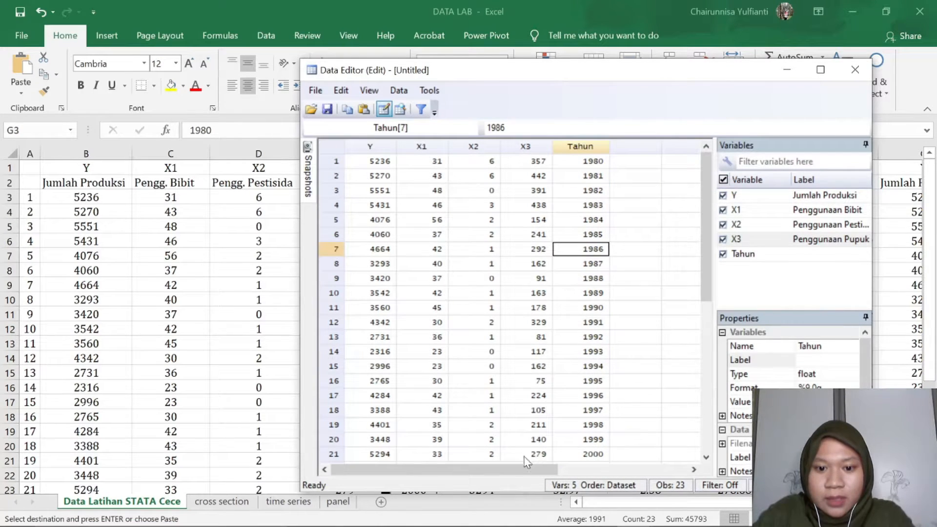
{"action": "left_click_drag", "start_coordinate": [524, 473], "coordinate": [469, 459]}
{"action": "left_click", "coordinate": [581, 190]}
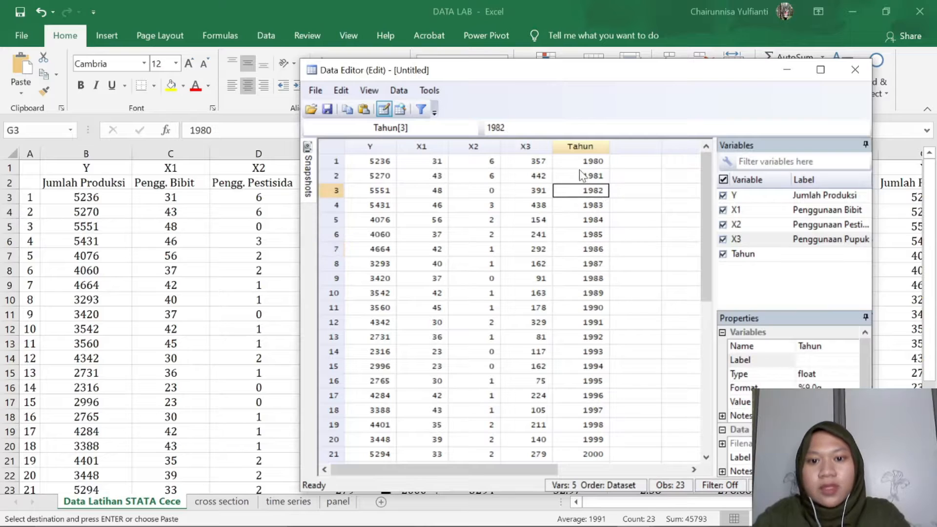
{"action": "left_click", "coordinate": [581, 161]}
{"action": "left_click", "coordinate": [581, 147]}
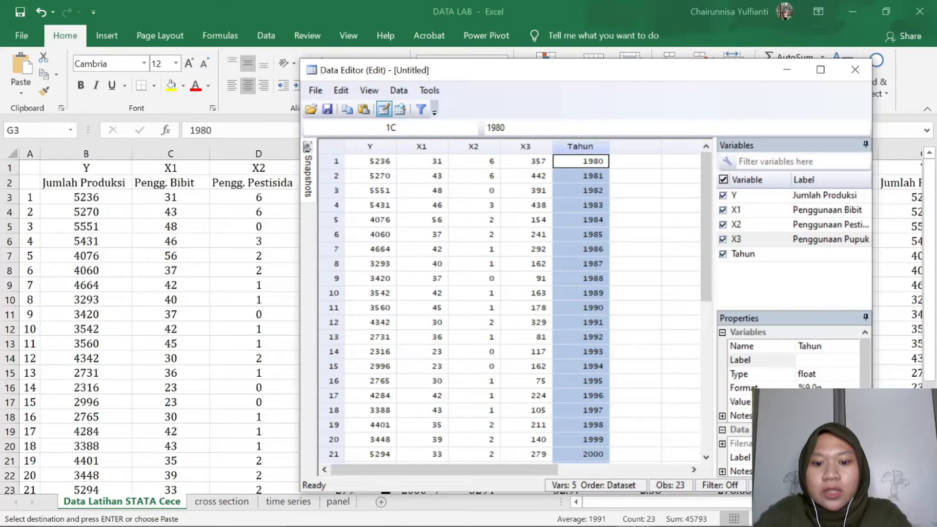
{"action": "left_click", "coordinate": [623, 205]}
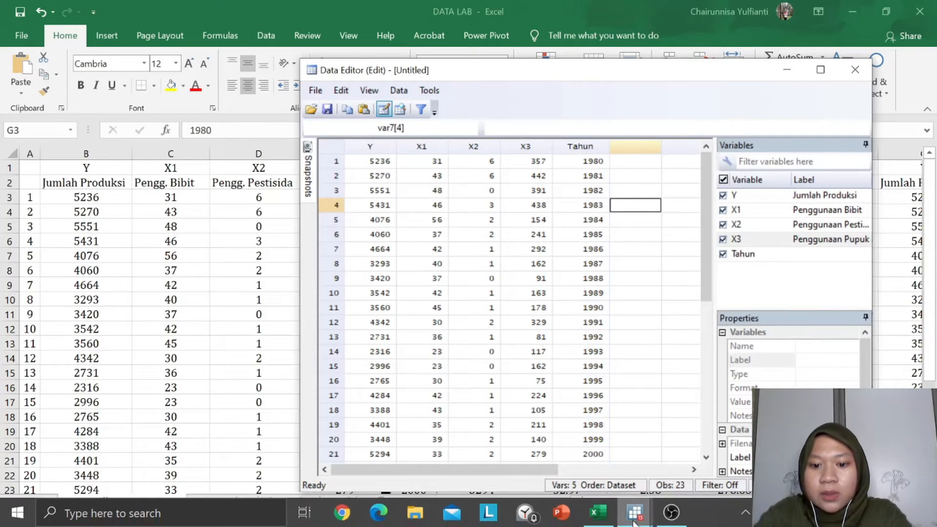
Bring Stata's Data Editor forward from Excel and set the Tahun variable's format to Annual (years), %ty.
{"action": "mouse_move", "coordinate": [635, 521]}
{"action": "left_click", "coordinate": [569, 471]}
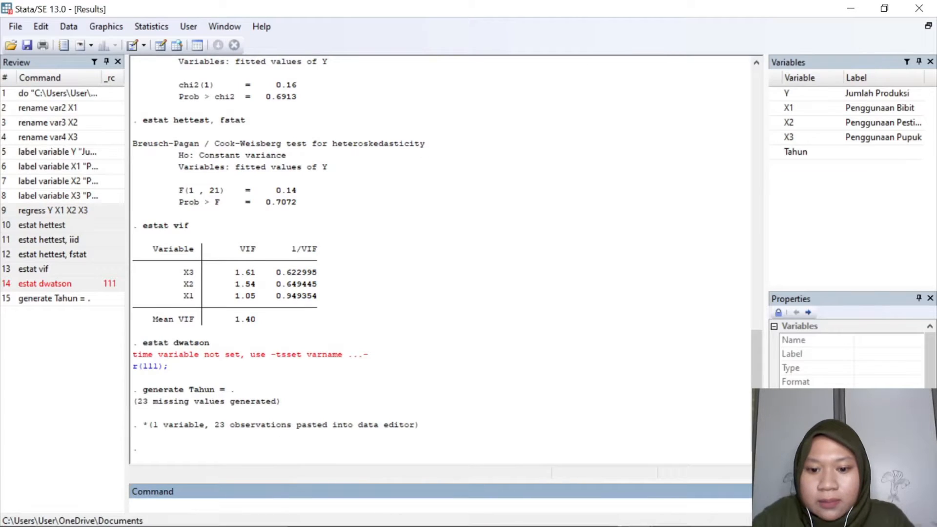
{"action": "mouse_move", "coordinate": [634, 513]}
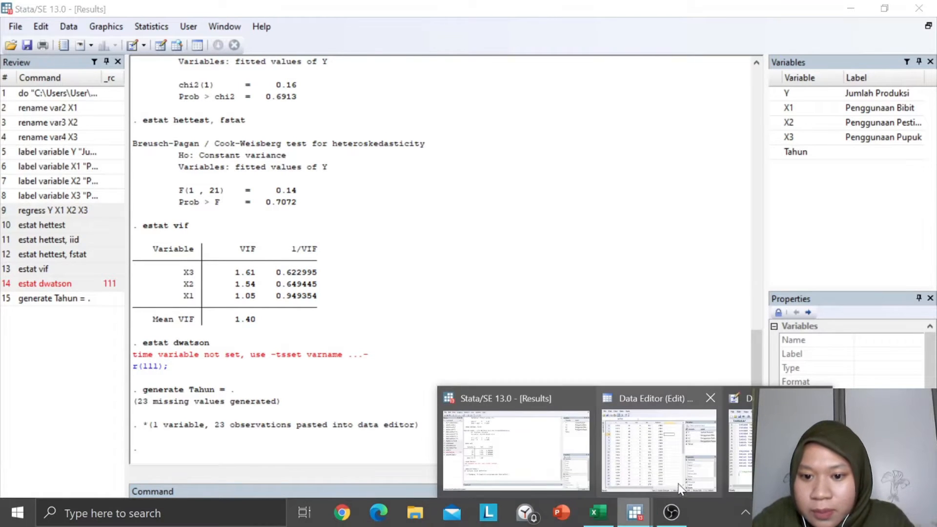
{"action": "left_click", "coordinate": [659, 449]}
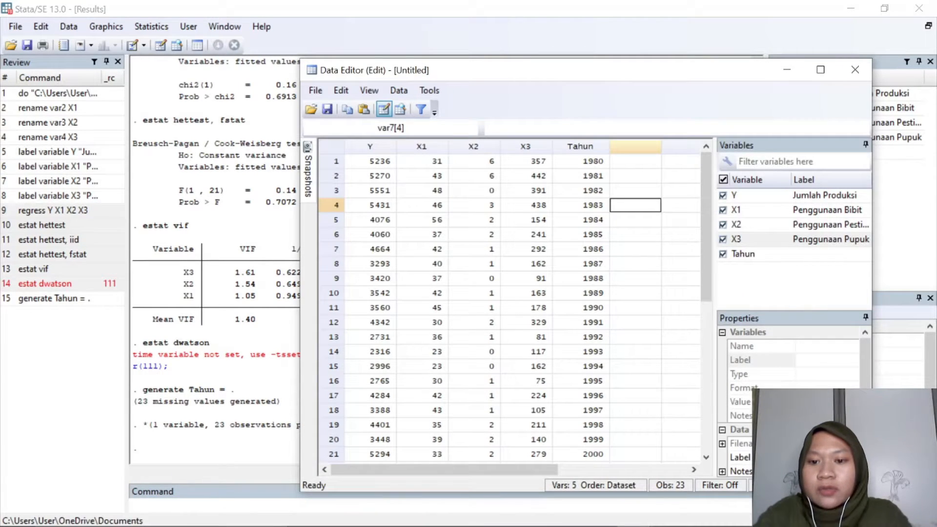
{"action": "left_click", "coordinate": [584, 147]}
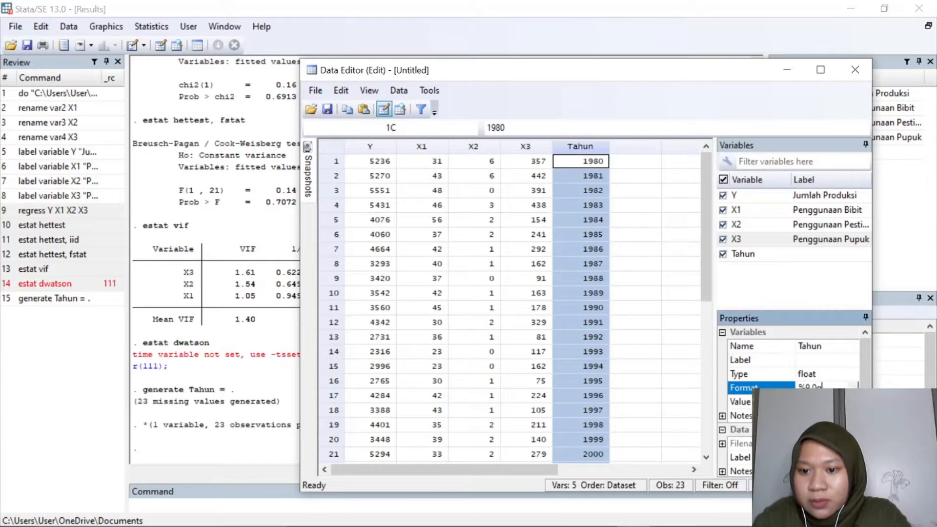
{"action": "left_click", "coordinate": [852, 389]}
{"action": "left_click_drag", "start_coordinate": [574, 172], "coordinate": [572, 205]}
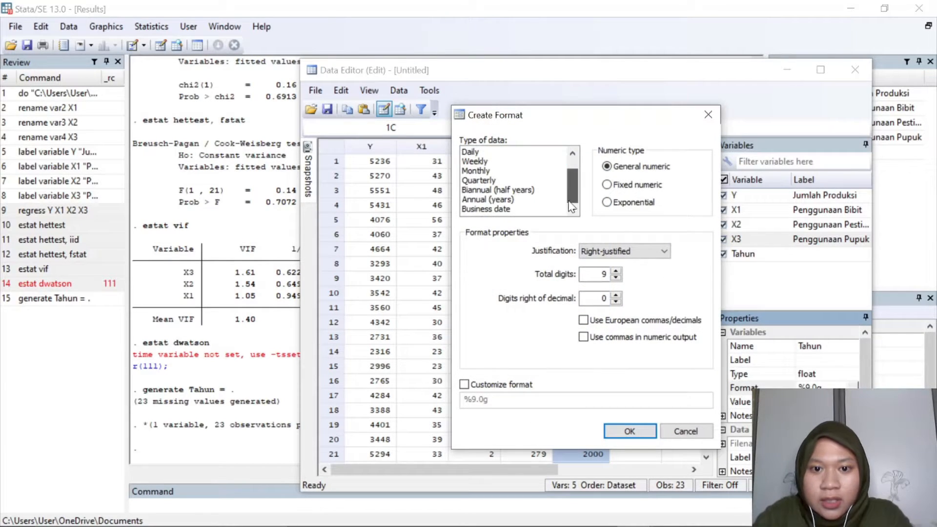
{"action": "left_click", "coordinate": [488, 201]}
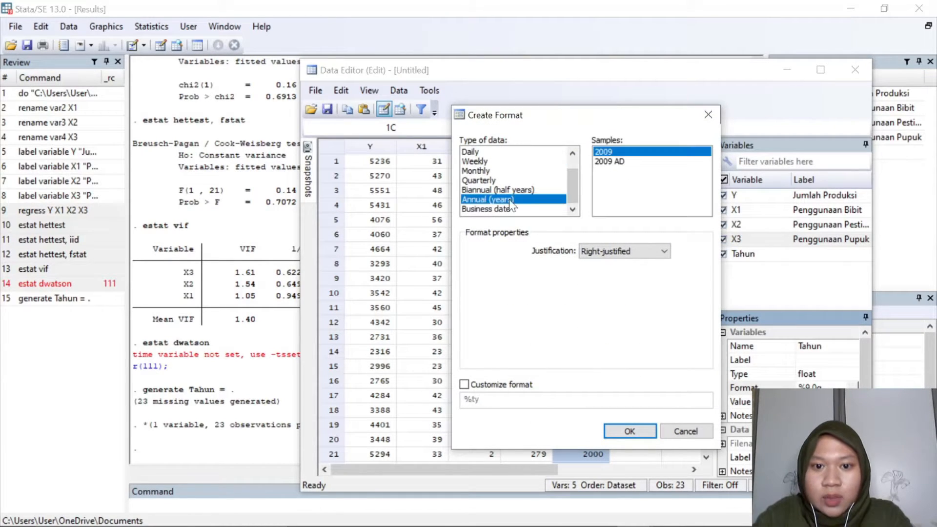
{"action": "left_click", "coordinate": [629, 432]}
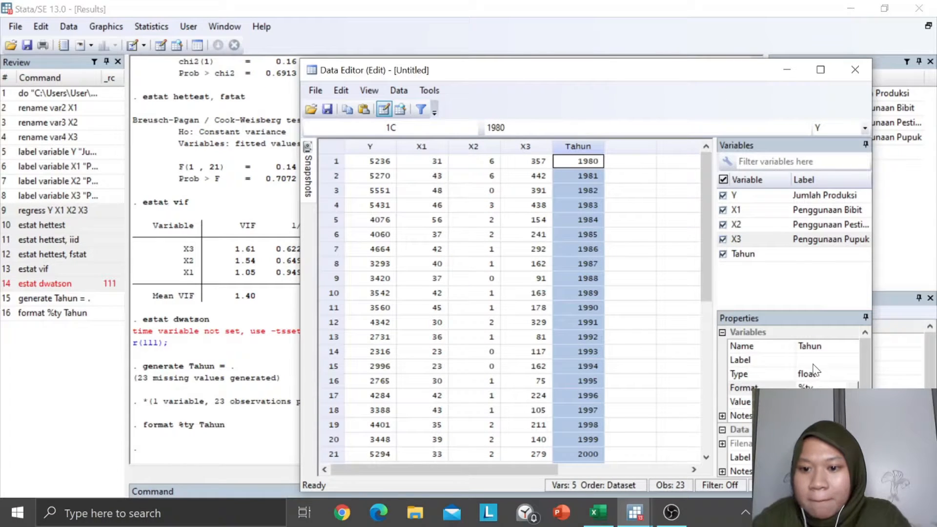
{"action": "left_click", "coordinate": [587, 218]}
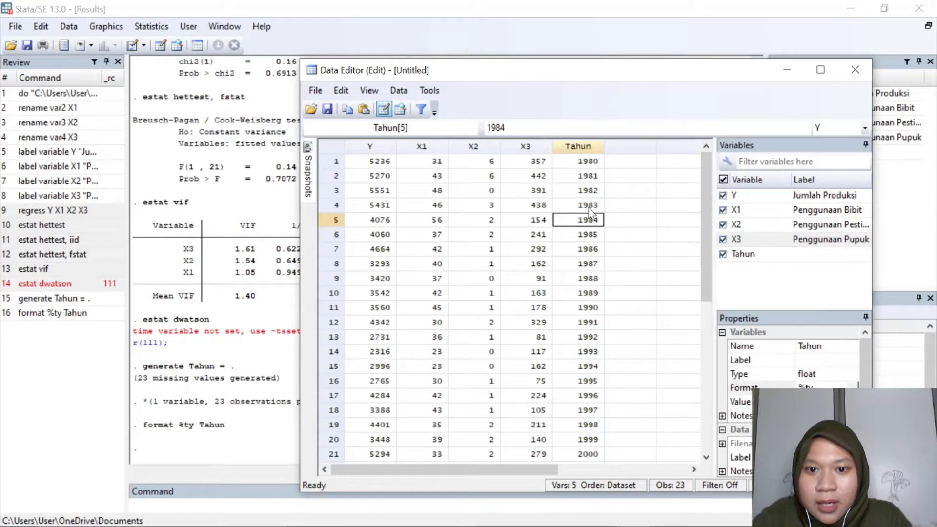
{"action": "left_click", "coordinate": [581, 146]}
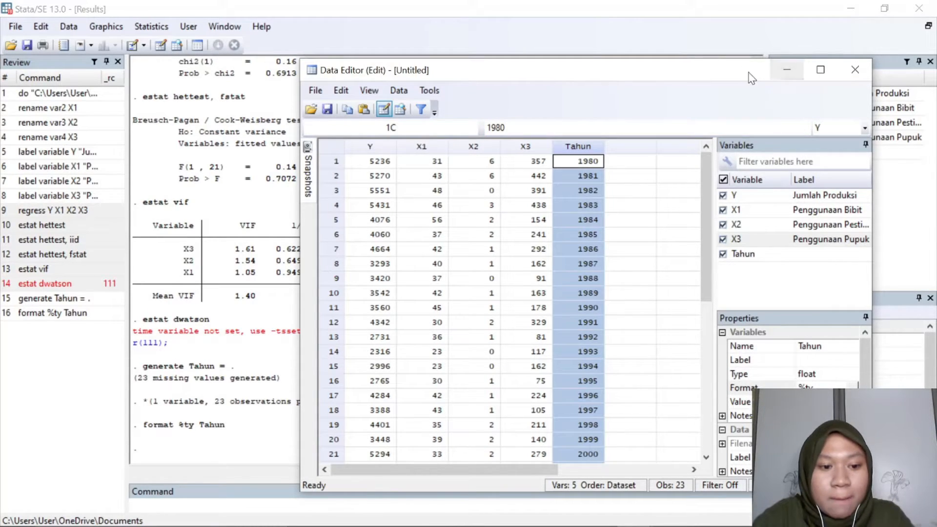
Declare the dataset as time-series data with Tahun as the time variable and a yearly time unit.
{"action": "left_click", "coordinate": [775, 71]}
{"action": "left_click", "coordinate": [148, 28]}
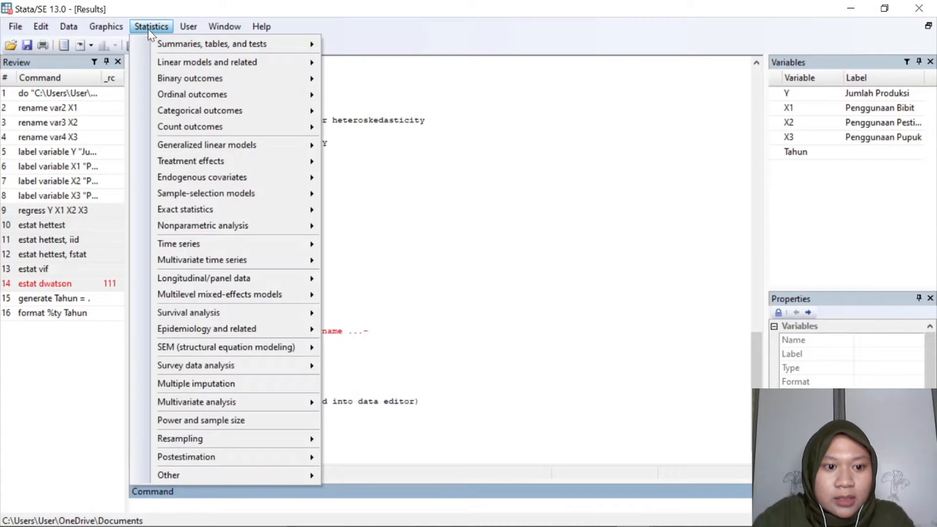
{"action": "mouse_move", "coordinate": [204, 250]}
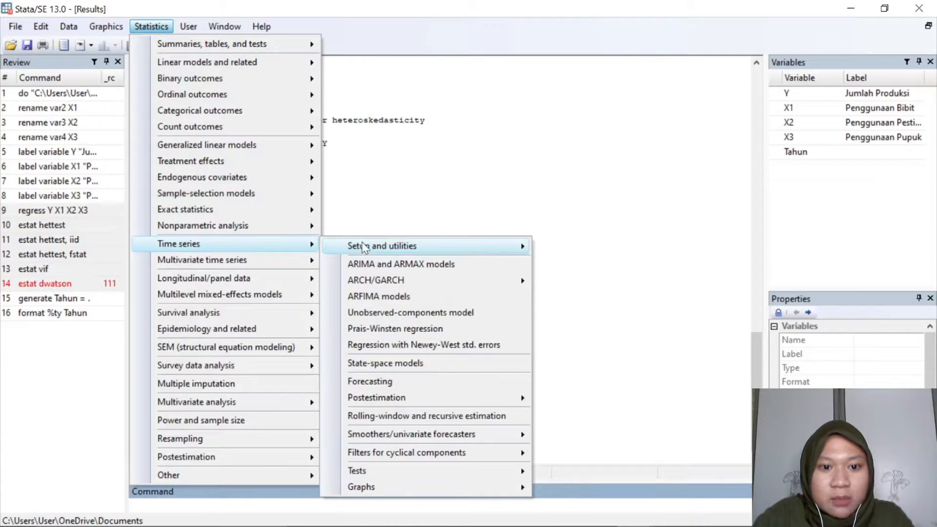
{"action": "mouse_move", "coordinate": [413, 255]}
{"action": "left_click", "coordinate": [576, 249]}
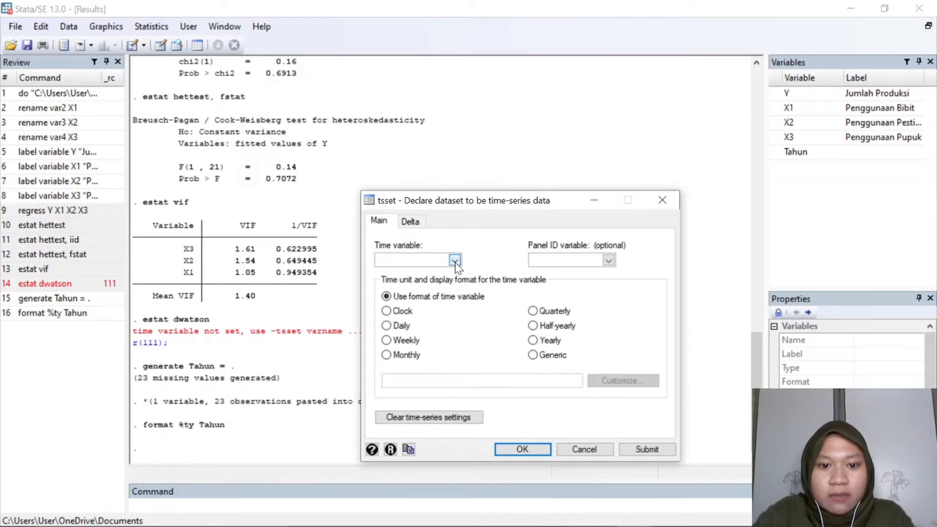
{"action": "left_click", "coordinate": [455, 260]}
{"action": "left_click", "coordinate": [427, 312]}
{"action": "left_click", "coordinate": [537, 340]}
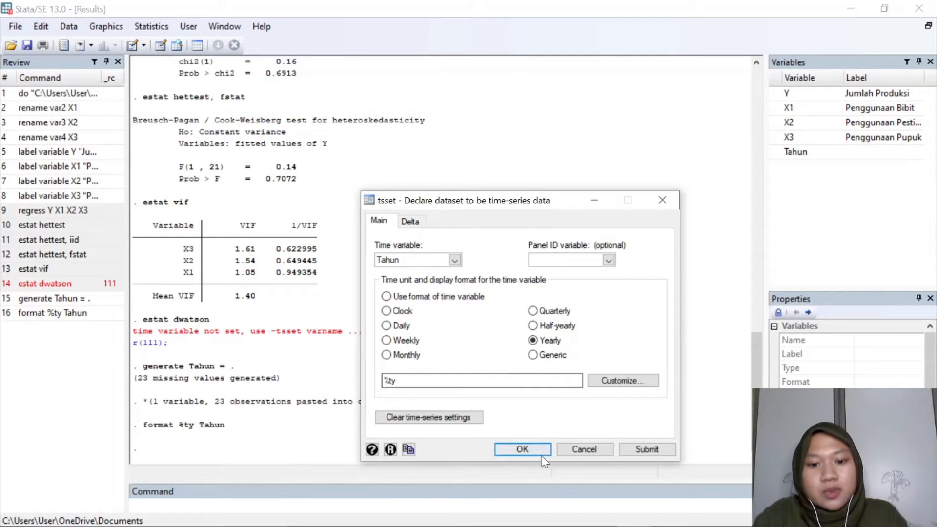
{"action": "left_click", "coordinate": [512, 449]}
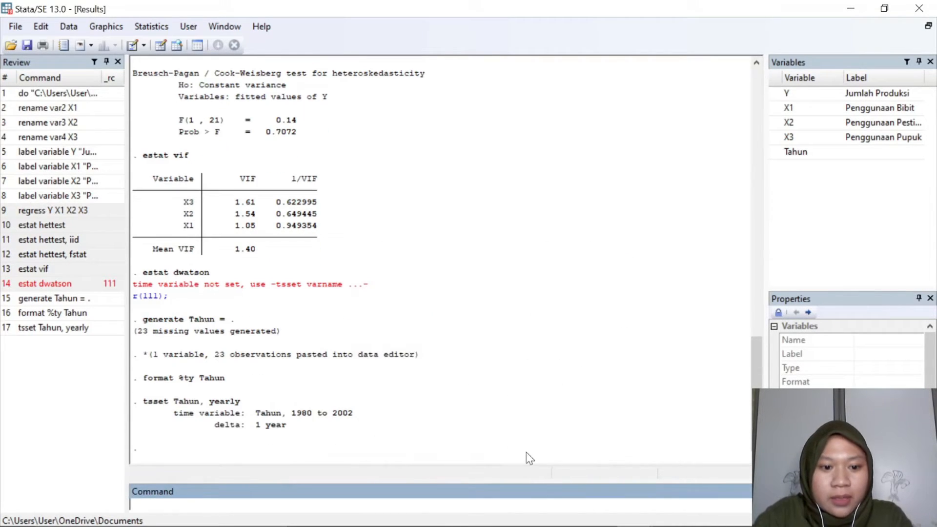
{"action": "left_click_drag", "start_coordinate": [139, 402], "coordinate": [287, 429]}
{"action": "left_click", "coordinate": [294, 431]}
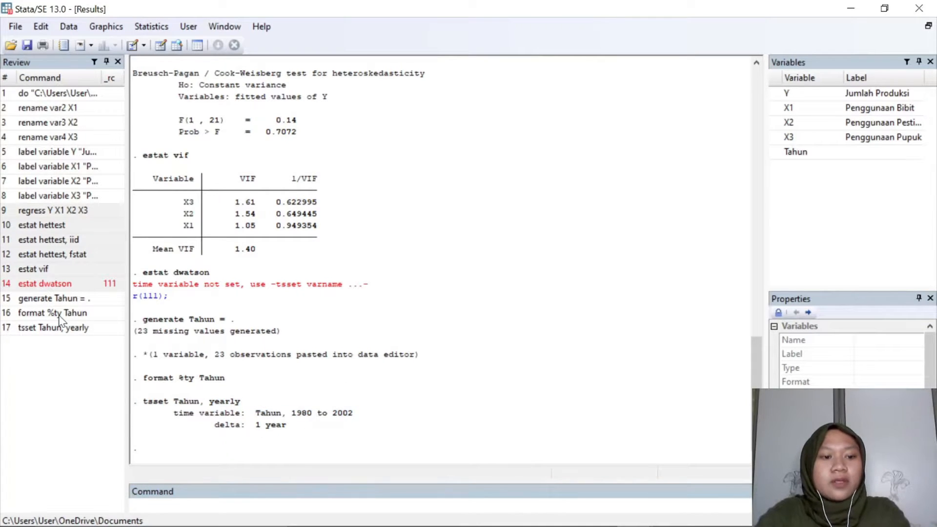
Copy the generate Tahun, format %ty Tahun and tsset Tahun, yearly commands from the command history.
{"action": "mouse_move", "coordinate": [52, 299]}
{"action": "left_mouse_down"}
{"action": "mouse_move", "coordinate": [57, 322]}
{"action": "mouse_move", "coordinate": [54, 300]}
{"action": "left_mouse_up"}
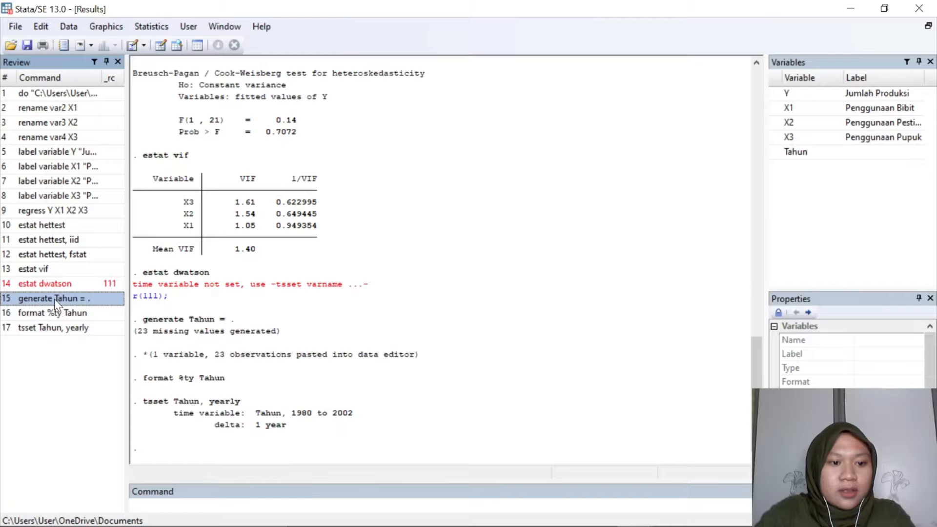
{"action": "key", "text": "shift+Down"}
{"action": "key", "text": "shift+Down"}
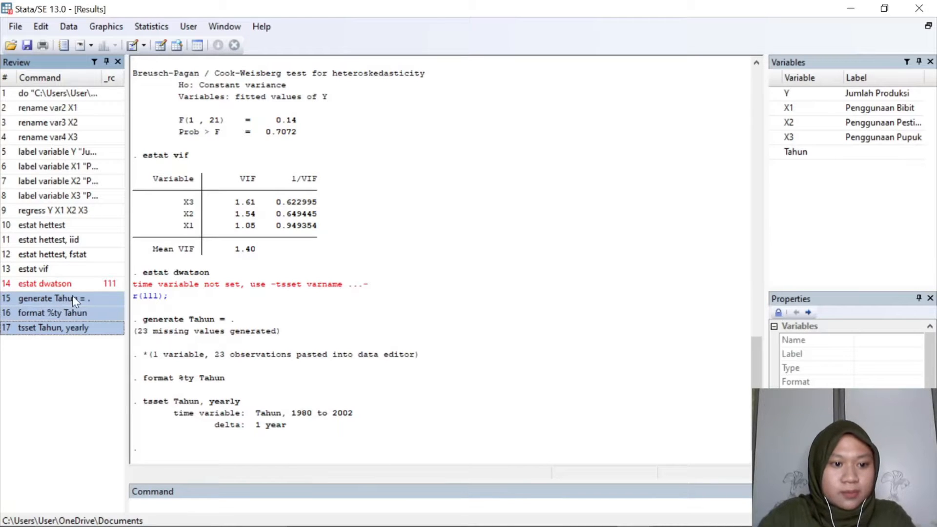
{"action": "right_click", "coordinate": [66, 306]}
{"action": "left_click", "coordinate": [107, 336]}
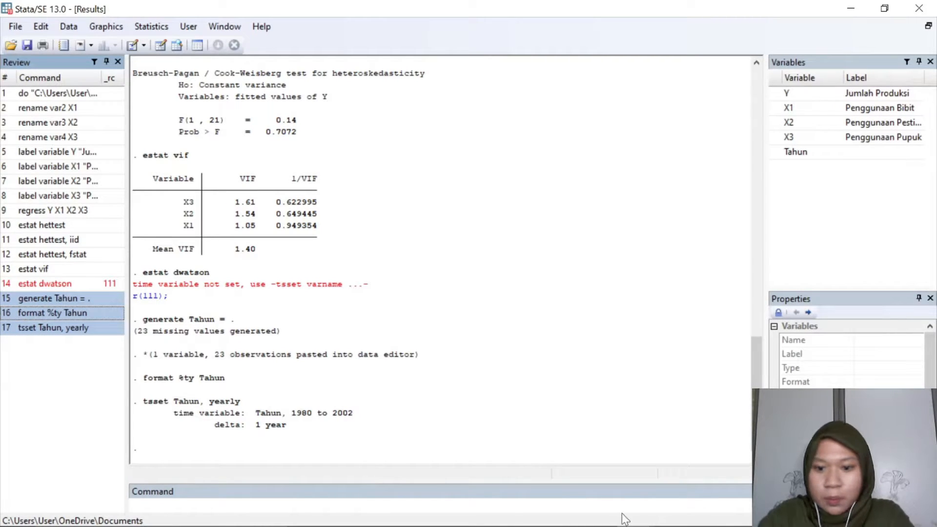
Paste the copied commands into the do-file on line 18 below the //regresi time series comment, and minimize the editor.
{"action": "left_click", "coordinate": [669, 513]}
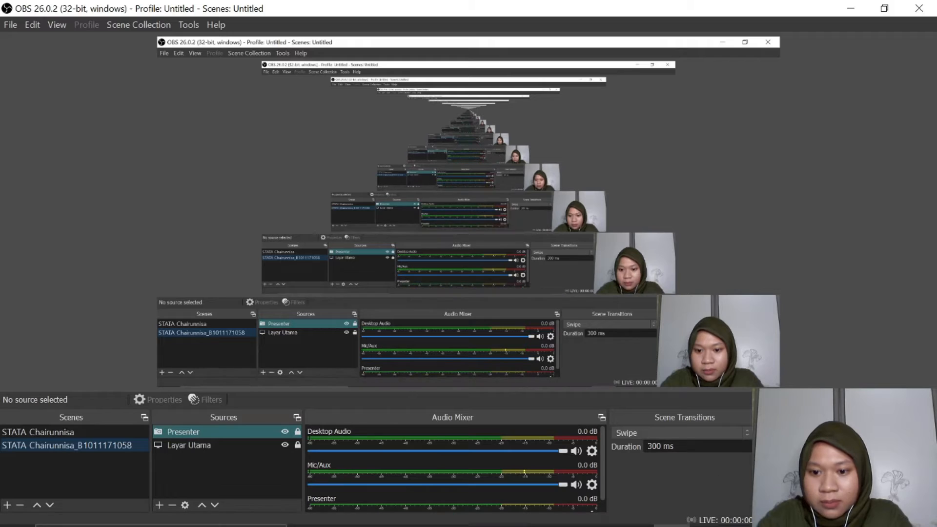
{"action": "mouse_move", "coordinate": [634, 521]}
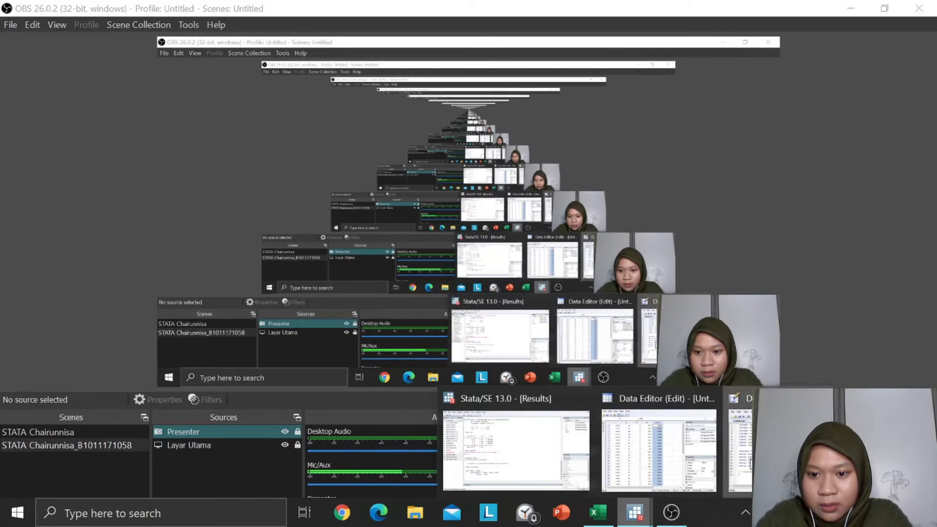
{"action": "left_click", "coordinate": [786, 462]}
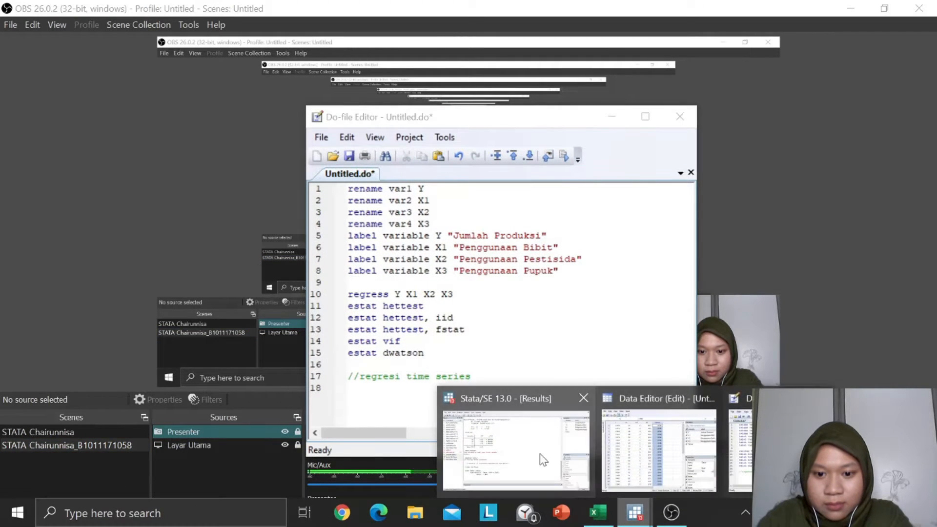
{"action": "left_click", "coordinate": [527, 440]}
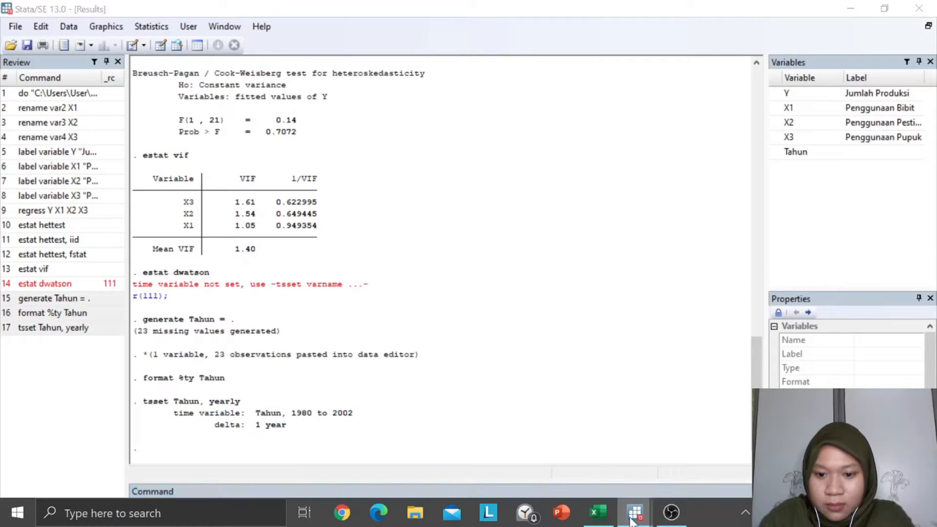
{"action": "left_click", "coordinate": [786, 440]}
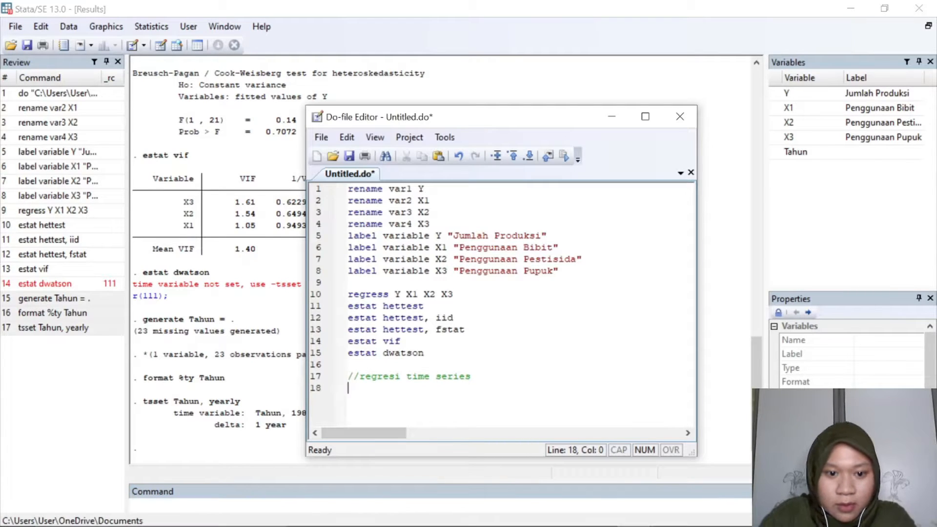
{"action": "right_click", "coordinate": [403, 394]}
{"action": "left_click", "coordinate": [462, 472]}
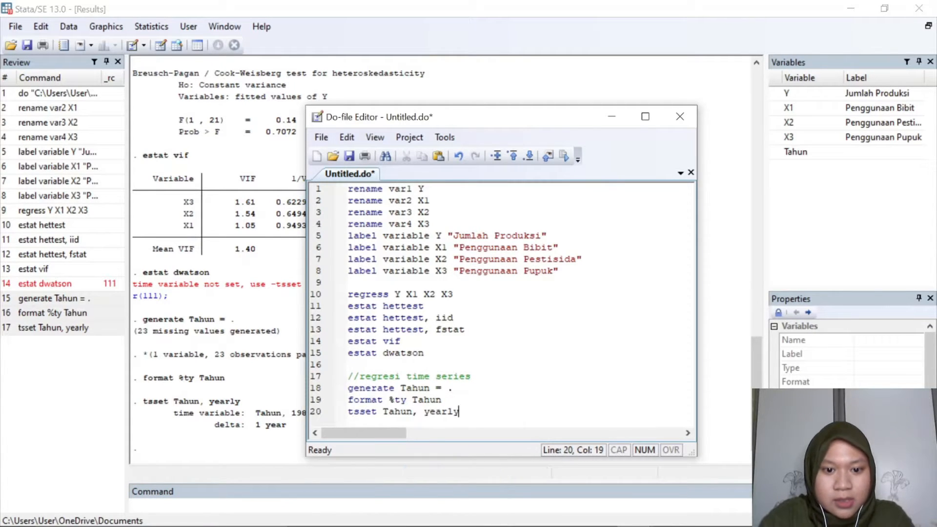
{"action": "left_click", "coordinate": [612, 116]}
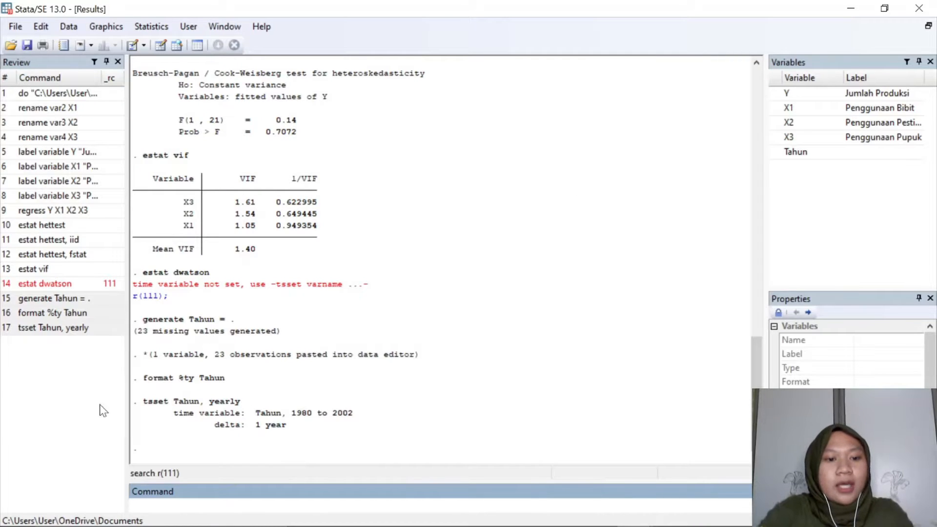
Run the linear regression again with Y as the dependent variable and X1, X2 and X3 as independent variables.
{"action": "scroll", "coordinate": [264, 312], "scroll_direction": "up", "scroll_amount": 10}
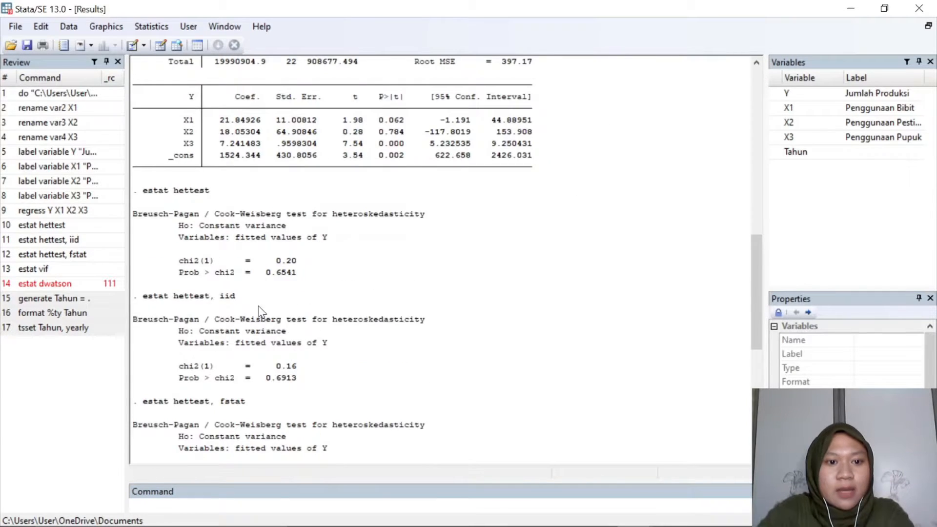
{"action": "scroll", "coordinate": [266, 295], "scroll_direction": "down", "scroll_amount": 10}
{"action": "left_click", "coordinate": [152, 27]}
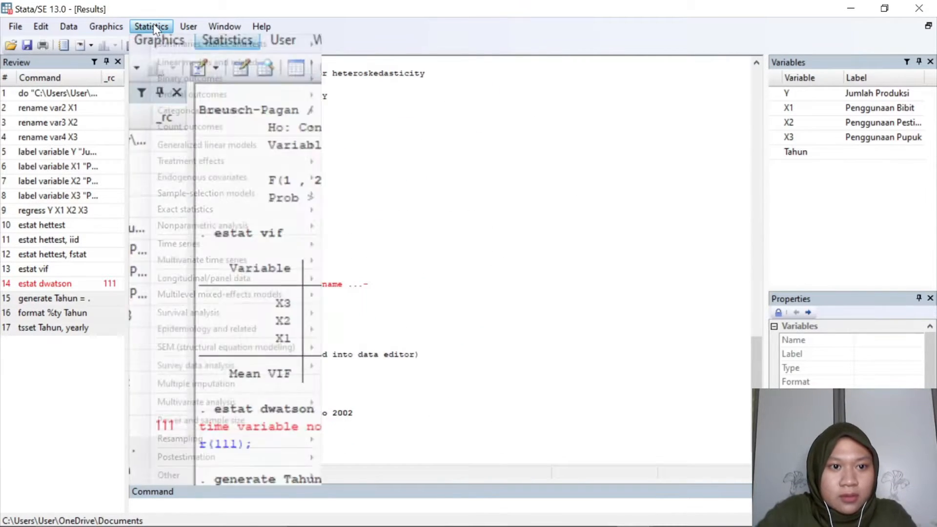
{"action": "mouse_move", "coordinate": [239, 63]}
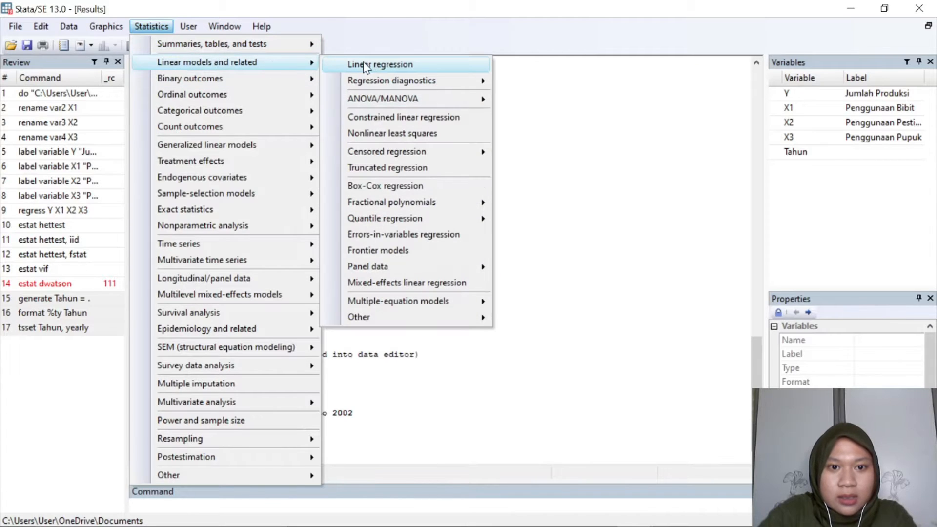
{"action": "left_click", "coordinate": [403, 66]}
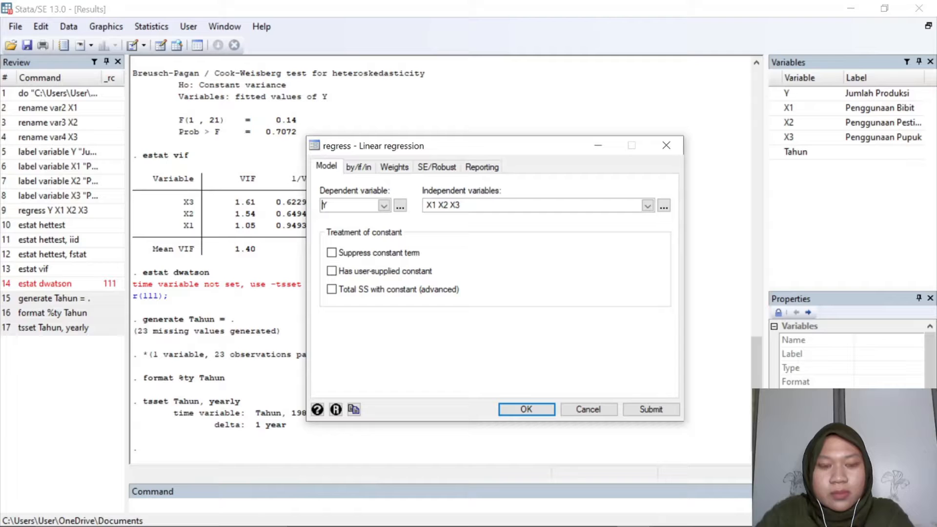
{"action": "left_click", "coordinate": [527, 409]}
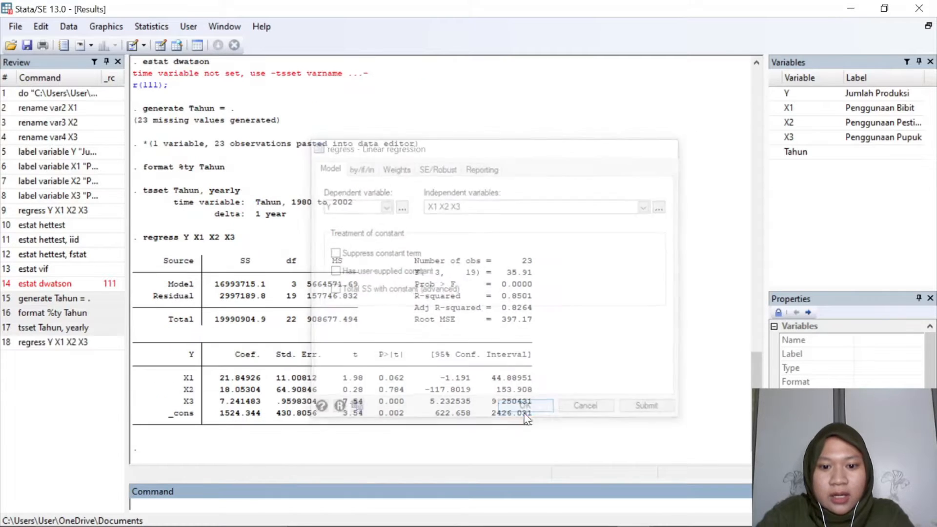
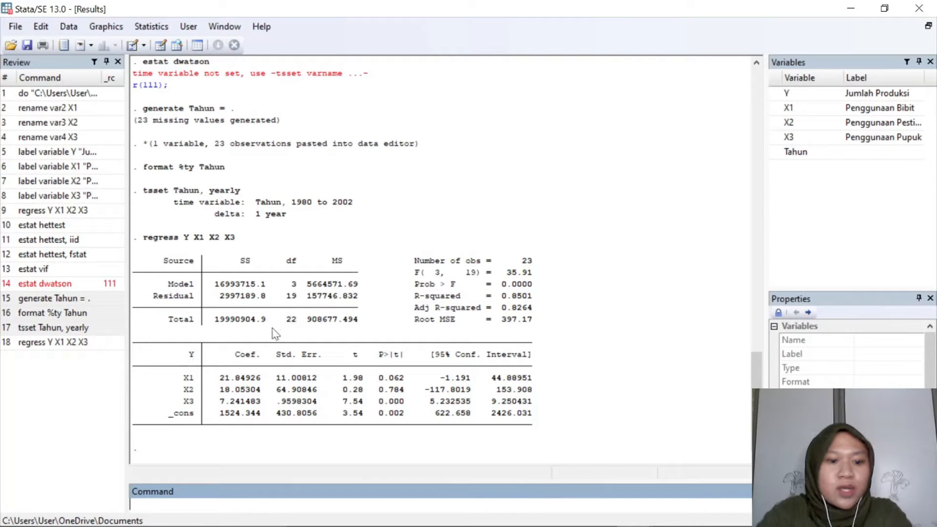
Run the heteroskedasticity test (hettest) on the regression using the Breusch-Pagan/Cook-Weisberg version with fitted values.
{"action": "left_click", "coordinate": [151, 27]}
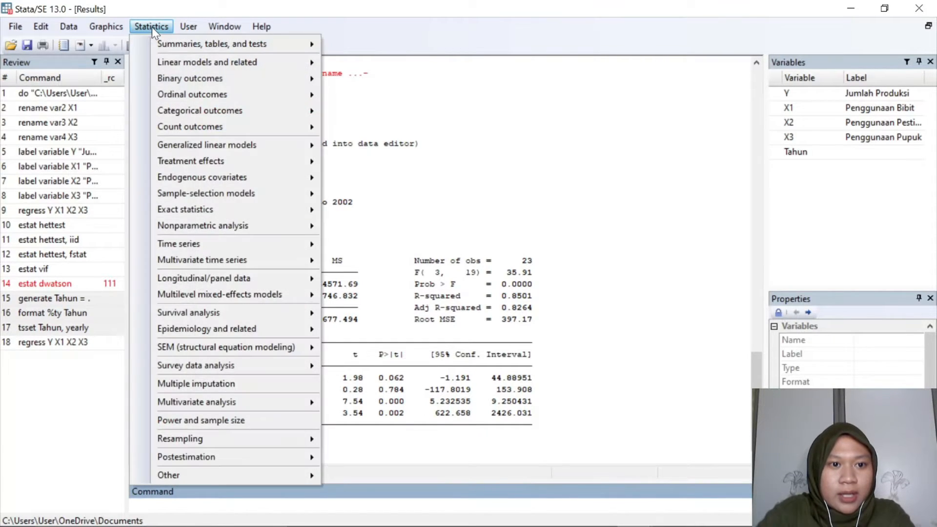
{"action": "mouse_move", "coordinate": [249, 62]}
{"action": "mouse_move", "coordinate": [390, 81]}
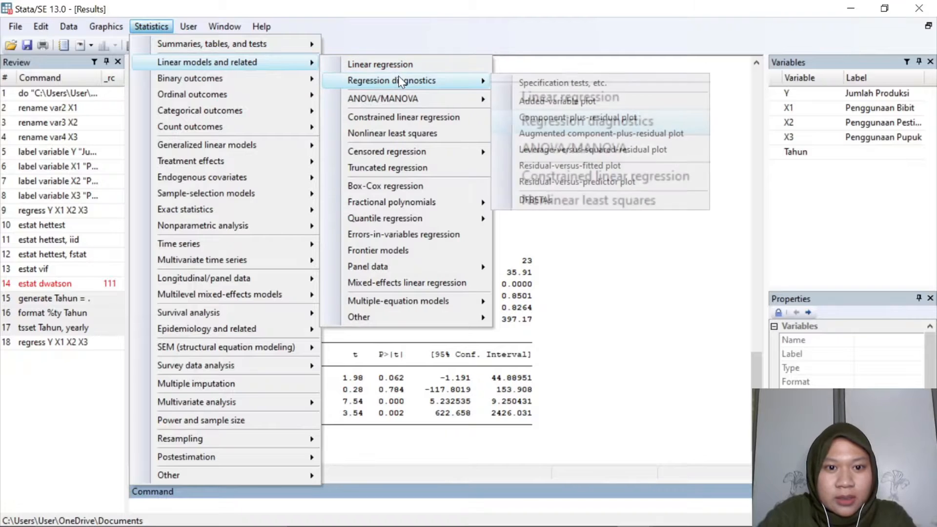
{"action": "left_click", "coordinate": [530, 84]}
{"action": "scroll", "coordinate": [477, 214], "scroll_direction": "up", "scroll_amount": 2}
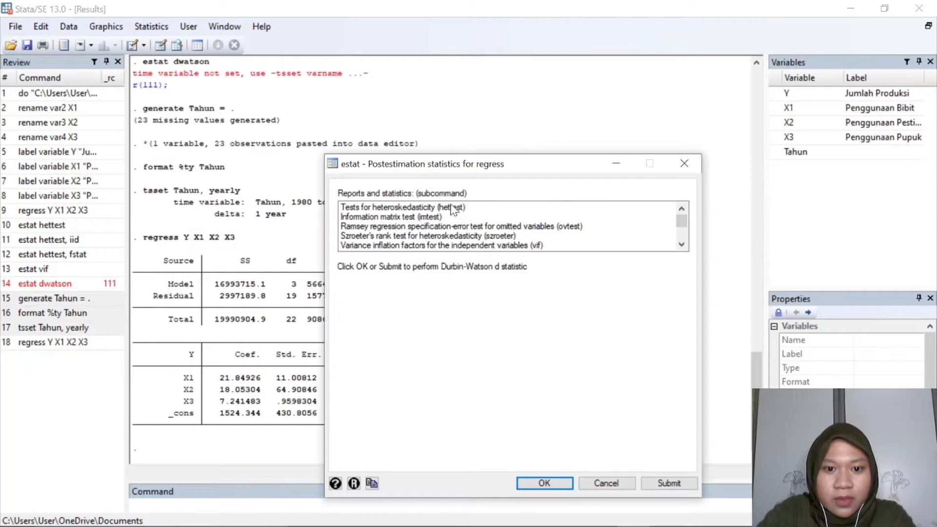
{"action": "left_click", "coordinate": [454, 207]}
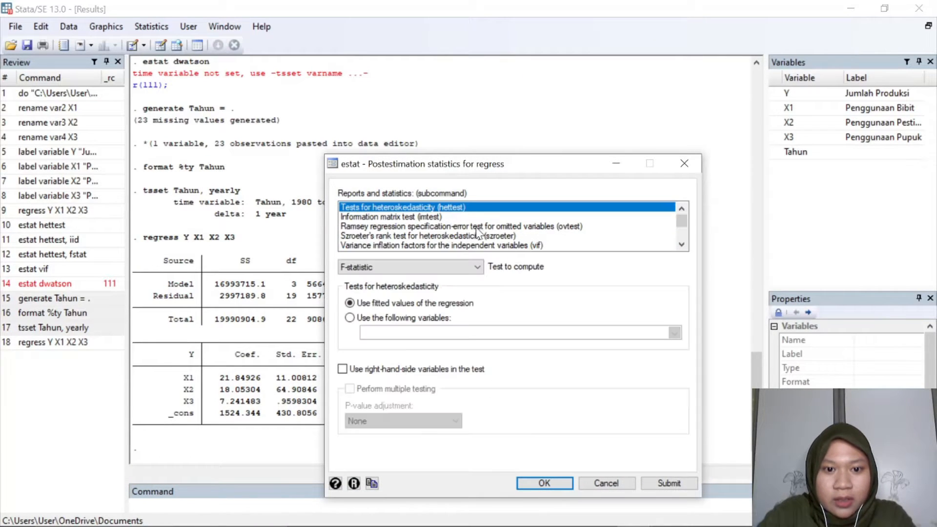
{"action": "left_click", "coordinate": [462, 267]}
{"action": "left_click", "coordinate": [451, 281]}
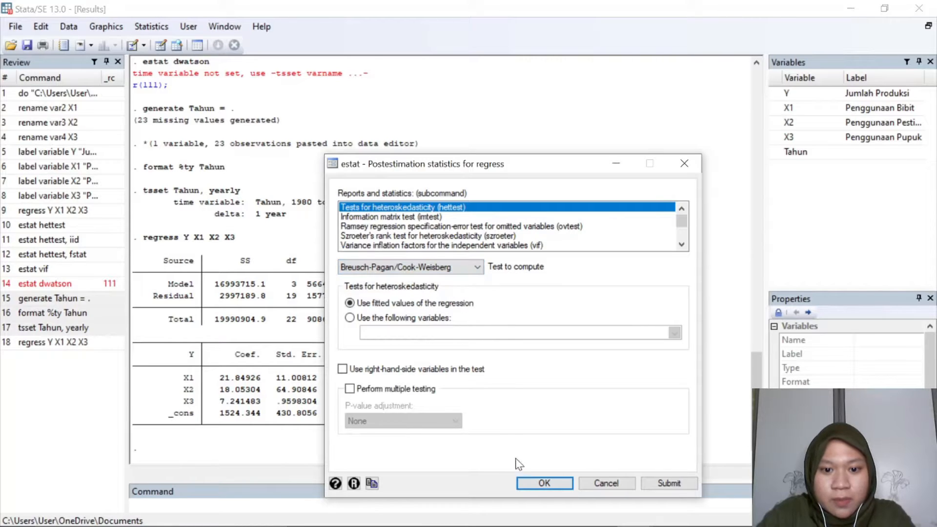
{"action": "left_click", "coordinate": [541, 484]}
Run the heteroskedasticity test on the regression with the N*R2 version of the score test.
{"action": "left_click", "coordinate": [152, 27]}
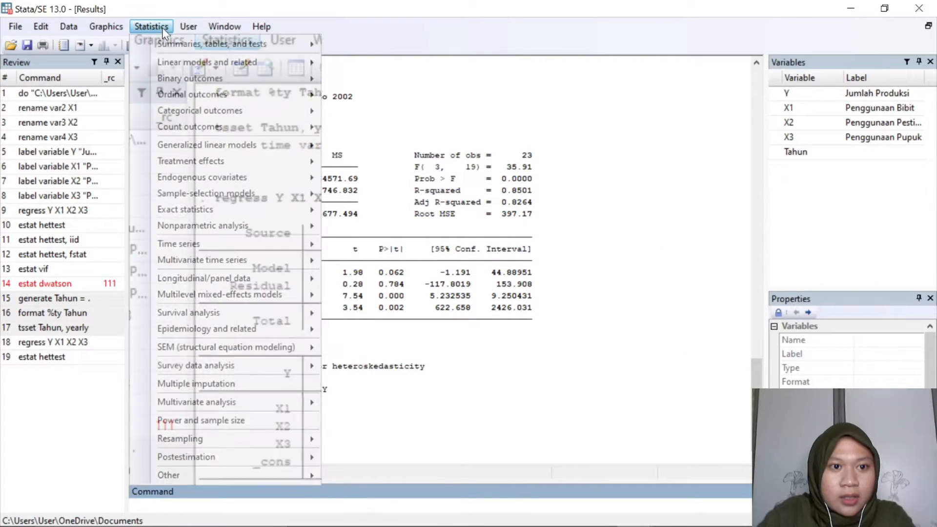
{"action": "mouse_move", "coordinate": [216, 64]}
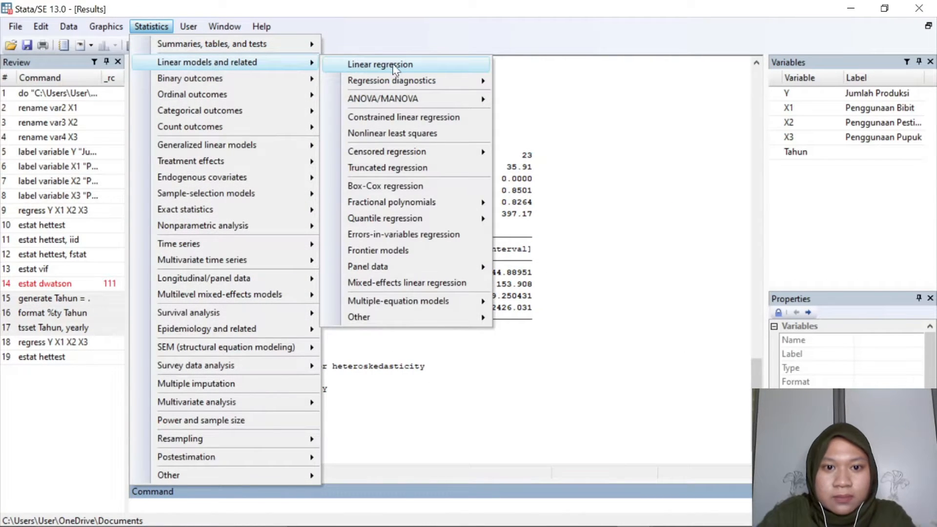
{"action": "mouse_move", "coordinate": [429, 78]}
{"action": "left_click", "coordinate": [549, 85]}
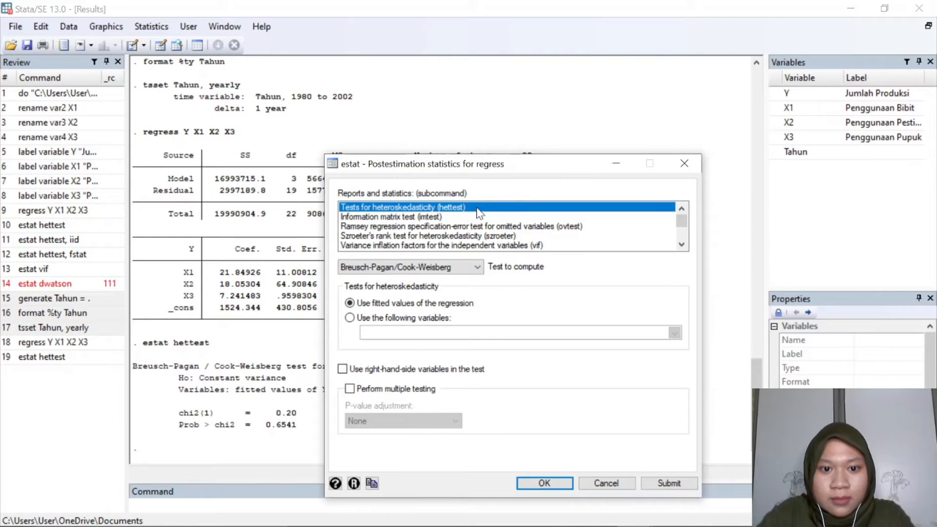
{"action": "left_click", "coordinate": [424, 267]}
{"action": "left_click", "coordinate": [424, 291]}
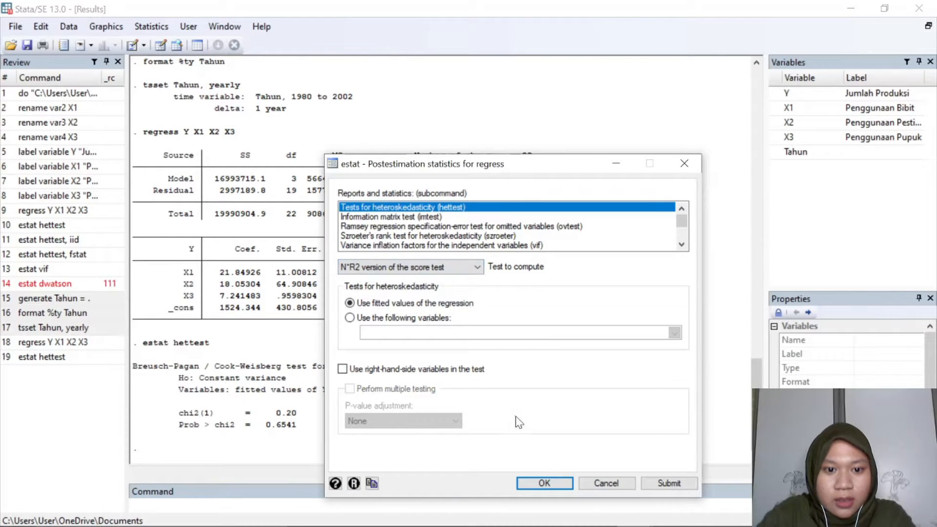
{"action": "left_click", "coordinate": [544, 483]}
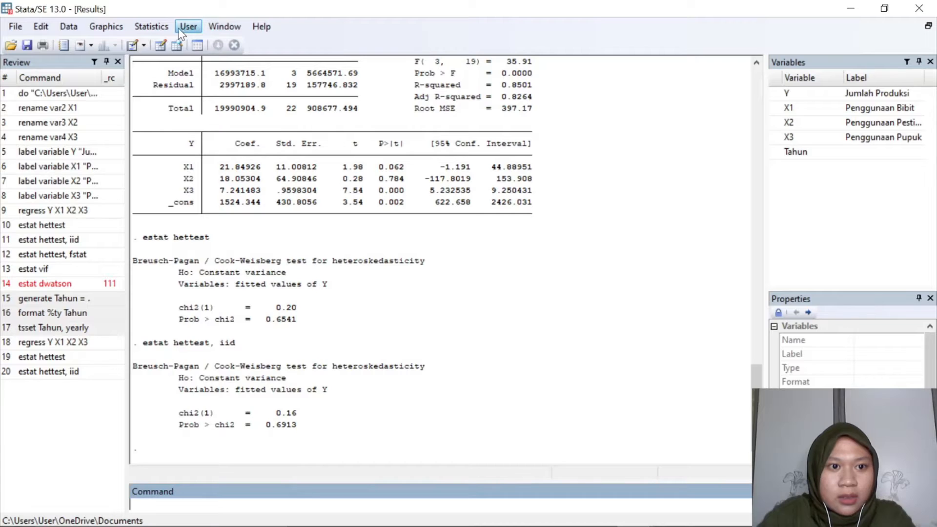
Run the heteroskedasticity test on the regression with the F-statistic version.
{"action": "left_click", "coordinate": [153, 27]}
{"action": "left_click", "coordinate": [153, 27]}
{"action": "left_click", "coordinate": [155, 28]}
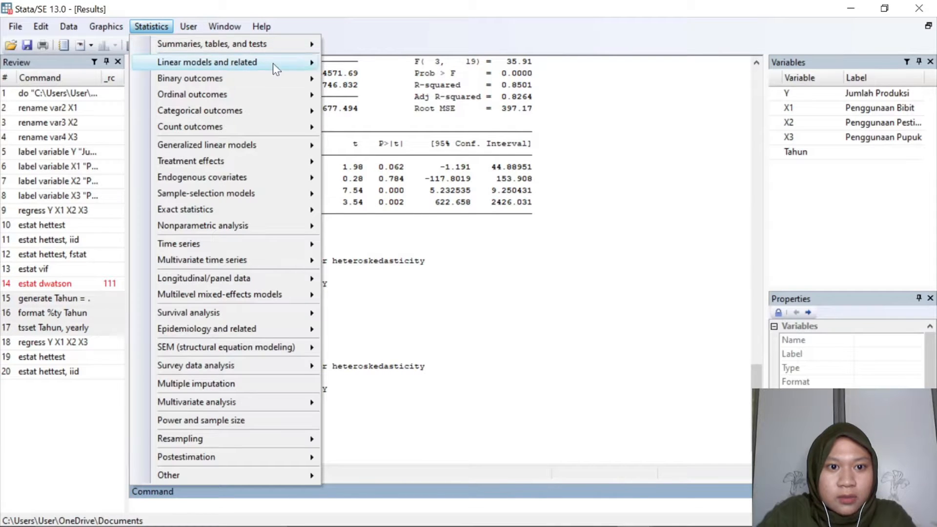
{"action": "mouse_move", "coordinate": [274, 63]}
{"action": "mouse_move", "coordinate": [388, 79]}
{"action": "left_click", "coordinate": [556, 88]}
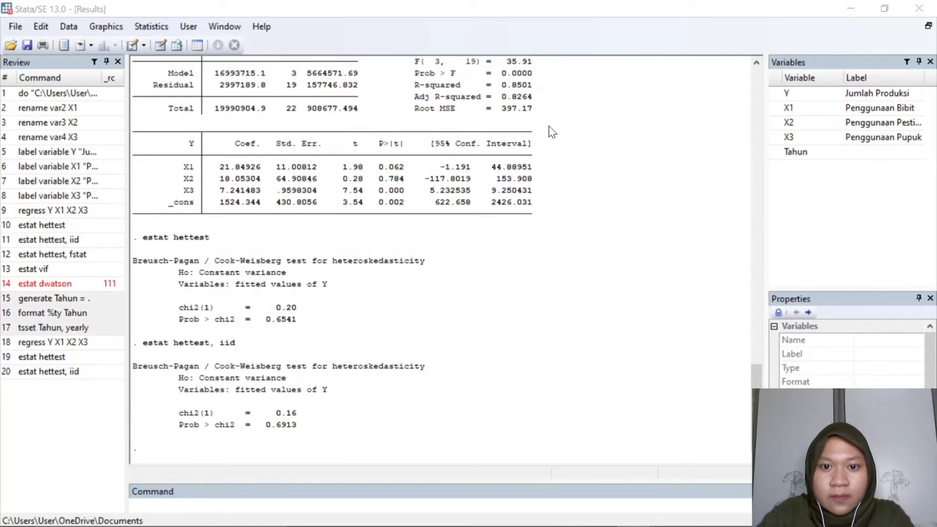
{"action": "left_click", "coordinate": [435, 269]}
{"action": "left_click", "coordinate": [409, 300]}
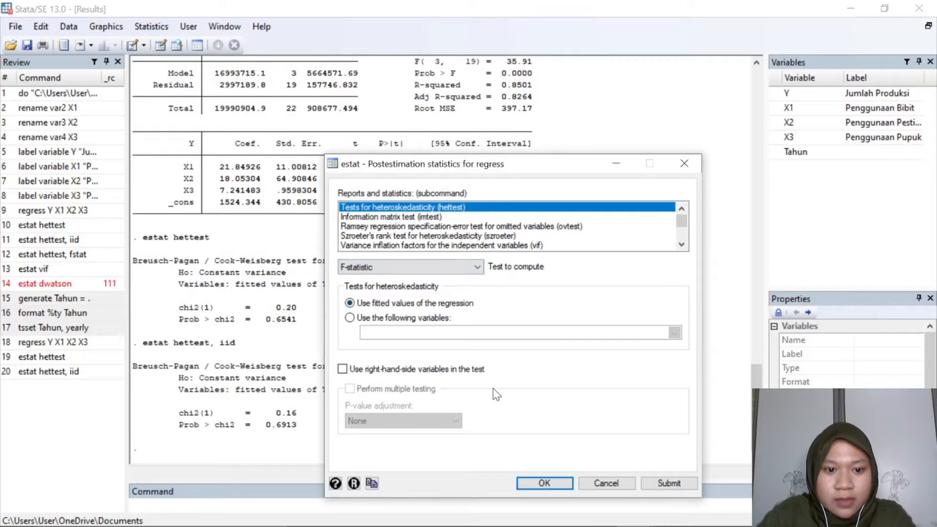
{"action": "left_click", "coordinate": [522, 484]}
Compute the variance inflation factors (vif) for the regression's independent variables.
{"action": "scroll", "coordinate": [262, 200], "scroll_direction": "up", "scroll_amount": 12}
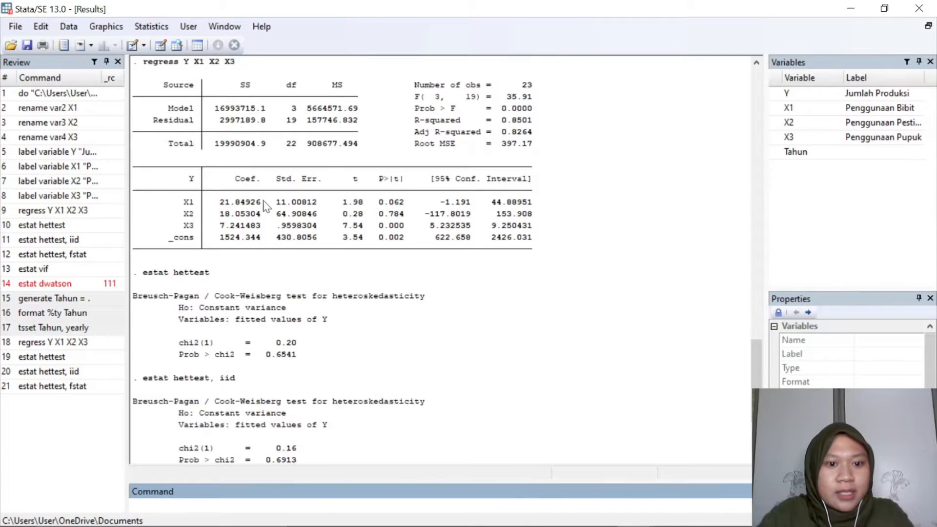
{"action": "scroll", "coordinate": [280, 219], "scroll_direction": "up", "scroll_amount": 10}
{"action": "scroll", "coordinate": [288, 195], "scroll_direction": "down", "scroll_amount": 20}
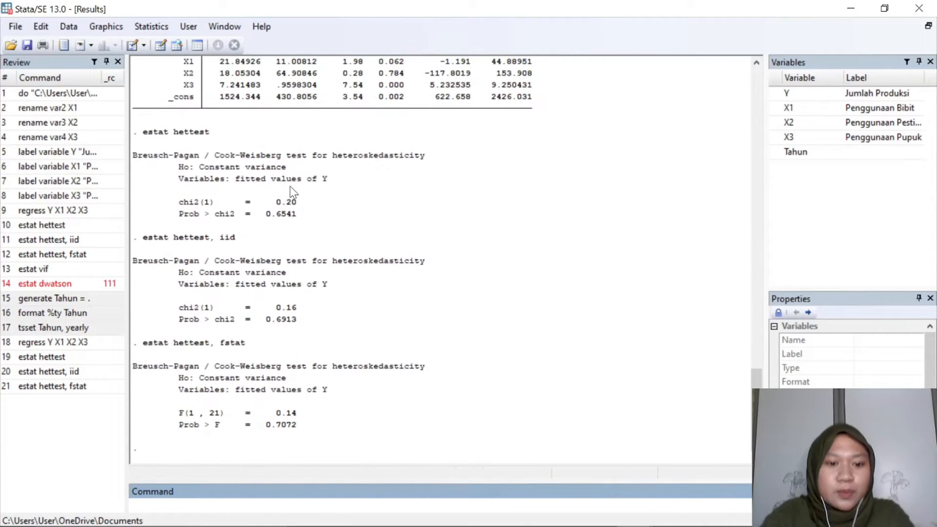
{"action": "left_click", "coordinate": [151, 26]}
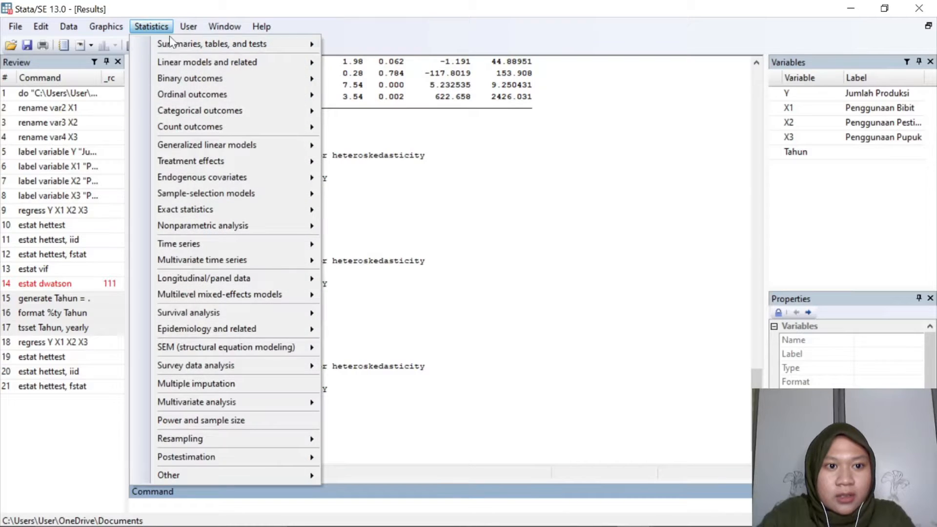
{"action": "mouse_move", "coordinate": [273, 68]}
{"action": "mouse_move", "coordinate": [375, 82]}
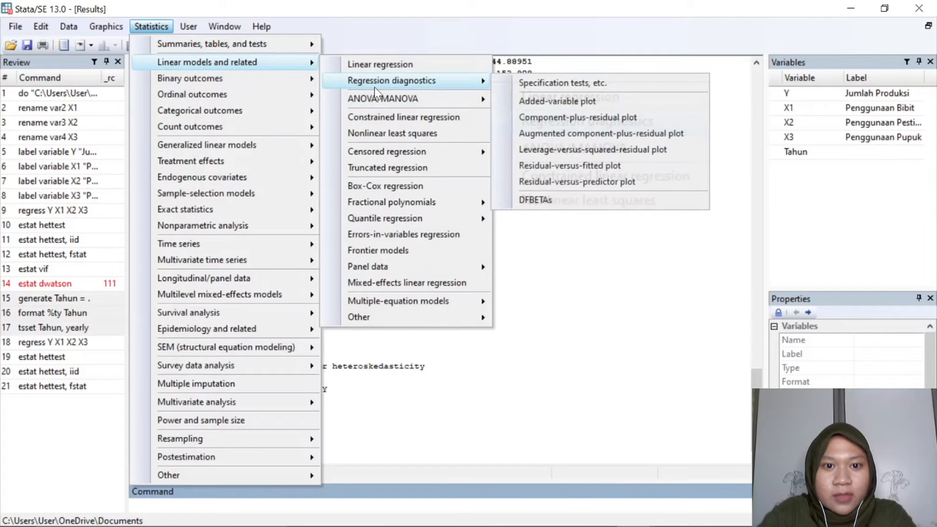
{"action": "left_click", "coordinate": [565, 85]}
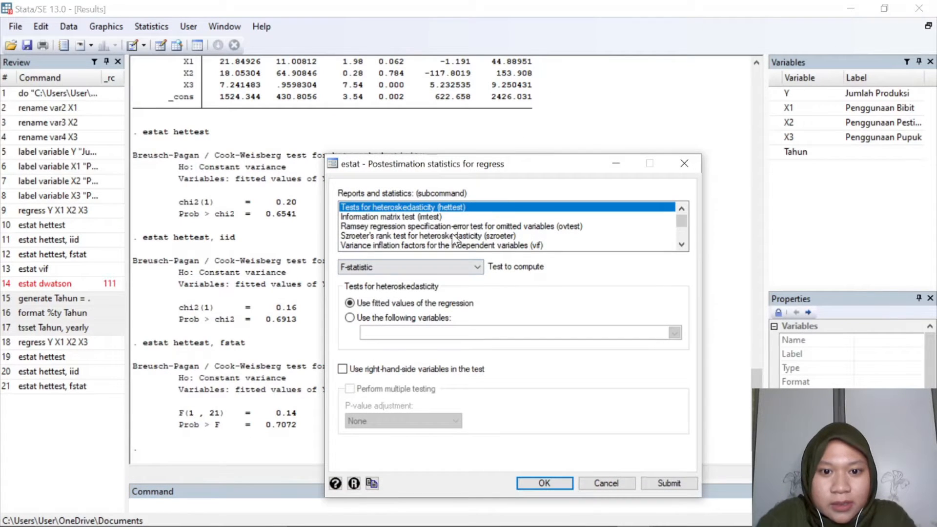
{"action": "left_click", "coordinate": [490, 245]}
{"action": "left_click", "coordinate": [542, 483]}
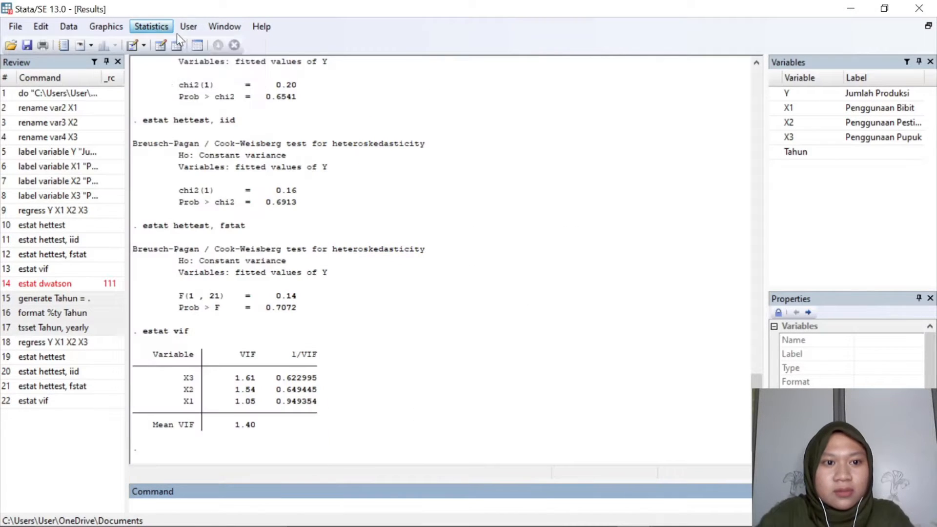
Run the Breusch-Godfrey test (bgodfrey) for autocorrelation on the regression with default settings.
{"action": "left_click", "coordinate": [151, 26]}
{"action": "mouse_move", "coordinate": [205, 62]}
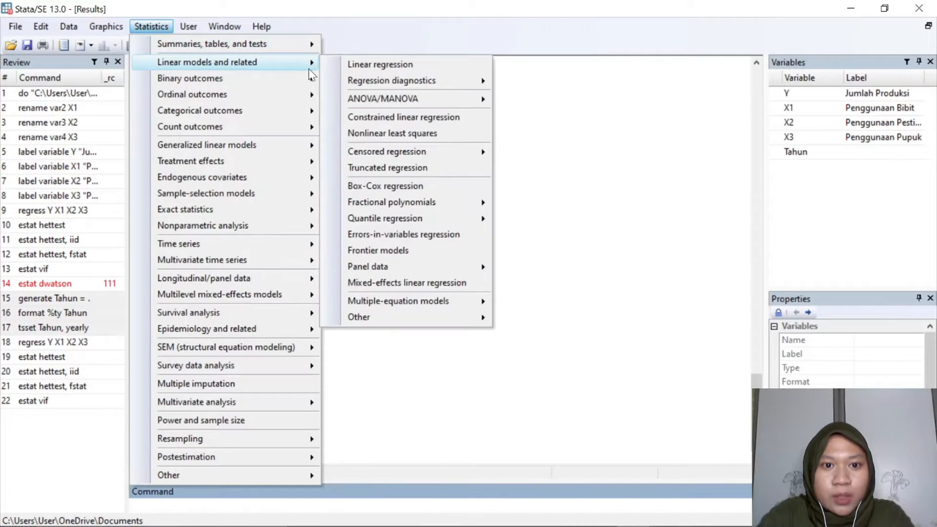
{"action": "mouse_move", "coordinate": [459, 84]}
{"action": "left_click", "coordinate": [525, 86]}
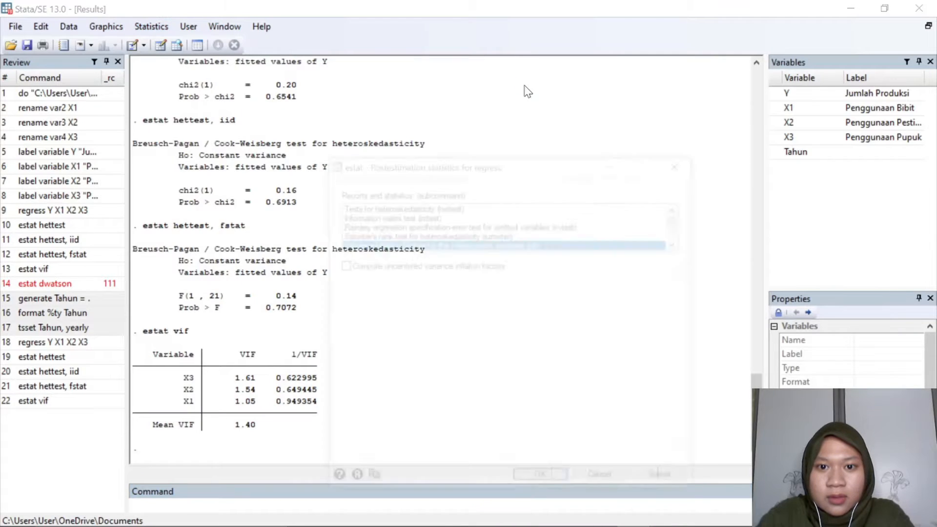
{"action": "scroll", "coordinate": [444, 246], "scroll_direction": "down", "scroll_amount": 1}
{"action": "scroll", "coordinate": [412, 232], "scroll_direction": "down", "scroll_amount": 2}
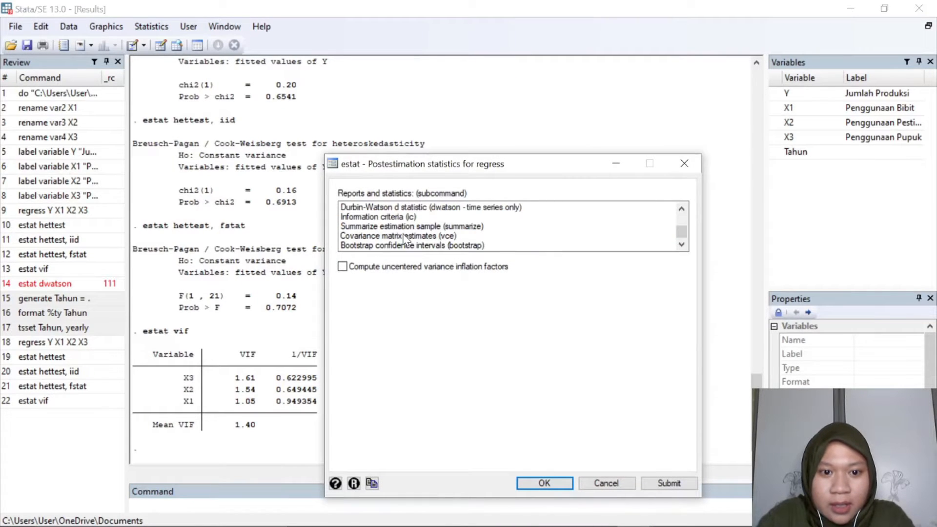
{"action": "scroll", "coordinate": [391, 225], "scroll_direction": "up", "scroll_amount": 1}
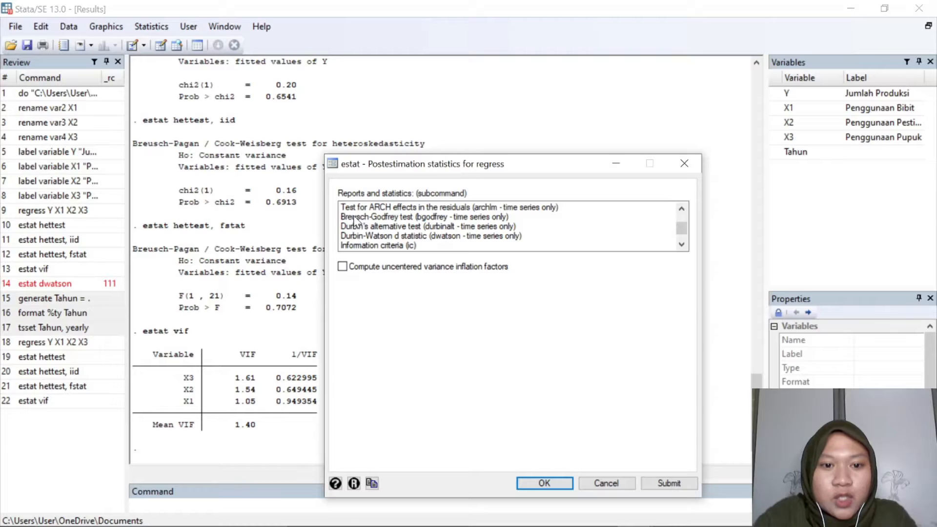
{"action": "left_click", "coordinate": [372, 218]}
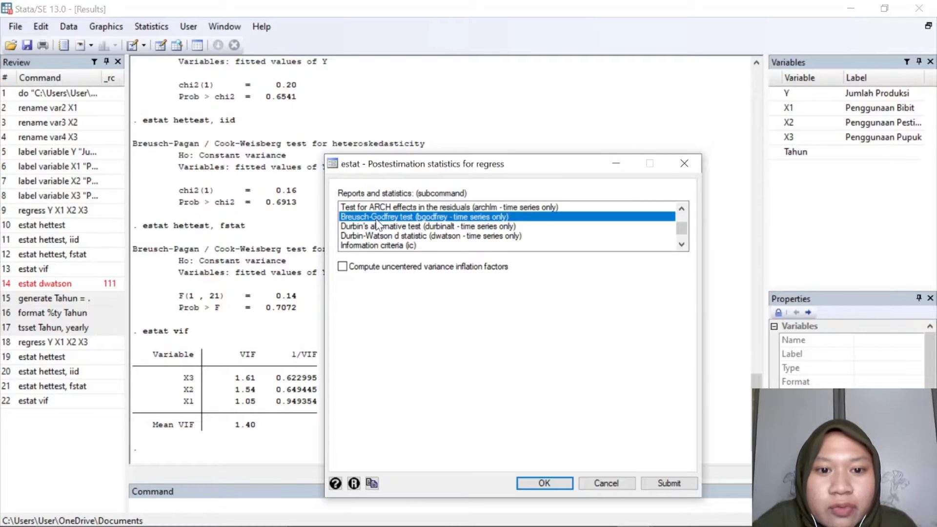
{"action": "left_click", "coordinate": [542, 482]}
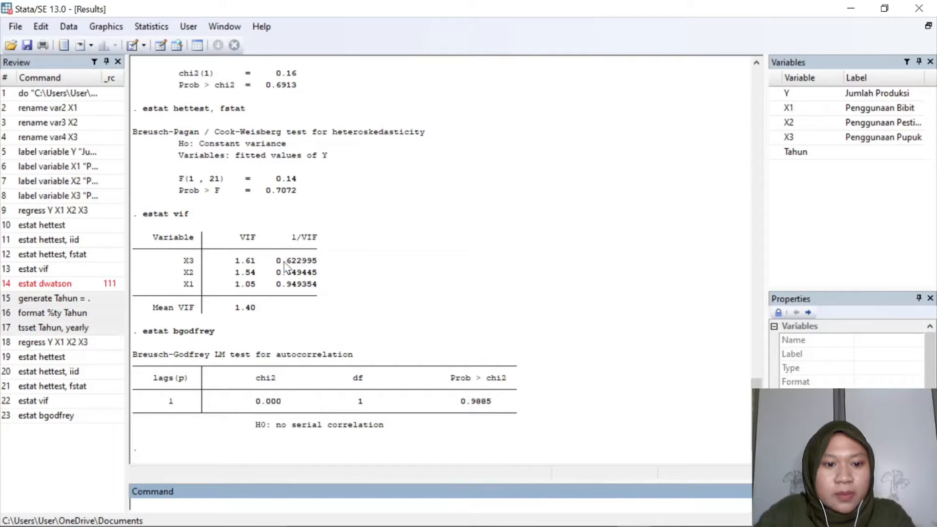
Compute the Durbin-Watson d statistic (dwatson) for the time-series regression.
{"action": "left_click", "coordinate": [156, 27]}
{"action": "mouse_move", "coordinate": [217, 62]}
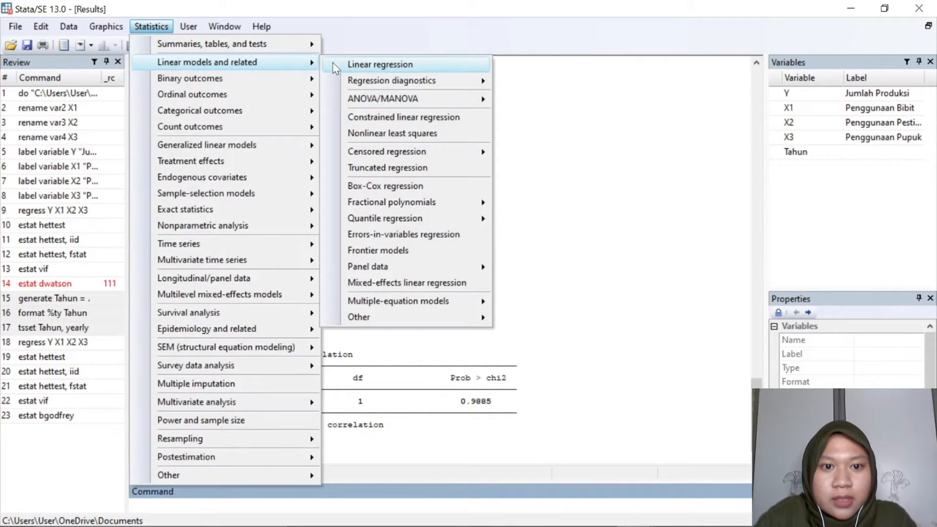
{"action": "mouse_move", "coordinate": [434, 87]}
{"action": "left_click", "coordinate": [532, 79]}
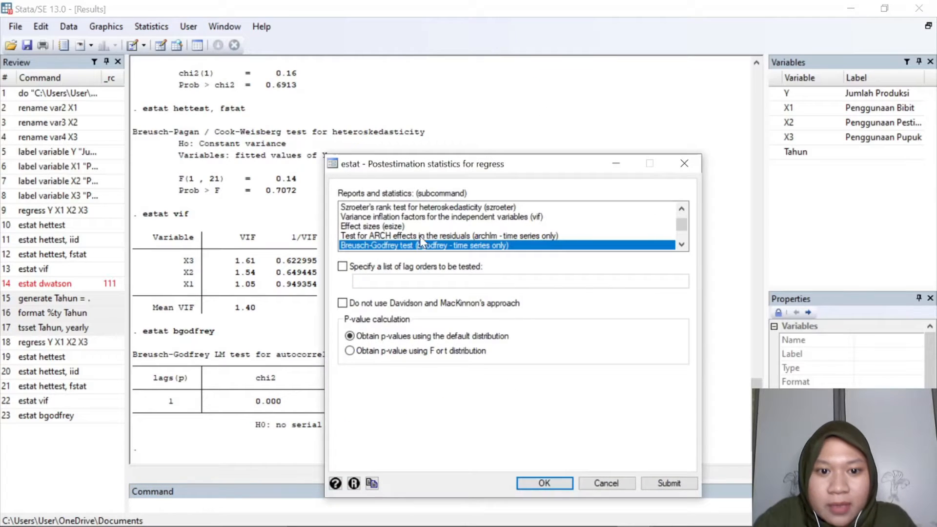
{"action": "scroll", "coordinate": [396, 244], "scroll_direction": "down", "scroll_amount": 1}
{"action": "left_click", "coordinate": [386, 236]}
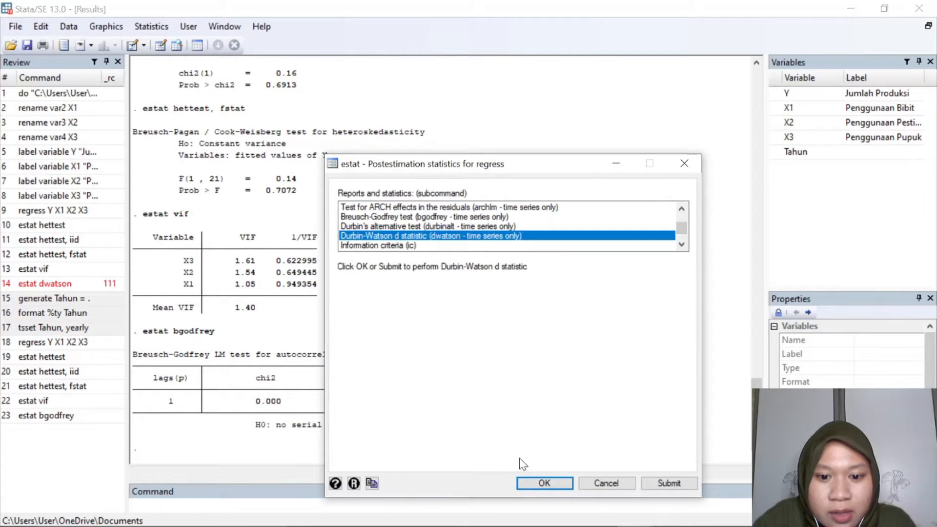
{"action": "left_click", "coordinate": [542, 484]}
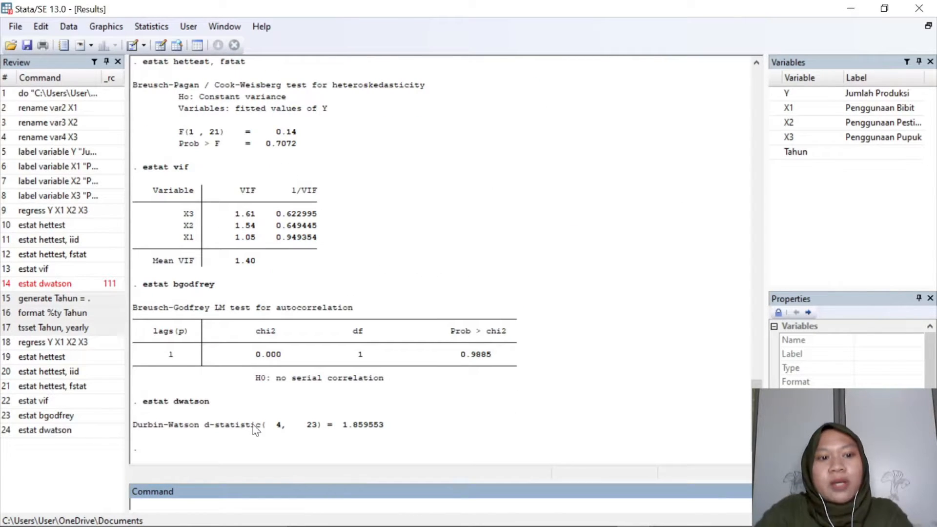
Copy the commands from the latest regress Y X1 X2 X3 through estat dwatson (18 to 24) from the command history.
{"action": "left_click", "coordinate": [51, 345]}
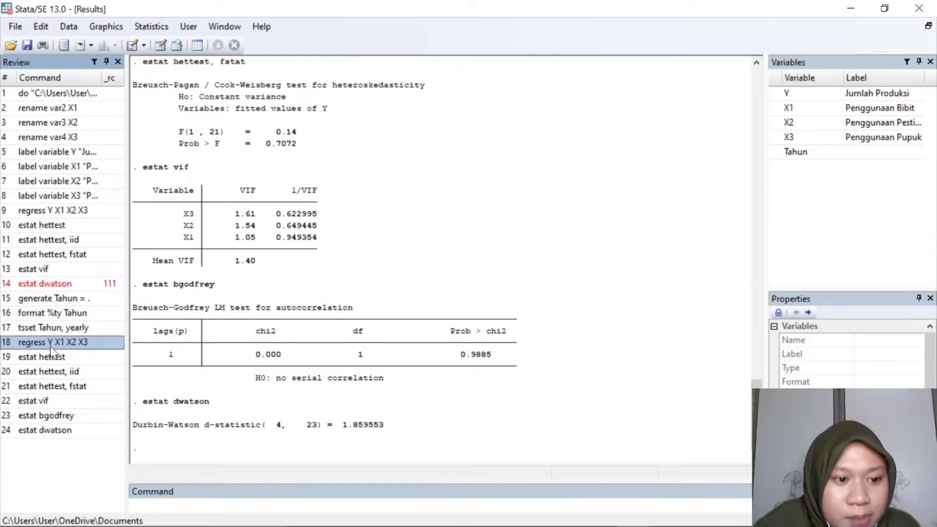
{"action": "key", "text": "shift+Down"}
{"action": "key", "text": "shift+Down"}
{"action": "key", "text": "shift+Down"}
{"action": "key", "text": "shift+Down"}
{"action": "key", "text": "shift+Down"}
{"action": "key", "text": "shift+Down"}
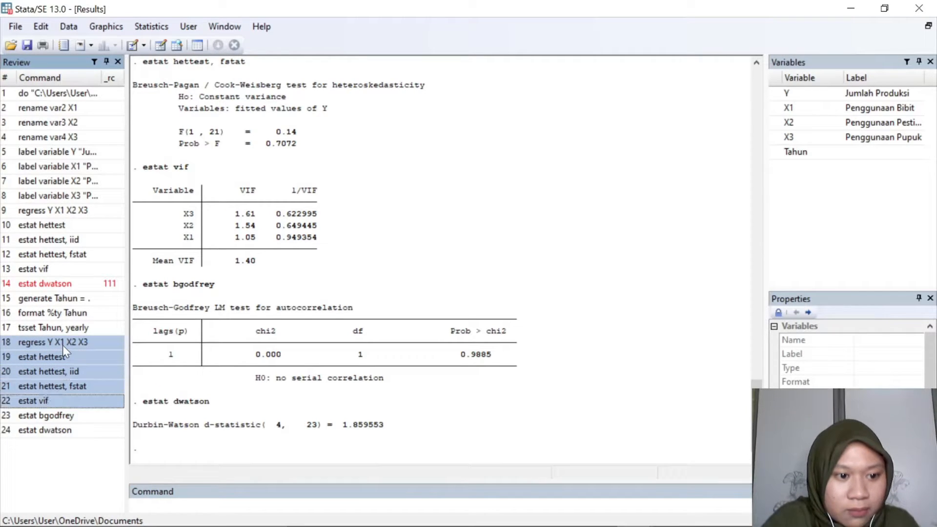
{"action": "right_click", "coordinate": [64, 376]}
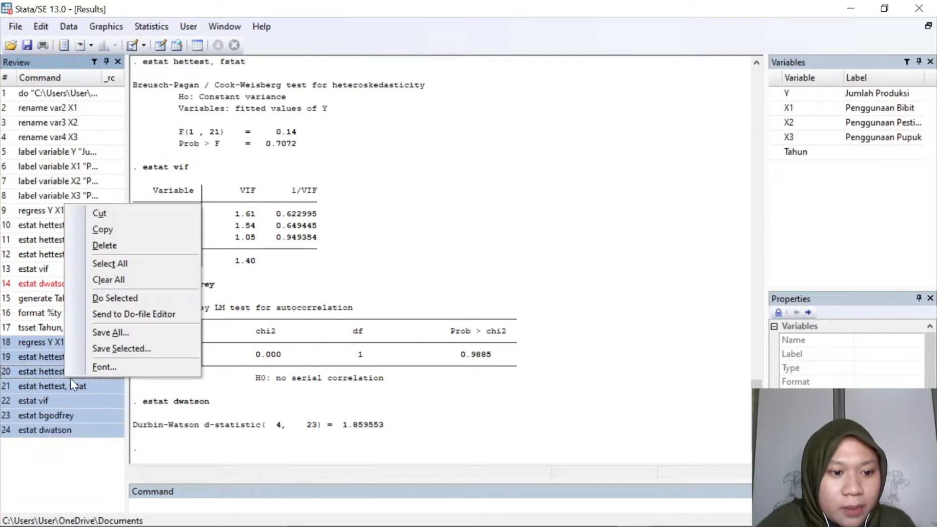
{"action": "left_click", "coordinate": [124, 237]}
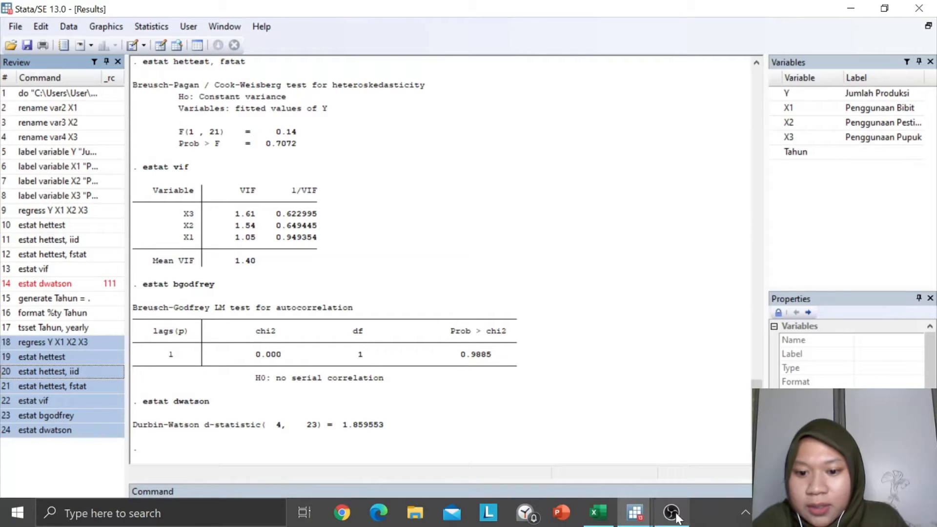
Paste the copied regression and test commands into the do-file below tsset Tahun, yearly, separated by a blank line.
{"action": "left_click", "coordinate": [635, 512]}
{"action": "left_click", "coordinate": [742, 449]}
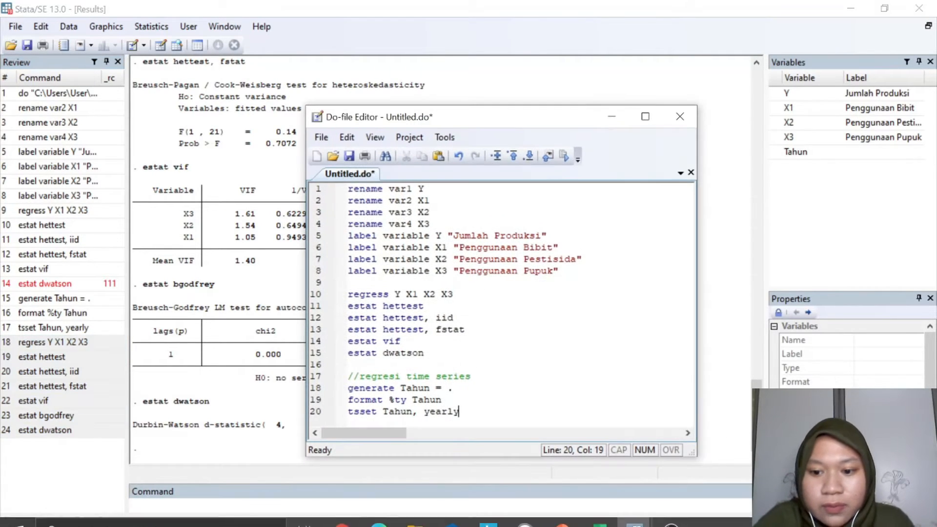
{"action": "key", "text": "Return"}
{"action": "key", "text": "Return"}
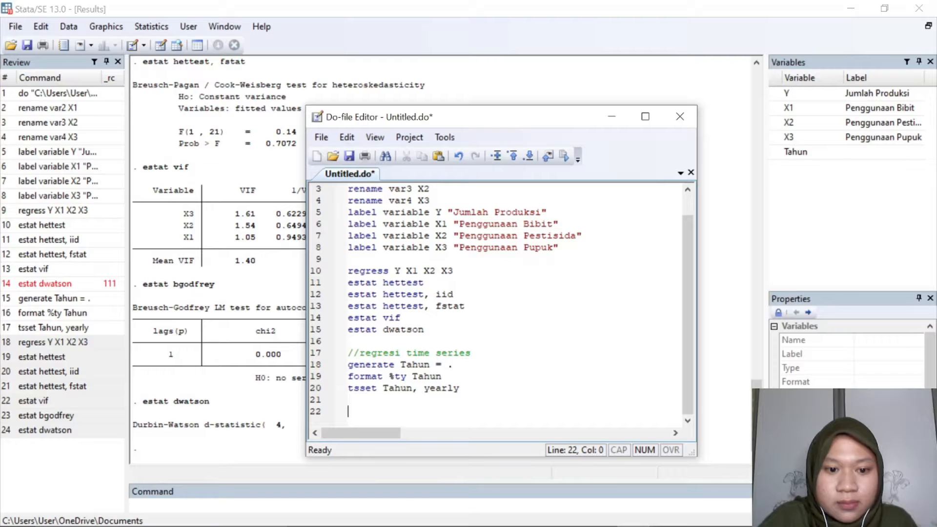
{"action": "right_click", "coordinate": [385, 411]}
{"action": "left_click", "coordinate": [422, 364]}
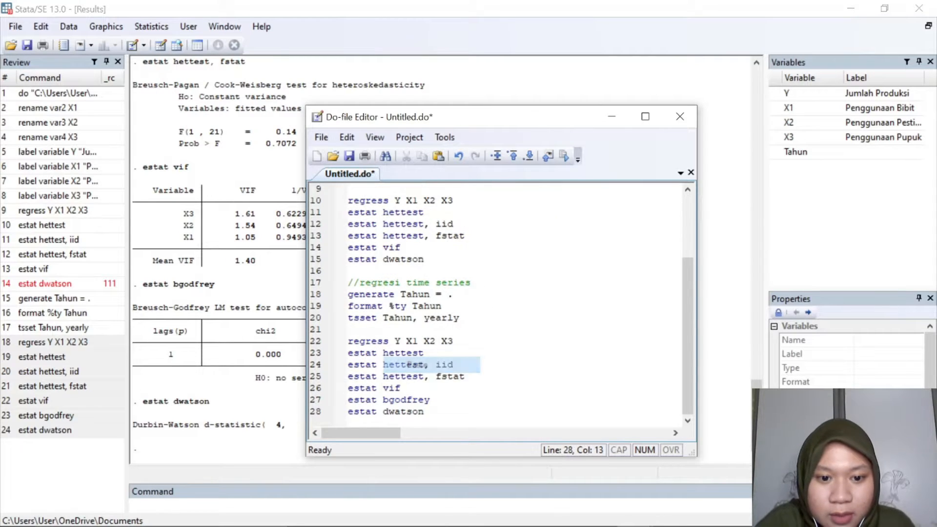
Add the comment //regresi panel below the pasted commands after a blank line, with a clear command on the line above it.
{"action": "key", "text": "Return"}
{"action": "key", "text": "Return"}
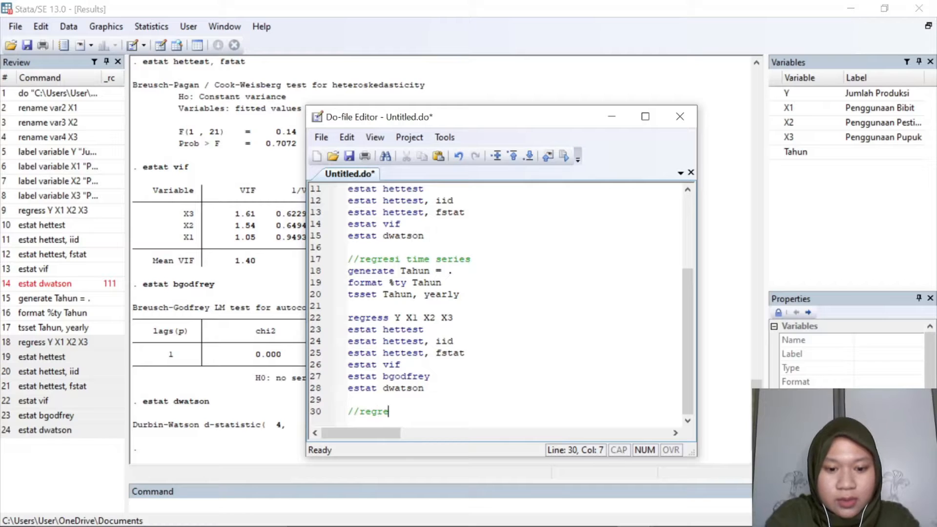
{"action": "type", "text": "//regresi "}
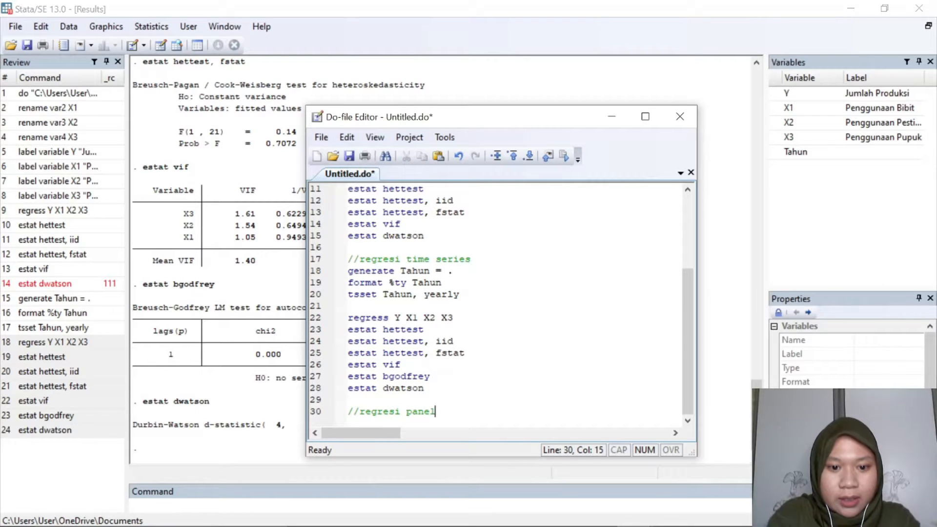
{"action": "type", "text": "panel"}
{"action": "key", "text": "Return"}
{"action": "key", "text": "Return"}
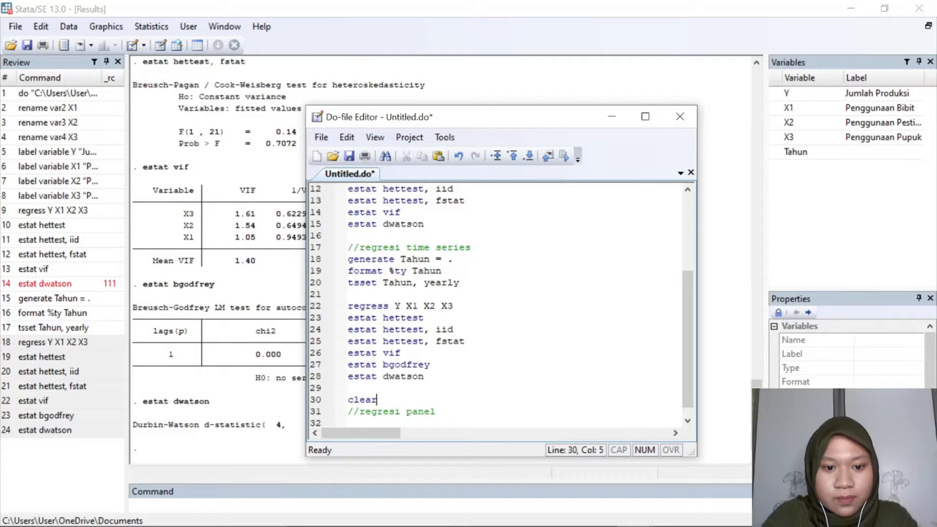
Run only the clear line of the do-file to empty the dataset, and minimize the Do-file Editor.
{"action": "triple_click", "coordinate": [362, 401]}
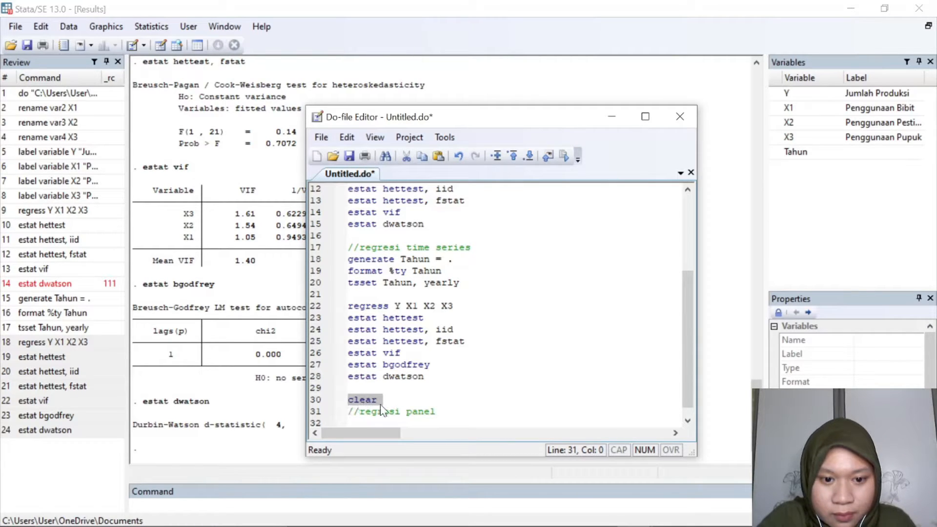
{"action": "key", "text": "Left"}
{"action": "key", "text": "shift+End"}
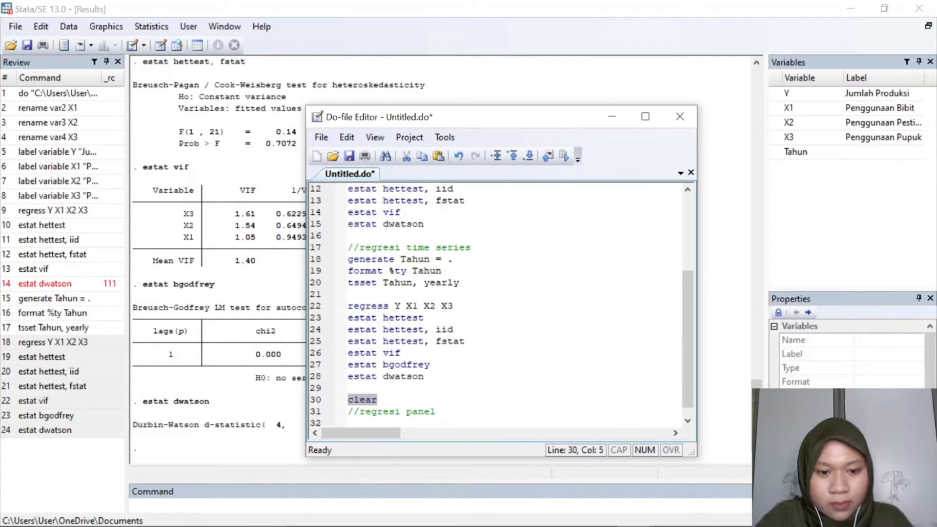
{"action": "left_click", "coordinate": [564, 155]}
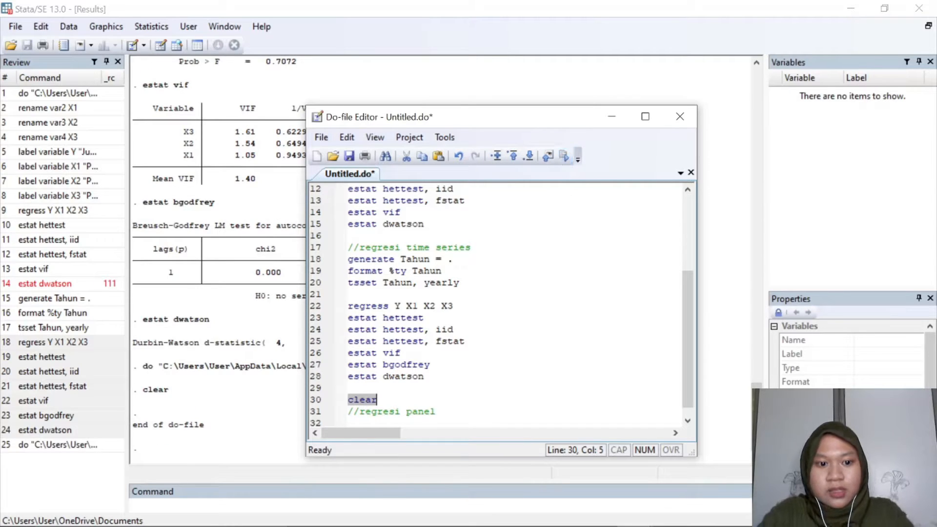
{"action": "left_click", "coordinate": [612, 118]}
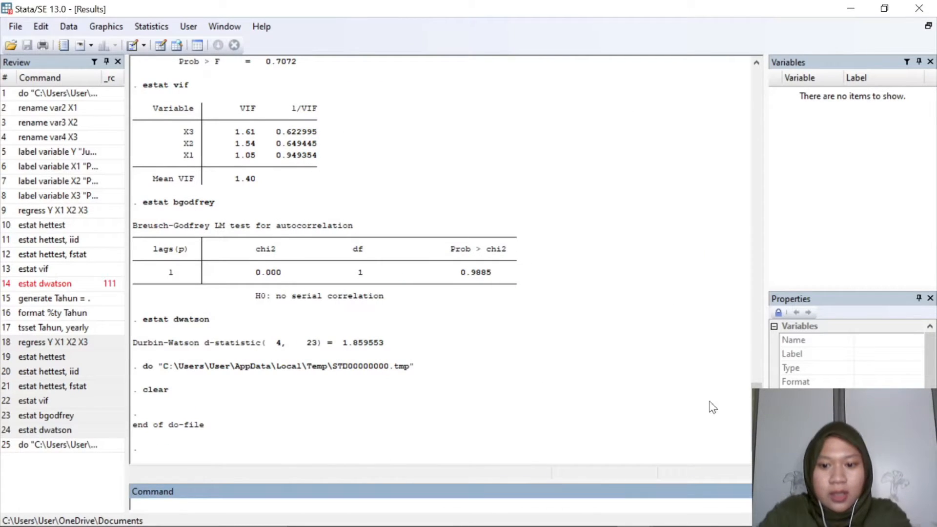
Switch to the open Data Editor window.
{"action": "left_click", "coordinate": [745, 512]}
{"action": "left_click", "coordinate": [745, 512]}
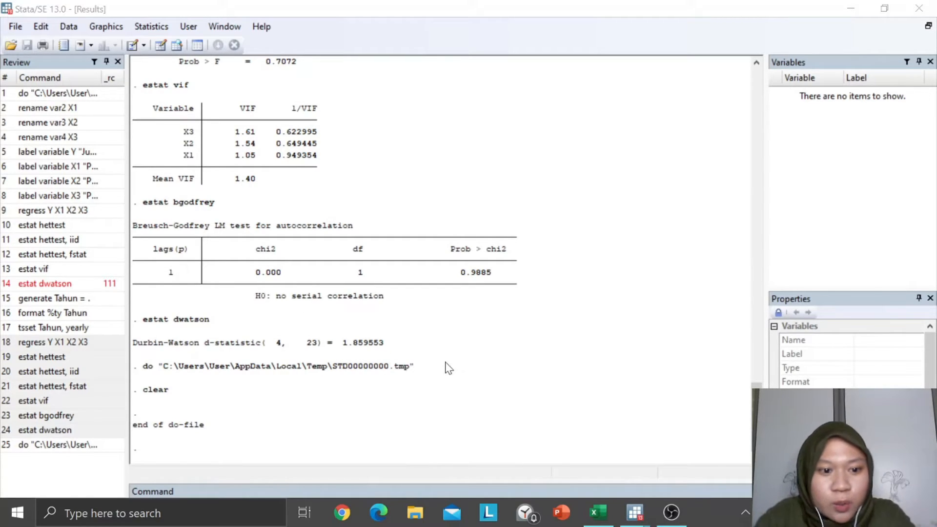
{"action": "mouse_move", "coordinate": [635, 517]}
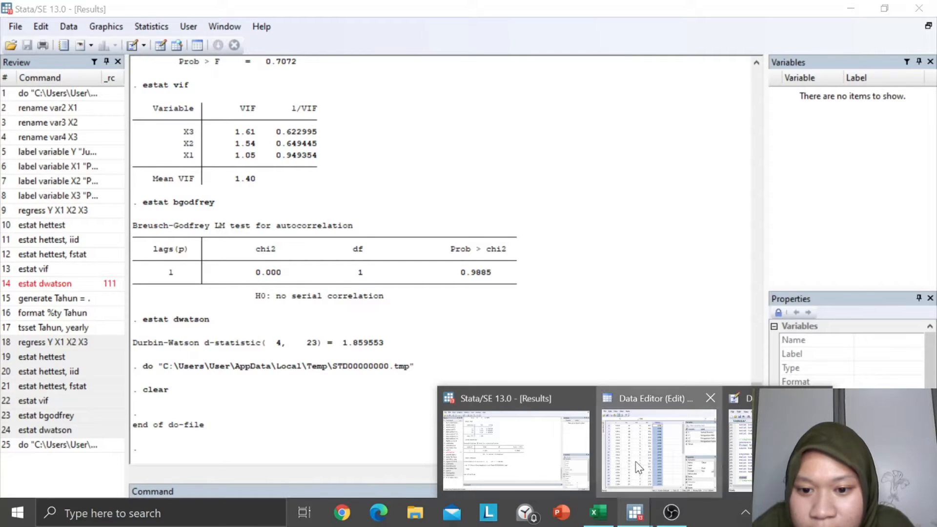
Switch to the DATA LAB workbook in Excel and copy the panel data range M2:R32, including its header row.
{"action": "left_click", "coordinate": [659, 444]}
{"action": "left_click", "coordinate": [374, 172]}
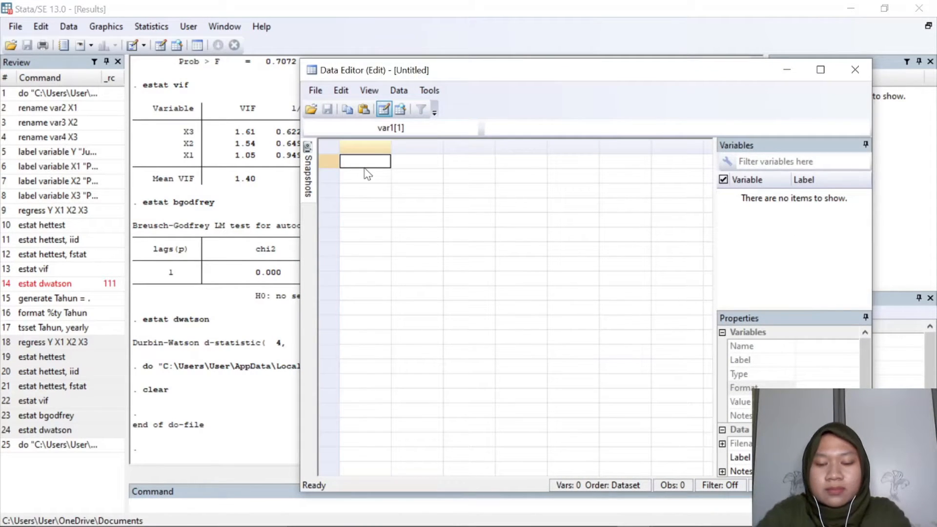
{"action": "left_click", "coordinate": [598, 522]}
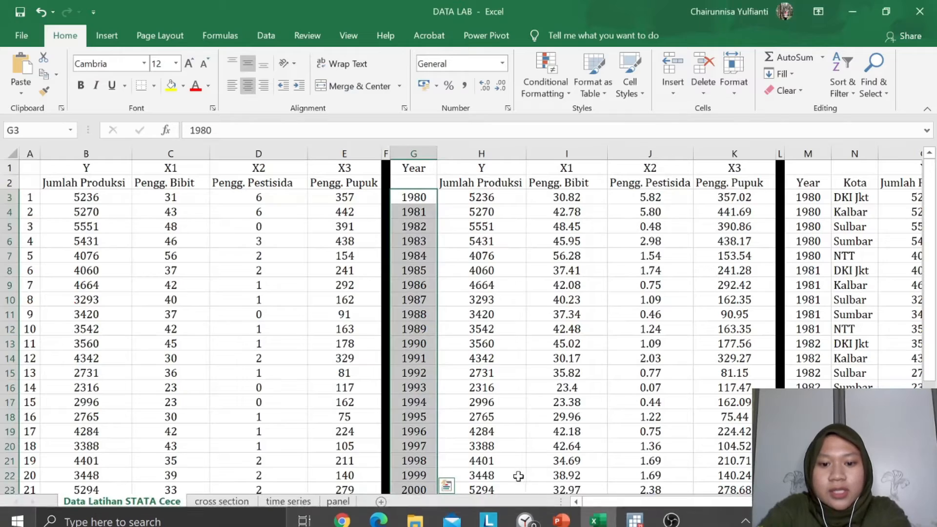
{"action": "left_click_drag", "start_coordinate": [630, 501], "coordinate": [714, 501]}
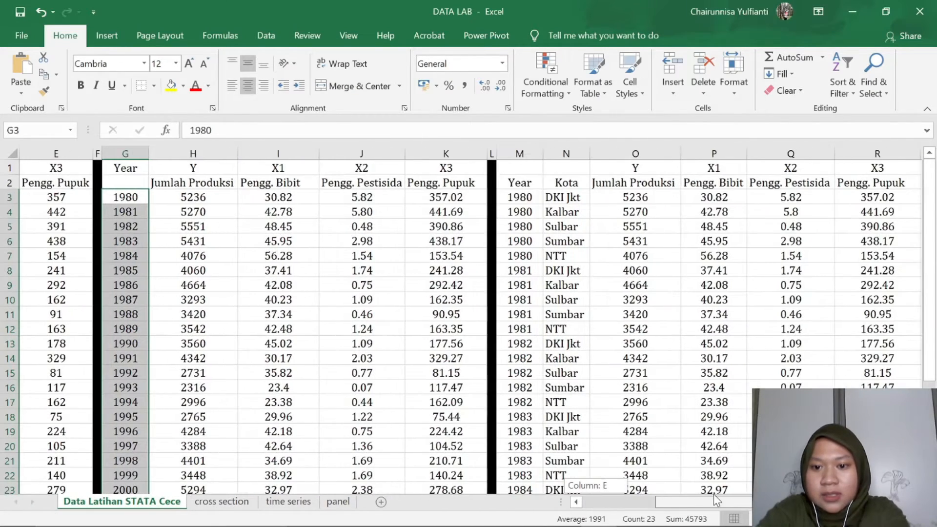
{"action": "left_click", "coordinate": [654, 299]}
{"action": "left_click_drag", "start_coordinate": [727, 251], "coordinate": [879, 461]}
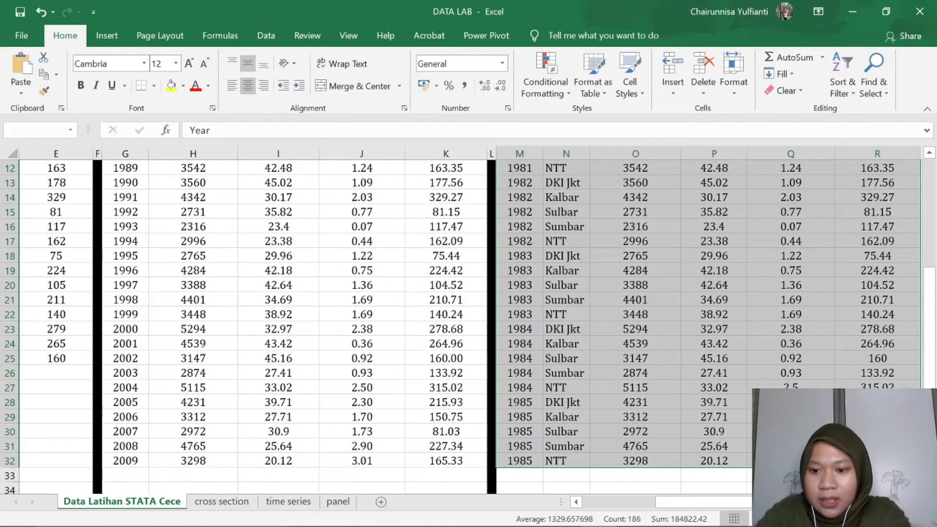
{"action": "scroll", "coordinate": [742, 310], "scroll_direction": "up", "scroll_amount": 4}
{"action": "right_click", "coordinate": [610, 245]}
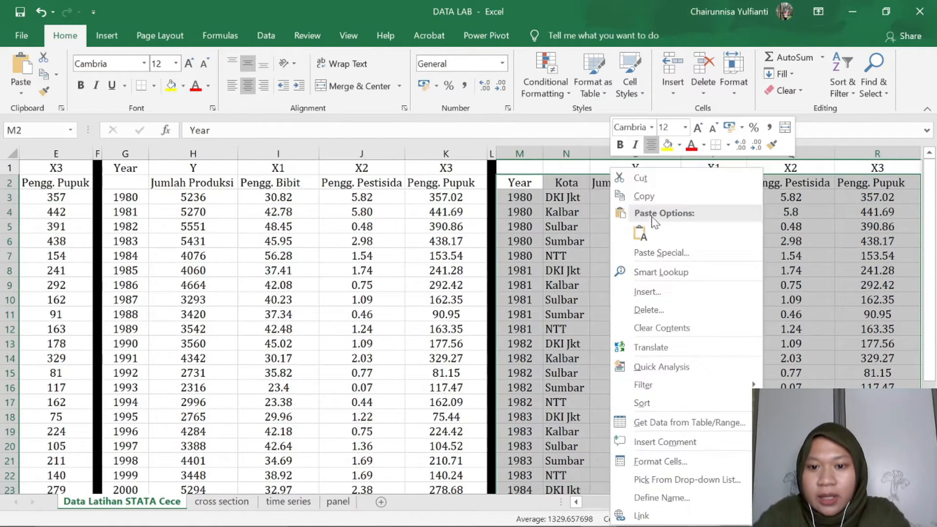
{"action": "left_click", "coordinate": [649, 195]}
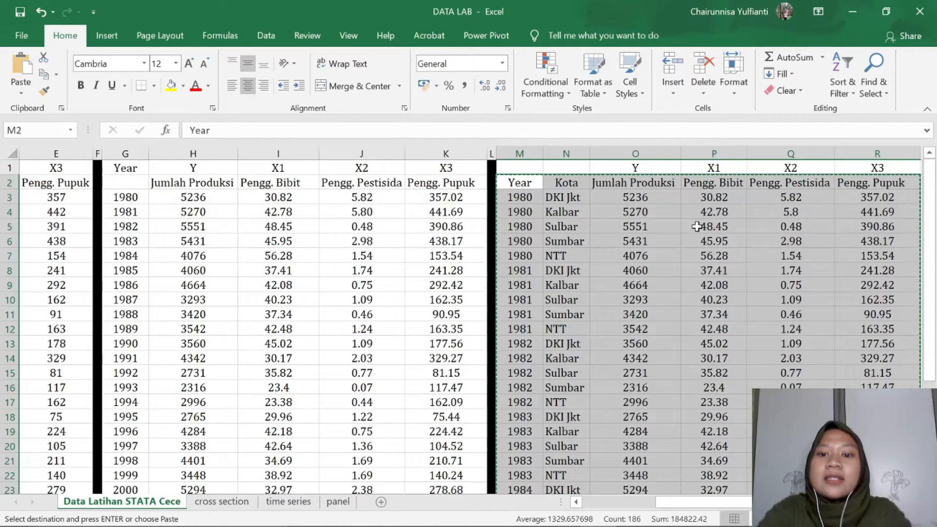
{"action": "right_click", "coordinate": [590, 256]}
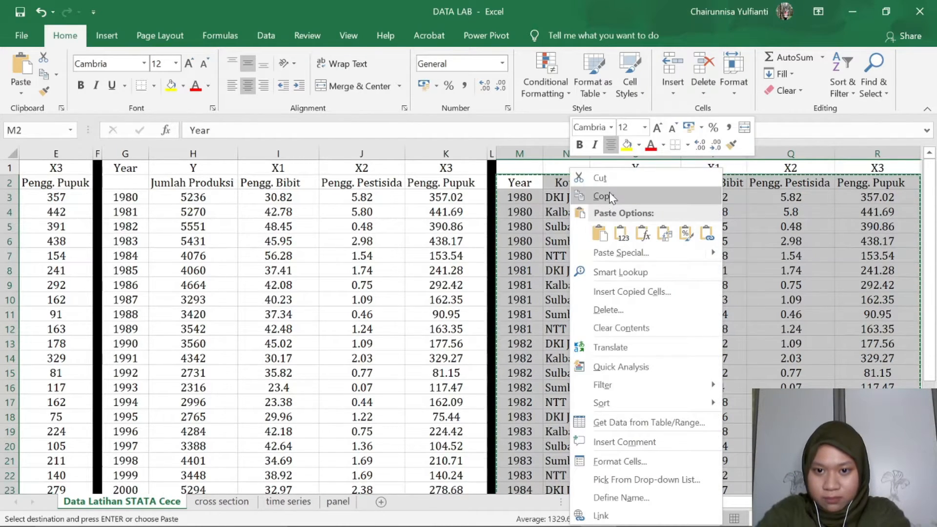
{"action": "key", "text": "Escape"}
Switch to Stata's Data Editor and paste the copied data at the first cell, treating the first row as variable names.
{"action": "mouse_move", "coordinate": [634, 519]}
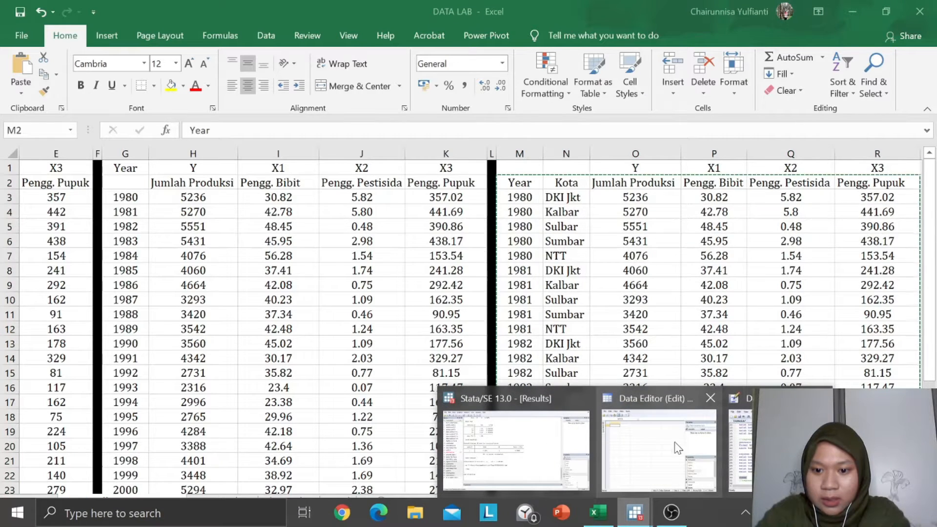
{"action": "left_click", "coordinate": [676, 446]}
{"action": "right_click", "coordinate": [360, 166]}
{"action": "left_click", "coordinate": [408, 185]}
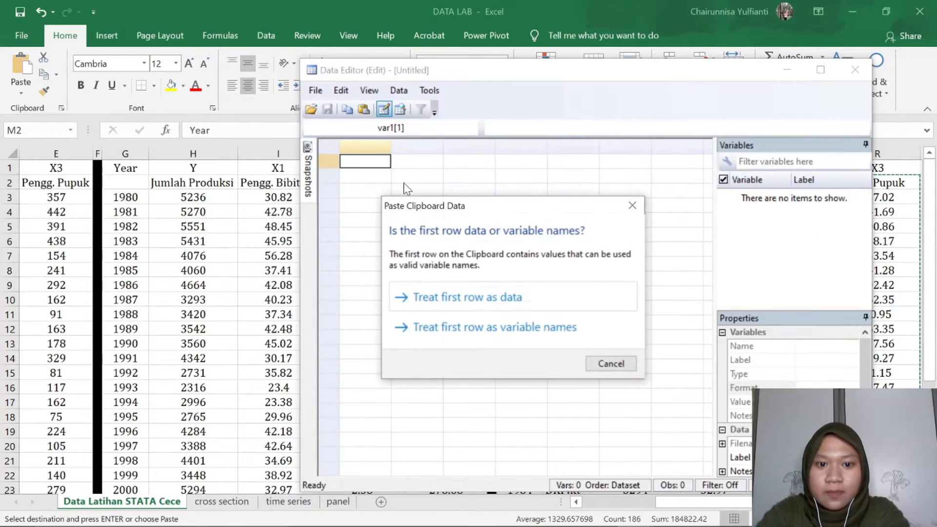
{"action": "left_click", "coordinate": [506, 329]}
{"action": "left_click_drag", "start_coordinate": [485, 470], "coordinate": [443, 459]}
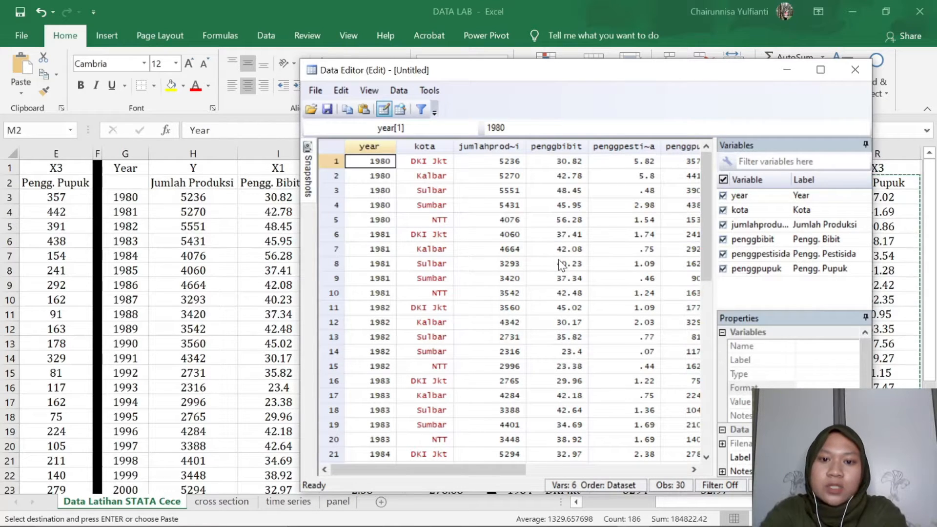
Examine the city names in the kota column of the pasted data.
{"action": "left_click", "coordinate": [428, 166]}
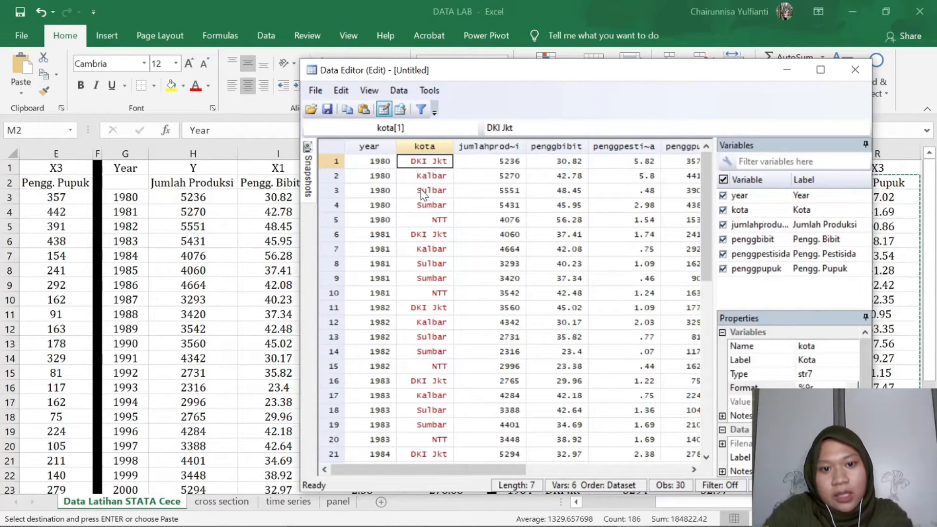
{"action": "left_click", "coordinate": [425, 192]}
{"action": "left_click", "coordinate": [423, 235]}
{"action": "left_click", "coordinate": [430, 165]}
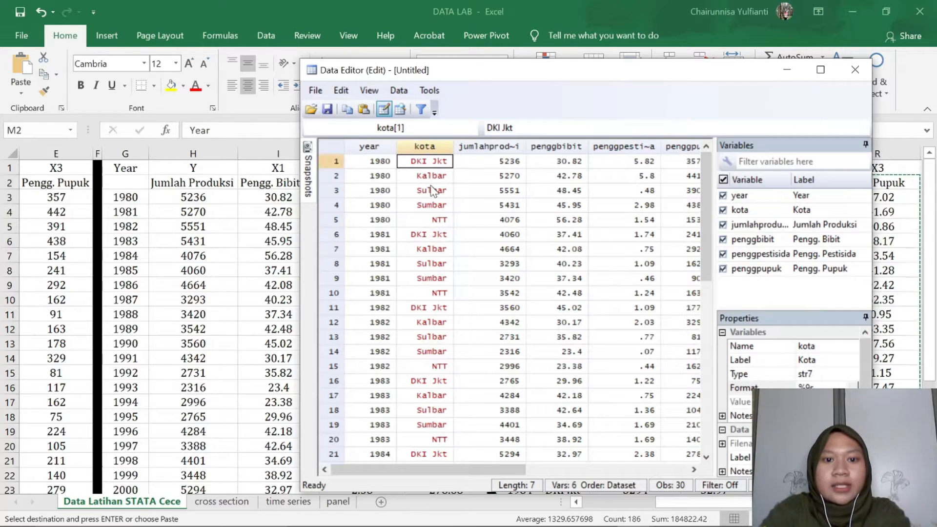
{"action": "left_click", "coordinate": [432, 190]}
{"action": "left_click", "coordinate": [429, 210]}
{"action": "left_click", "coordinate": [429, 219]}
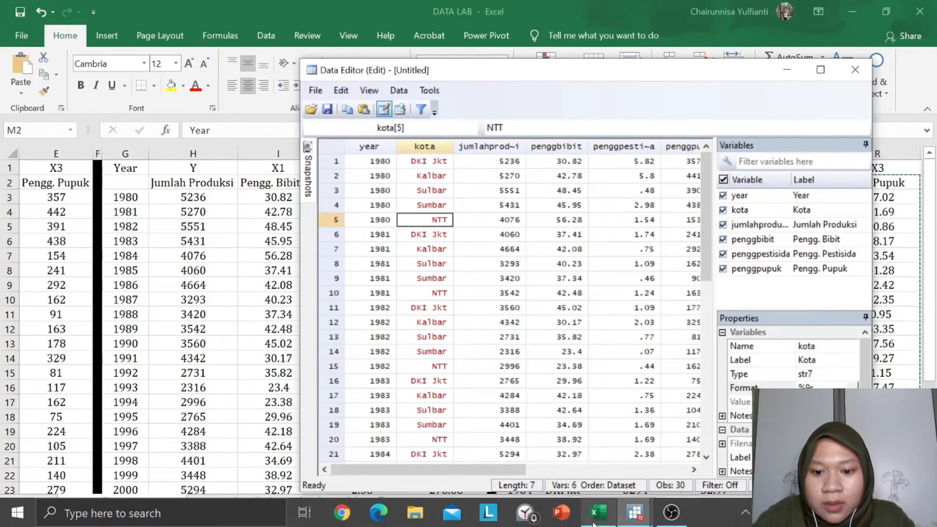
Start creating a new float variable named crossec in the Results window, with the specified value 1 as its contents.
{"action": "left_click", "coordinate": [634, 512]}
{"action": "left_click", "coordinate": [517, 449]}
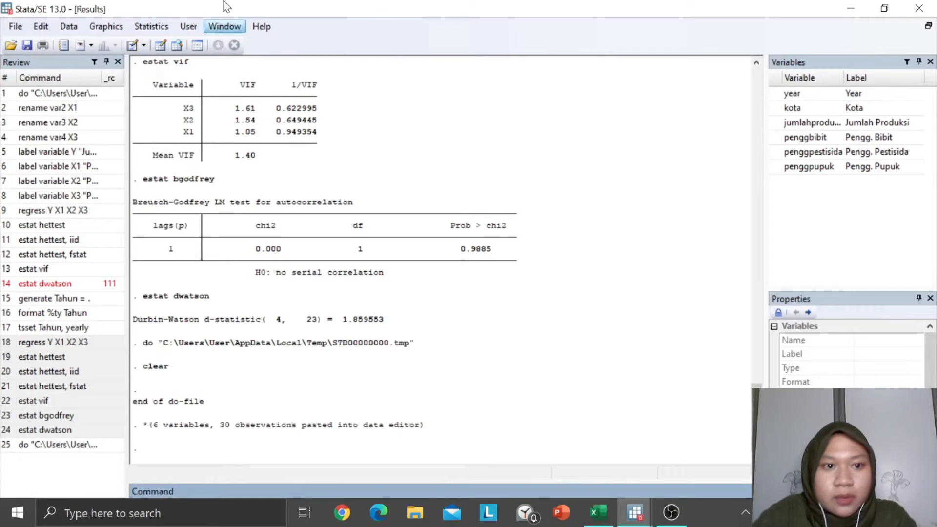
{"action": "left_click", "coordinate": [69, 27]}
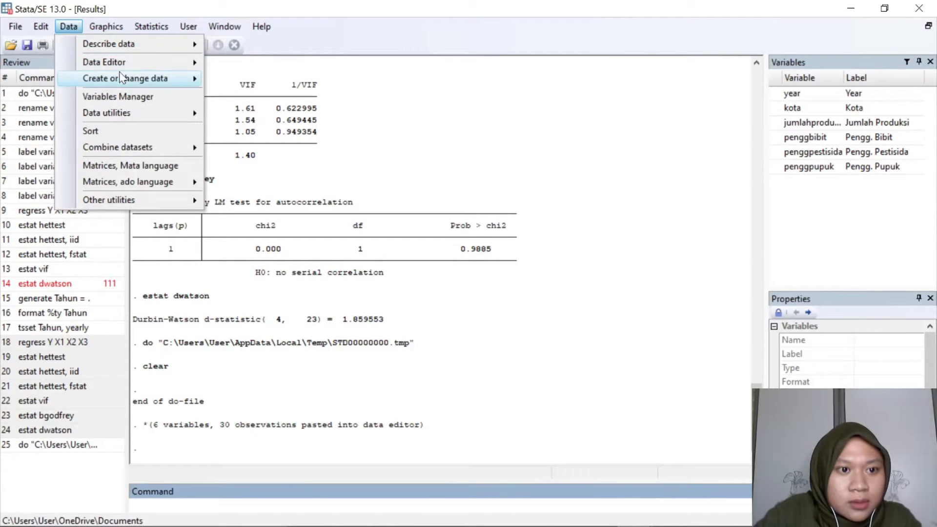
{"action": "mouse_move", "coordinate": [170, 78]}
{"action": "left_click", "coordinate": [266, 81]}
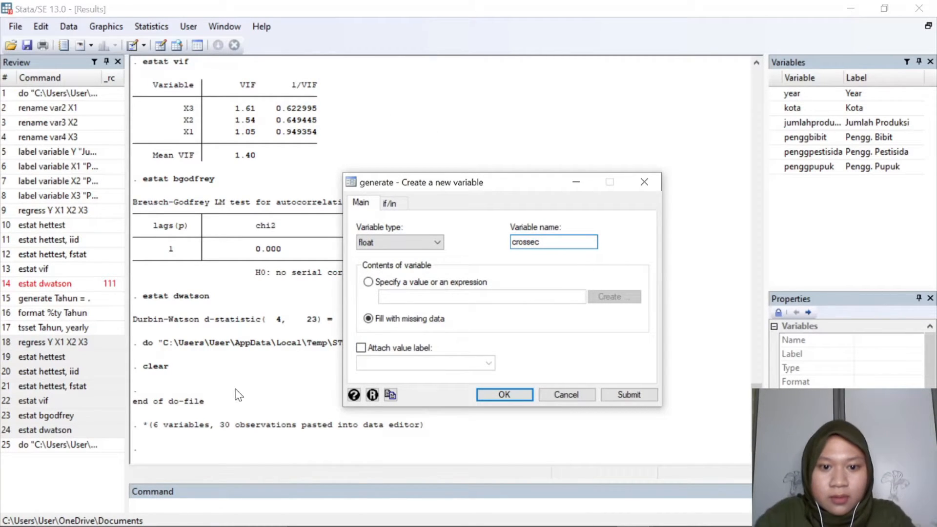
{"action": "left_click", "coordinate": [412, 284]}
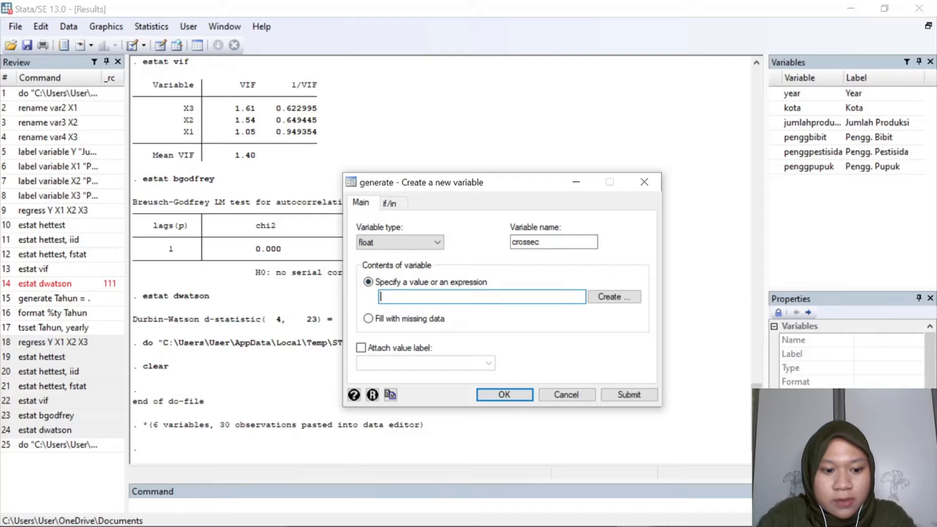
Restrict the new variable to observations matching kota == "DKI Jkt" and generate it, keeping the definition dialog open.
{"action": "left_click", "coordinate": [390, 203]}
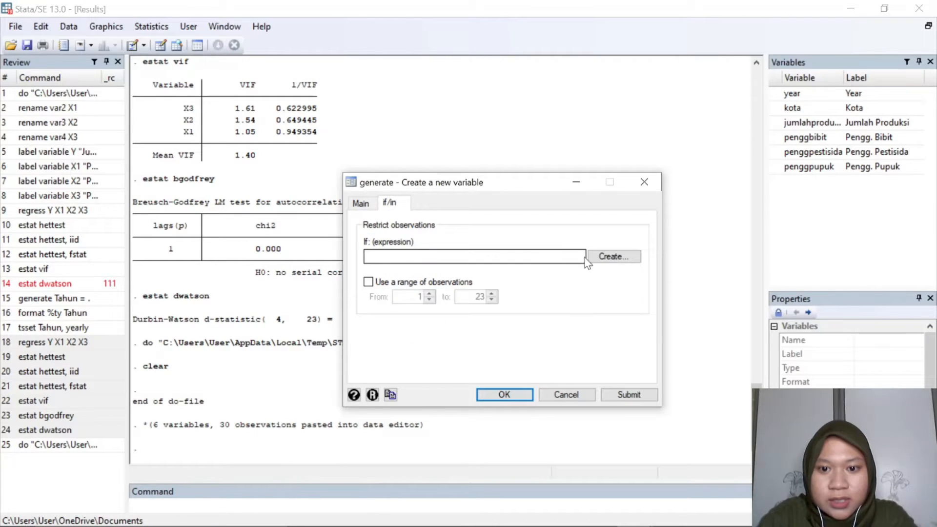
{"action": "left_click", "coordinate": [605, 258]}
{"action": "left_click", "coordinate": [400, 297]}
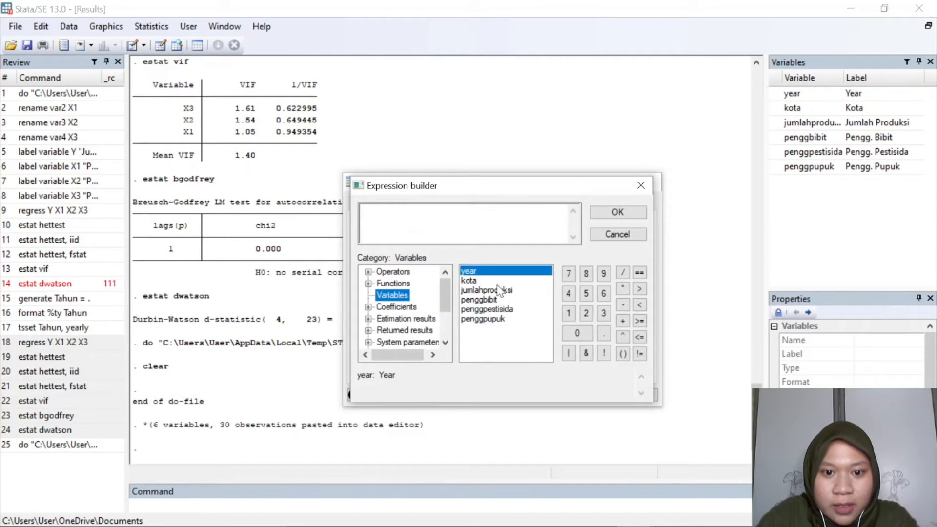
{"action": "double_click", "coordinate": [470, 280]}
{"action": "left_click", "coordinate": [640, 272]}
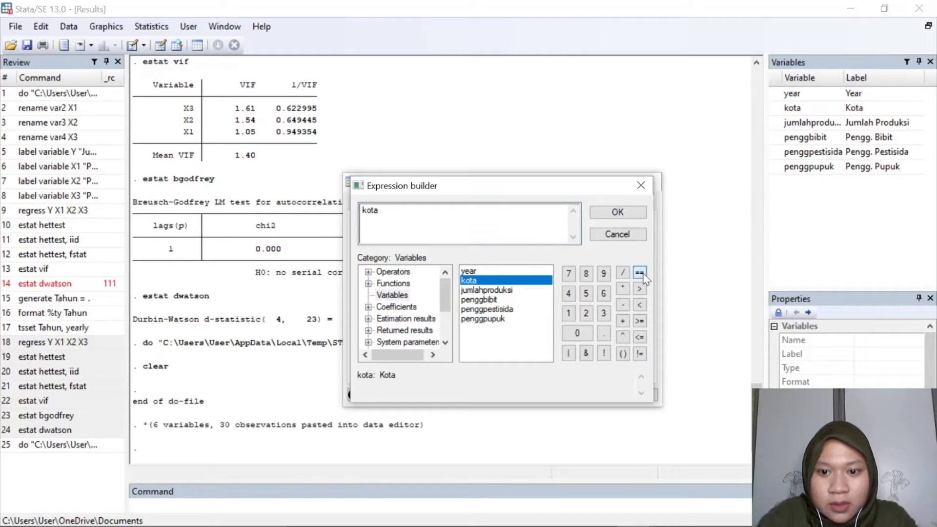
{"action": "key", "text": "Caps_Lock"}
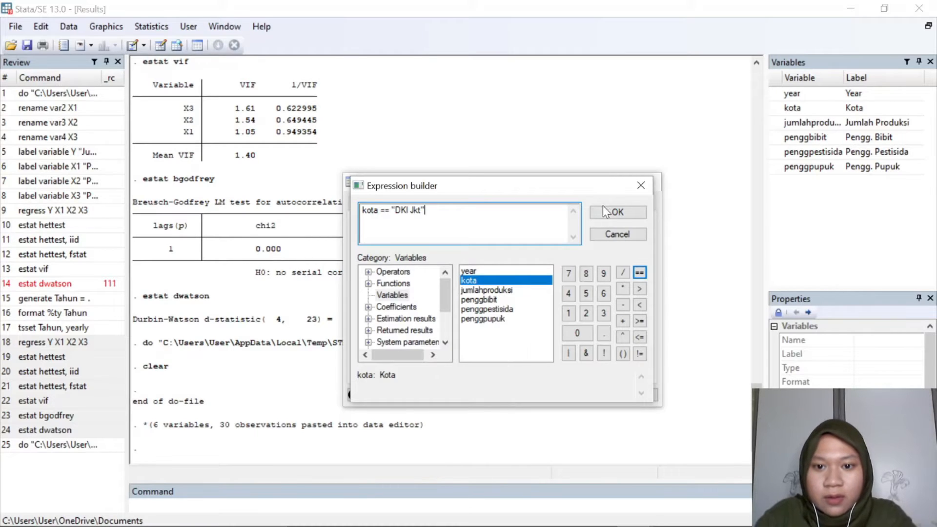
{"action": "left_click", "coordinate": [618, 211]}
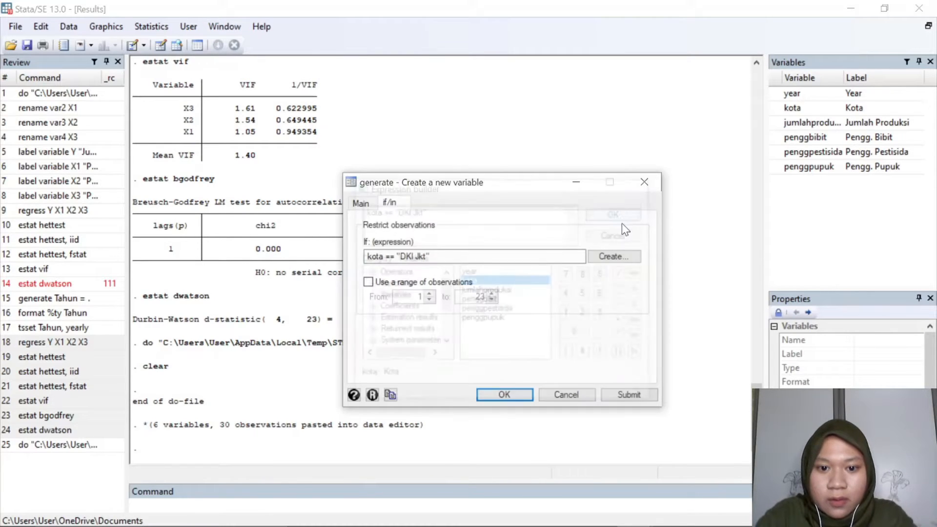
{"action": "left_click", "coordinate": [621, 394]}
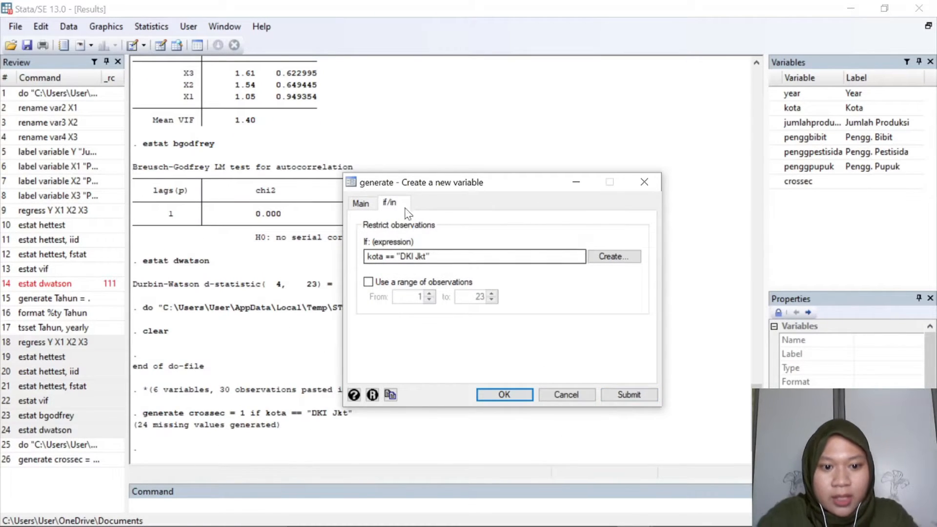
Check the crossec column in the Data Editor, then minimize the editor.
{"action": "left_click_drag", "start_coordinate": [442, 180], "coordinate": [566, 158]}
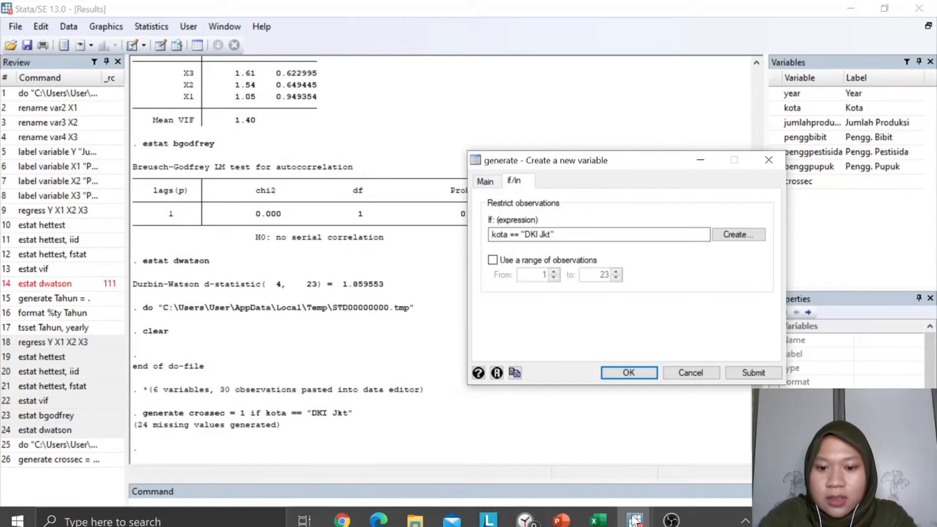
{"action": "mouse_move", "coordinate": [634, 518]}
{"action": "left_click", "coordinate": [619, 479]}
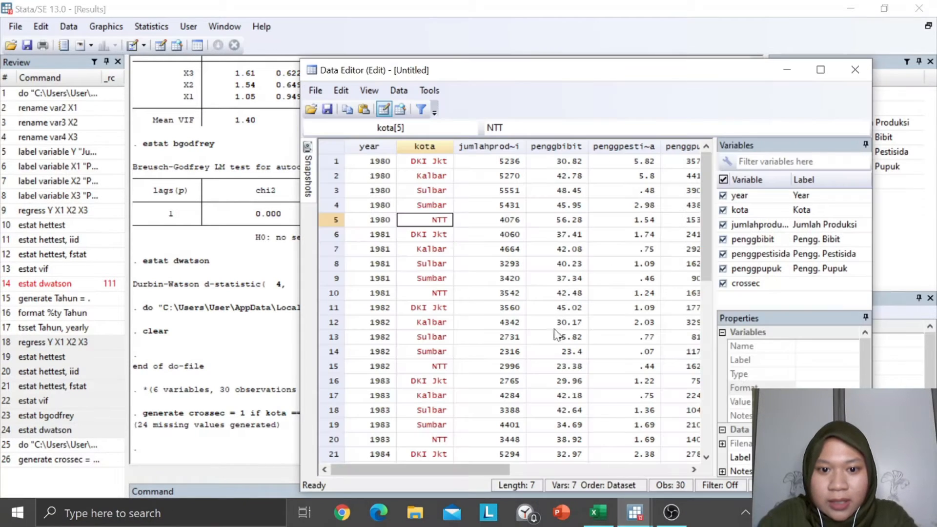
{"action": "left_click_drag", "start_coordinate": [480, 470], "coordinate": [598, 468]}
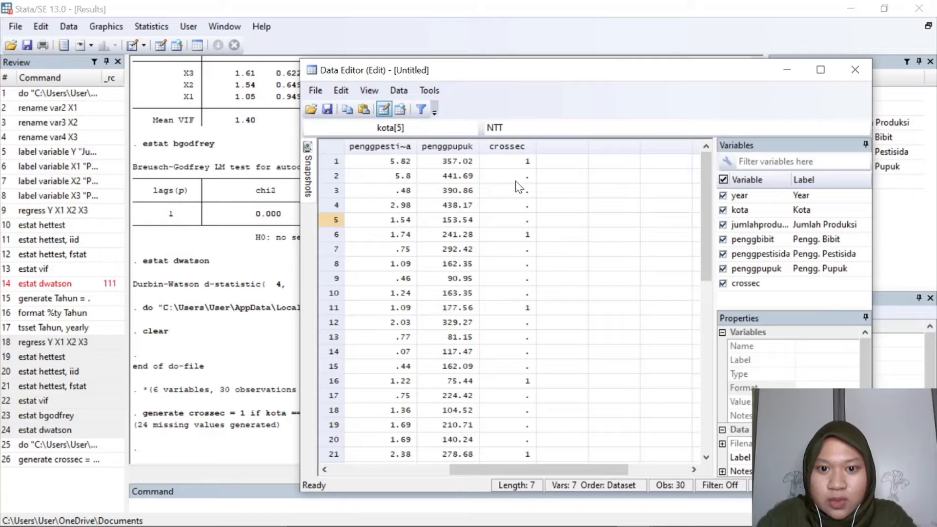
{"action": "left_click", "coordinate": [515, 163]}
{"action": "left_click", "coordinate": [516, 152]}
{"action": "left_click", "coordinate": [510, 205]}
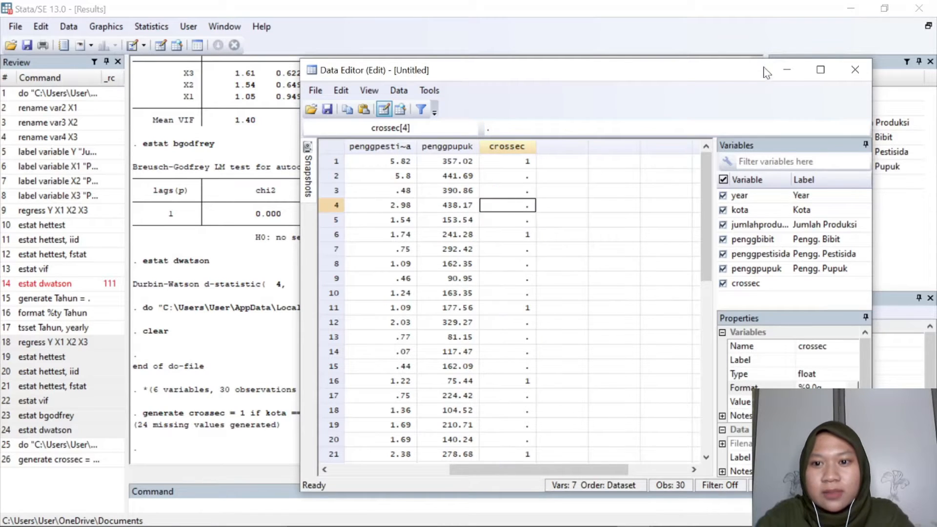
{"action": "left_click", "coordinate": [513, 149]}
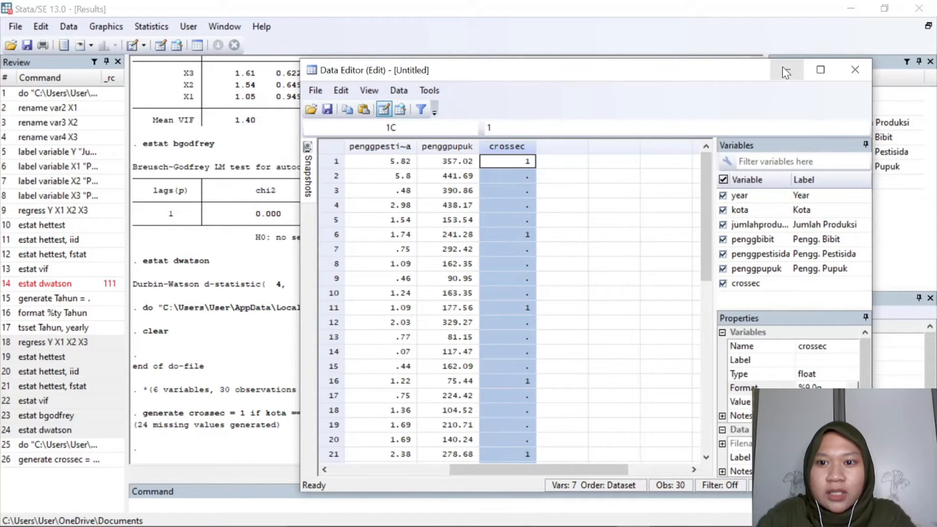
{"action": "left_click", "coordinate": [783, 66]}
Try to generate crossec again with the value 1, then dismiss the variable creation dialog.
{"action": "left_click_drag", "start_coordinate": [483, 165], "coordinate": [403, 166]}
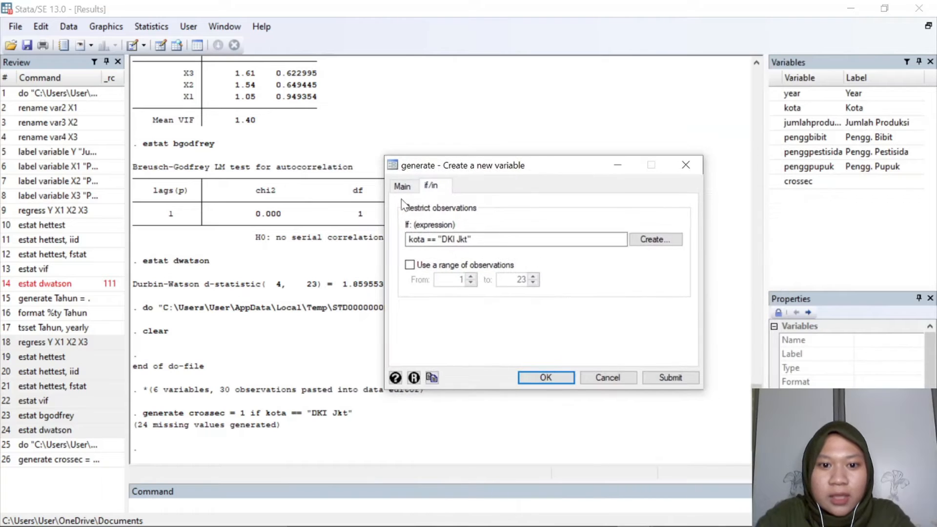
{"action": "left_click", "coordinate": [402, 186]}
{"action": "left_click", "coordinate": [425, 279]}
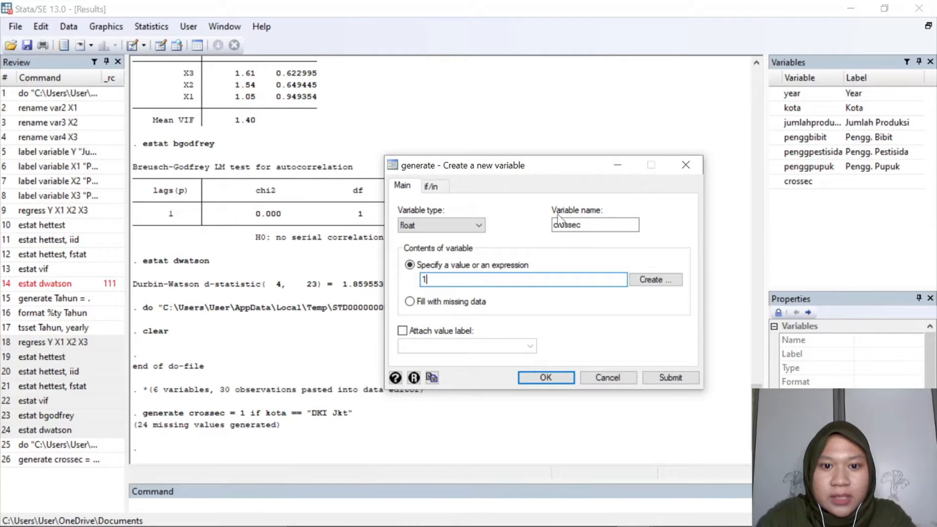
{"action": "left_click", "coordinate": [545, 378]}
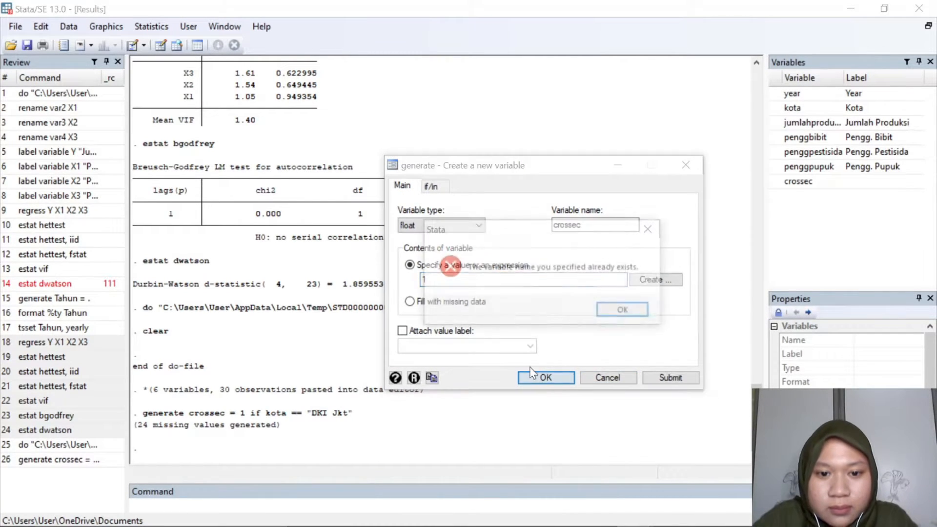
{"action": "left_click", "coordinate": [626, 313]}
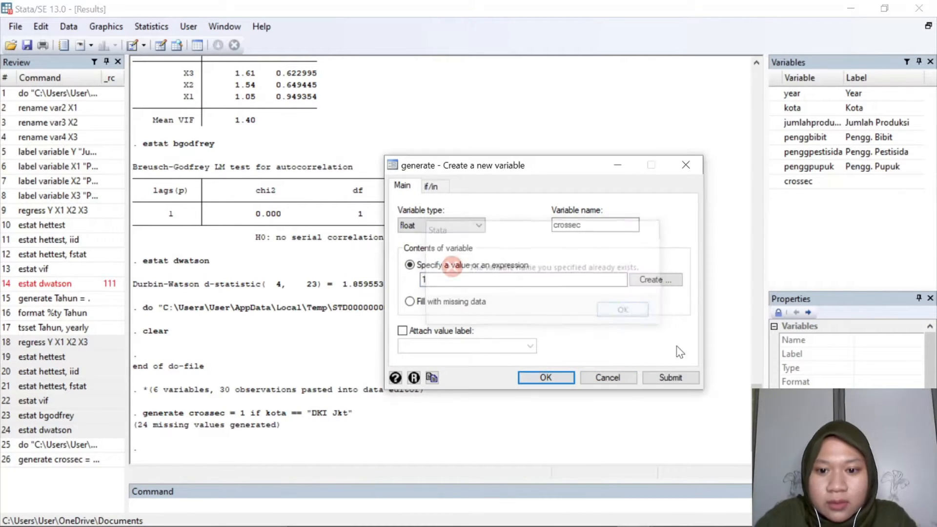
{"action": "left_click", "coordinate": [606, 378]}
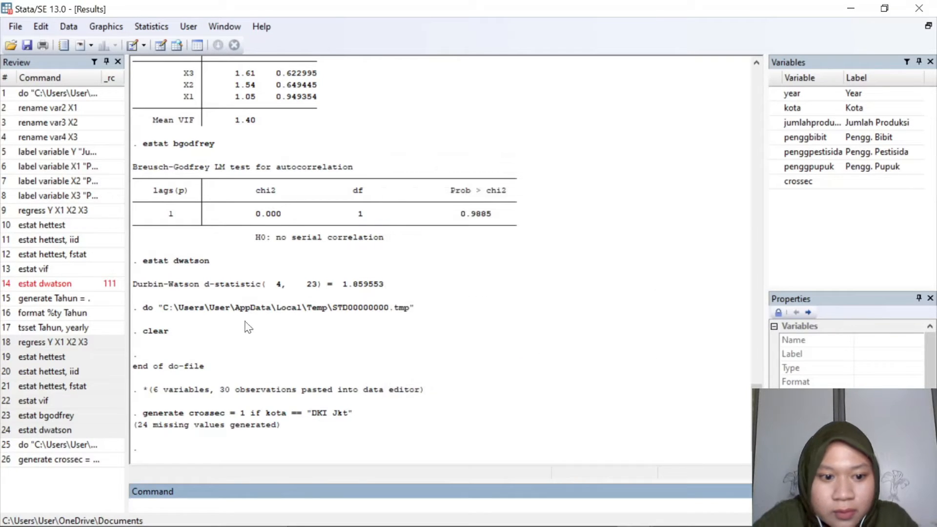
Start replacing the contents of the existing variable crossec, with 2 as the new contents.
{"action": "left_click", "coordinate": [71, 32]}
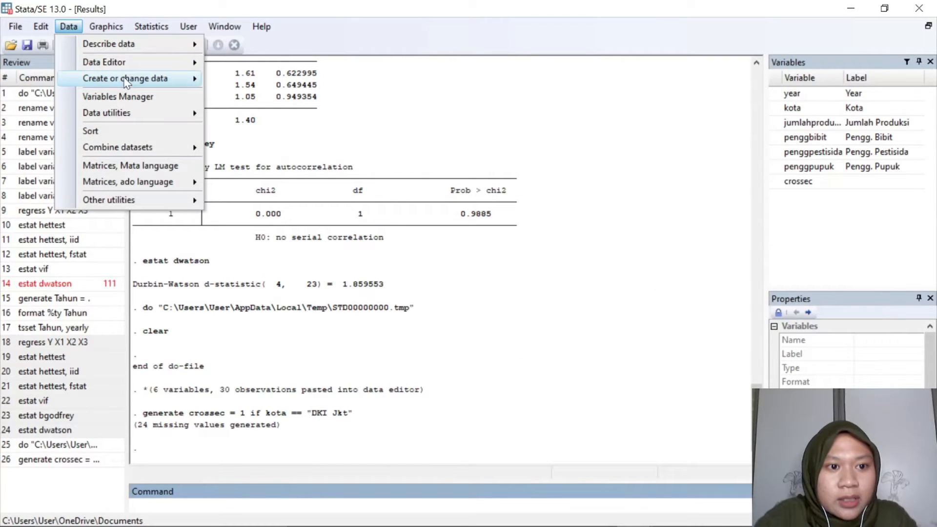
{"action": "mouse_move", "coordinate": [194, 79]}
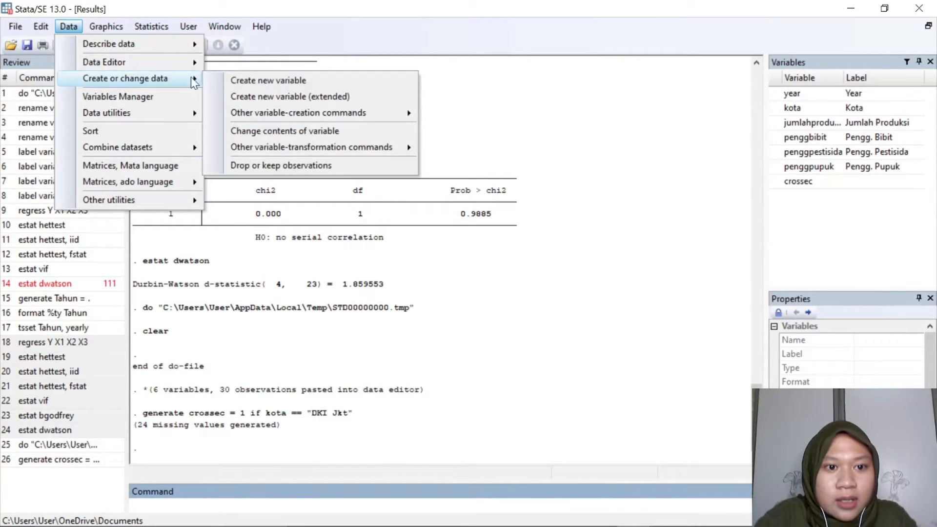
{"action": "left_click", "coordinate": [283, 132]}
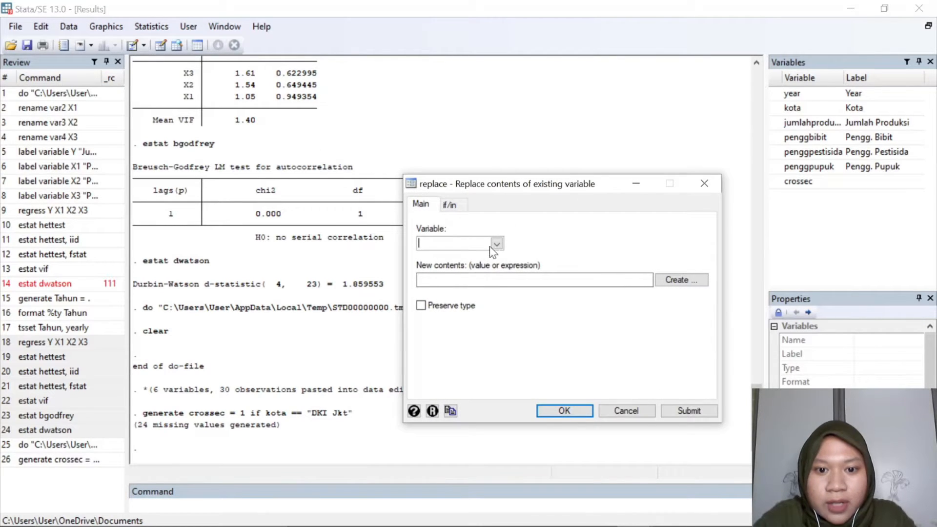
{"action": "left_click", "coordinate": [490, 247]}
{"action": "left_click", "coordinate": [481, 314]}
{"action": "key", "text": "Tab"}
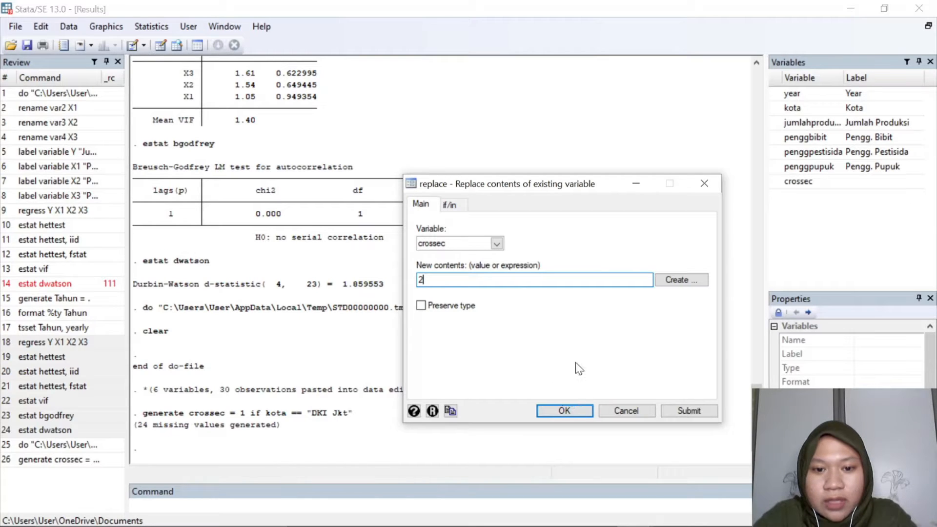
Restrict the replacement to observations matching kota == "Kalbar" and submit it, keeping the replace dialog open.
{"action": "left_click", "coordinate": [449, 205]}
{"action": "left_click", "coordinate": [679, 256]}
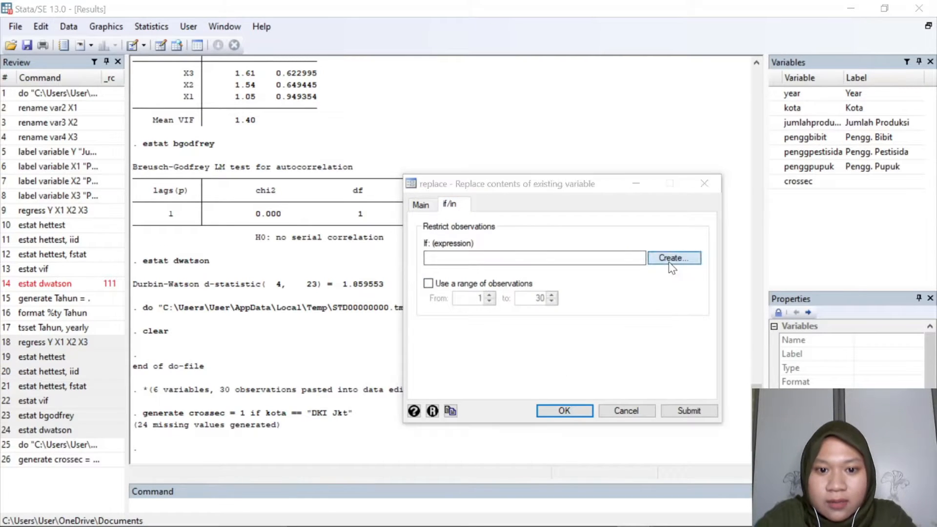
{"action": "left_click", "coordinate": [451, 305]}
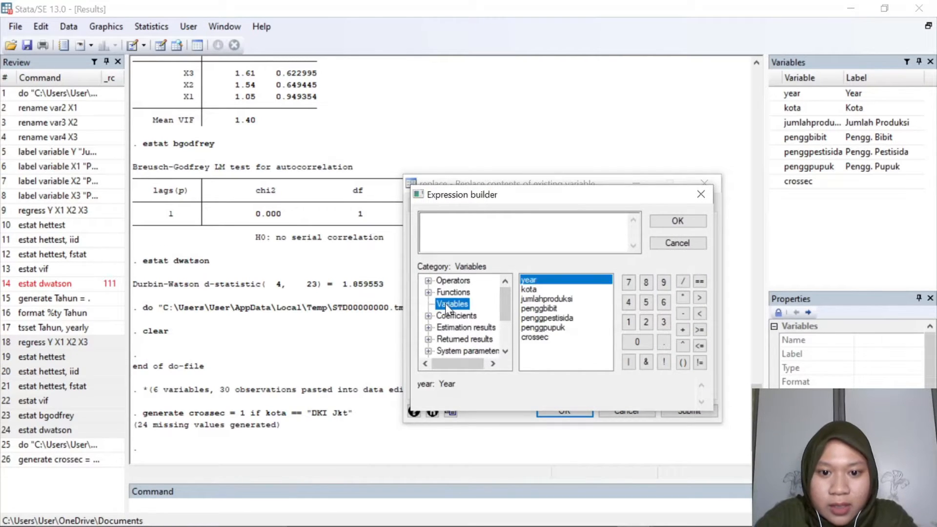
{"action": "double_click", "coordinate": [529, 289]}
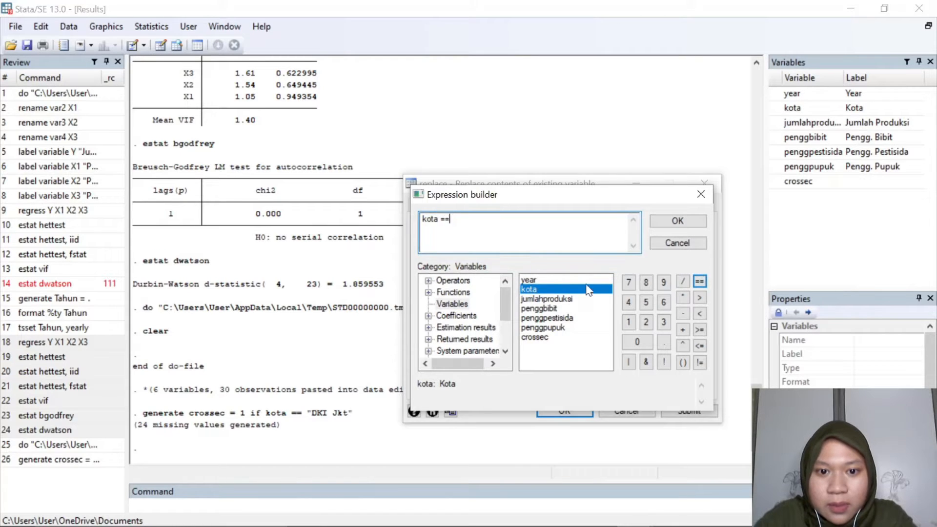
{"action": "key", "text": "Caps_Lock"}
{"action": "type", "text": "K"}
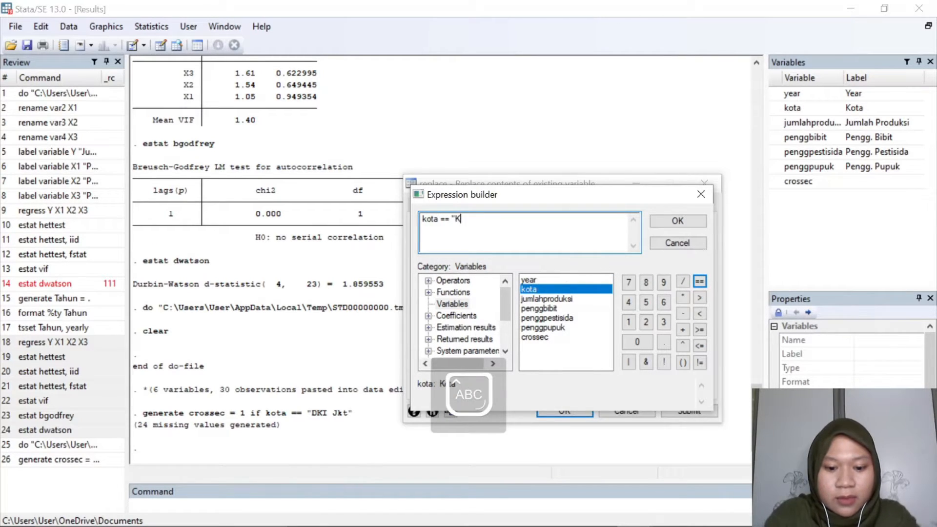
{"action": "type", "text": "albar\""}
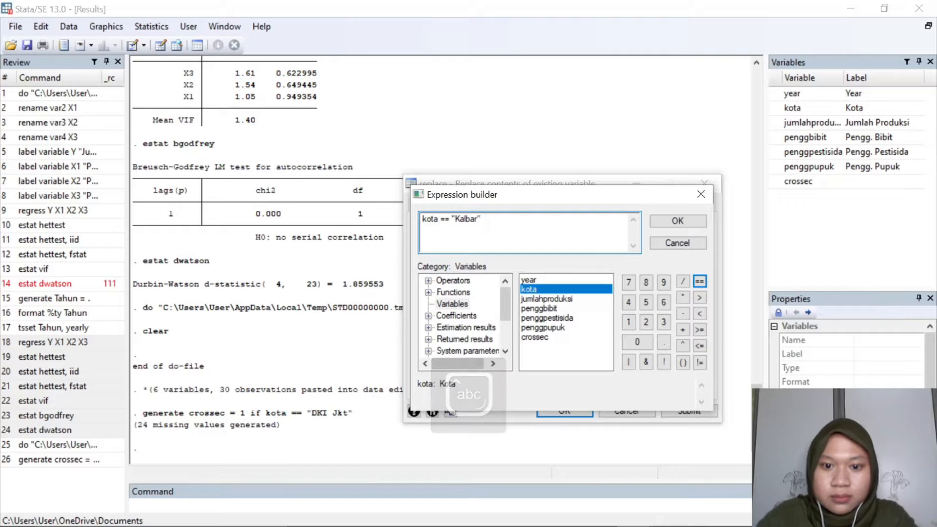
{"action": "left_click", "coordinate": [678, 221]}
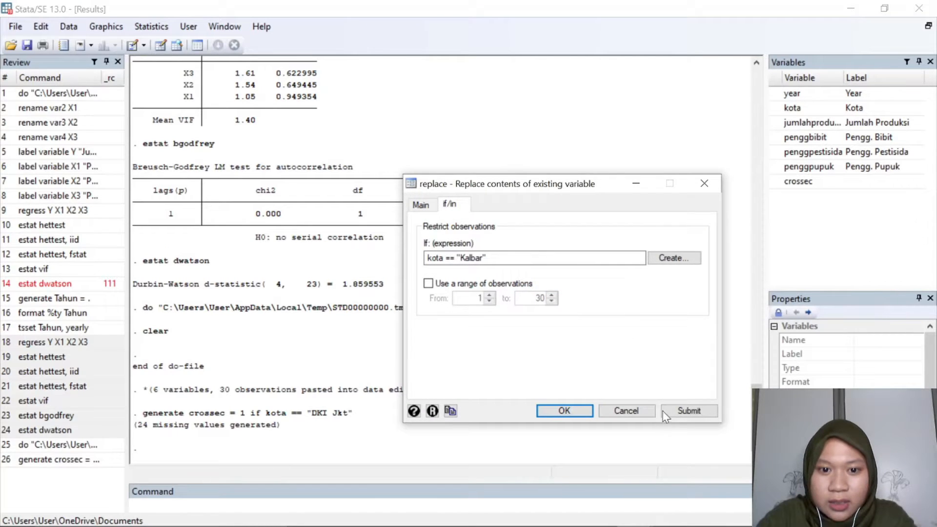
{"action": "left_click", "coordinate": [421, 205]}
{"action": "left_click", "coordinate": [450, 204]}
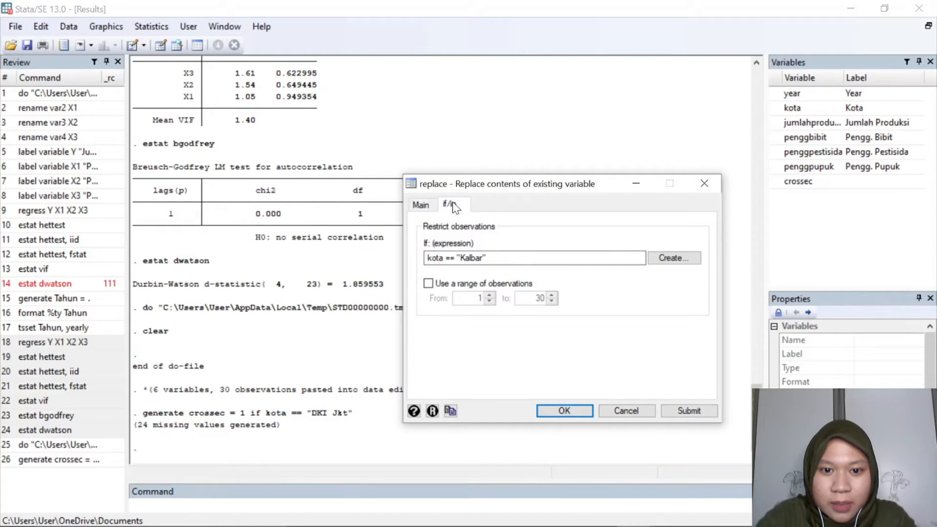
{"action": "left_click", "coordinate": [674, 411]}
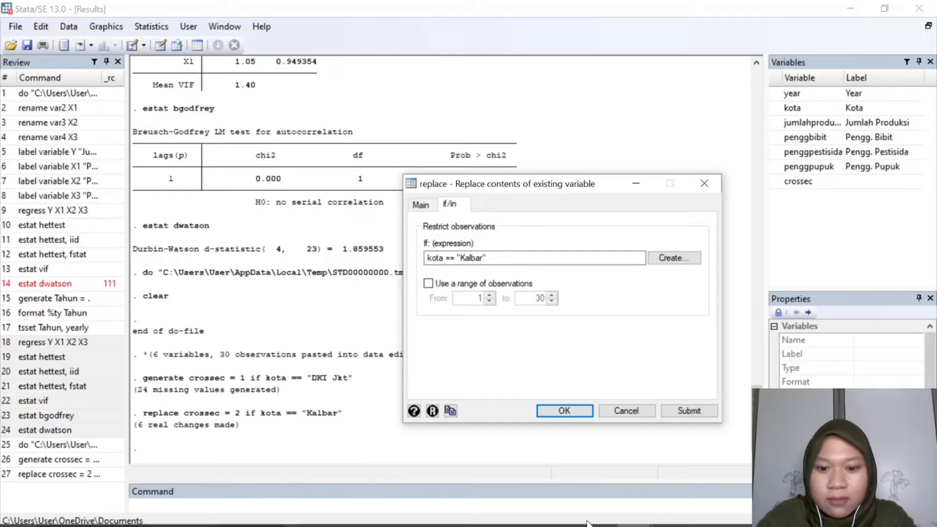
Check the crossec column and the third city under kota in the Data Editor, then minimize the editor.
{"action": "left_click", "coordinate": [586, 442]}
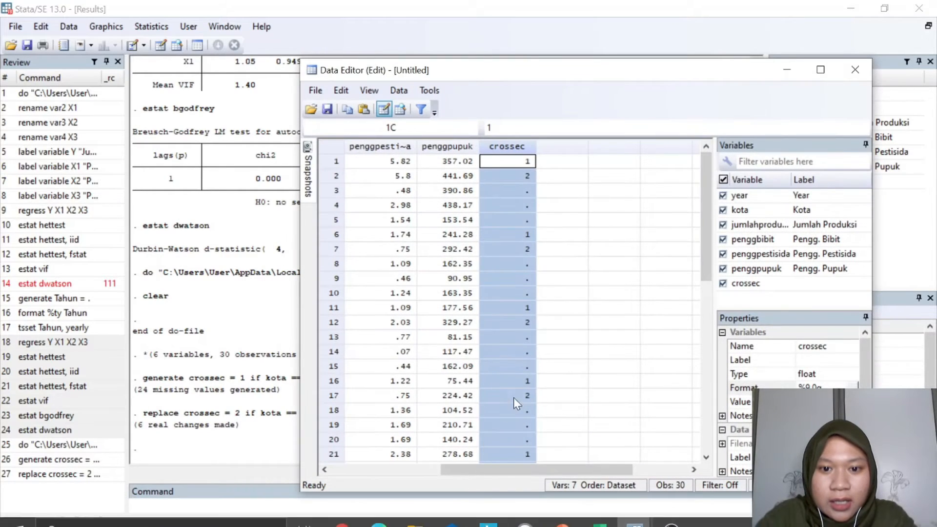
{"action": "left_click", "coordinate": [562, 191]}
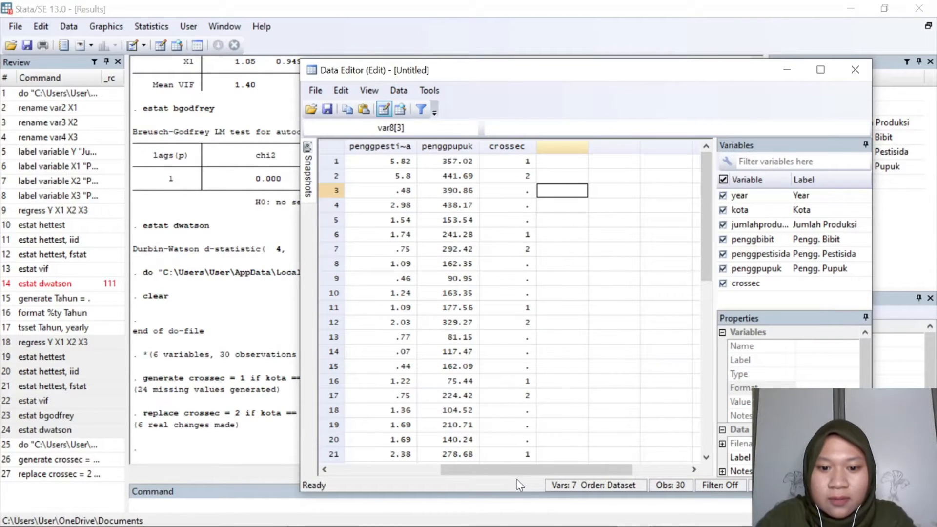
{"action": "left_click_drag", "start_coordinate": [488, 470], "coordinate": [372, 428]}
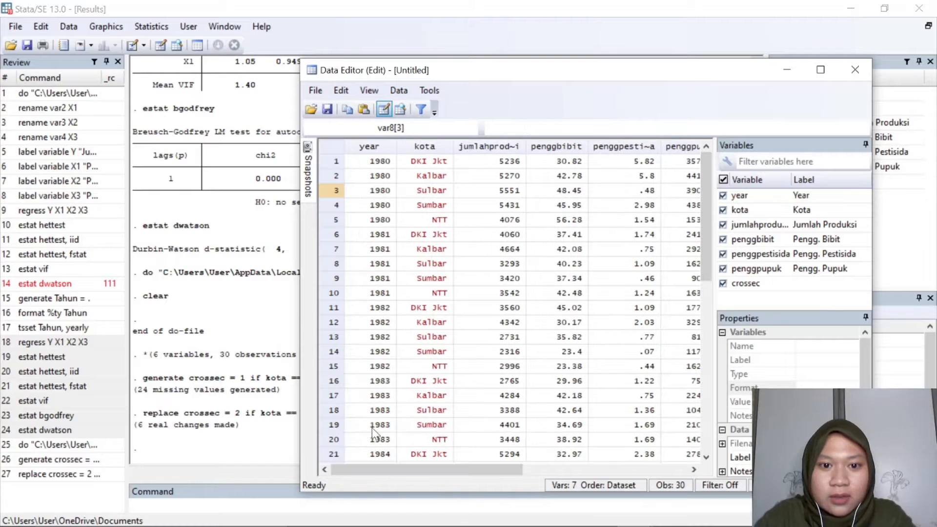
{"action": "left_click", "coordinate": [424, 192]}
{"action": "left_click", "coordinate": [785, 71]}
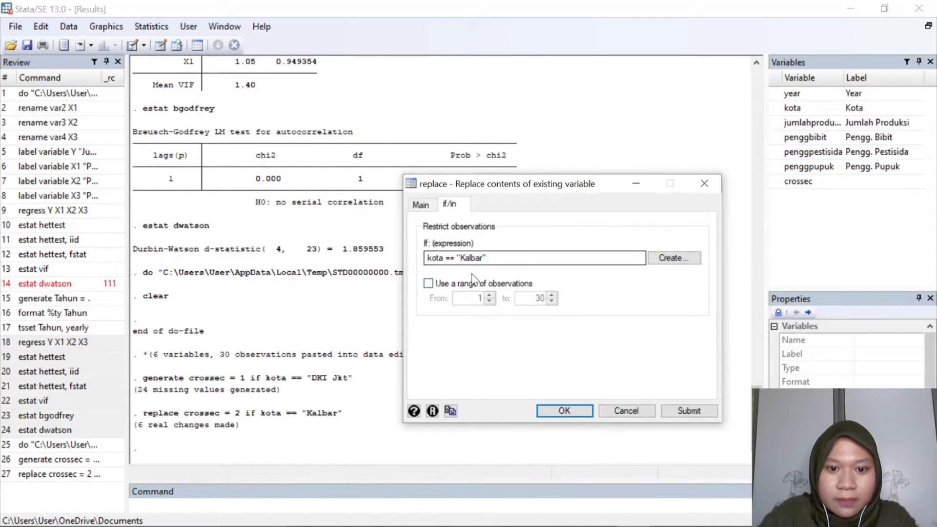
Replace crossec with 3 for observations matching kota == "Sulbar", keeping the replace dialog open.
{"action": "left_click", "coordinate": [422, 205]}
{"action": "left_click", "coordinate": [429, 280]}
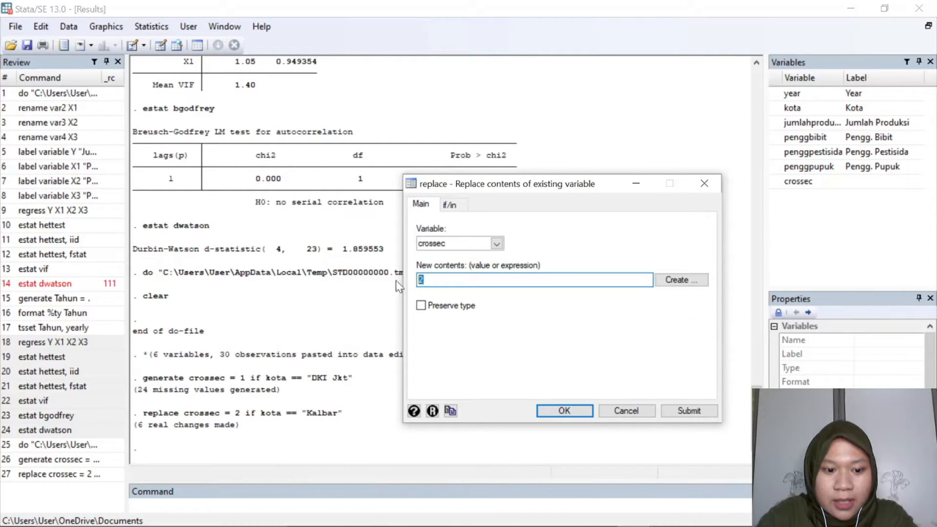
{"action": "type", "text": "3"}
{"action": "left_click", "coordinate": [453, 205]}
{"action": "left_click", "coordinate": [483, 258]}
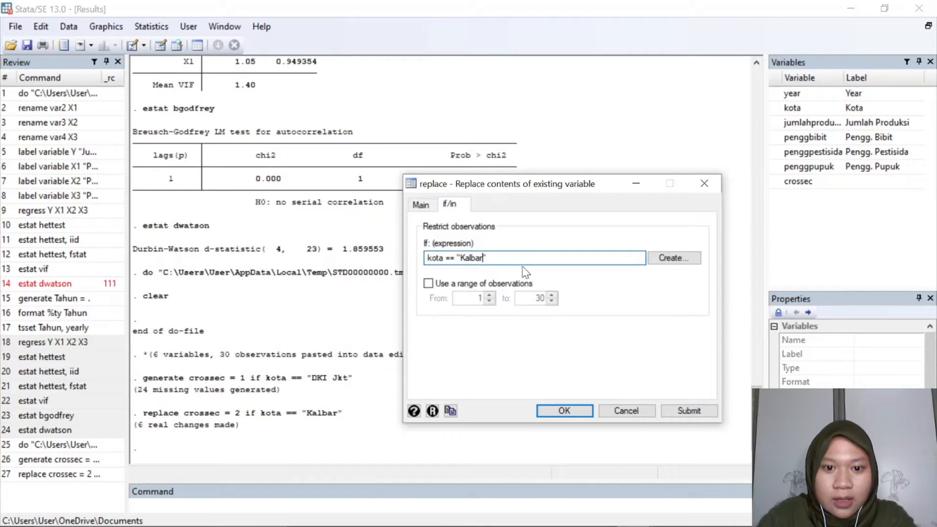
{"action": "key", "text": "BackSpace"}
{"action": "key", "text": "BackSpace"}
{"action": "key", "text": "BackSpace"}
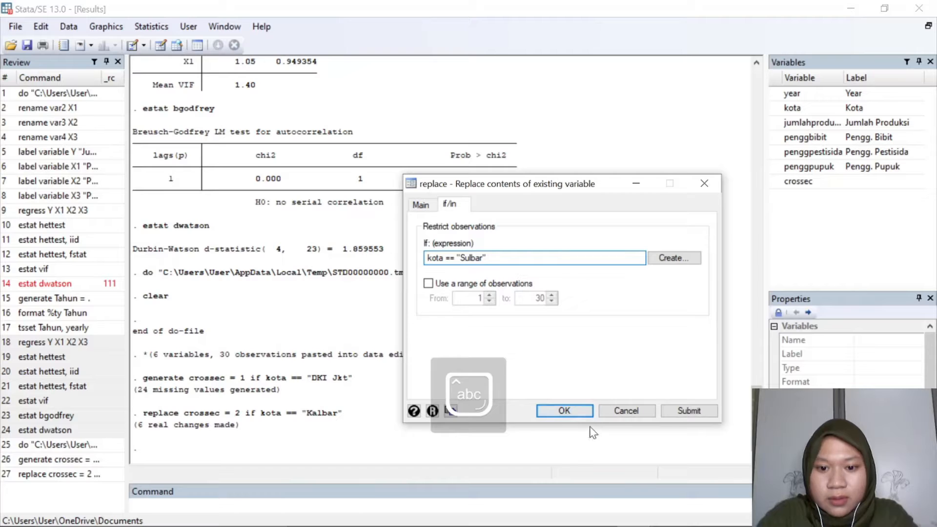
{"action": "left_click", "coordinate": [689, 411]}
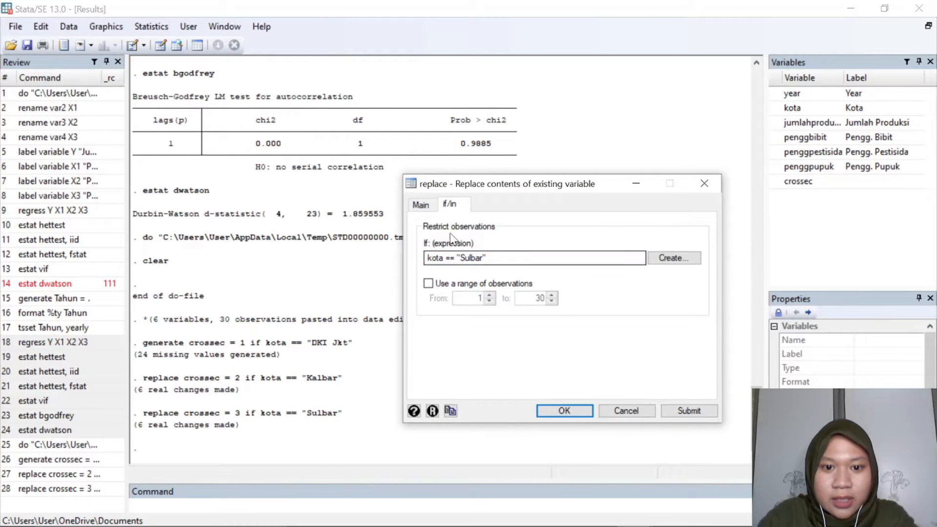
Look up the fourth city under kota in the Data Editor, then minimize the editor.
{"action": "left_click", "coordinate": [421, 205]}
{"action": "mouse_move", "coordinate": [630, 519]}
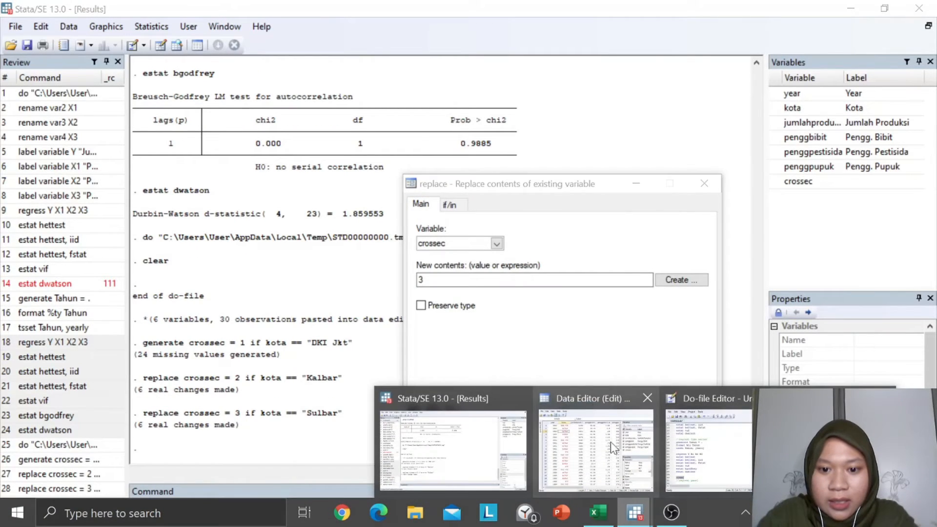
{"action": "left_click", "coordinate": [525, 425]}
{"action": "left_click", "coordinate": [432, 208]}
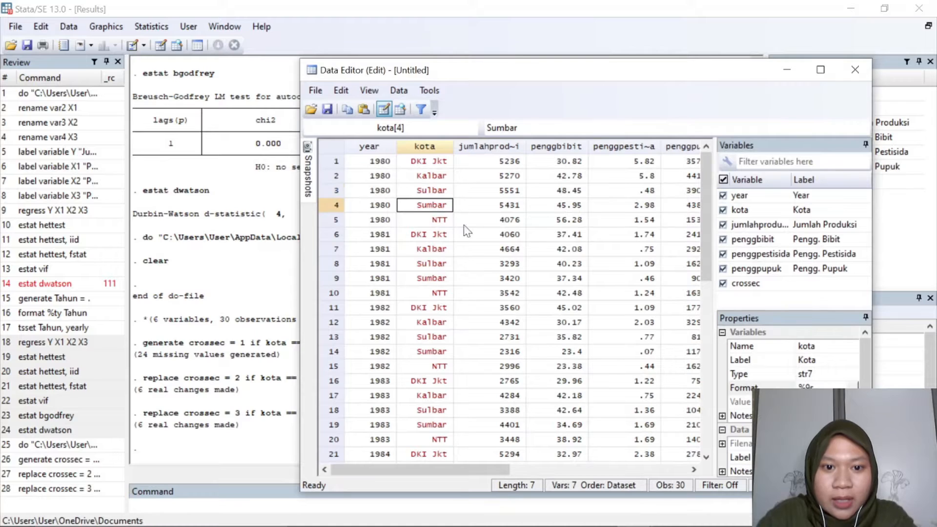
{"action": "left_click", "coordinate": [787, 70]}
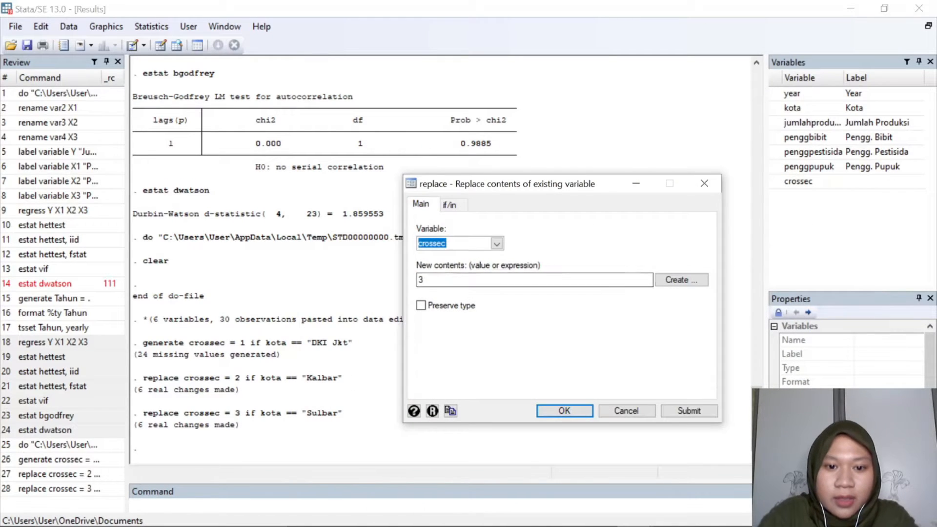
Replace crossec with 4 for observations matching kota == "Sumbar", keeping the replace dialog open.
{"action": "left_click", "coordinate": [422, 280]}
{"action": "type", "text": "4"}
{"action": "left_click", "coordinate": [451, 205]}
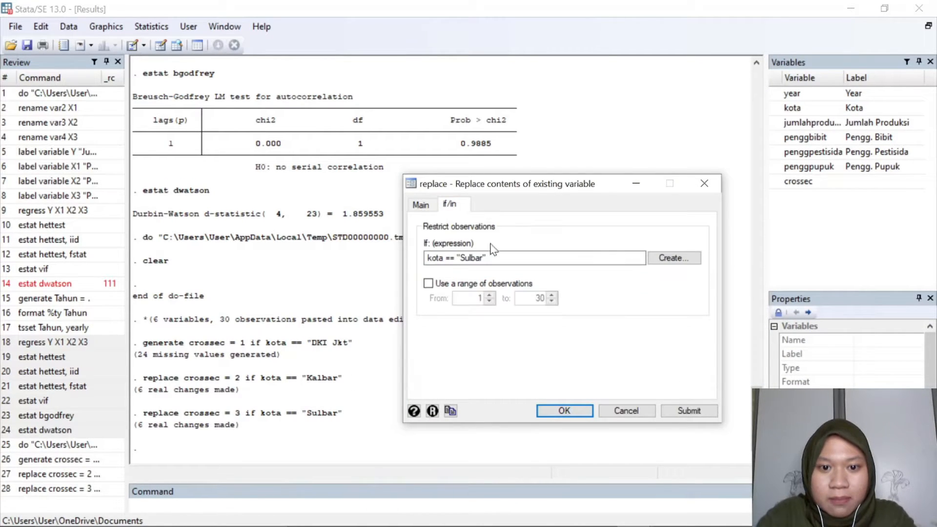
{"action": "left_click", "coordinate": [467, 258]}
{"action": "key", "text": "BackSpace"}
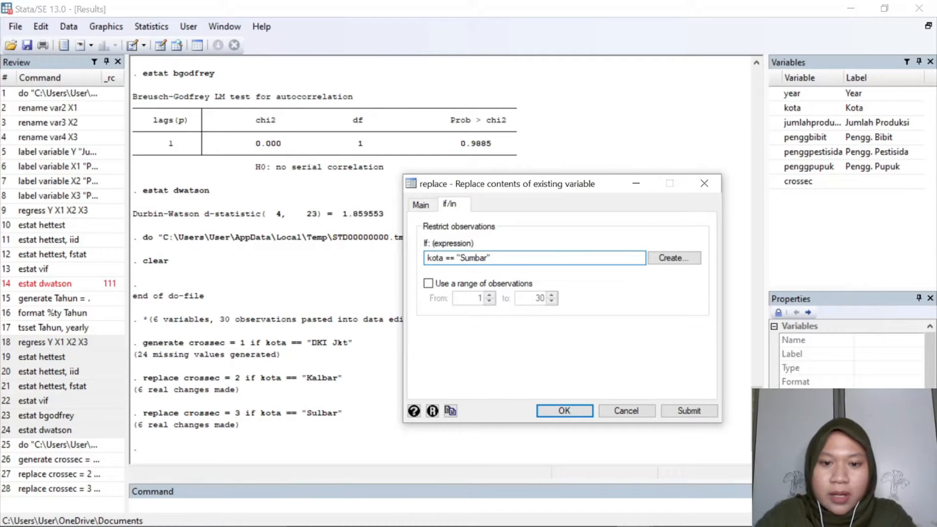
{"action": "left_click", "coordinate": [689, 410]}
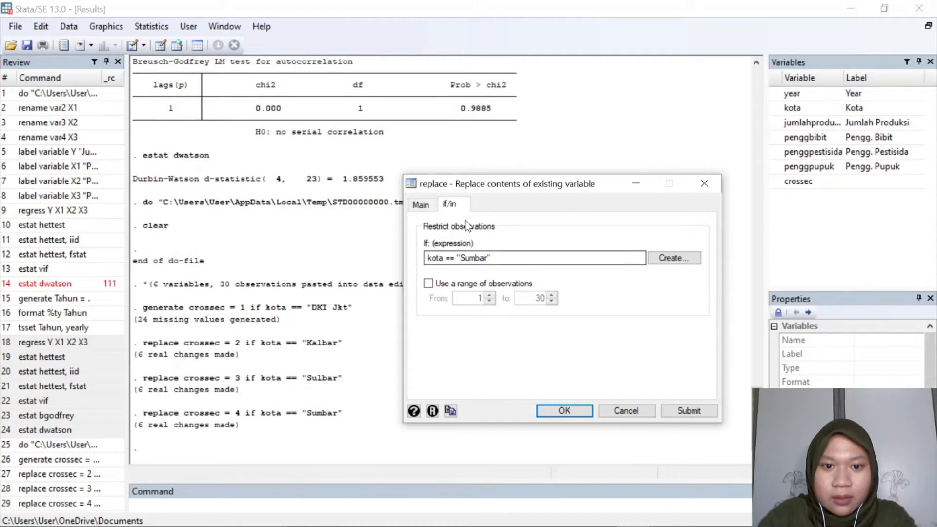
Look up the fifth city under kota in the Data Editor, then minimize the editor.
{"action": "left_click", "coordinate": [421, 205]}
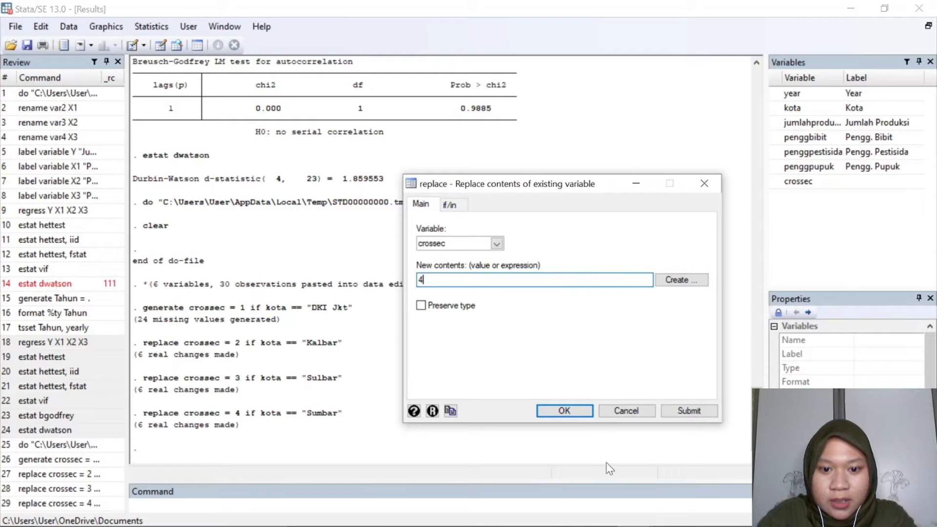
{"action": "left_click", "coordinate": [632, 520]}
{"action": "left_click", "coordinate": [519, 440]}
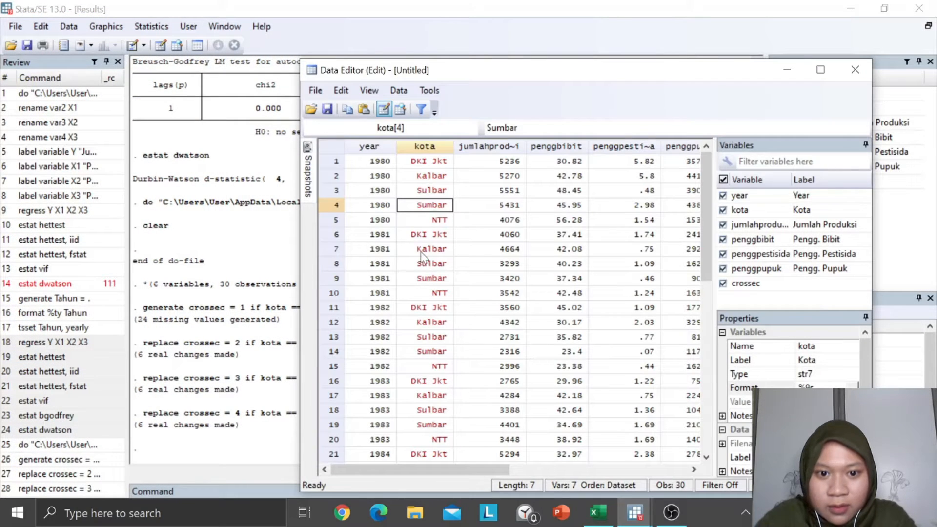
{"action": "left_click", "coordinate": [423, 220]}
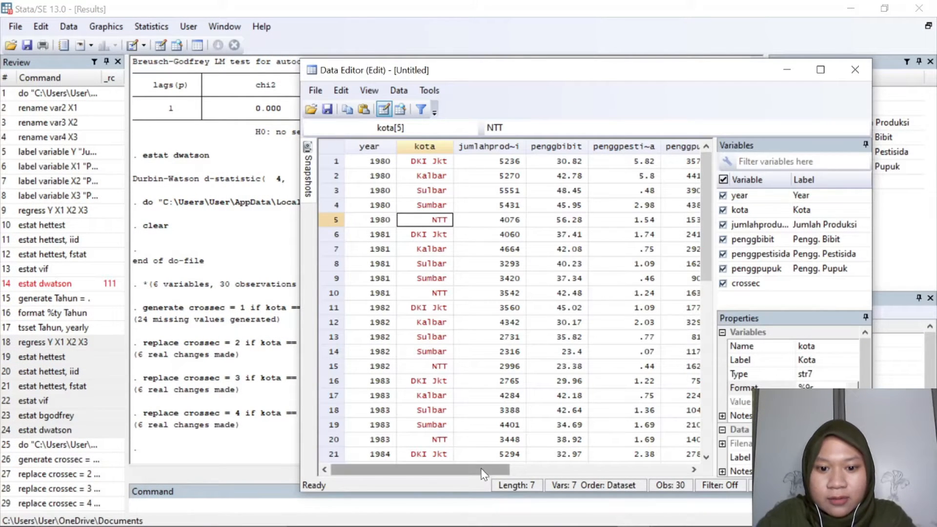
{"action": "mouse_move", "coordinate": [420, 470]}
{"action": "left_mouse_down"}
{"action": "mouse_move", "coordinate": [494, 469]}
{"action": "mouse_move", "coordinate": [410, 470]}
{"action": "left_mouse_up"}
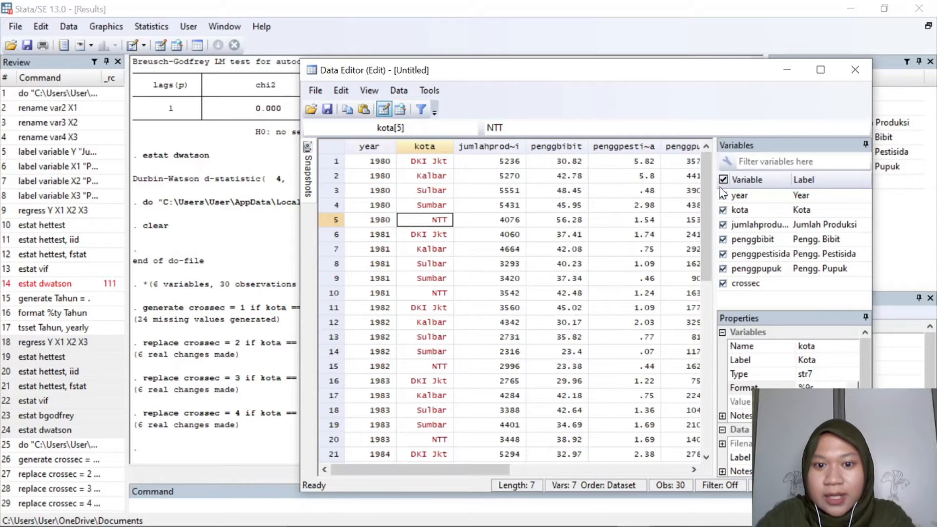
{"action": "left_click", "coordinate": [775, 75]}
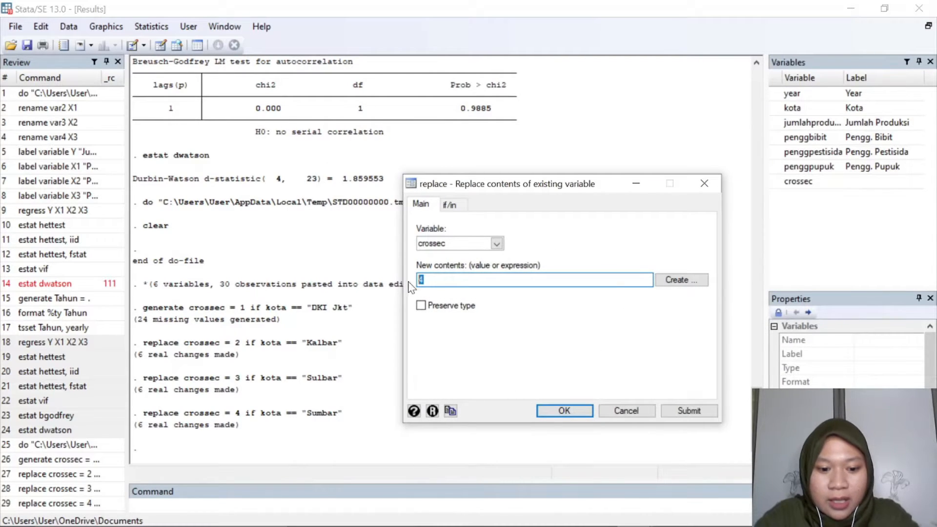
Replace crossec with 5 for observations matching kota == "NTT" and close the replace dialog.
{"action": "left_click", "coordinate": [449, 204]}
{"action": "left_click", "coordinate": [476, 257]}
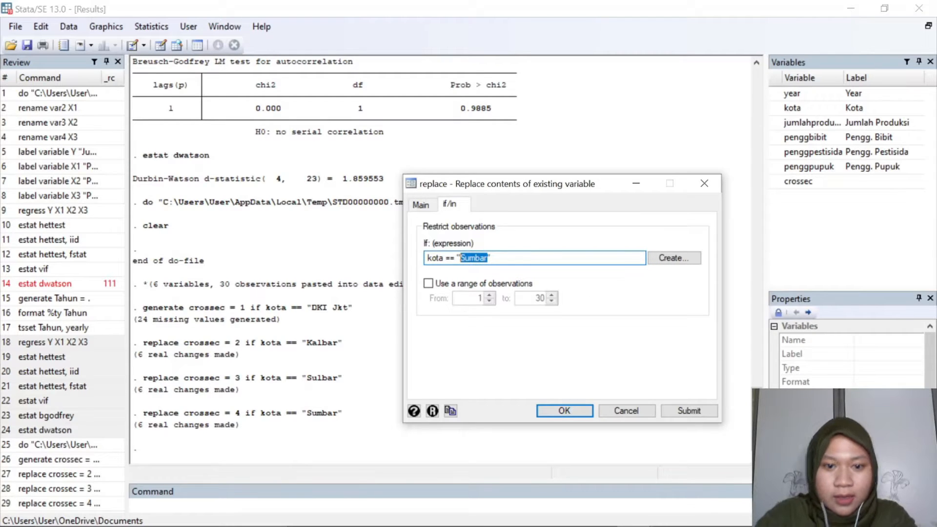
{"action": "key", "text": "Caps_Lock"}
{"action": "type", "text": "NTT"}
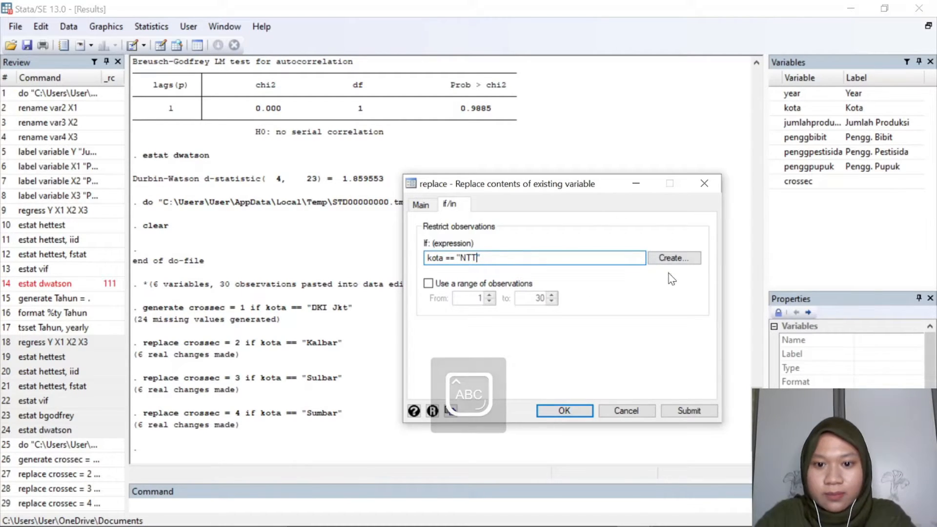
{"action": "left_click", "coordinate": [421, 204]}
{"action": "left_click", "coordinate": [450, 204]}
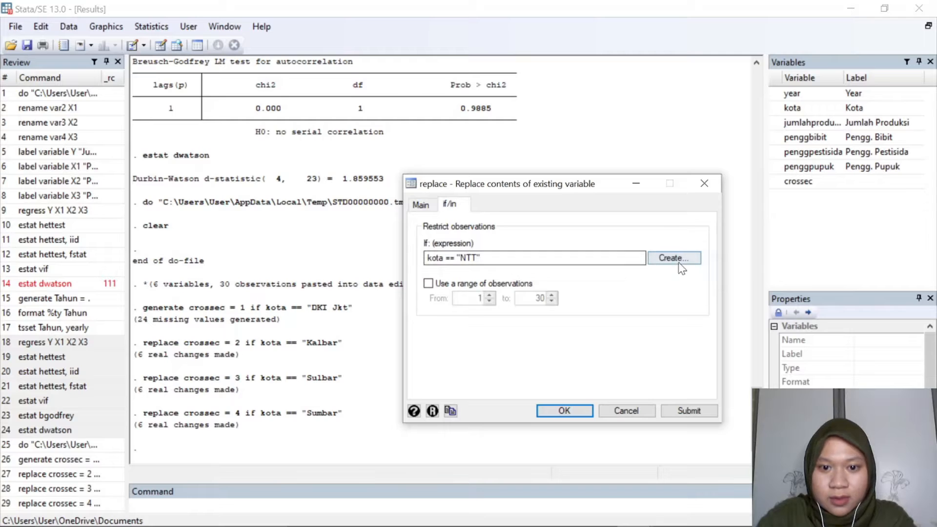
{"action": "left_click", "coordinate": [421, 205]}
{"action": "left_click", "coordinate": [557, 412]}
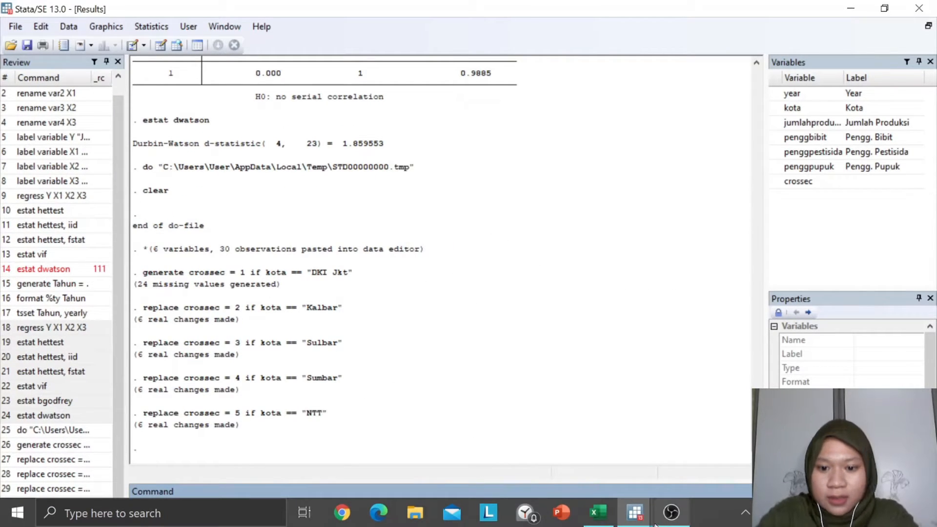
Check the crossec column in the Data Editor, then minimize the editor.
{"action": "left_click", "coordinate": [635, 513]}
{"action": "left_click", "coordinate": [741, 458]}
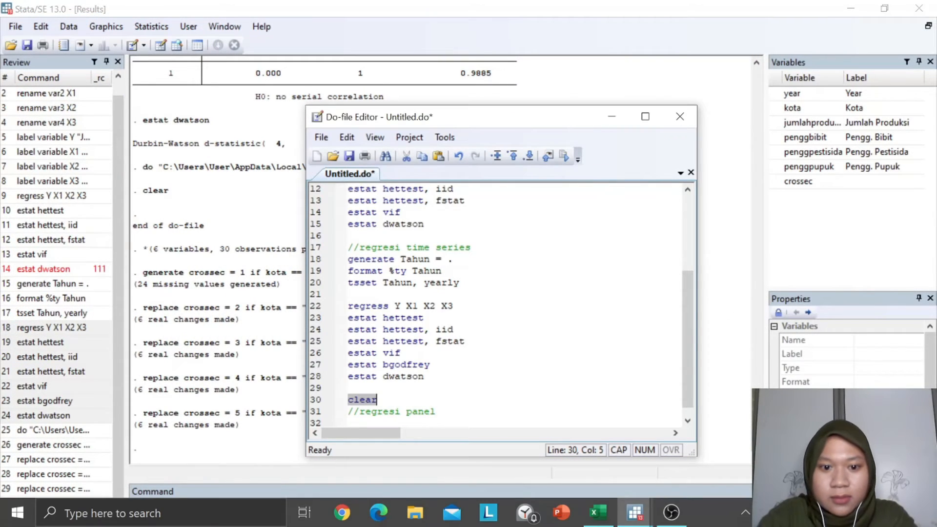
{"action": "left_click", "coordinate": [642, 515]}
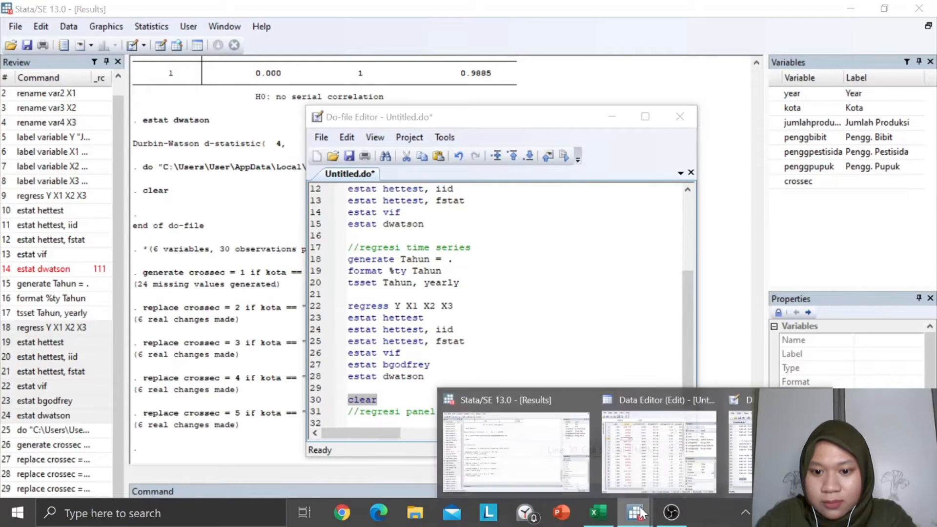
{"action": "left_click", "coordinate": [635, 446]}
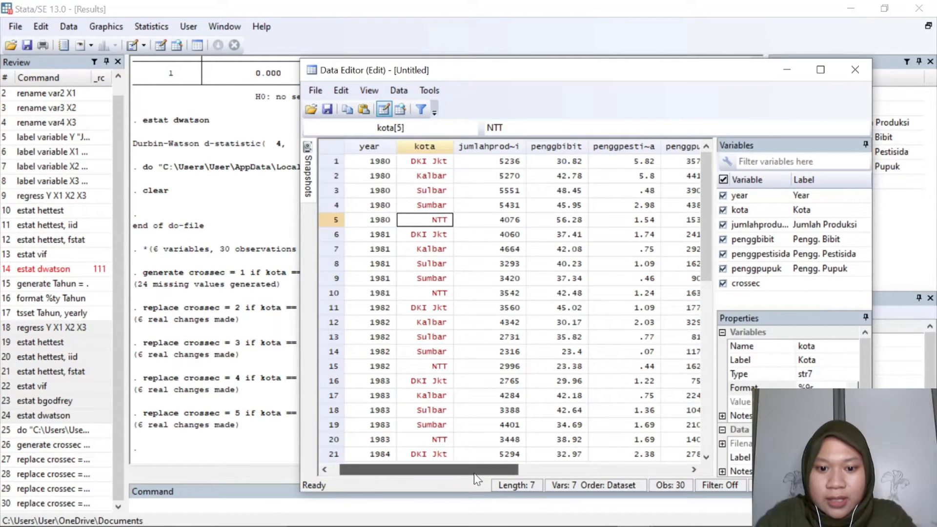
{"action": "mouse_move", "coordinate": [472, 469]}
{"action": "left_mouse_down"}
{"action": "mouse_move", "coordinate": [530, 473]}
{"action": "mouse_move", "coordinate": [477, 458]}
{"action": "left_mouse_up"}
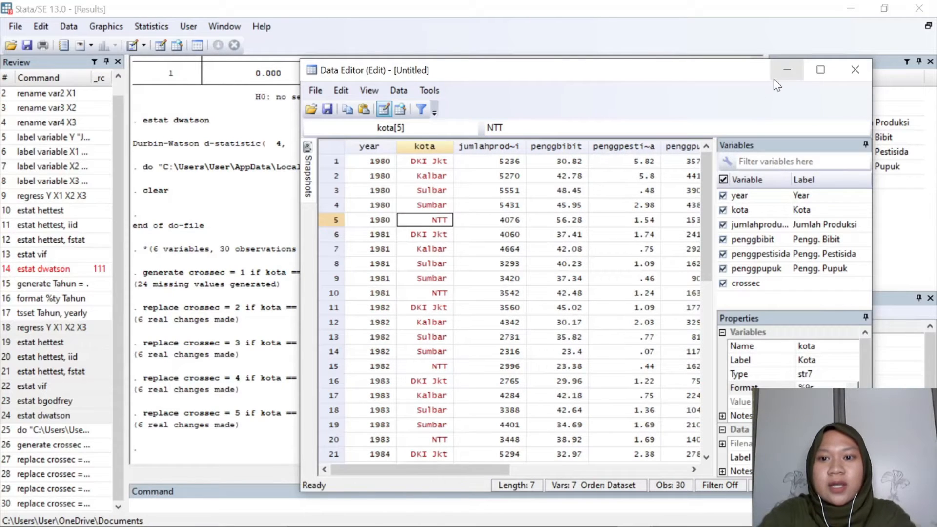
{"action": "left_click", "coordinate": [787, 70]}
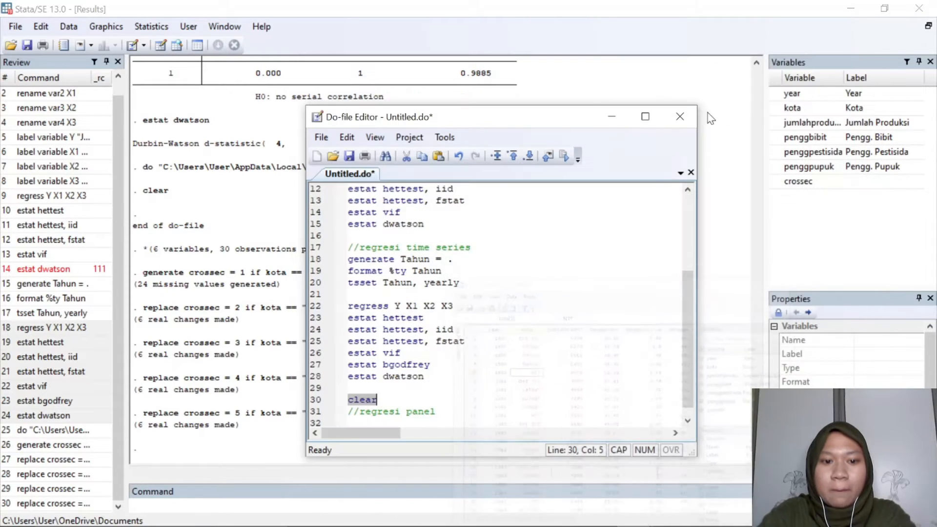
Copy the generate crossec command and the four replace crossec commands from the command history.
{"action": "left_click", "coordinate": [98, 432]}
{"action": "left_click", "coordinate": [74, 445]}
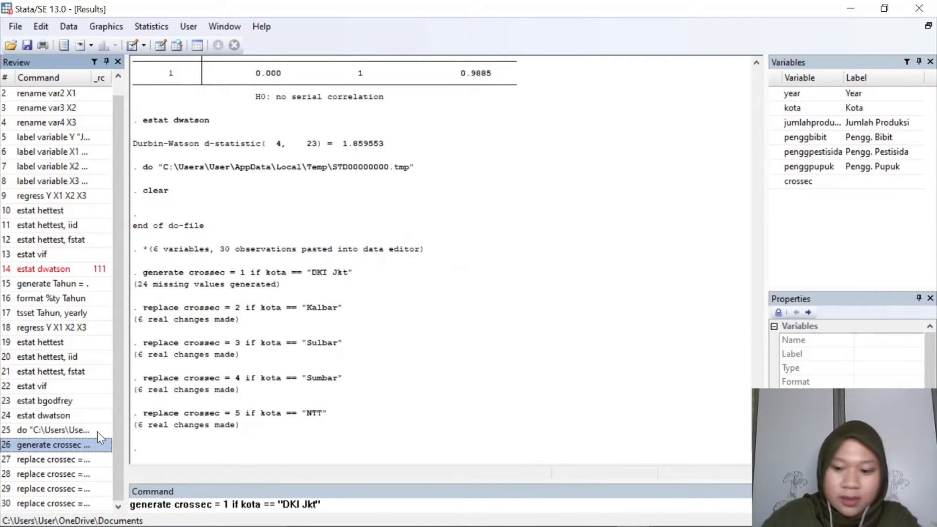
{"action": "key", "text": "shift+Down"}
{"action": "key", "text": "shift+Down"}
{"action": "key", "text": "shift+Down"}
{"action": "key", "text": "shift+Down"}
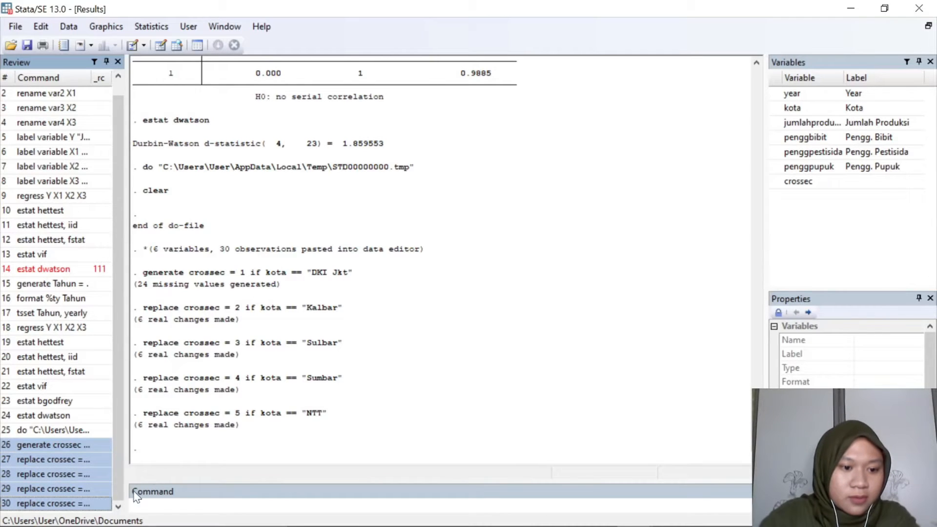
{"action": "right_click", "coordinate": [60, 460]}
{"action": "left_click", "coordinate": [118, 318]}
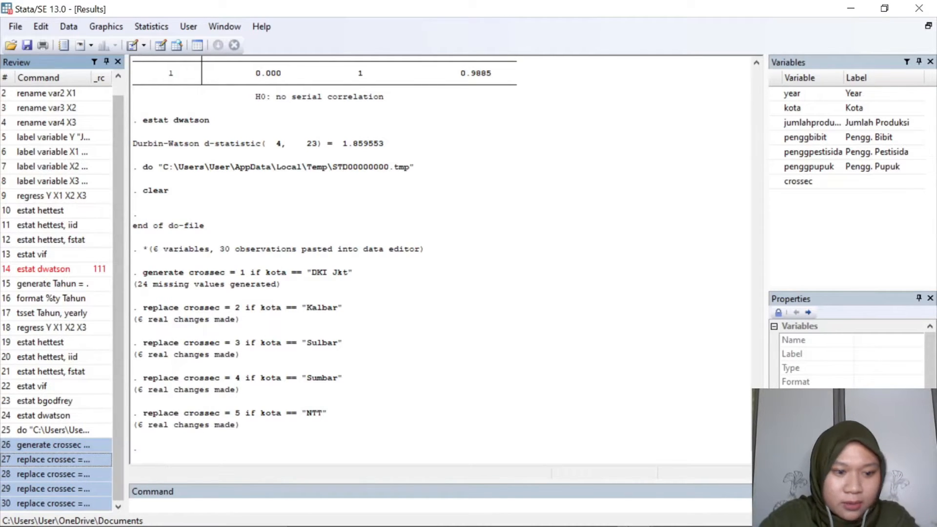
Paste the copied crossec commands below the //regresi panel comment in the do-file, then minimize the Do-file Editor.
{"action": "left_click", "coordinate": [635, 512]}
{"action": "left_click", "coordinate": [744, 451]}
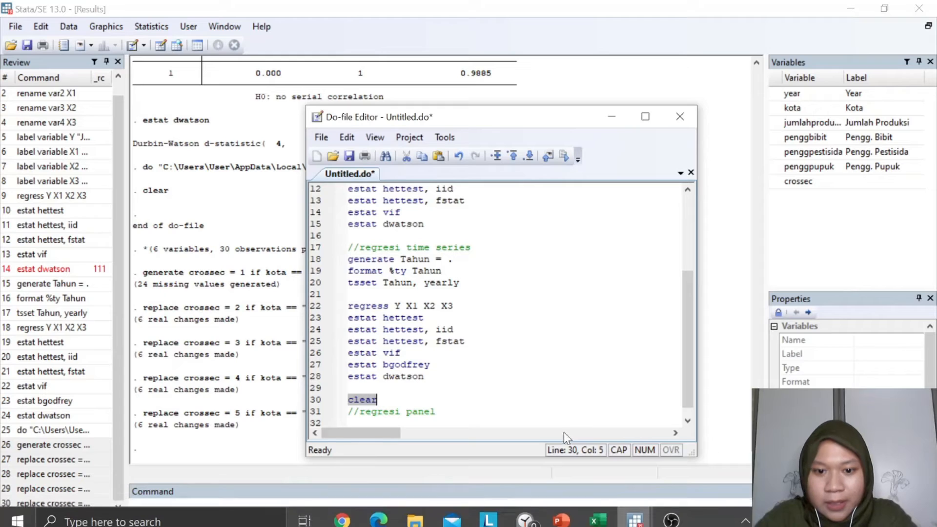
{"action": "left_click", "coordinate": [436, 399]}
{"action": "key", "text": "Return"}
{"action": "key", "text": "Return"}
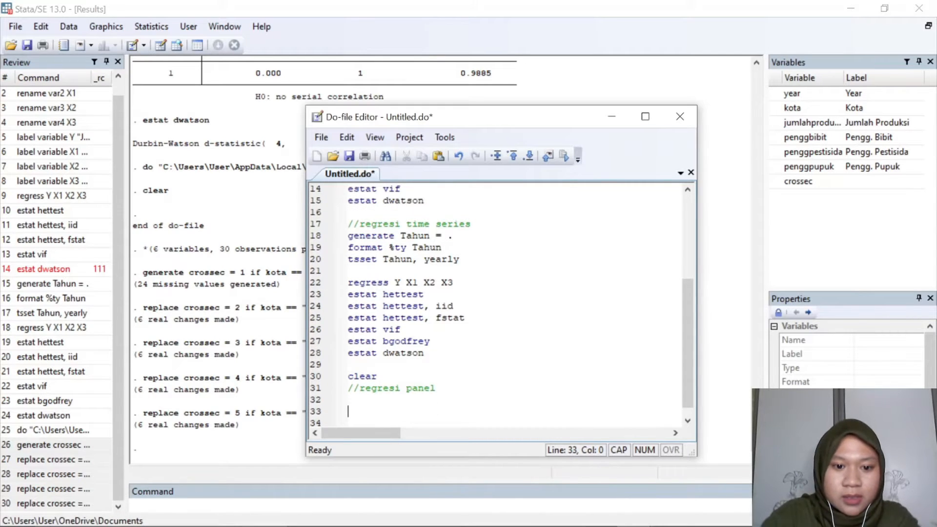
{"action": "right_click", "coordinate": [403, 277]}
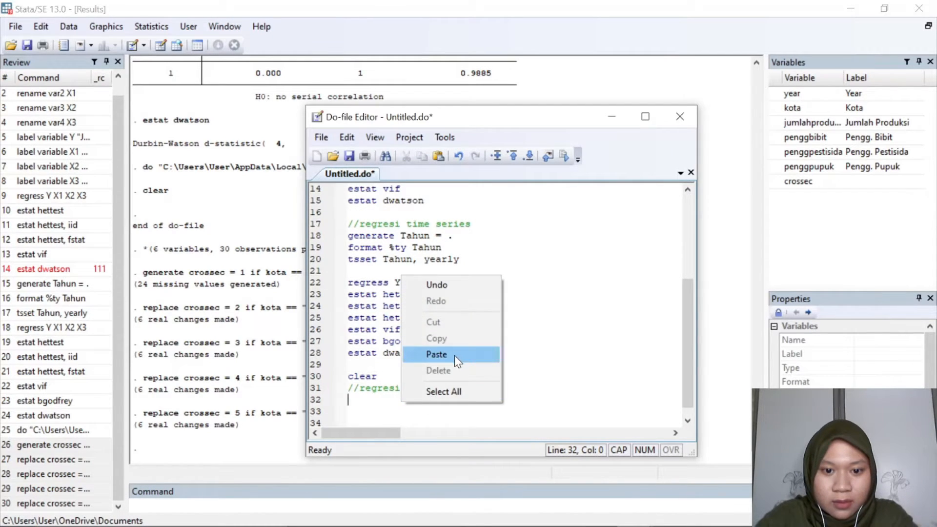
{"action": "left_click", "coordinate": [438, 355]}
{"action": "key", "text": "Return"}
{"action": "key", "text": "Return"}
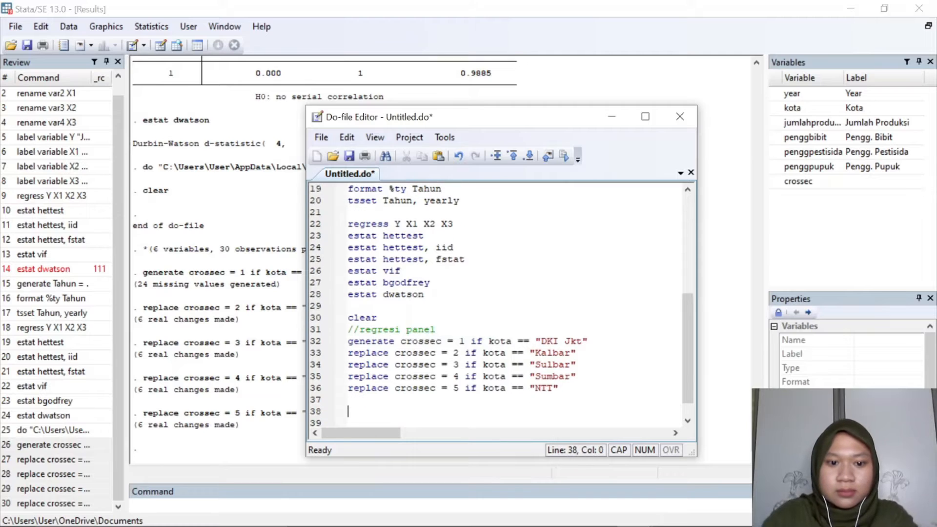
{"action": "left_click", "coordinate": [612, 116]}
{"action": "mouse_move", "coordinate": [634, 524]}
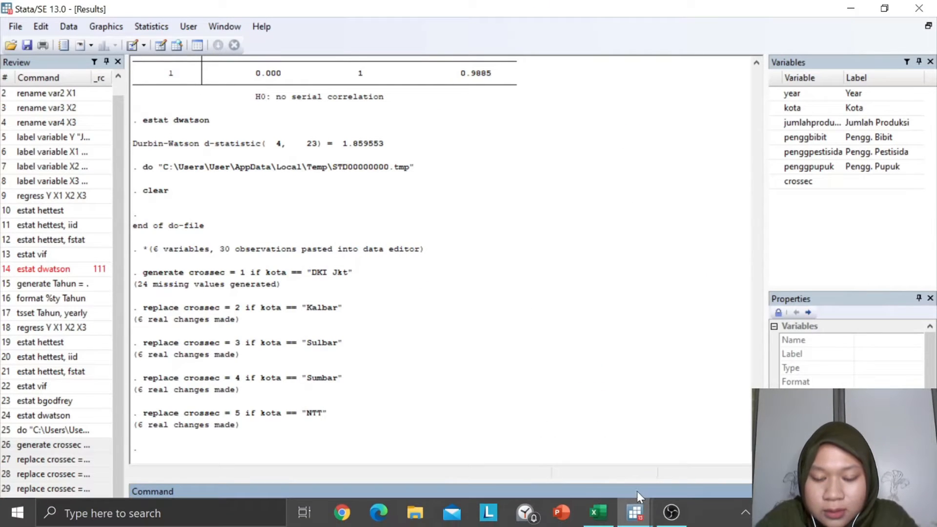
{"action": "left_click", "coordinate": [746, 512]}
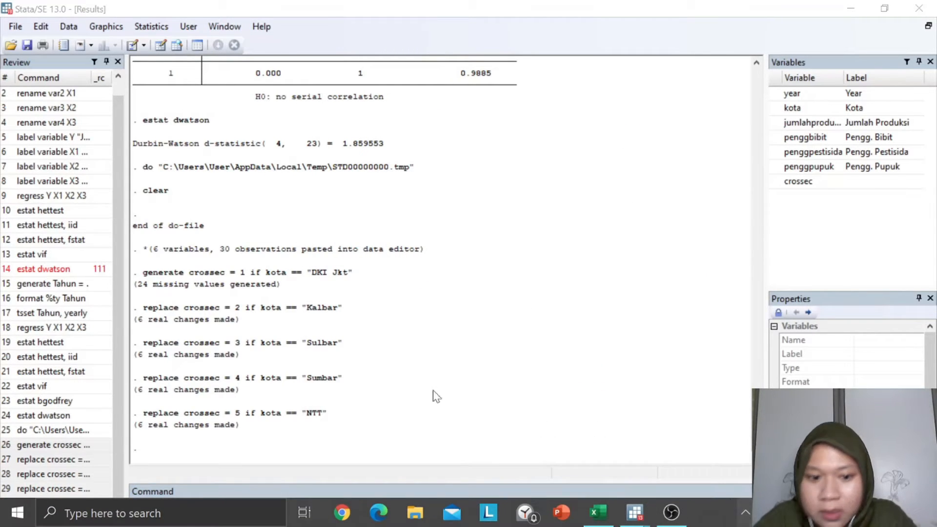
{"action": "mouse_move", "coordinate": [634, 512]}
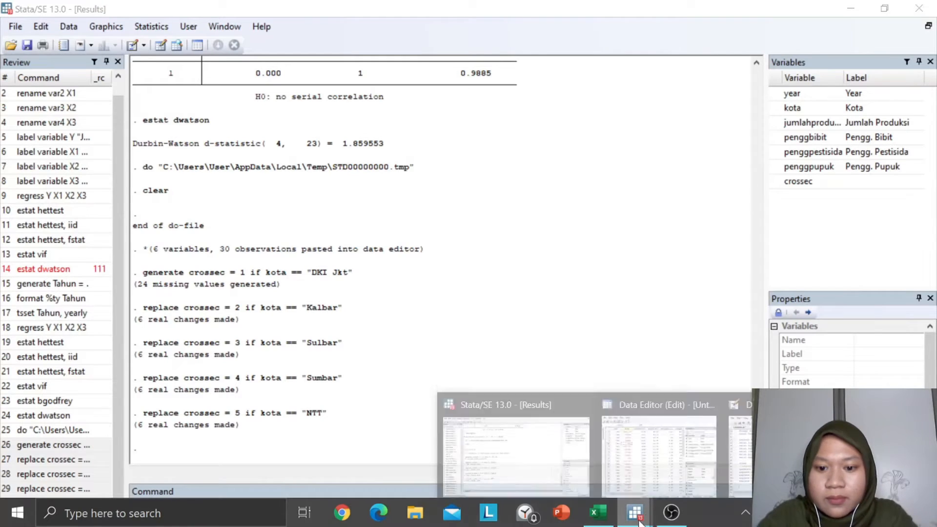
{"action": "left_click", "coordinate": [661, 483]}
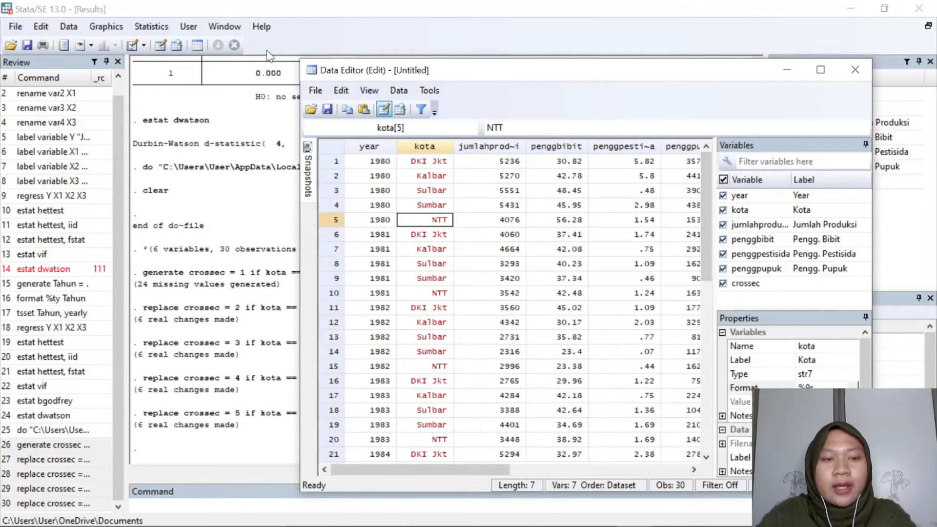
{"action": "left_click", "coordinate": [341, 37]}
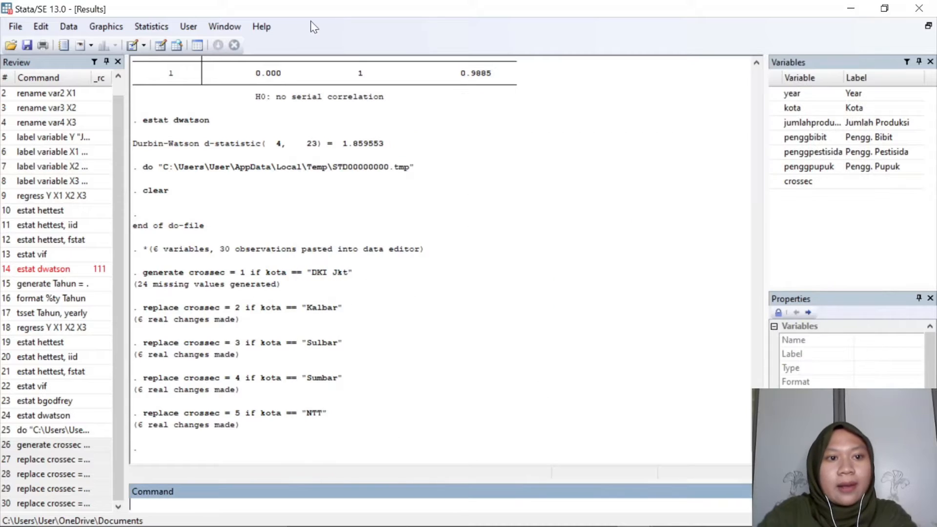
{"action": "left_click", "coordinate": [150, 27]}
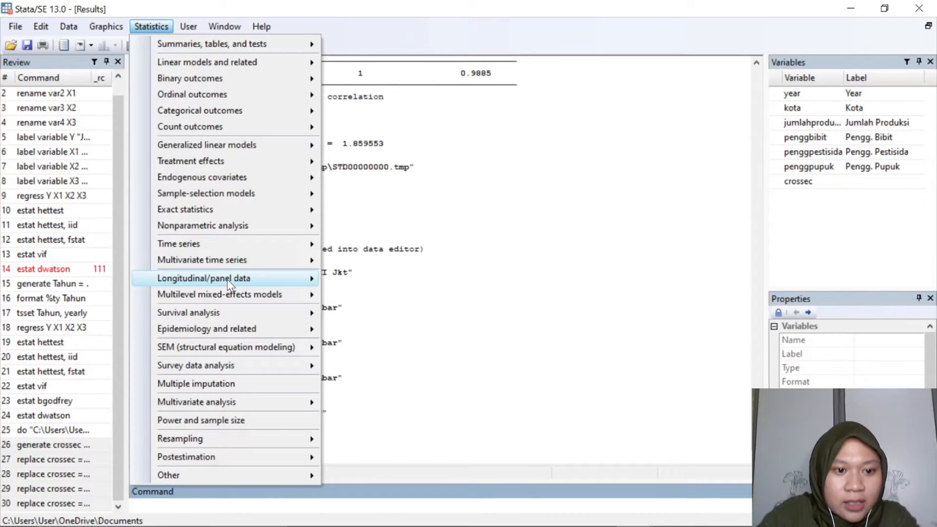
{"action": "mouse_move", "coordinate": [230, 285]}
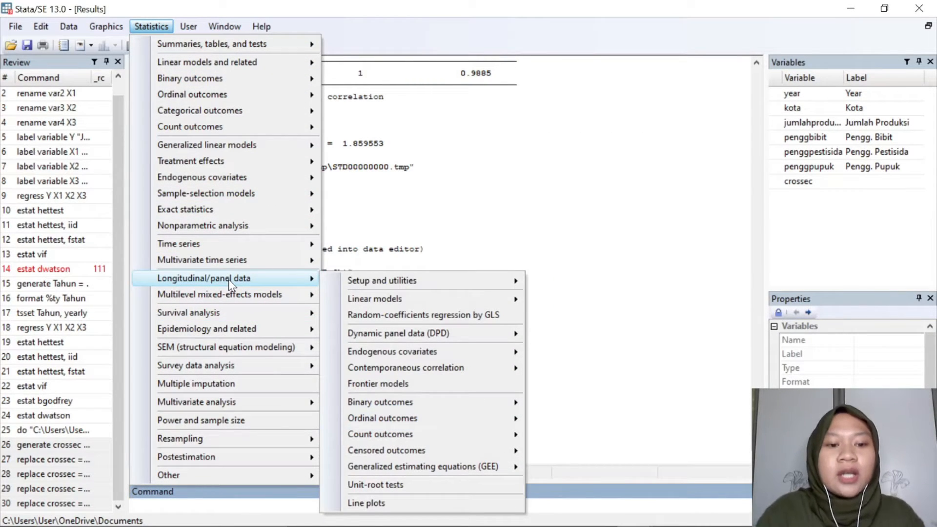
{"action": "mouse_move", "coordinate": [370, 283]}
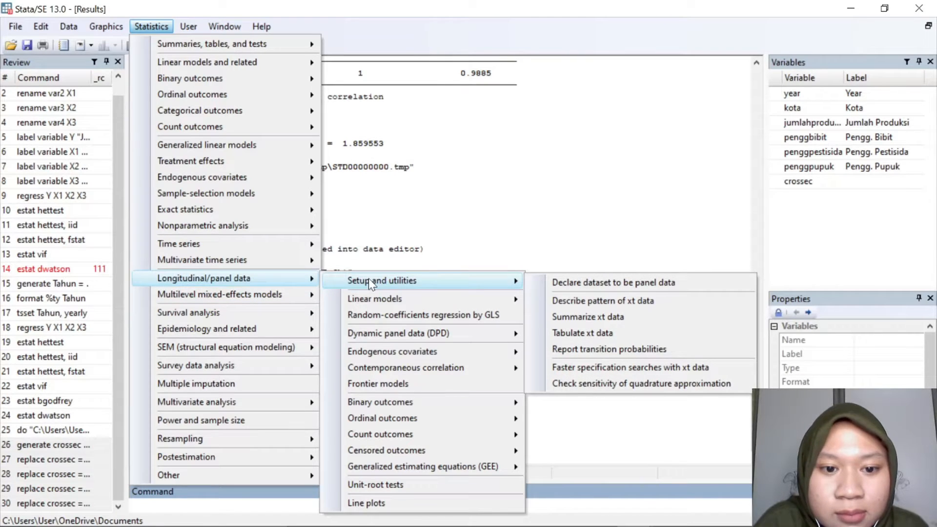
{"action": "left_click", "coordinate": [408, 54]}
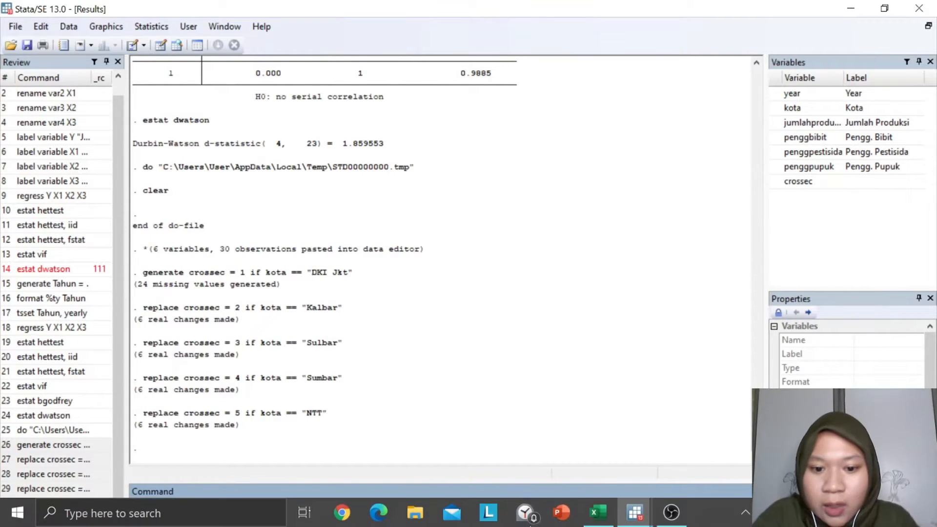
Set the display format of the year variable to Annual (years) in the Data Editor, then minimize the editor.
{"action": "mouse_move", "coordinate": [618, 520]}
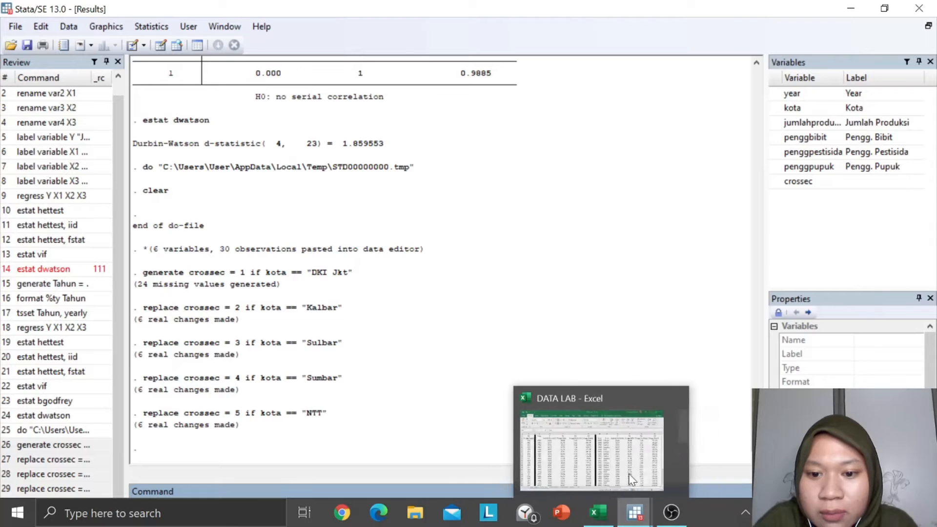
{"action": "left_click", "coordinate": [637, 481]}
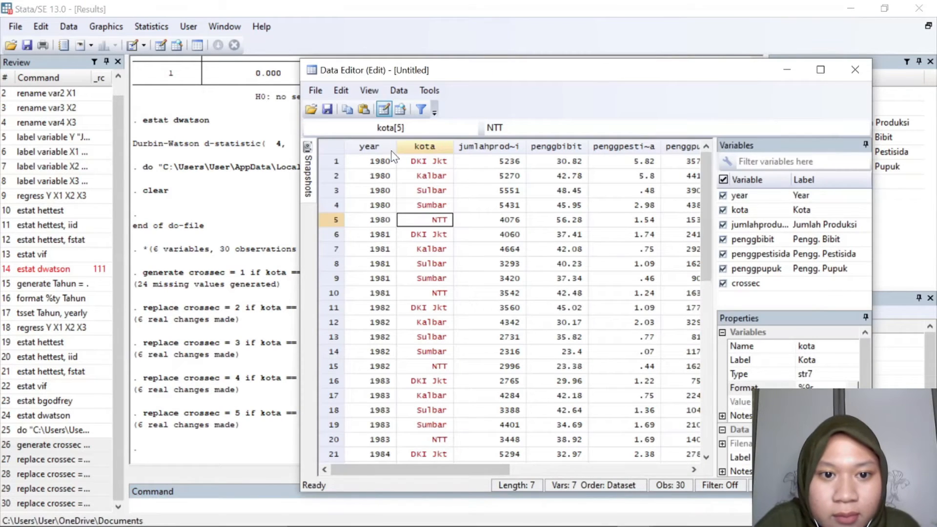
{"action": "left_click", "coordinate": [379, 147]}
{"action": "left_click", "coordinate": [854, 388]}
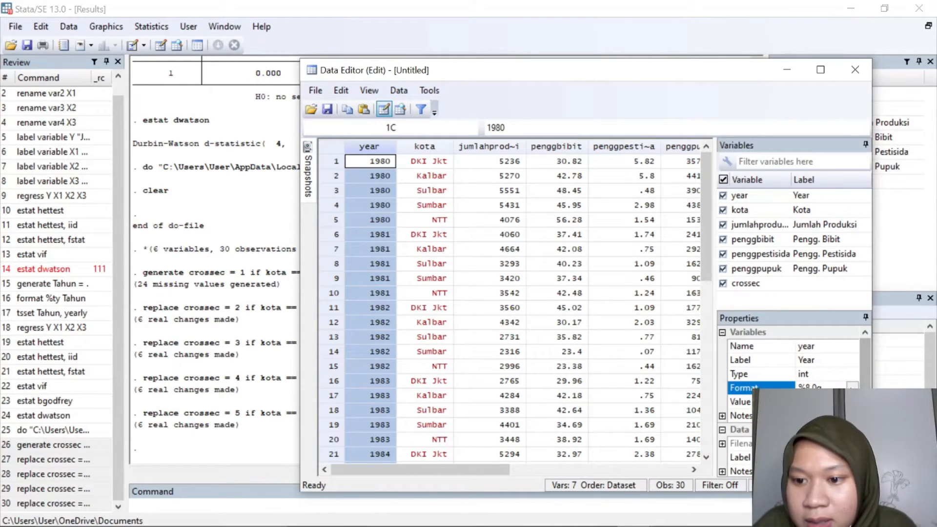
{"action": "left_click_drag", "start_coordinate": [570, 188], "coordinate": [567, 205]}
{"action": "left_click", "coordinate": [572, 210]}
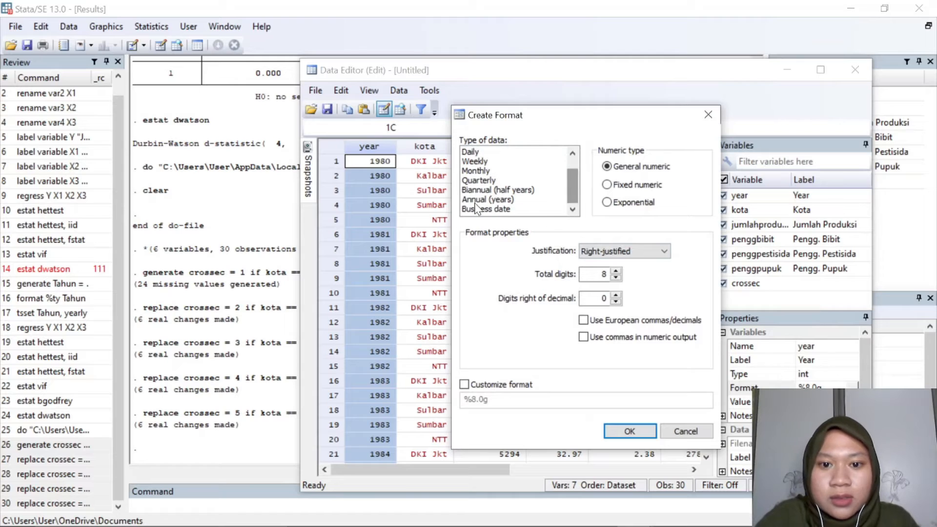
{"action": "left_click", "coordinate": [488, 199]}
{"action": "left_click", "coordinate": [654, 432]}
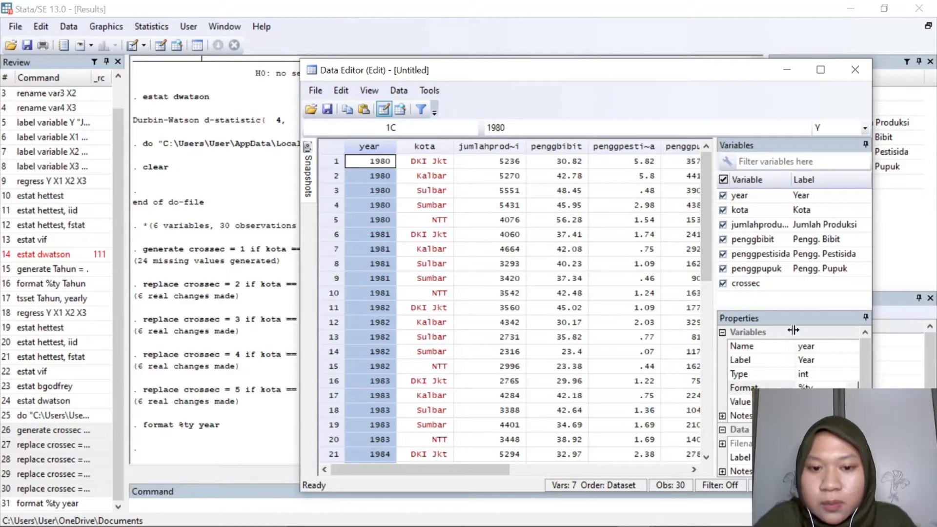
{"action": "left_click", "coordinate": [785, 73]}
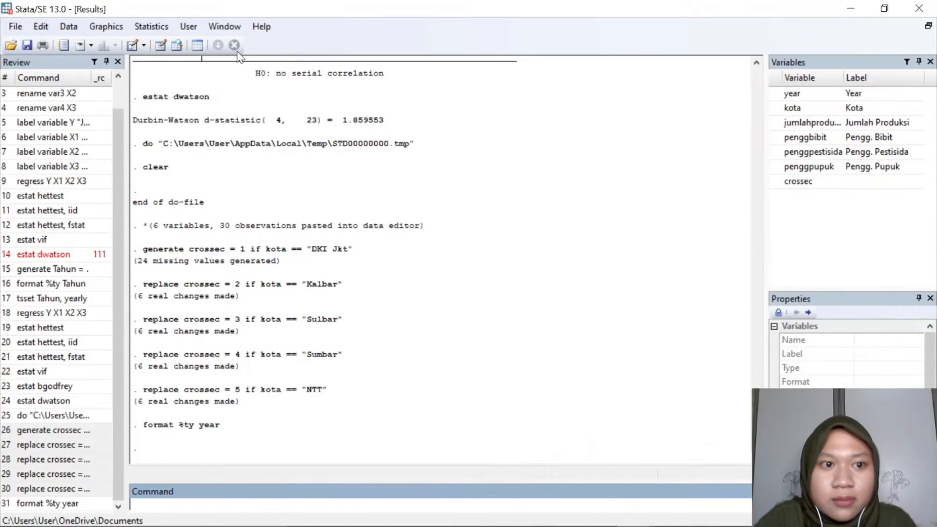
Start declaring the dataset as panel data with crossec as the panel ID variable.
{"action": "left_click", "coordinate": [152, 26]}
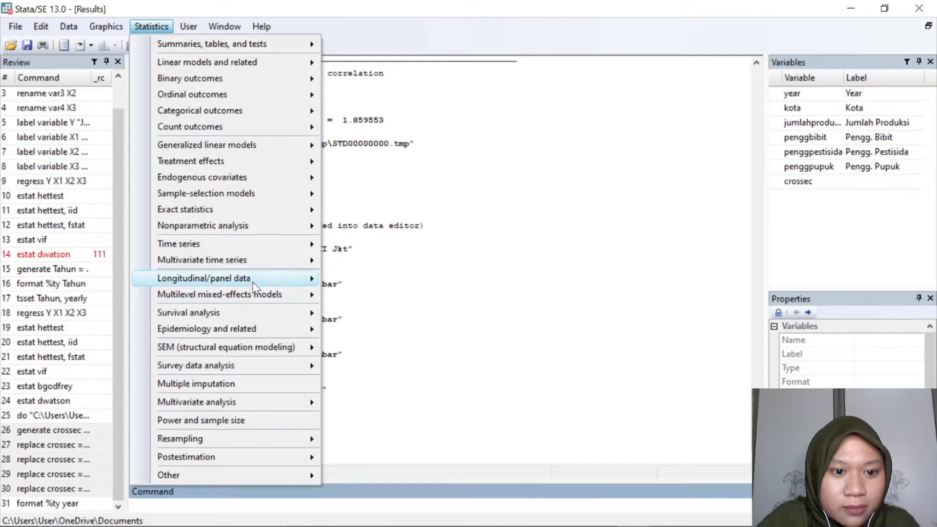
{"action": "mouse_move", "coordinate": [207, 279]}
{"action": "mouse_move", "coordinate": [375, 283]}
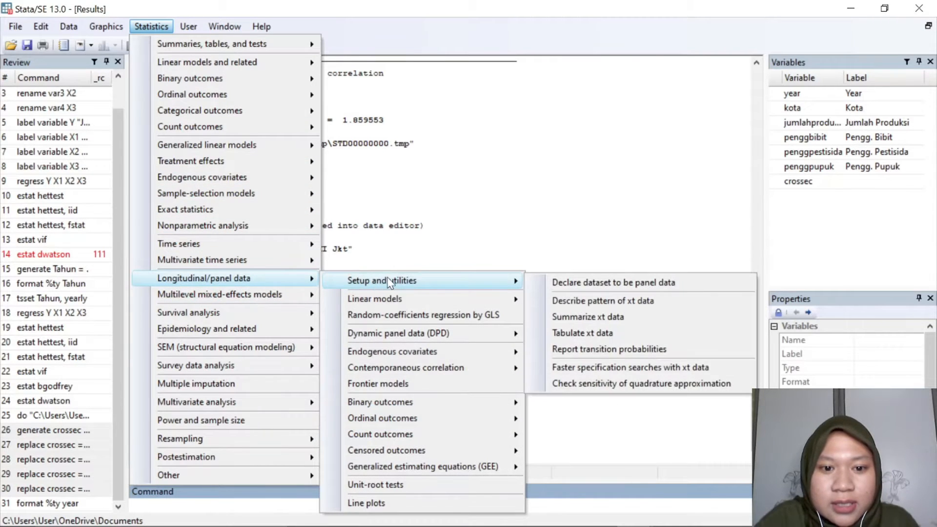
{"action": "left_click", "coordinate": [616, 284]}
{"action": "left_click", "coordinate": [515, 261]}
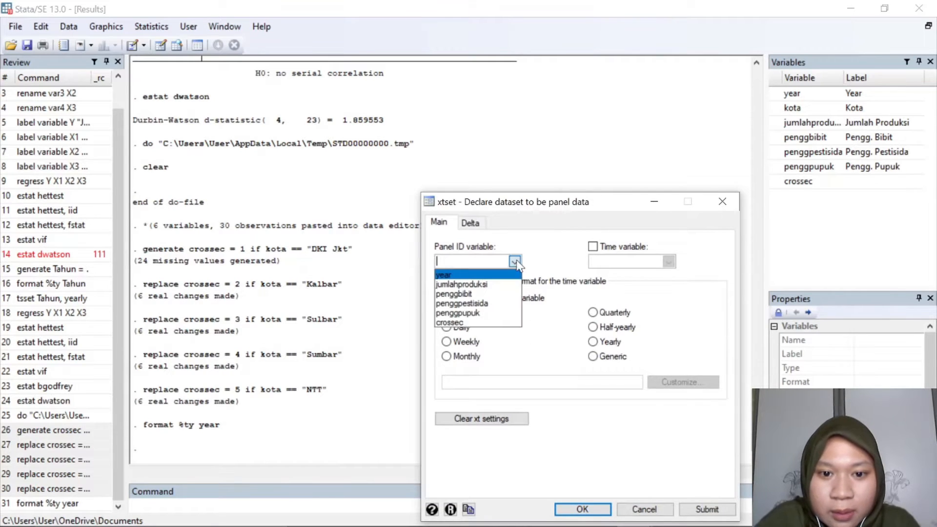
{"action": "left_click", "coordinate": [490, 323]}
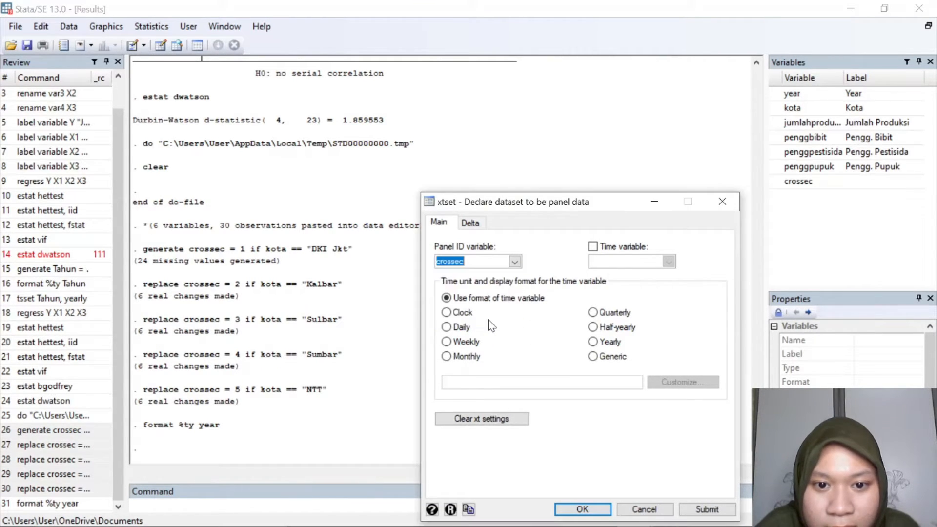
Set year as the time variable with a Yearly time unit and declare the dataset as panel data.
{"action": "left_click", "coordinate": [590, 246]}
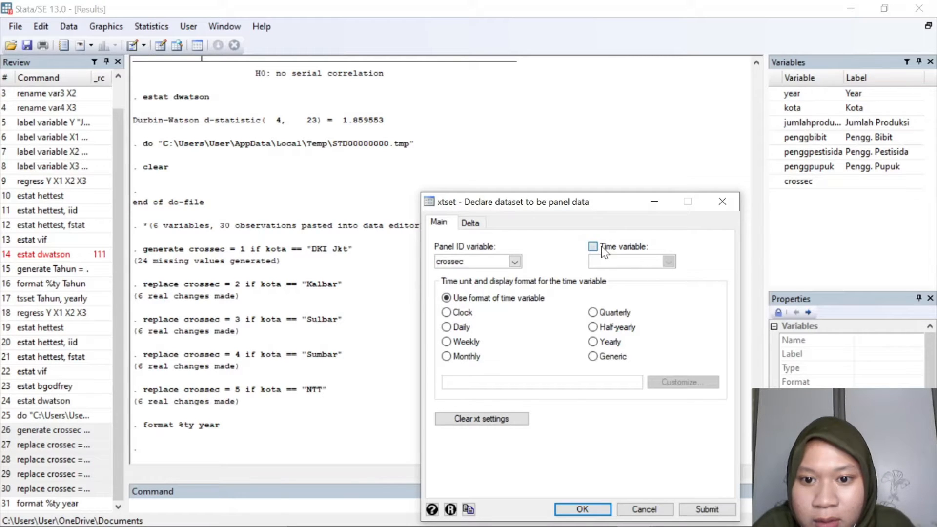
{"action": "left_click", "coordinate": [666, 262]}
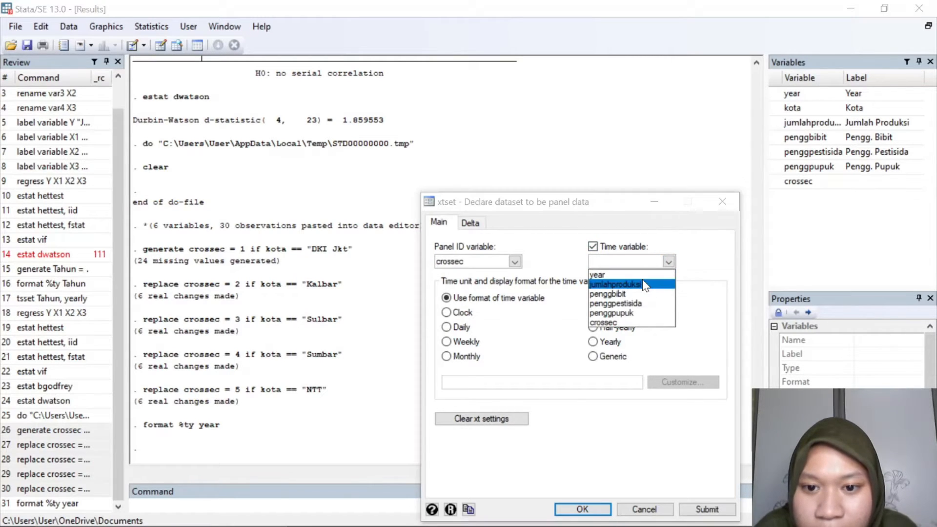
{"action": "left_click", "coordinate": [649, 275]}
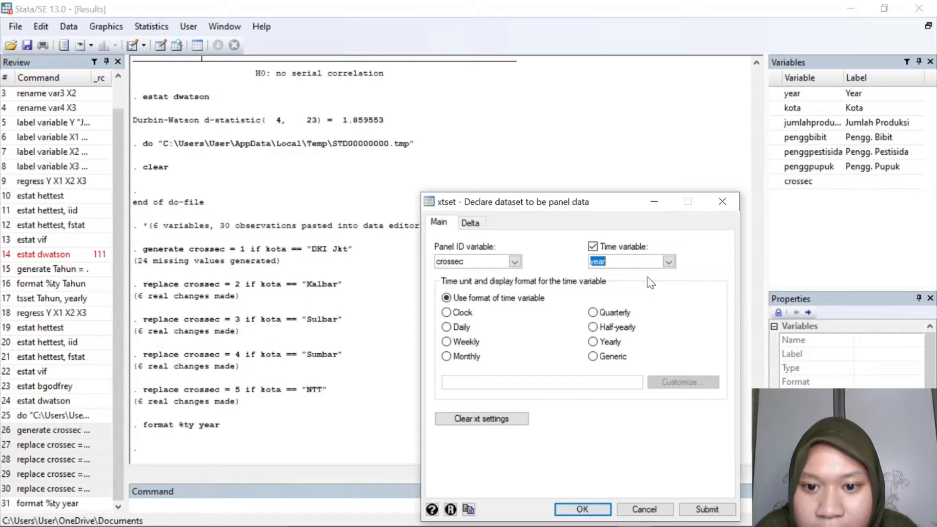
{"action": "left_click", "coordinate": [605, 343]}
{"action": "left_click_drag", "start_coordinate": [590, 208], "coordinate": [561, 103]}
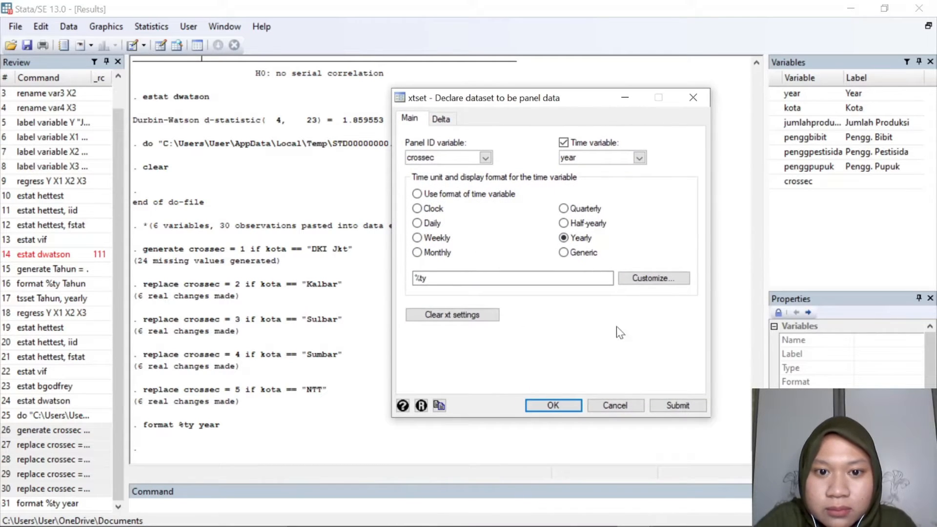
{"action": "left_click", "coordinate": [553, 406]}
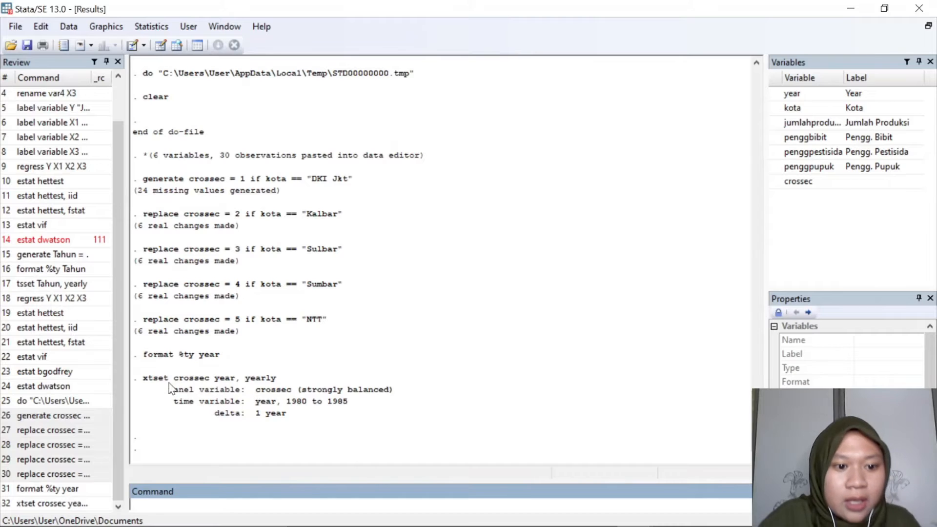
{"action": "left_click_drag", "start_coordinate": [143, 378], "coordinate": [304, 426]}
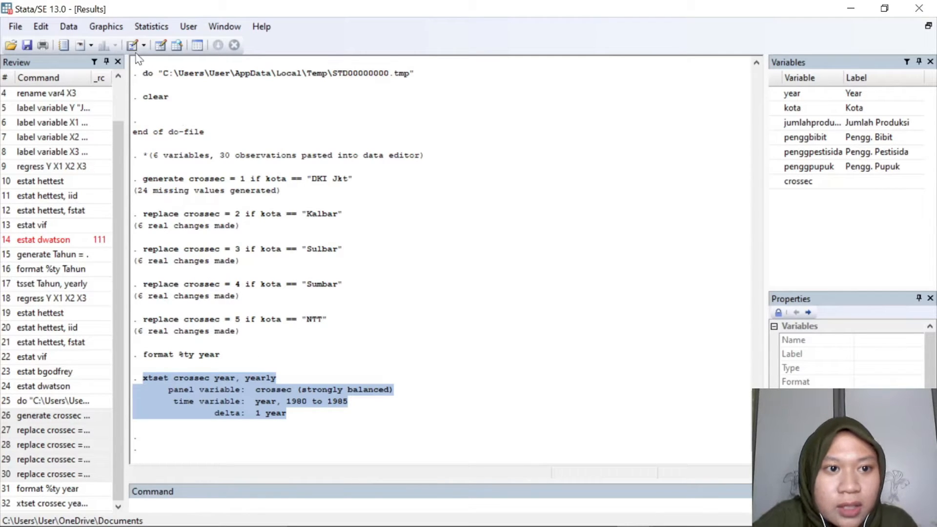
Start a linear panel-data regression using the fixed-effects model with jumlahproduksi as the dependent variable.
{"action": "left_click", "coordinate": [141, 27]}
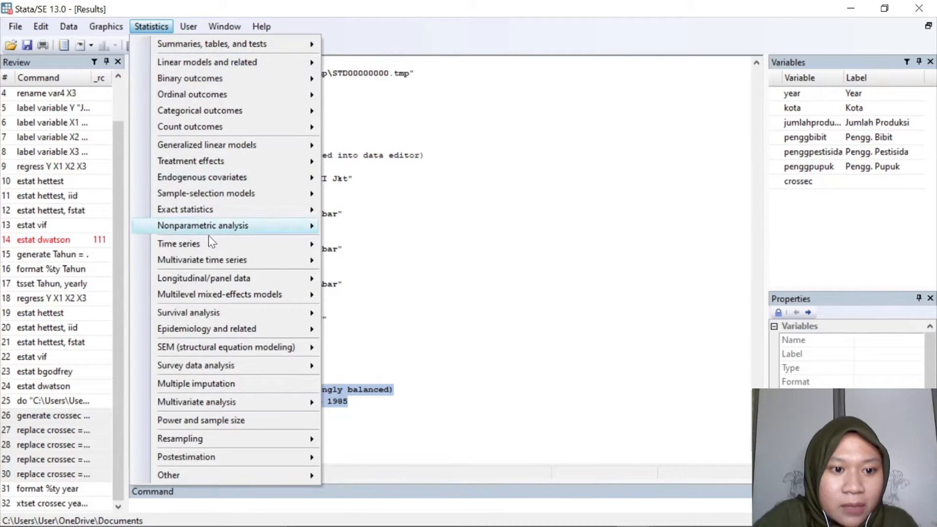
{"action": "mouse_move", "coordinate": [236, 287]}
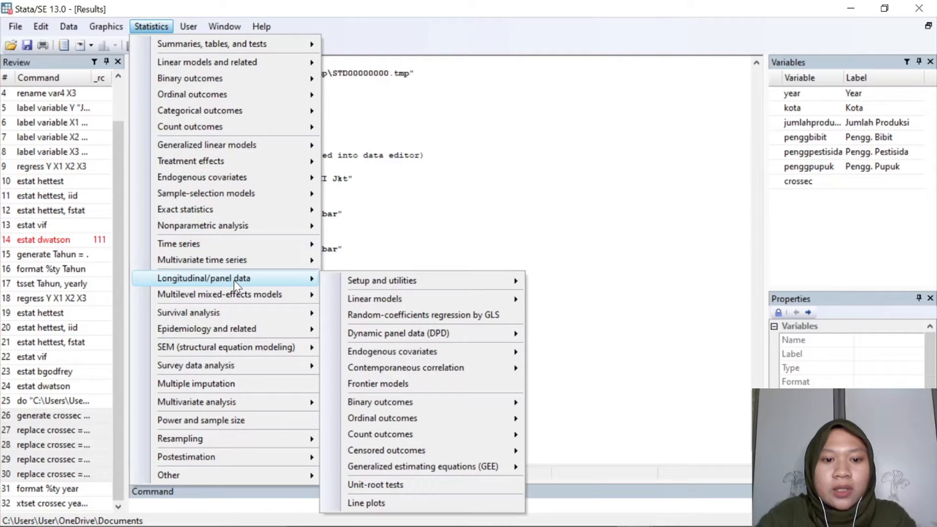
{"action": "mouse_move", "coordinate": [438, 306]}
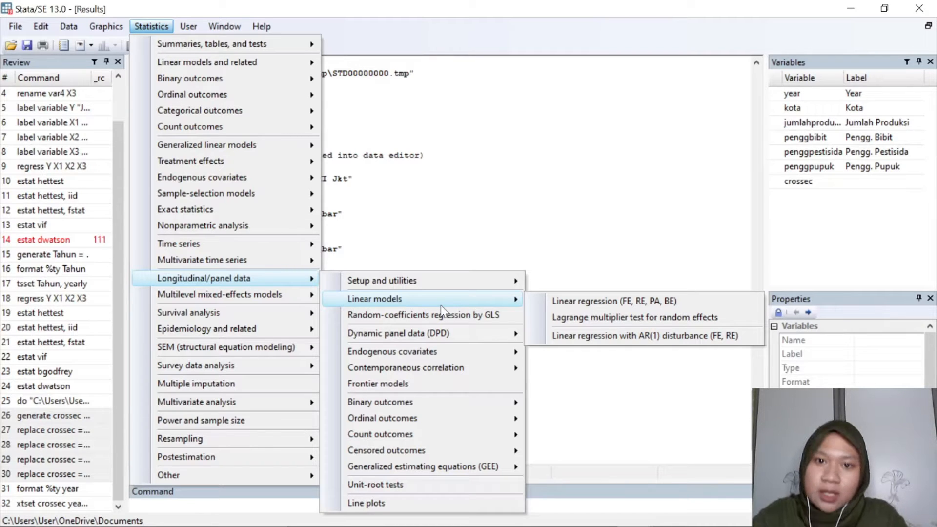
{"action": "left_click", "coordinate": [553, 301]}
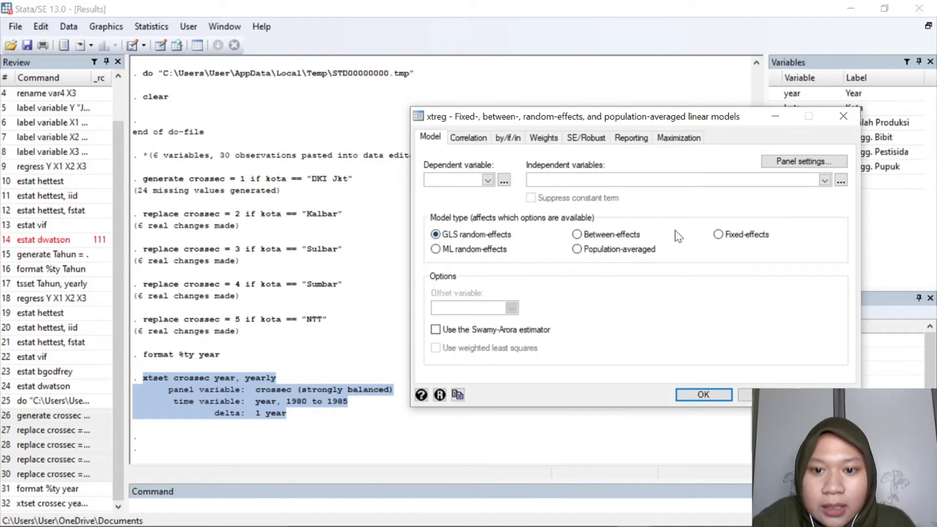
{"action": "left_click", "coordinate": [730, 235]}
{"action": "left_click", "coordinate": [488, 181]}
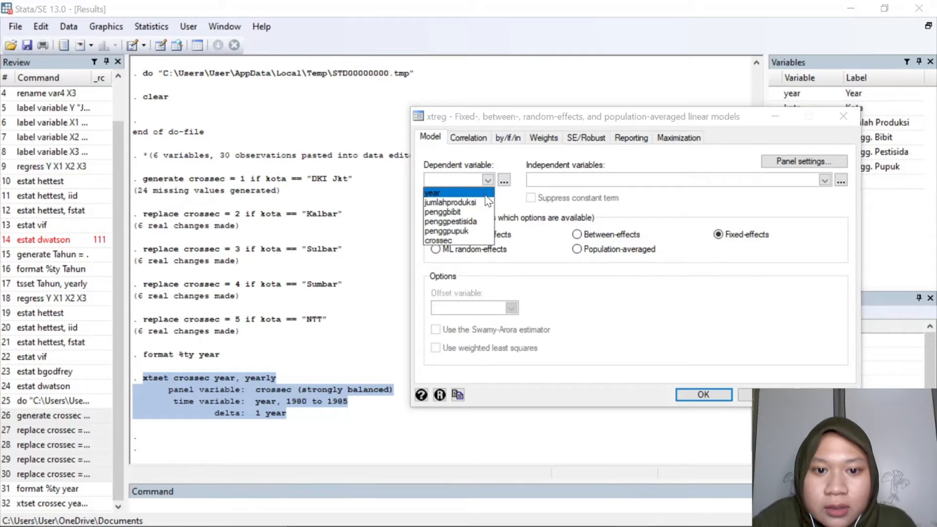
{"action": "left_click", "coordinate": [456, 202]}
Add penggbibit, penggpestisida and penggpupuk as the independent variables and run the fixed-effects regression.
{"action": "left_click", "coordinate": [825, 180]}
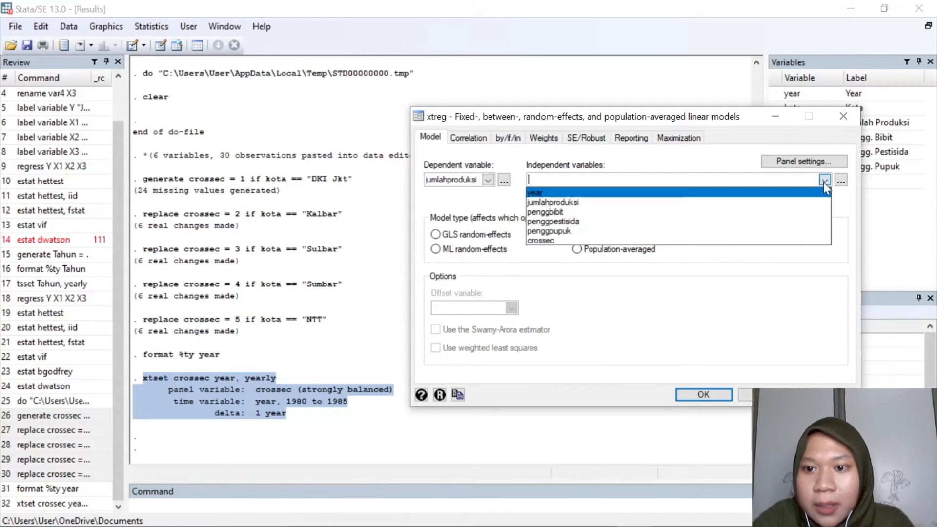
{"action": "left_click", "coordinate": [592, 212]}
{"action": "left_click", "coordinate": [592, 222]}
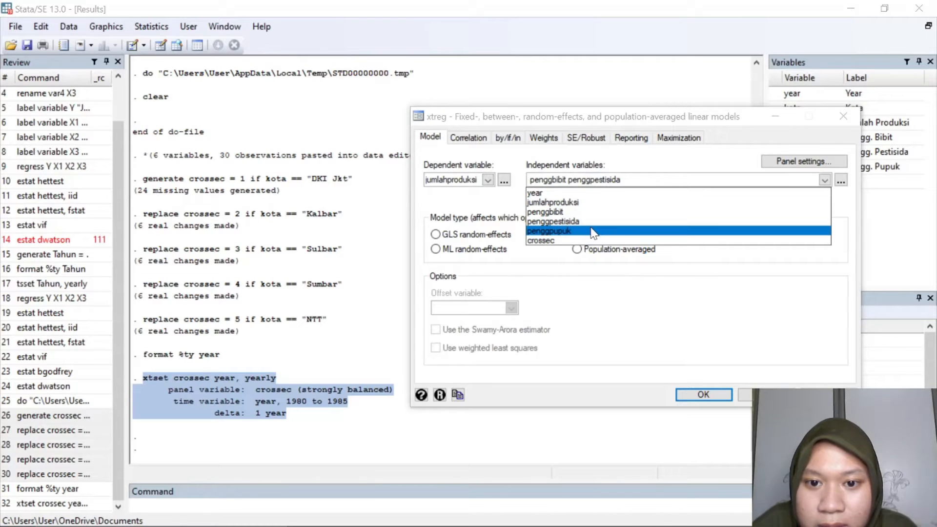
{"action": "left_click", "coordinate": [592, 231]}
{"action": "left_click", "coordinate": [682, 302]}
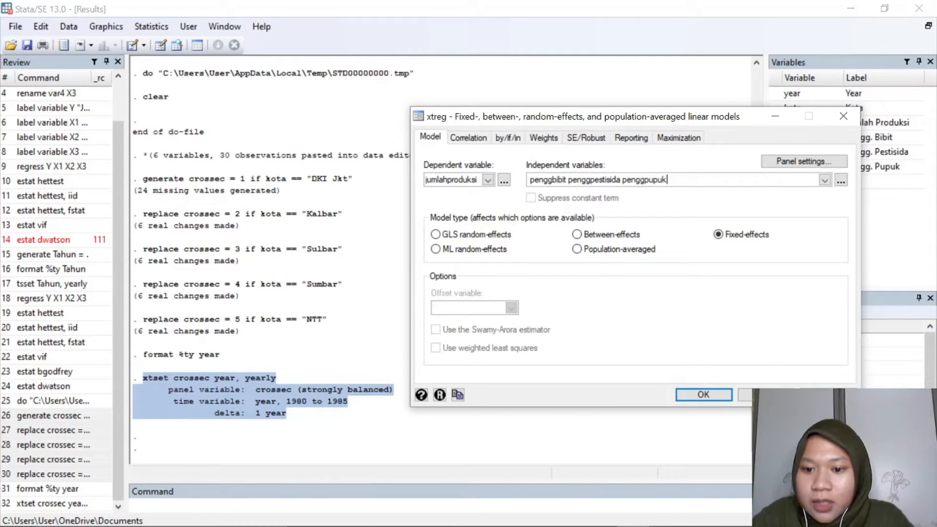
{"action": "left_click", "coordinate": [703, 395]}
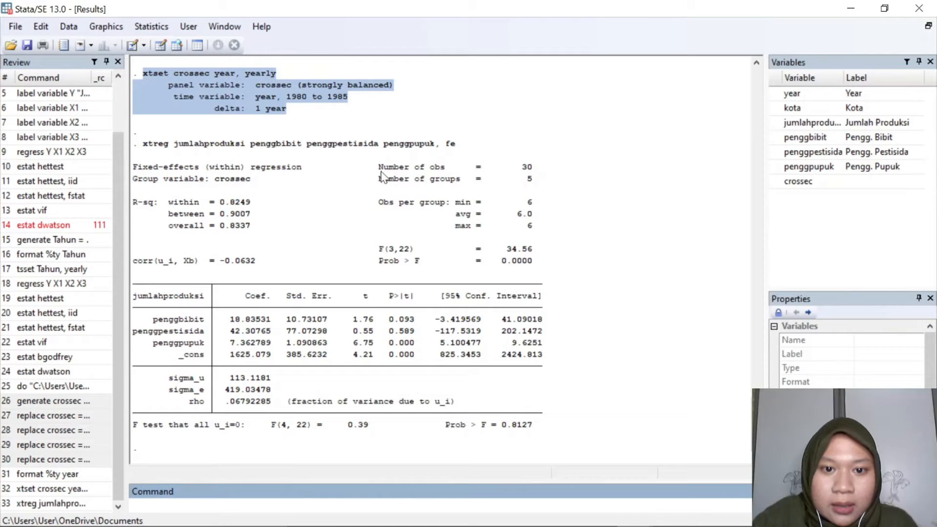
Examine the number of observations, the F statistic, Prob > F and the penggpestisida coefficient row in the fixed-effects output.
{"action": "left_click_drag", "start_coordinate": [380, 166], "coordinate": [537, 172]}
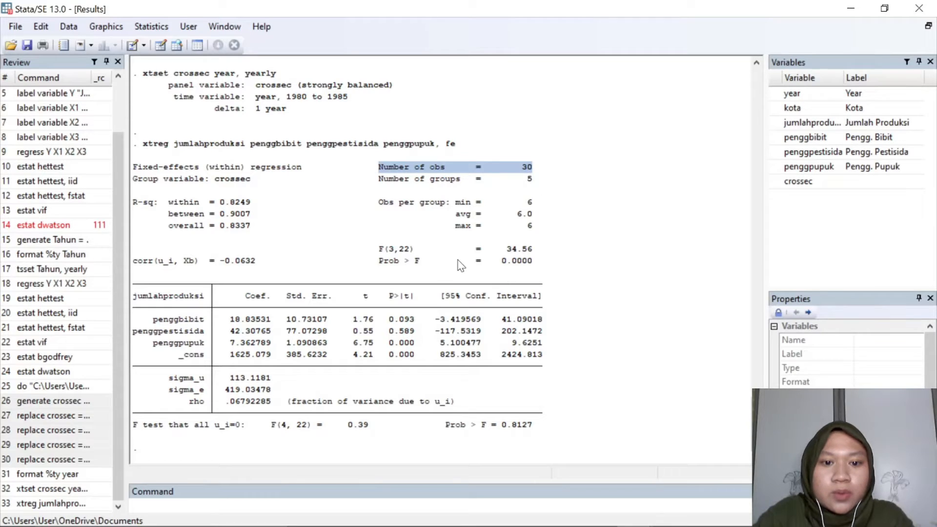
{"action": "left_click_drag", "start_coordinate": [375, 248], "coordinate": [545, 249]}
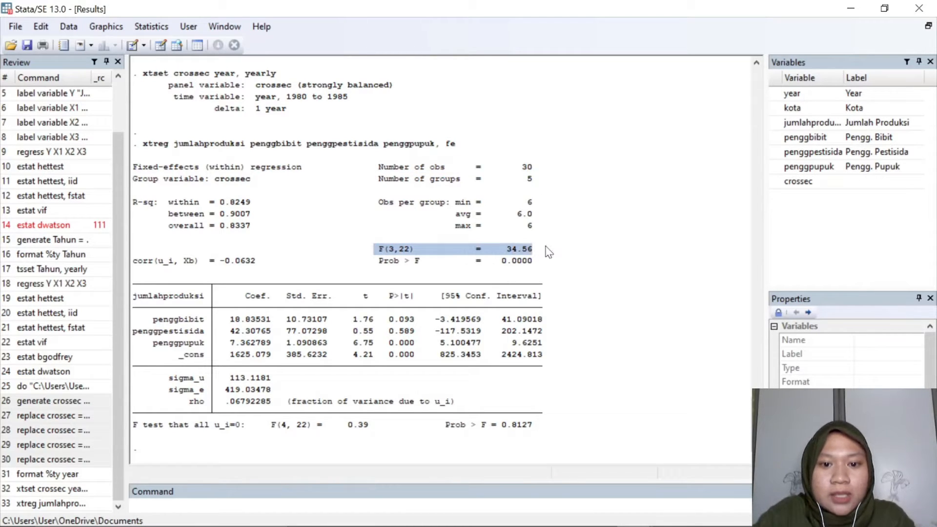
{"action": "left_click_drag", "start_coordinate": [376, 260], "coordinate": [532, 266]}
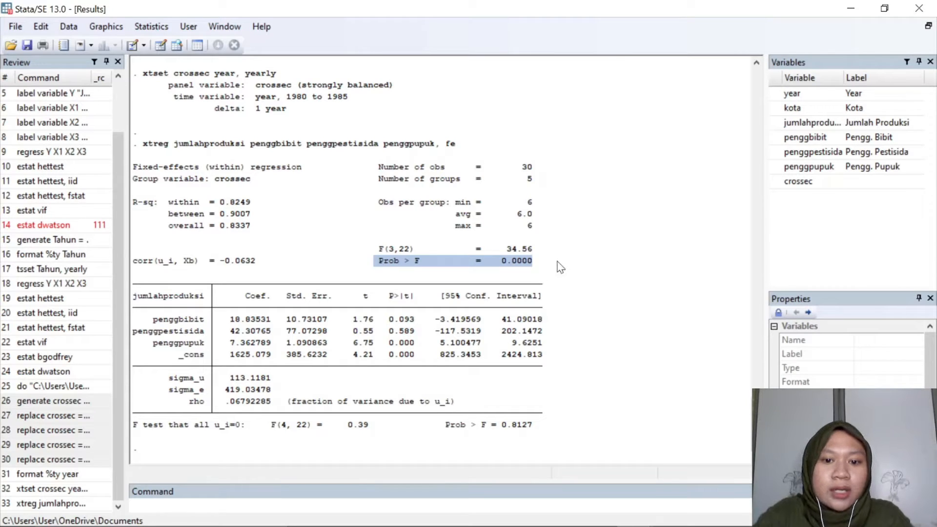
{"action": "left_click", "coordinate": [458, 264]}
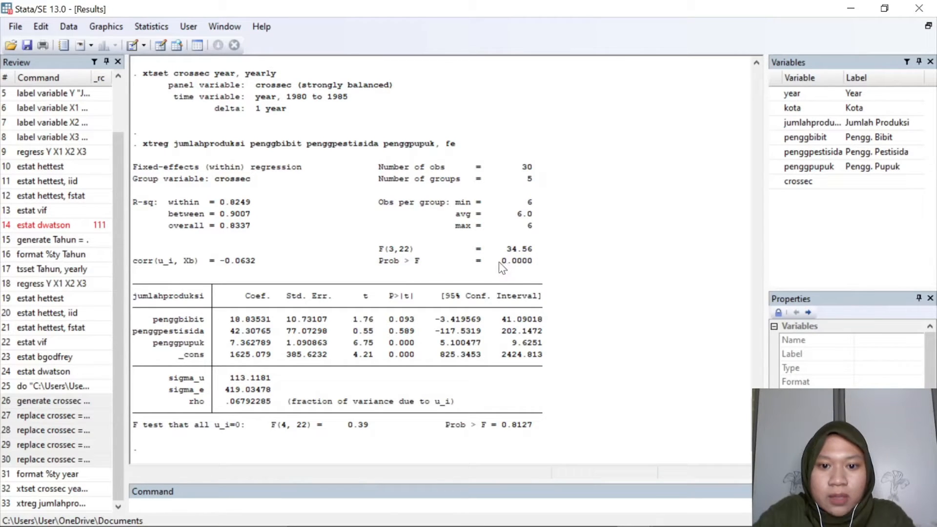
{"action": "left_click_drag", "start_coordinate": [380, 263], "coordinate": [554, 263]}
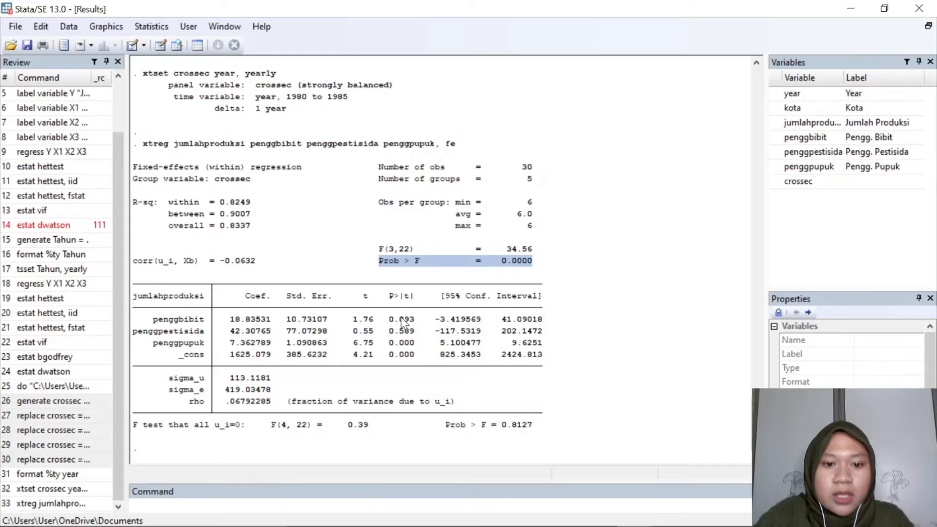
{"action": "left_click_drag", "start_coordinate": [132, 331], "coordinate": [416, 337]}
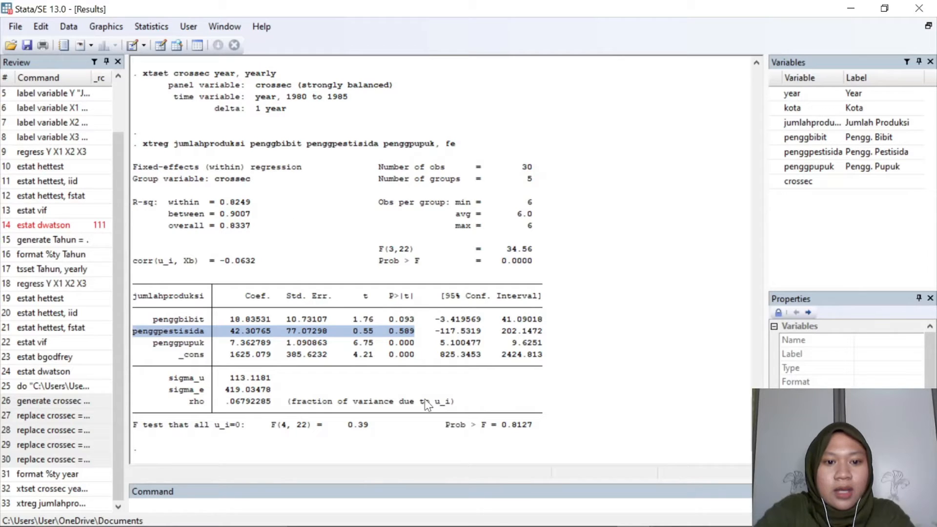
{"action": "left_click", "coordinate": [411, 366]}
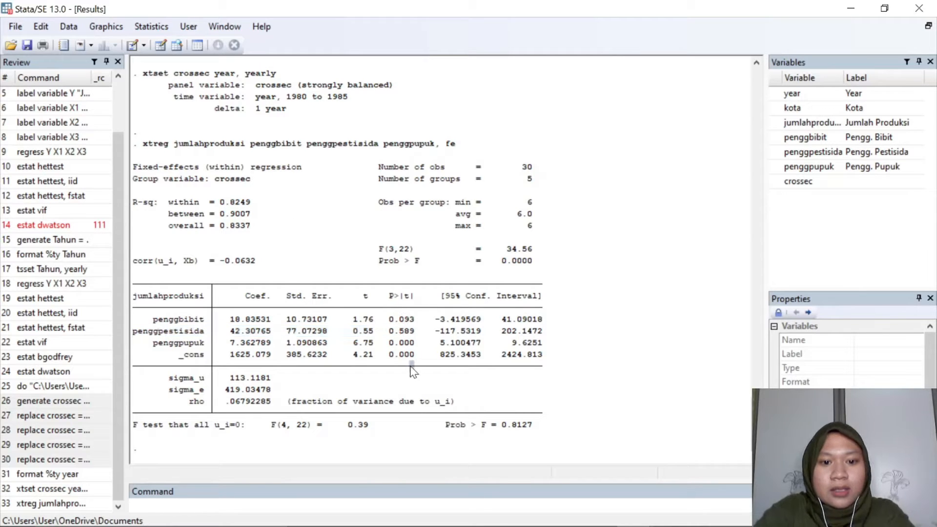
Try to run the heteroskedasticity test (hettest) with the F-statistic version after the fixed-effects regression.
{"action": "left_click", "coordinate": [152, 27]}
{"action": "left_click", "coordinate": [154, 25]}
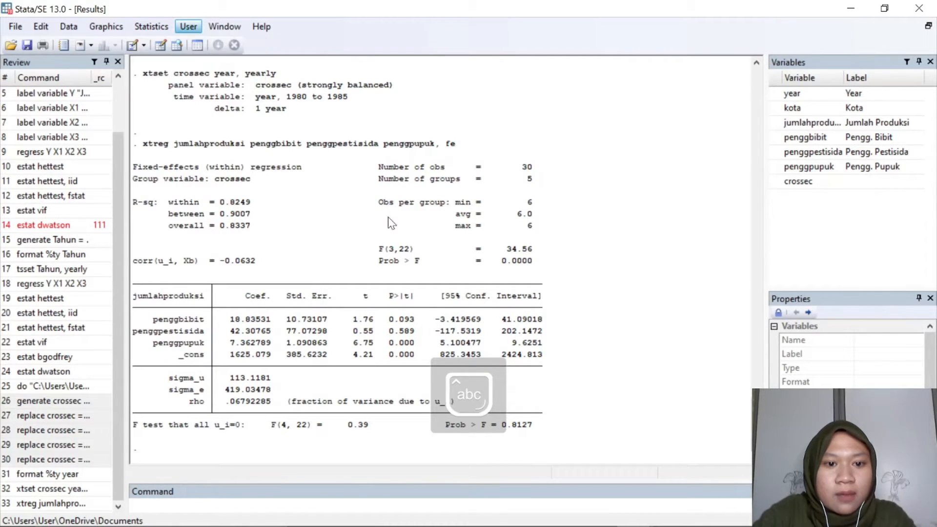
{"action": "left_click", "coordinate": [154, 28]}
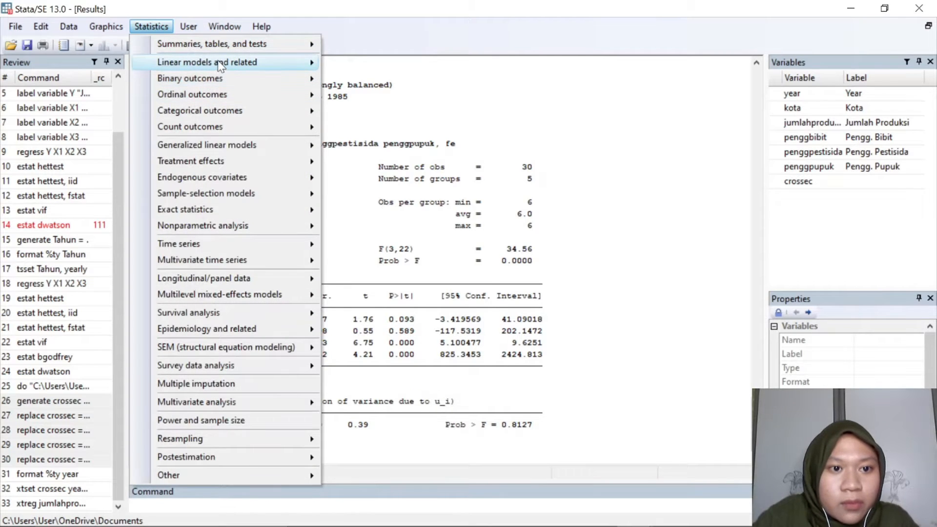
{"action": "mouse_move", "coordinate": [219, 62]}
{"action": "mouse_move", "coordinate": [422, 78]}
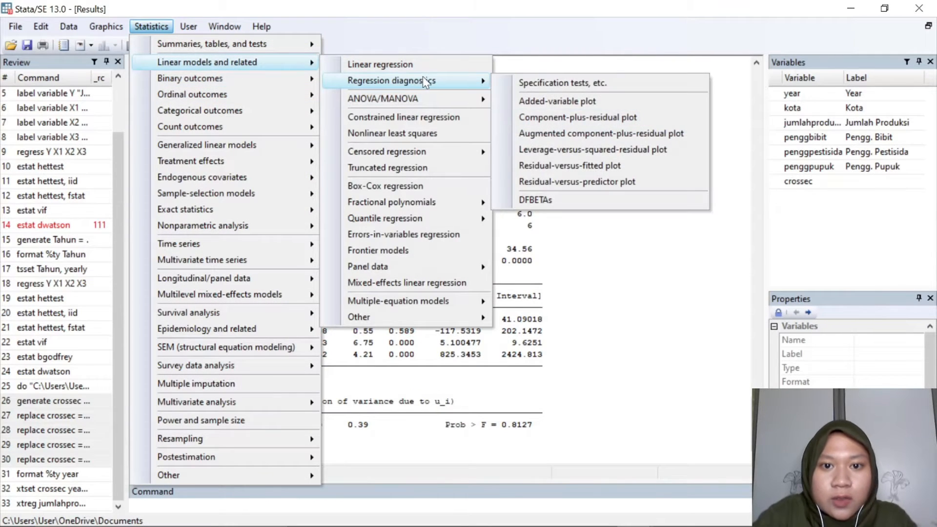
{"action": "left_click", "coordinate": [517, 81]}
{"action": "scroll", "coordinate": [435, 219], "scroll_direction": "up", "scroll_amount": 2}
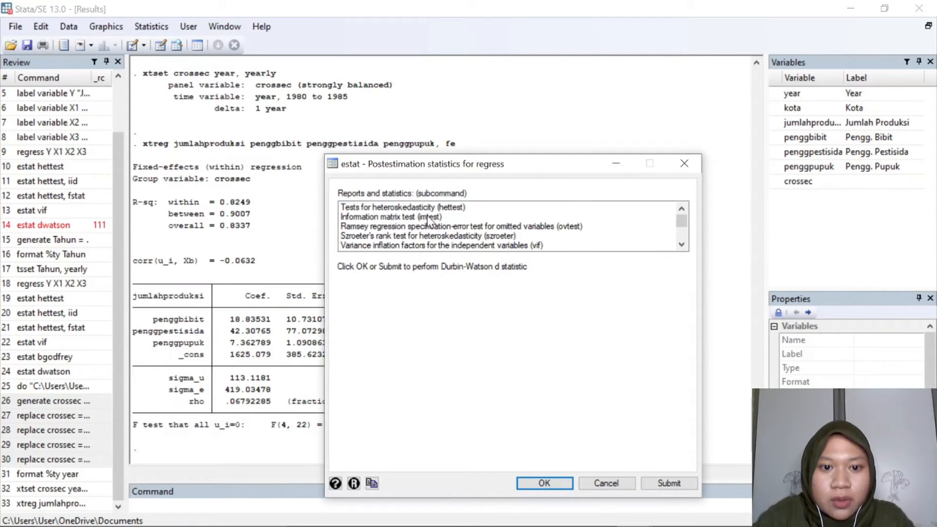
{"action": "left_click", "coordinate": [421, 208]}
{"action": "left_click", "coordinate": [447, 271]}
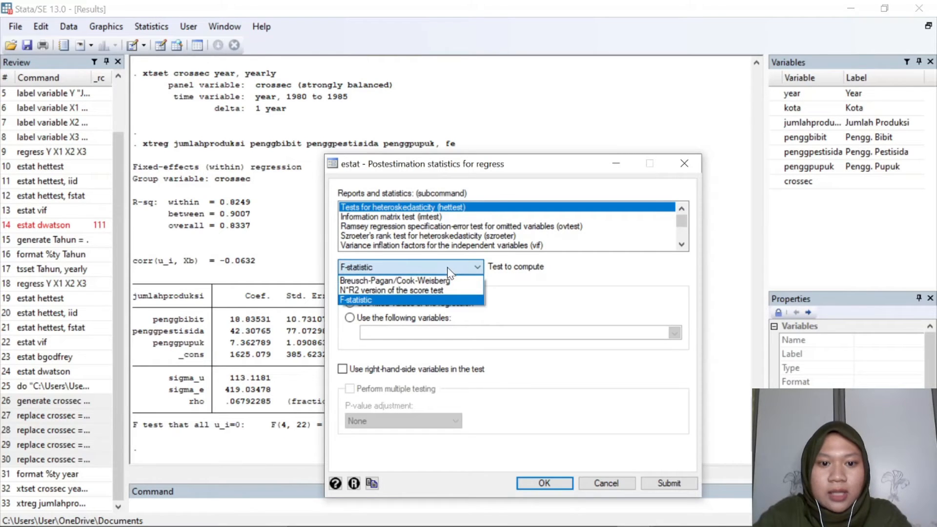
{"action": "left_click", "coordinate": [438, 301]}
{"action": "left_click", "coordinate": [544, 483]}
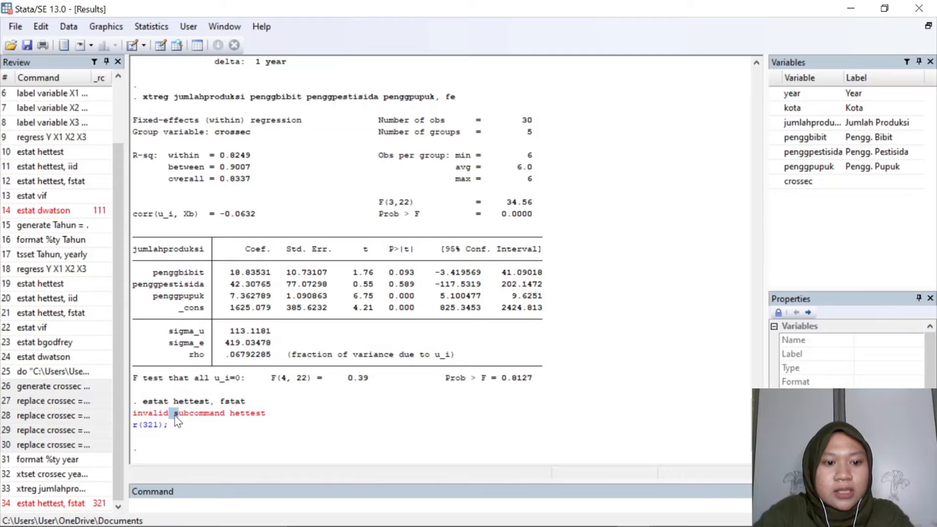
{"action": "left_click_drag", "start_coordinate": [144, 423], "coordinate": [237, 423]}
{"action": "left_click", "coordinate": [274, 423]}
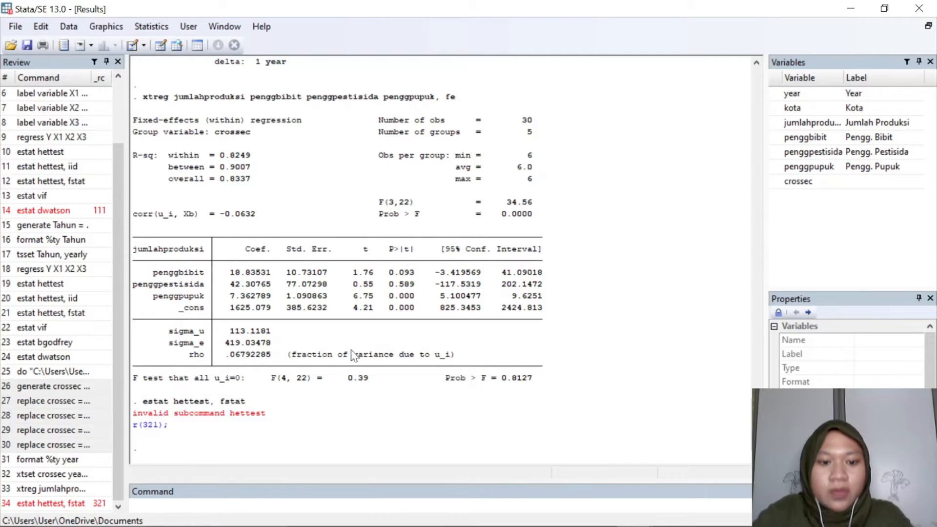
{"action": "scroll", "coordinate": [424, 347], "scroll_direction": "up", "scroll_amount": 5}
{"action": "scroll", "coordinate": [419, 334], "scroll_direction": "down", "scroll_amount": 5}
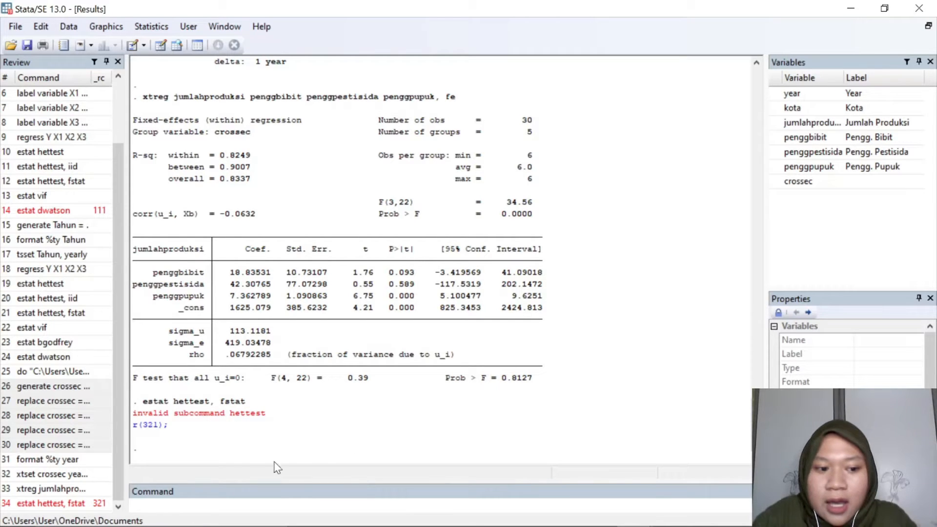
Copy the format %ty year, xtset, xtreg and estat hettest, fstat commands from the command history.
{"action": "left_click", "coordinate": [67, 459]}
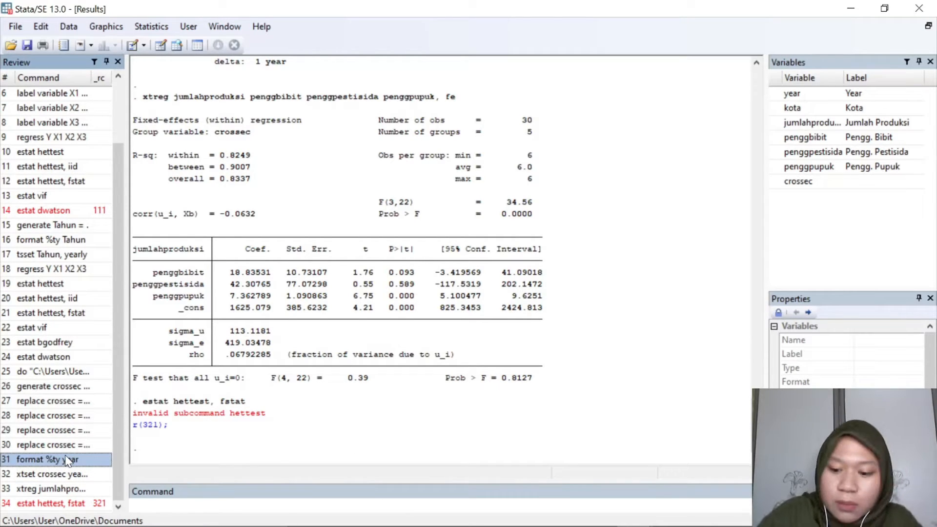
{"action": "key", "text": "shift+Down"}
{"action": "key", "text": "shift+Down"}
{"action": "key", "text": "shift+Down"}
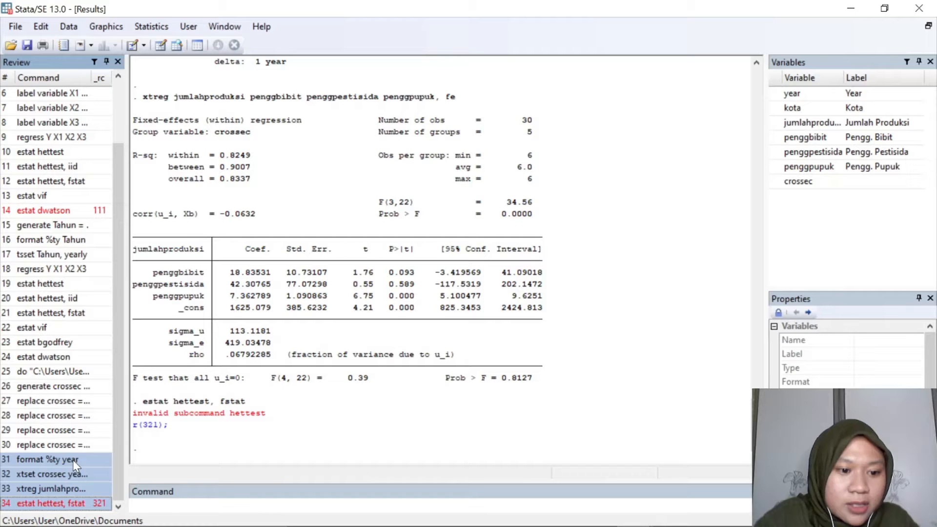
{"action": "right_click", "coordinate": [71, 480]}
{"action": "left_click", "coordinate": [321, 369]}
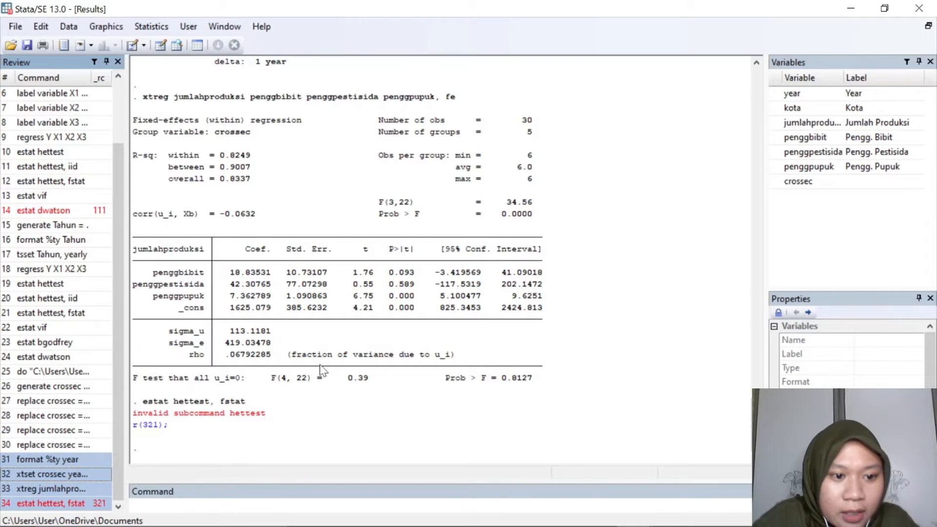
Paste the copied format, xtset, xtreg and estat hettest commands into the do-file below the crossec replace commands.
{"action": "left_click", "coordinate": [635, 513]}
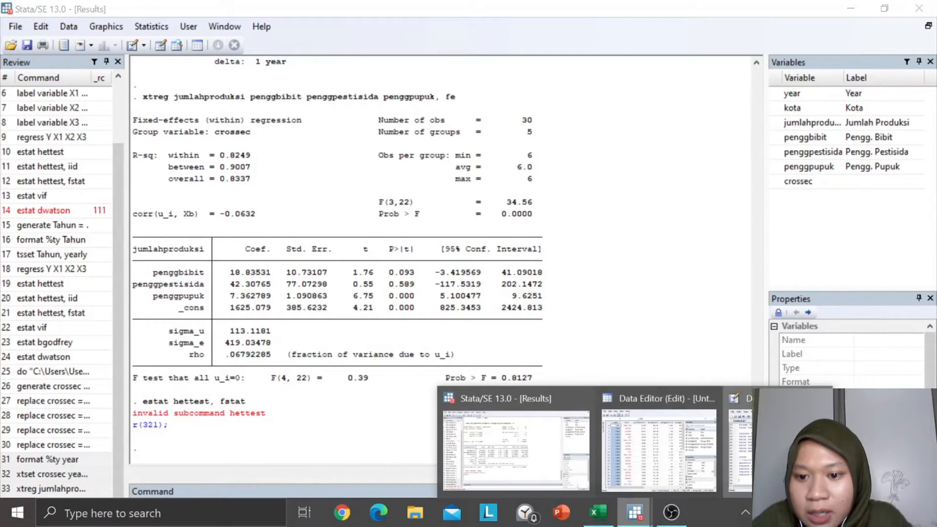
{"action": "left_click", "coordinate": [777, 449]}
{"action": "scroll", "coordinate": [498, 313], "scroll_direction": "down", "scroll_amount": 1}
{"action": "right_click", "coordinate": [373, 389]}
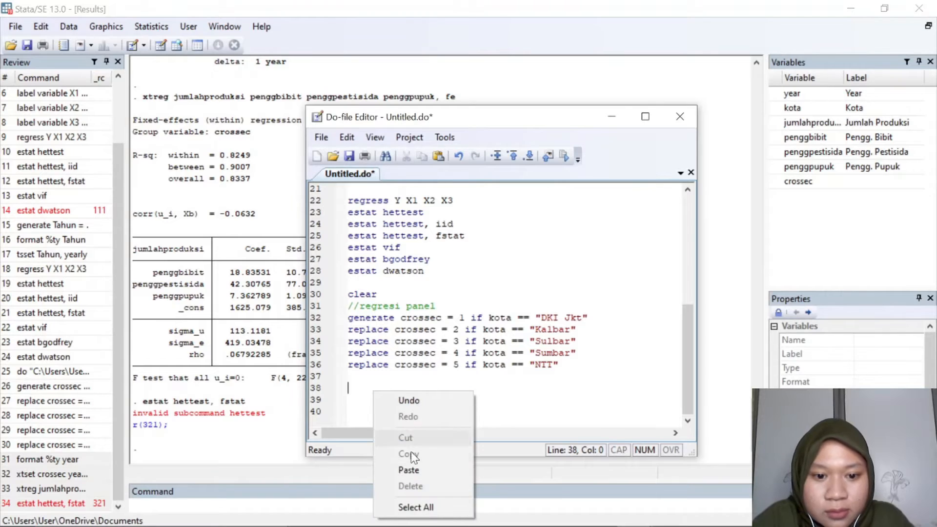
{"action": "left_click", "coordinate": [408, 471]}
Add a clear command below the pasted panel commands in the do-file and execute only that line.
{"action": "key", "text": "Return"}
{"action": "key", "text": "Return"}
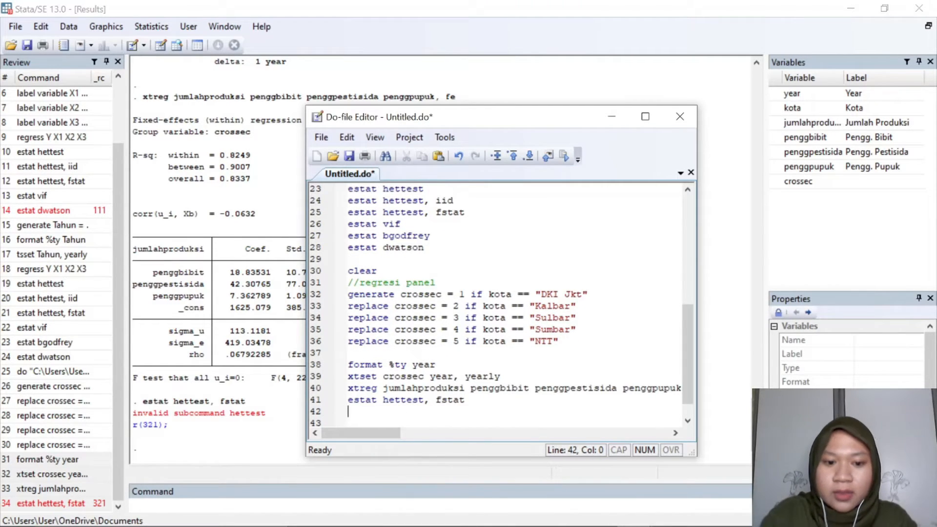
{"action": "type", "text": "clear"}
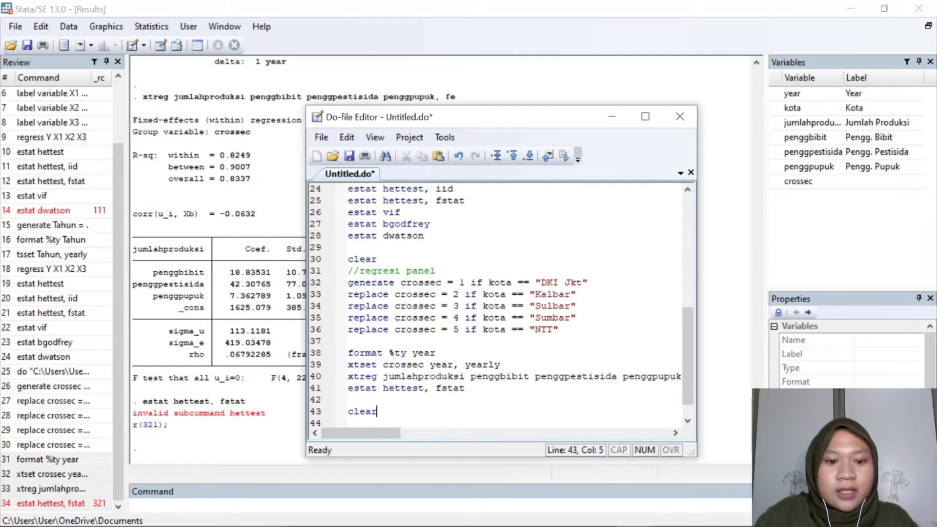
{"action": "left_click_drag", "start_coordinate": [348, 411], "coordinate": [378, 411]}
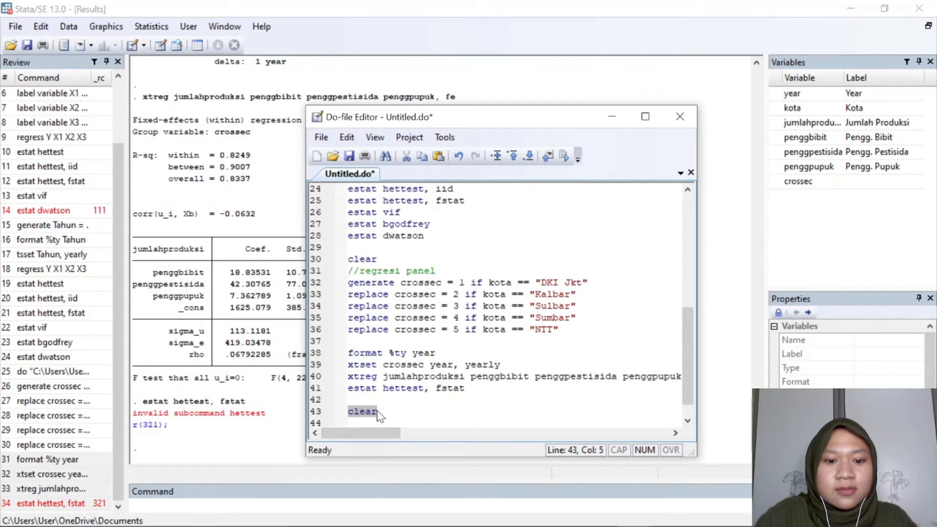
{"action": "left_click", "coordinate": [564, 157]}
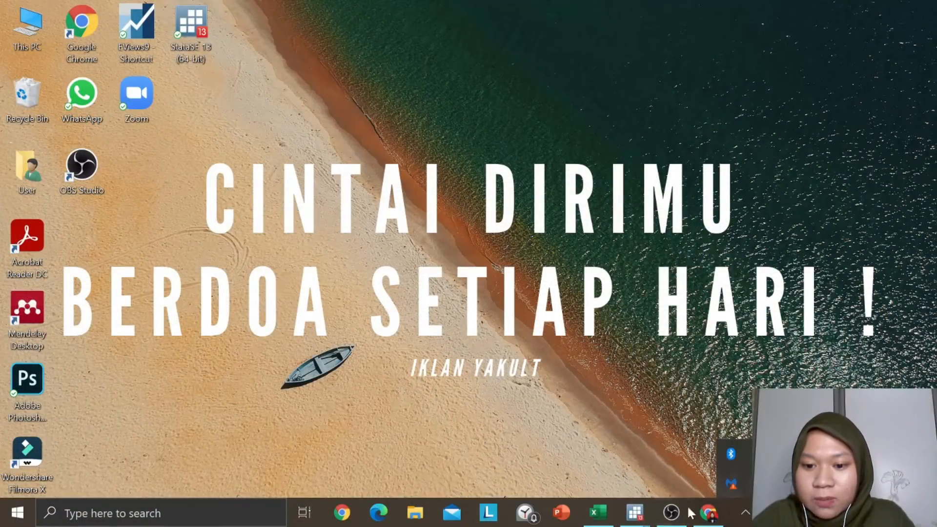
Switch to the Statistikian article in Chrome and read which assumption tests apply to the PLS, Fixed Effects and Random Effects methods.
{"action": "left_click", "coordinate": [708, 514]}
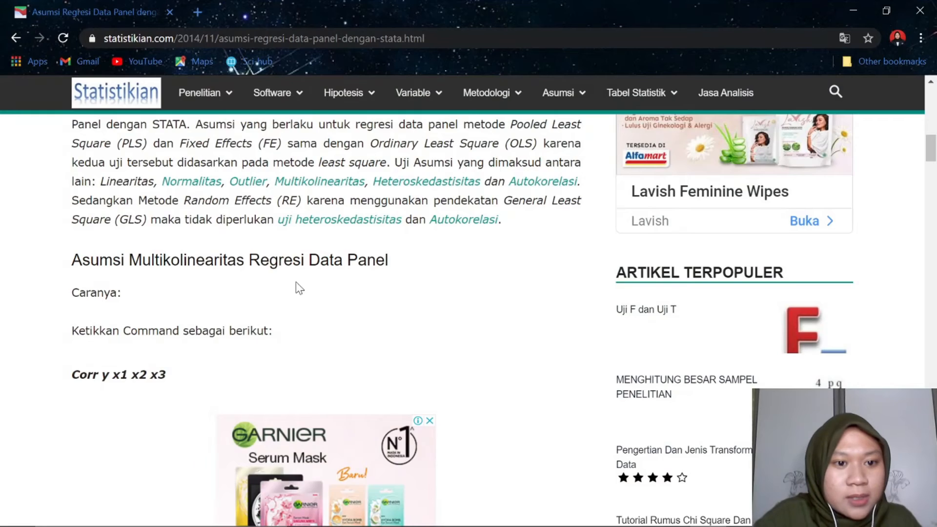
{"action": "scroll", "coordinate": [295, 268], "scroll_direction": "up", "scroll_amount": 10}
{"action": "scroll", "coordinate": [299, 271], "scroll_direction": "down", "scroll_amount": 6}
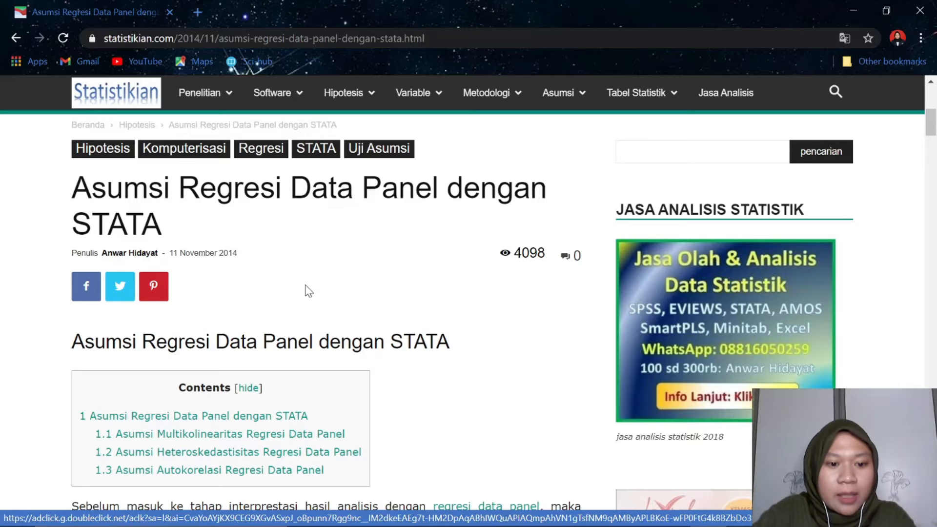
{"action": "scroll", "coordinate": [308, 291], "scroll_direction": "down", "scroll_amount": 4}
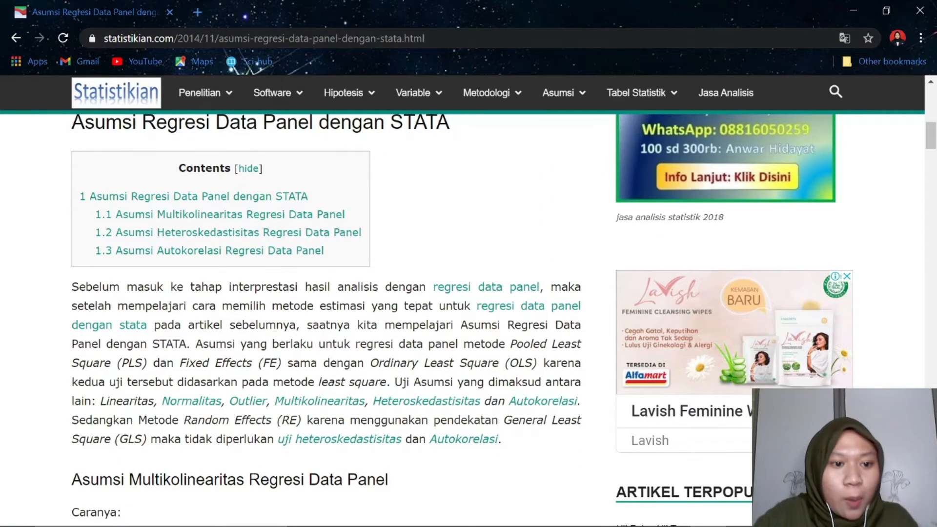
{"action": "scroll", "coordinate": [203, 309], "scroll_direction": "up", "scroll_amount": 2}
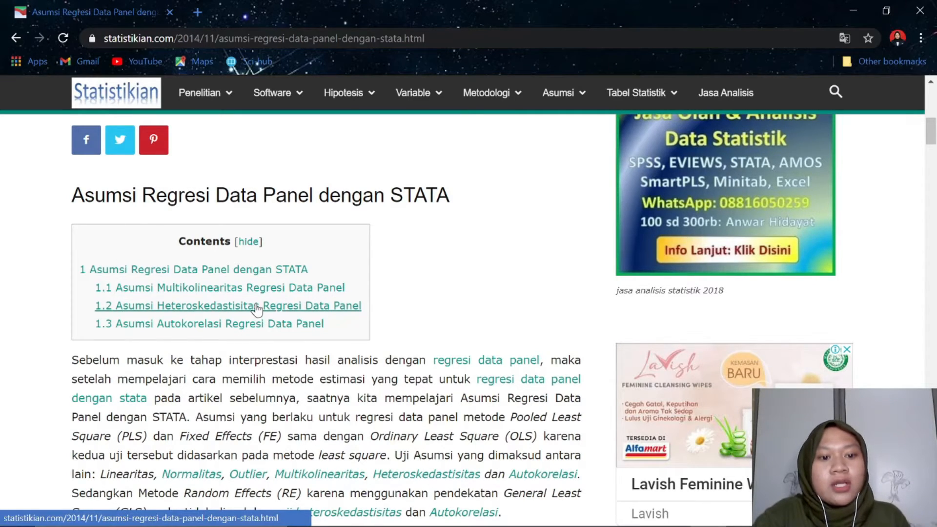
{"action": "scroll", "coordinate": [224, 349], "scroll_direction": "down", "scroll_amount": 2}
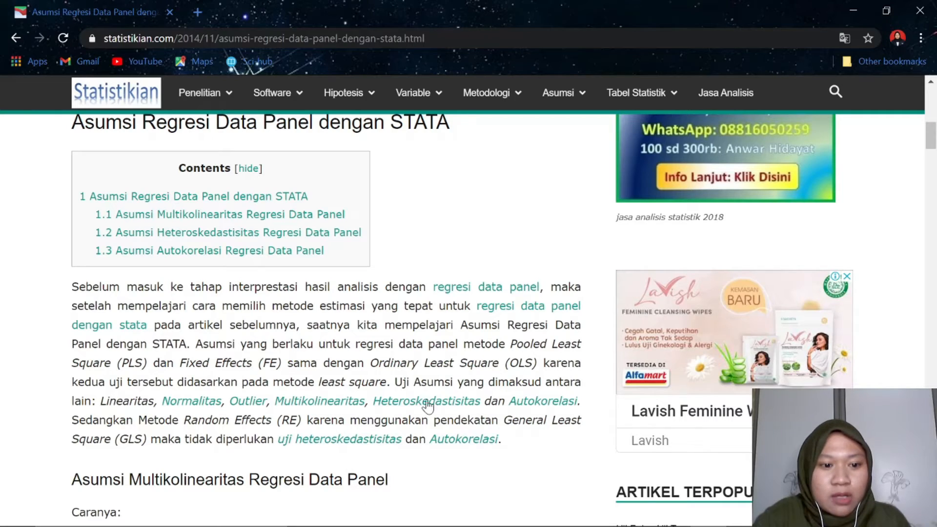
{"action": "left_click_drag", "start_coordinate": [100, 401], "coordinate": [577, 401]}
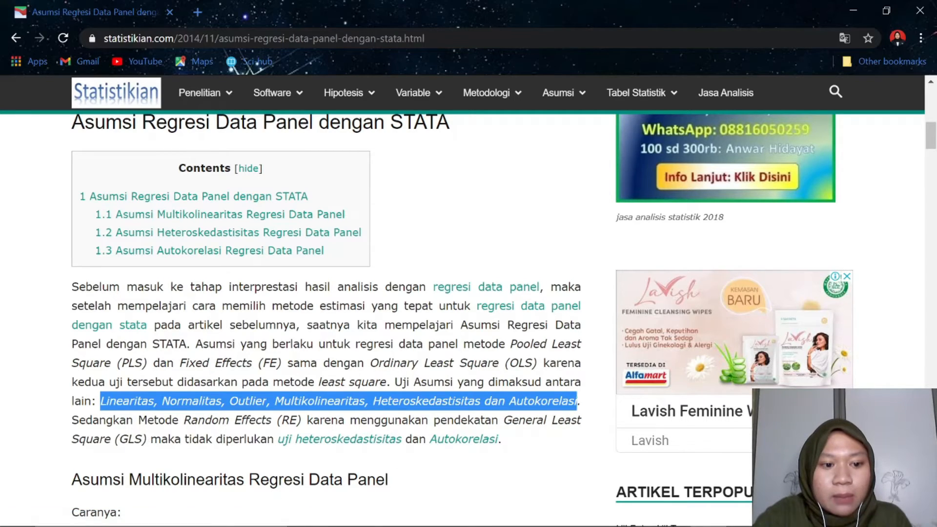
{"action": "left_click_drag", "start_coordinate": [138, 420], "coordinate": [527, 441]}
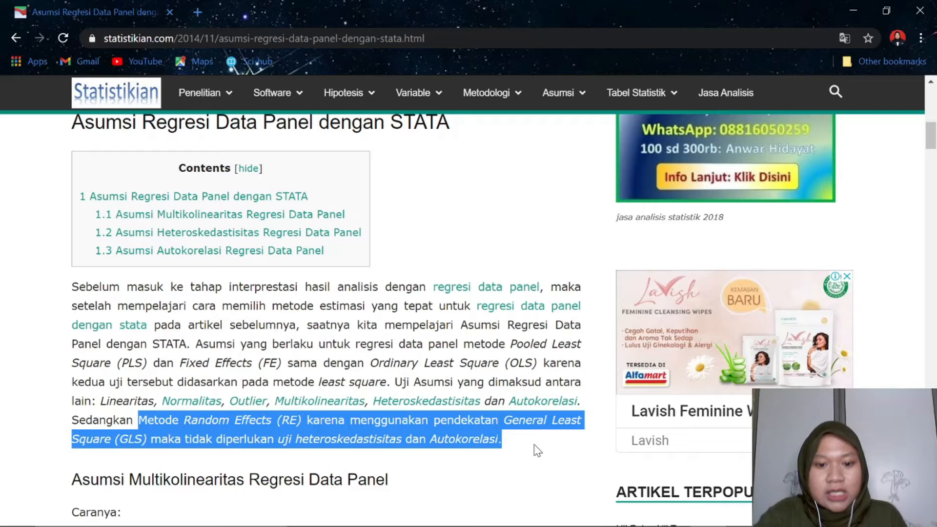
{"action": "left_click", "coordinate": [537, 450]}
Read the article's correlation-based multicollinearity test, covering the Corr y x1 x2 x3 command, its sample output and the decision rule.
{"action": "scroll", "coordinate": [536, 446], "scroll_direction": "down", "scroll_amount": 5}
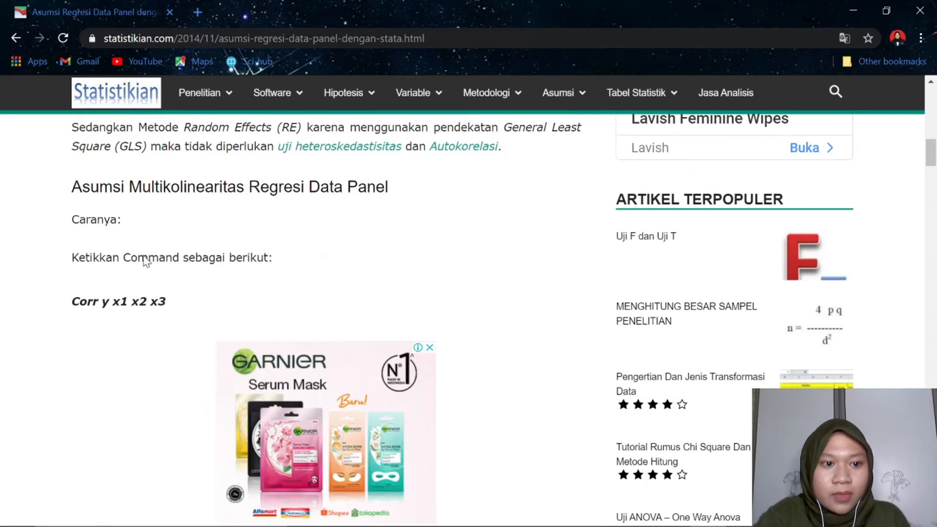
{"action": "left_click_drag", "start_coordinate": [72, 186], "coordinate": [182, 304]}
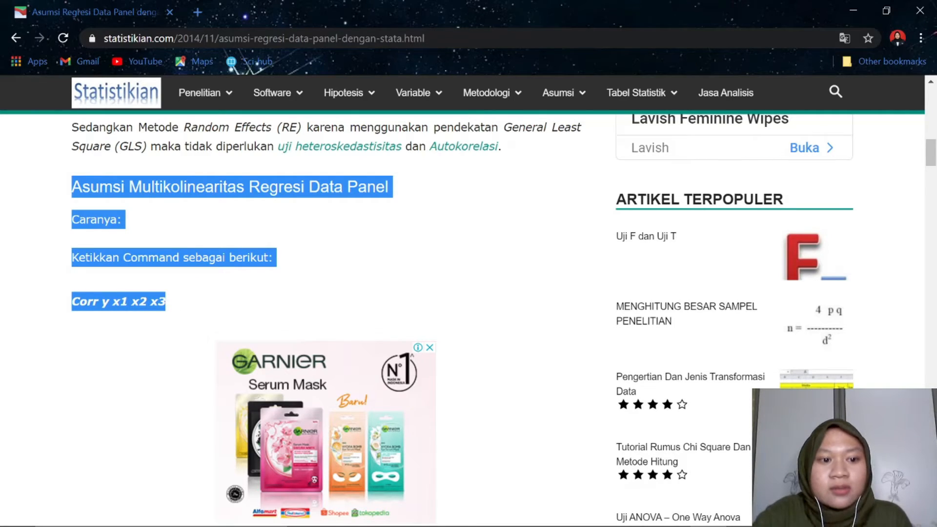
{"action": "scroll", "coordinate": [168, 302], "scroll_direction": "down", "scroll_amount": 5}
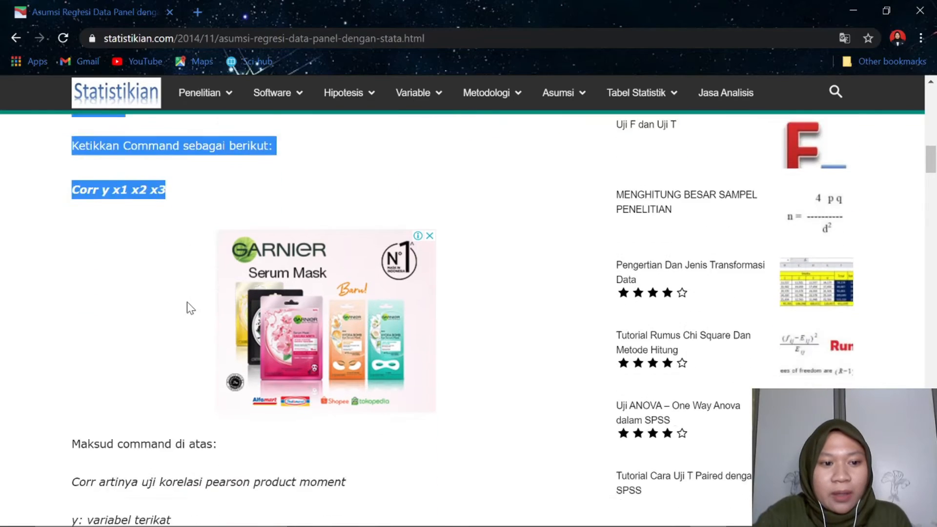
{"action": "scroll", "coordinate": [165, 357], "scroll_direction": "down", "scroll_amount": 11}
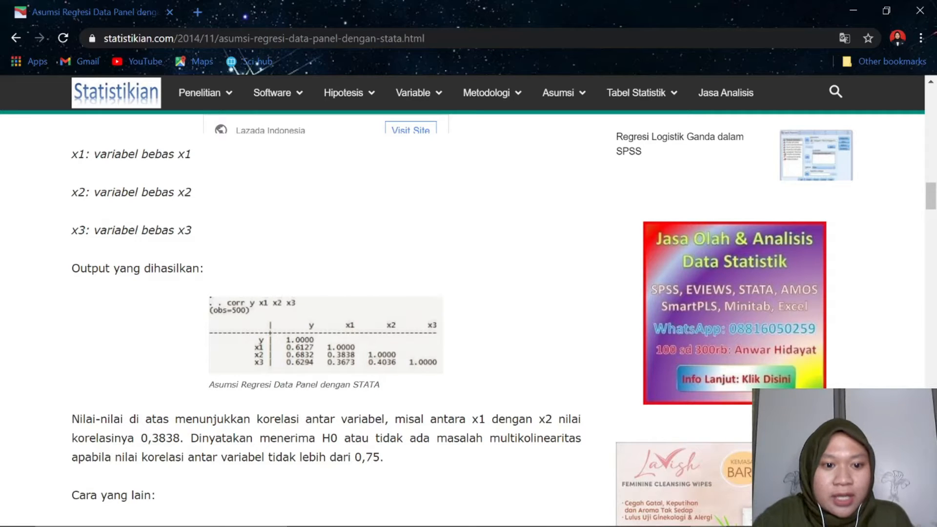
{"action": "left_click_drag", "start_coordinate": [80, 268], "coordinate": [219, 287]}
{"action": "left_click", "coordinate": [198, 413]}
{"action": "scroll", "coordinate": [162, 410], "scroll_direction": "down", "scroll_amount": 2}
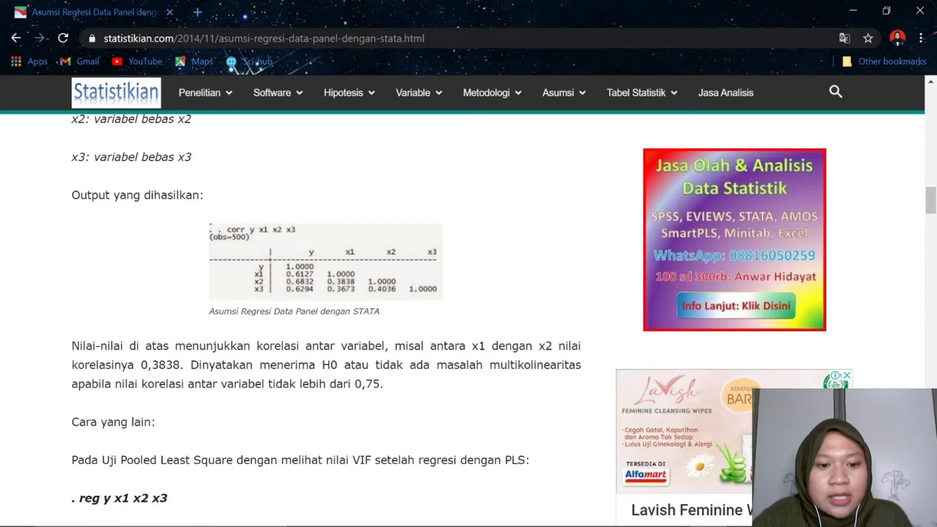
{"action": "left_click_drag", "start_coordinate": [306, 346], "coordinate": [319, 345]}
{"action": "left_click", "coordinate": [388, 379]}
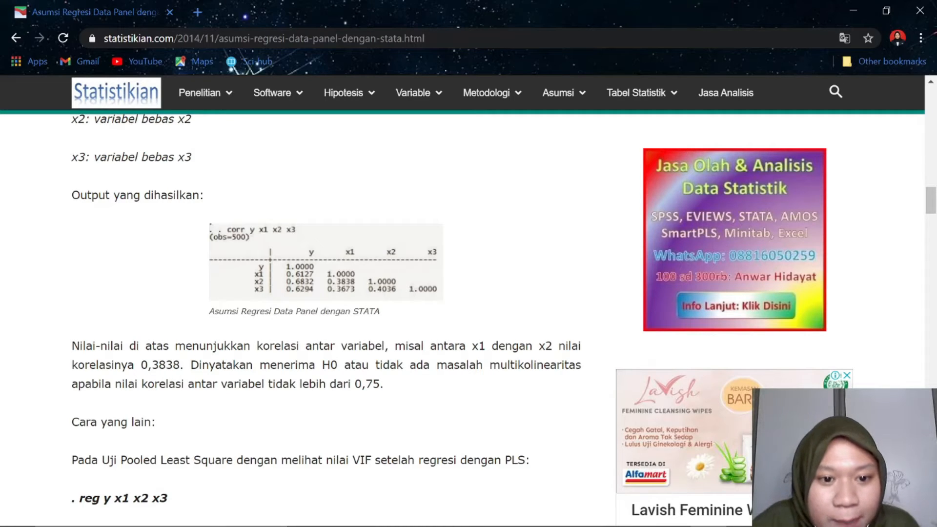
{"action": "left_click_drag", "start_coordinate": [191, 365], "coordinate": [380, 390]}
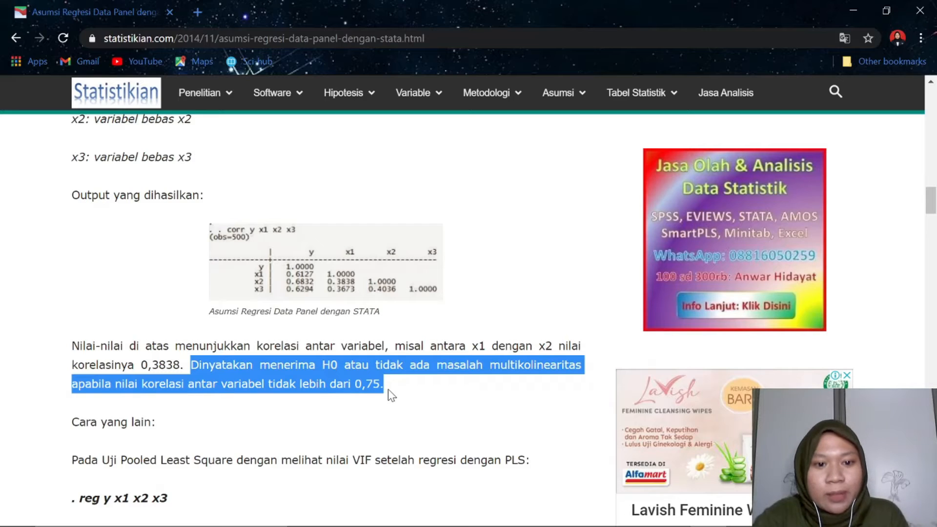
{"action": "left_click", "coordinate": [367, 398]}
Review the alternative multicollinearity check using reg y x1 x2 x3 and vif after Pooled Least Square, including its sample output.
{"action": "scroll", "coordinate": [368, 398], "scroll_direction": "down", "scroll_amount": 4}
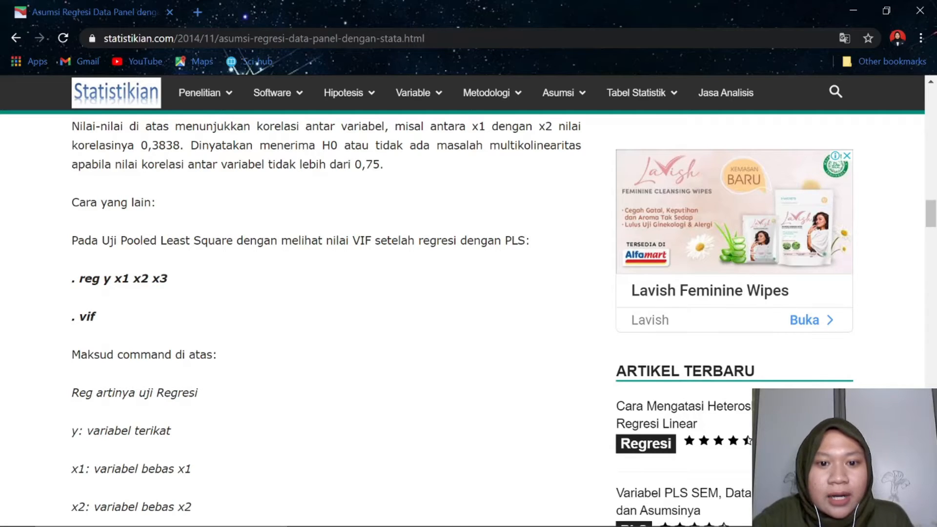
{"action": "left_click_drag", "start_coordinate": [78, 281], "coordinate": [176, 284]}
{"action": "left_click", "coordinate": [179, 285]}
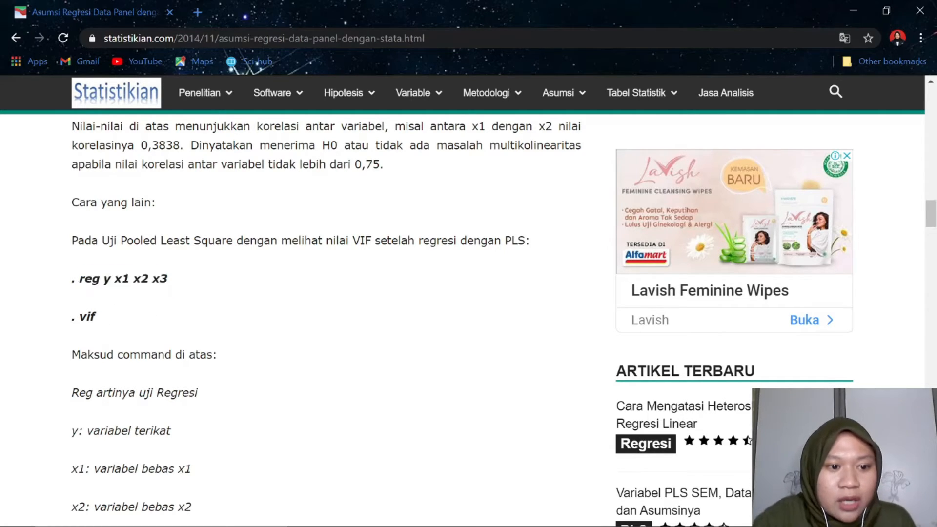
{"action": "scroll", "coordinate": [117, 324], "scroll_direction": "down", "scroll_amount": 3}
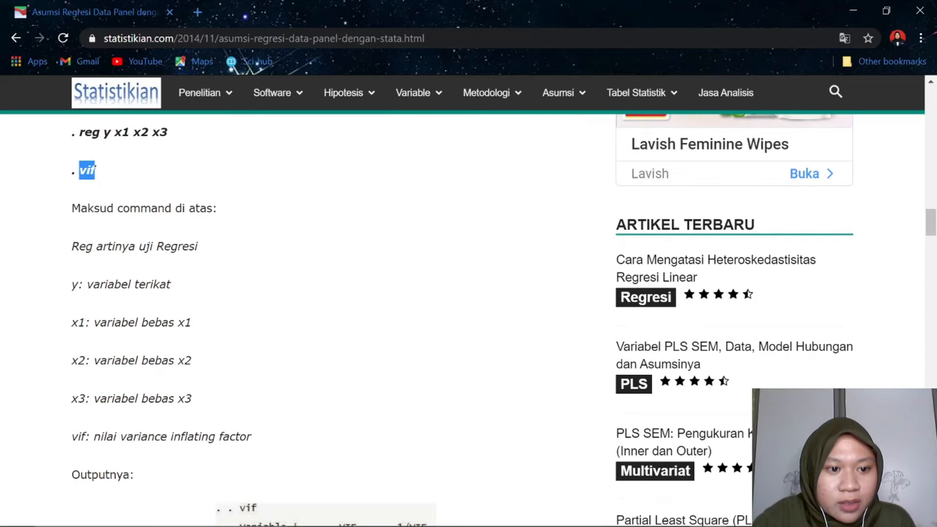
{"action": "scroll", "coordinate": [128, 302], "scroll_direction": "down", "scroll_amount": 6}
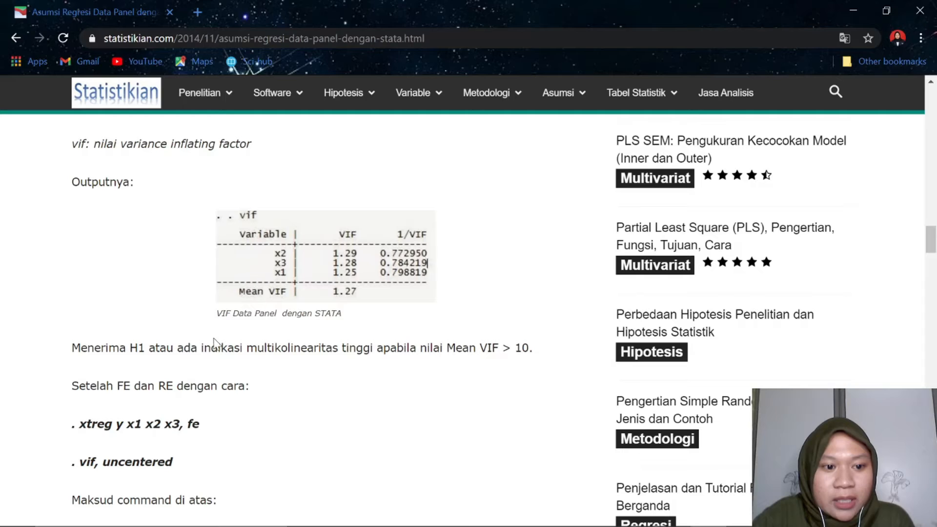
{"action": "left_click_drag", "start_coordinate": [72, 347], "coordinate": [98, 348]}
{"action": "scroll", "coordinate": [127, 351], "scroll_direction": "up", "scroll_amount": 10}
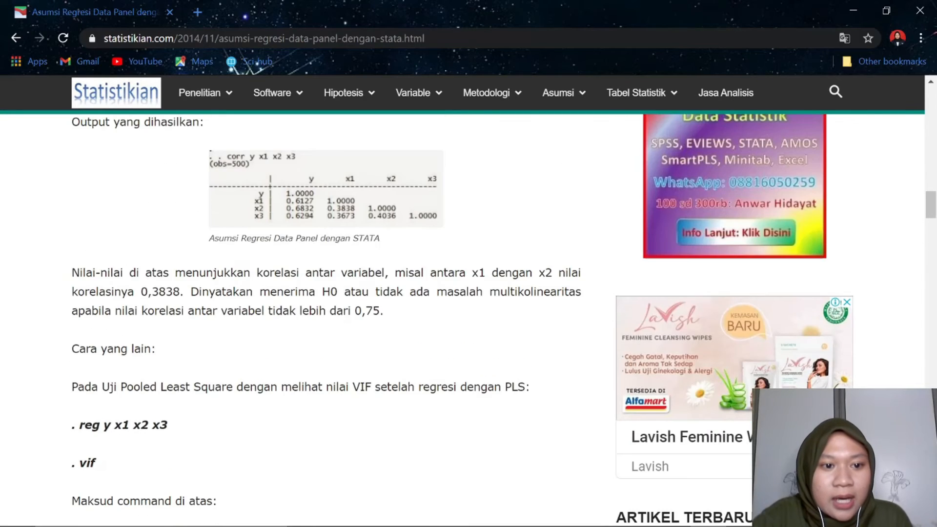
{"action": "scroll", "coordinate": [128, 351], "scroll_direction": "up", "scroll_amount": 8}
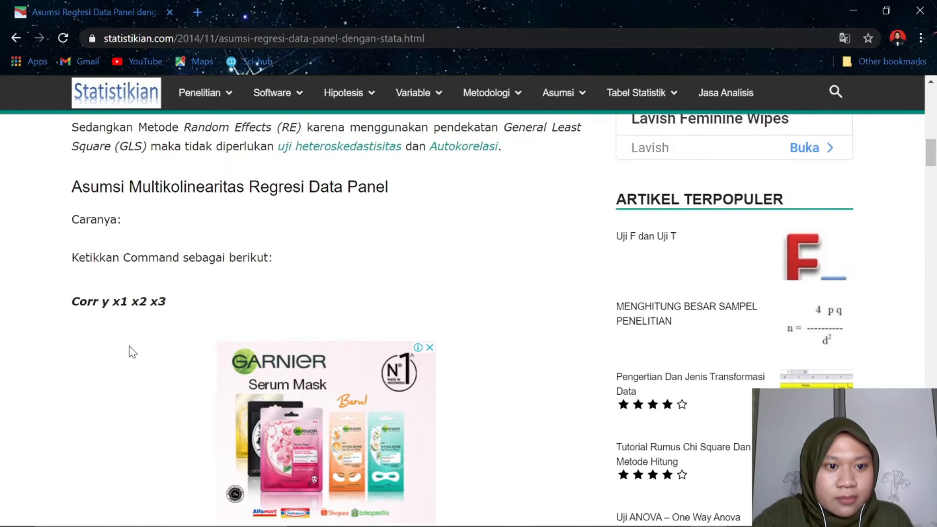
Study the multicollinearity check after FE and RE using xtreg y x1 x2 x3, fe and vif, uncentered, including its sample output.
{"action": "scroll", "coordinate": [129, 351], "scroll_direction": "down", "scroll_amount": 20}
{"action": "scroll", "coordinate": [130, 358], "scroll_direction": "down", "scroll_amount": 10}
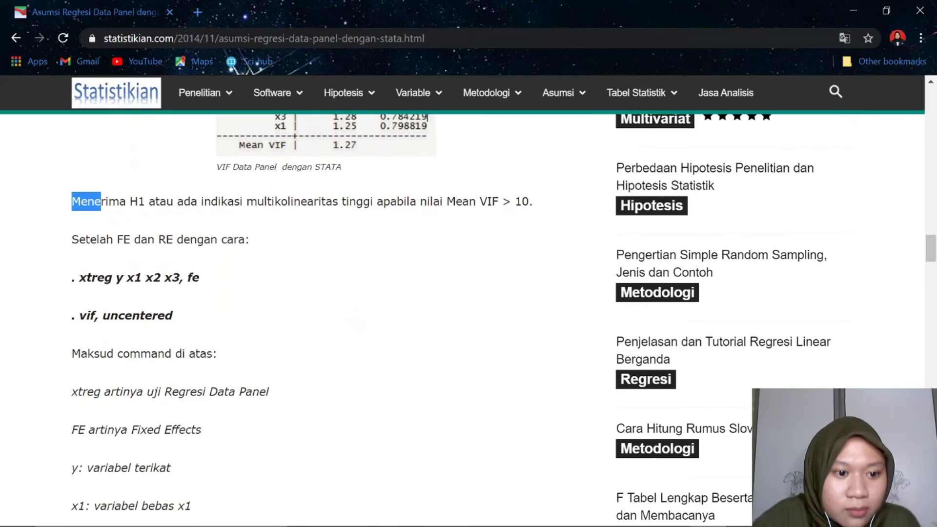
{"action": "scroll", "coordinate": [155, 347], "scroll_direction": "down", "scroll_amount": 3}
{"action": "scroll", "coordinate": [147, 337], "scroll_direction": "up", "scroll_amount": 3}
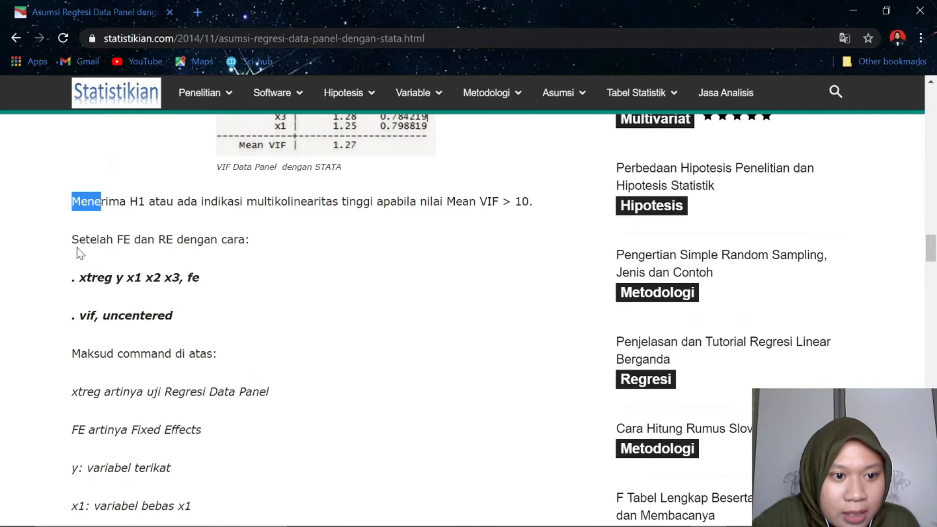
{"action": "left_click_drag", "start_coordinate": [73, 242], "coordinate": [251, 250]}
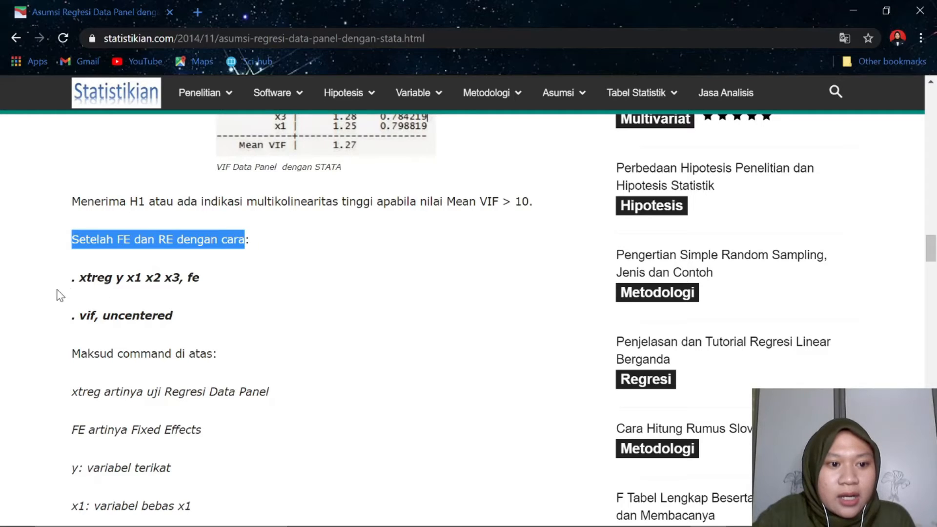
{"action": "left_click_drag", "start_coordinate": [87, 279], "coordinate": [116, 279]}
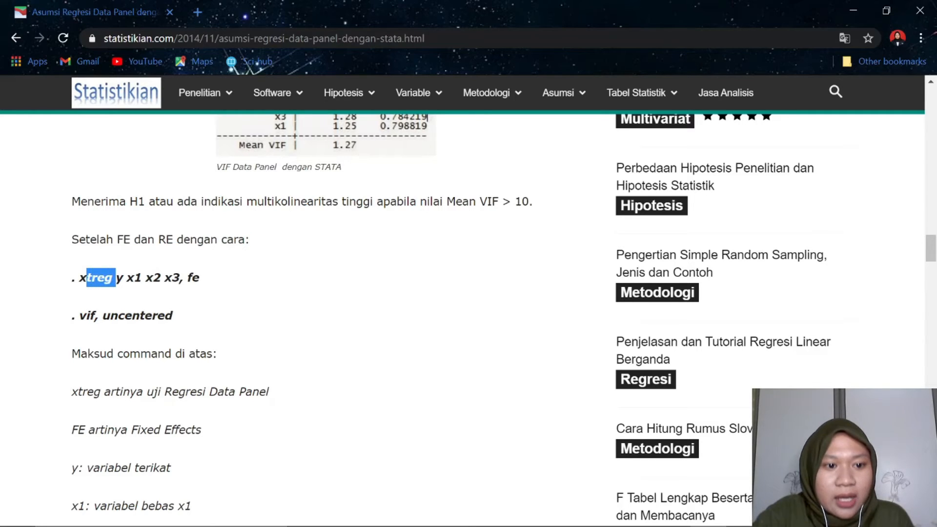
{"action": "left_click", "coordinate": [132, 324]}
{"action": "left_click_drag", "start_coordinate": [79, 316], "coordinate": [157, 324]}
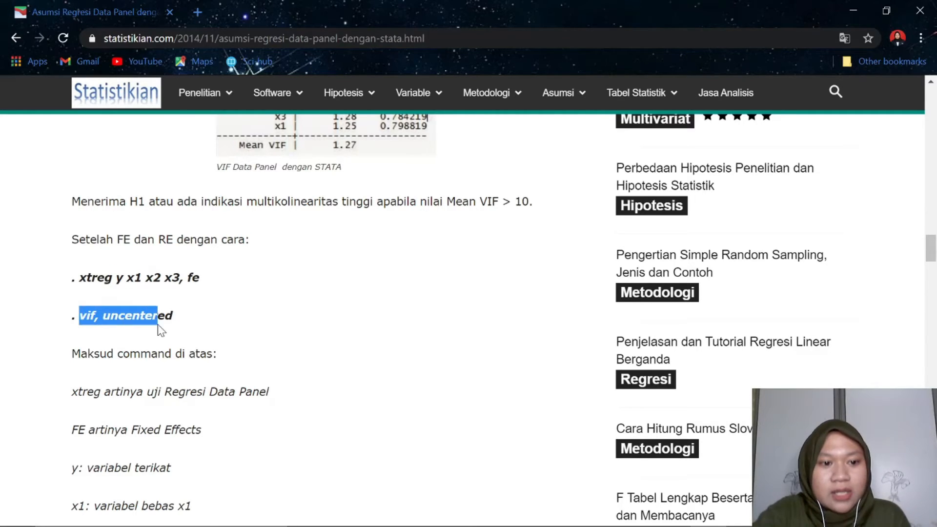
{"action": "left_click", "coordinate": [184, 324]}
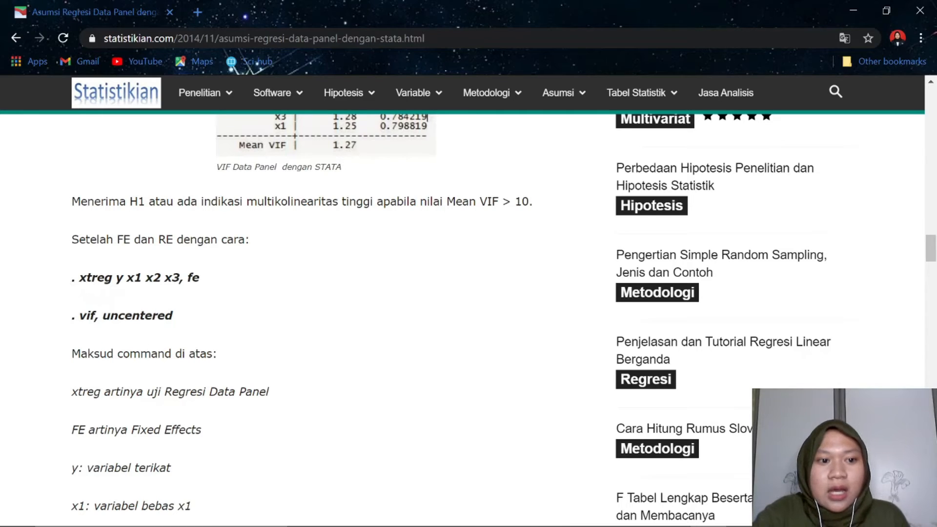
{"action": "left_click_drag", "start_coordinate": [79, 277], "coordinate": [205, 287]}
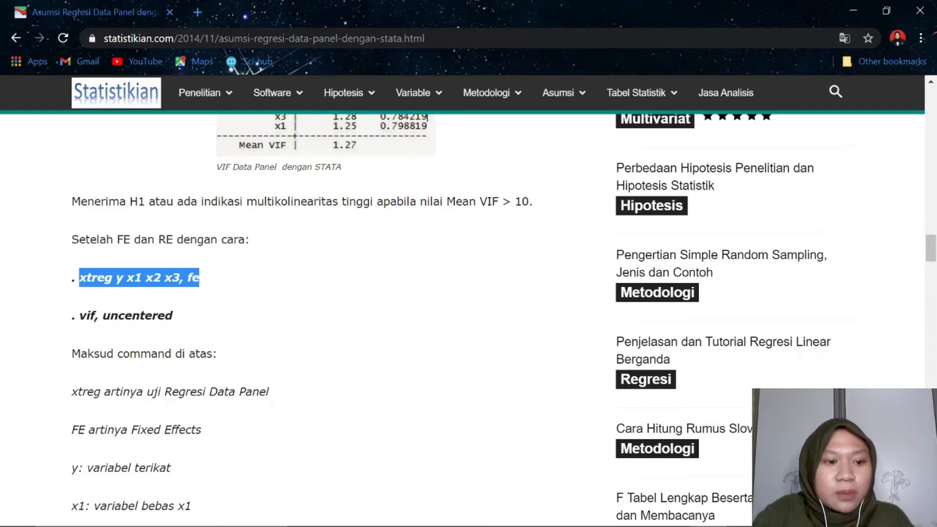
{"action": "left_click_drag", "start_coordinate": [80, 316], "coordinate": [193, 324]}
{"action": "left_click", "coordinate": [182, 370]}
{"action": "scroll", "coordinate": [182, 371], "scroll_direction": "down", "scroll_amount": 3}
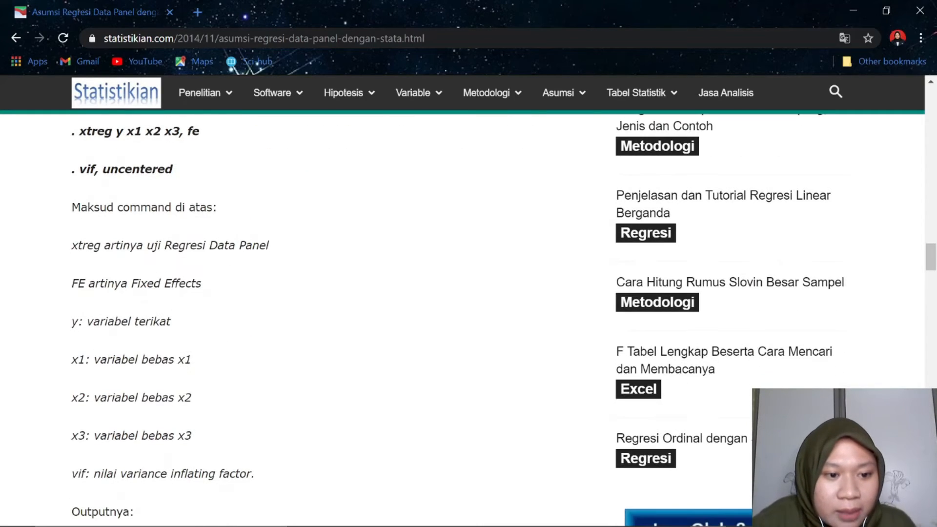
{"action": "scroll", "coordinate": [178, 313], "scroll_direction": "down", "scroll_amount": 5}
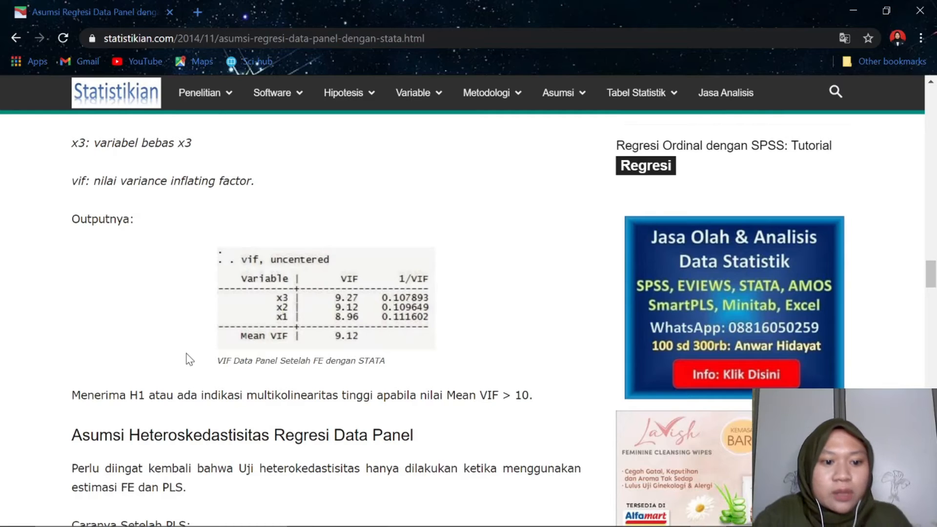
Recheck the article's VIF commands and outputs after PLS and after FE, and read the Mean VIF > 10 multicollinearity decision rule.
{"action": "scroll", "coordinate": [190, 346], "scroll_direction": "up", "scroll_amount": 5}
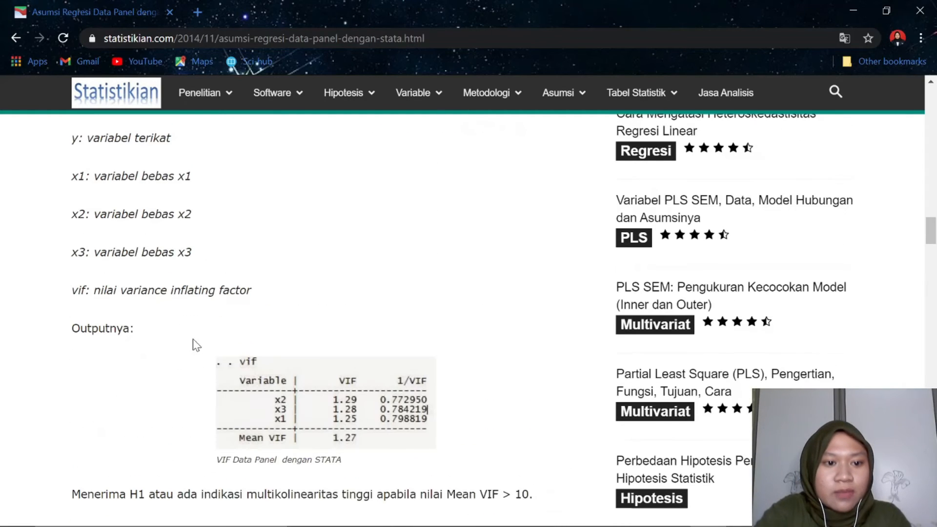
{"action": "scroll", "coordinate": [192, 342], "scroll_direction": "down", "scroll_amount": 2}
{"action": "scroll", "coordinate": [140, 326], "scroll_direction": "down", "scroll_amount": 3}
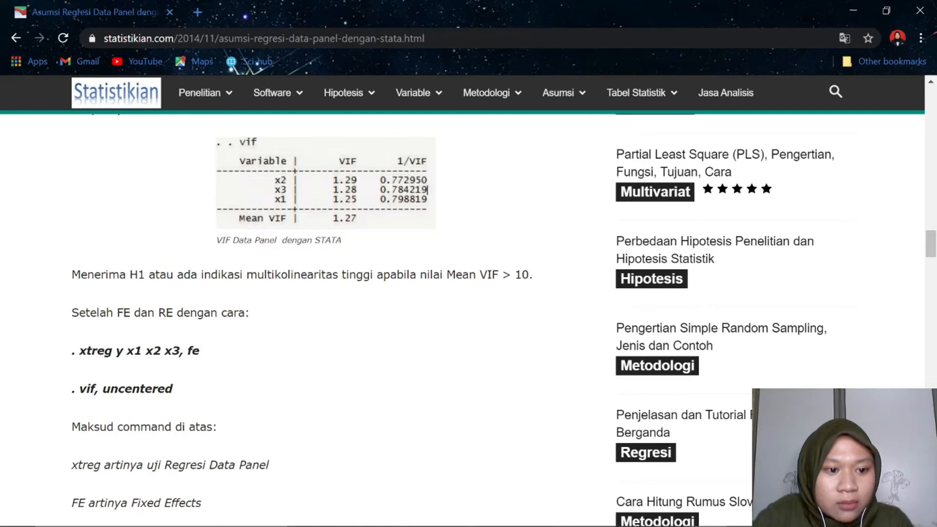
{"action": "left_click_drag", "start_coordinate": [78, 351], "coordinate": [201, 359]}
{"action": "left_click", "coordinate": [176, 394]}
{"action": "scroll", "coordinate": [179, 385], "scroll_direction": "down", "scroll_amount": 9}
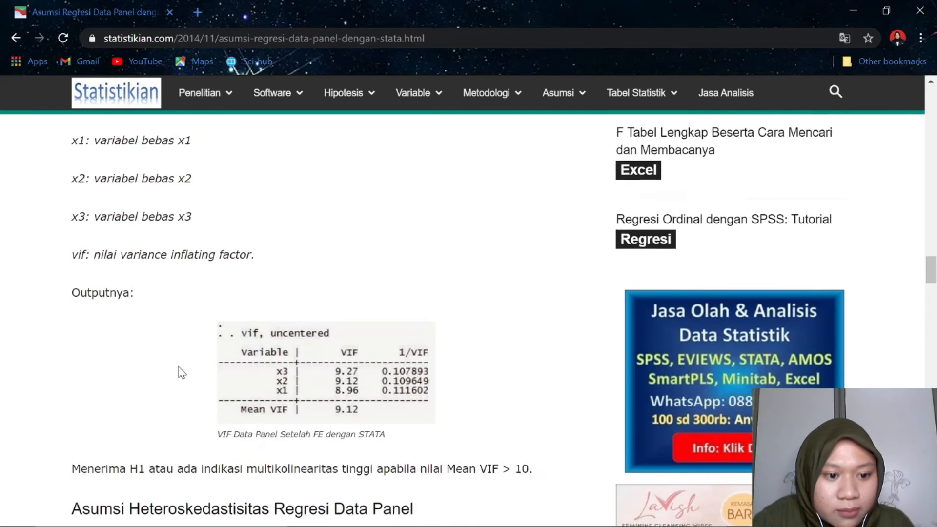
{"action": "scroll", "coordinate": [291, 372], "scroll_direction": "down", "scroll_amount": 2}
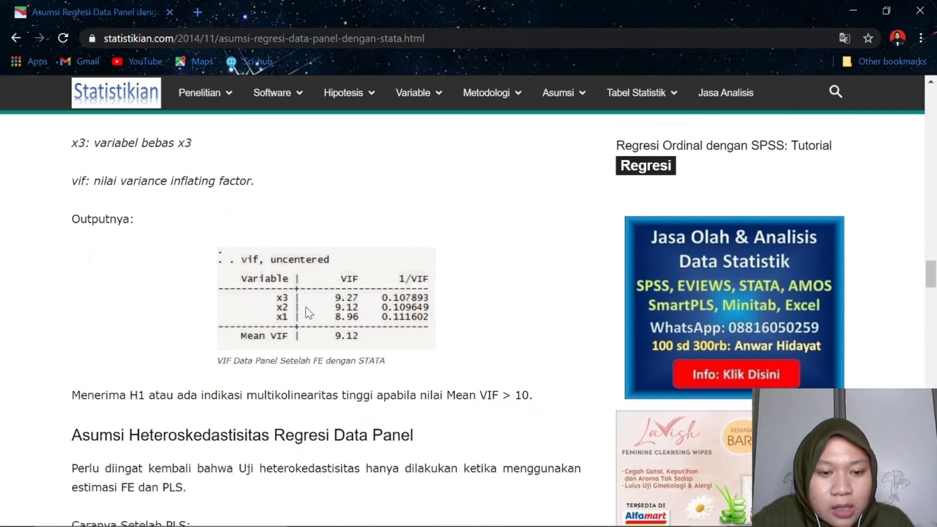
{"action": "left_click_drag", "start_coordinate": [73, 220], "coordinate": [155, 240]}
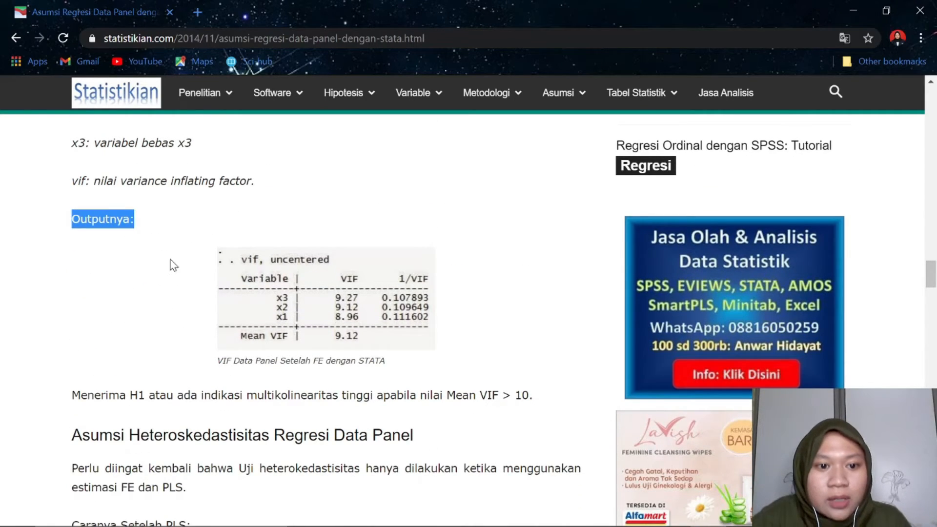
{"action": "left_click_drag", "start_coordinate": [72, 395], "coordinate": [413, 432]}
{"action": "left_click", "coordinate": [419, 440]}
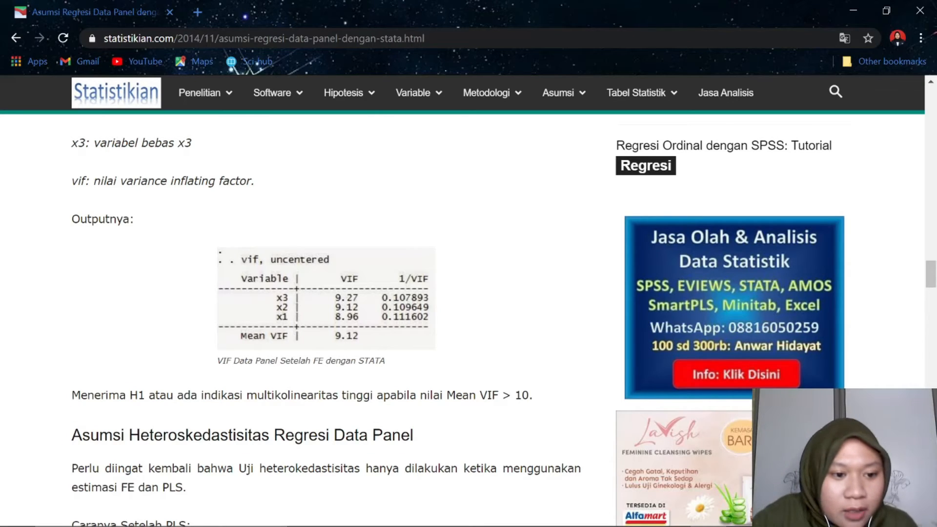
{"action": "left_click_drag", "start_coordinate": [71, 396], "coordinate": [87, 397]}
{"action": "left_click", "coordinate": [89, 443]}
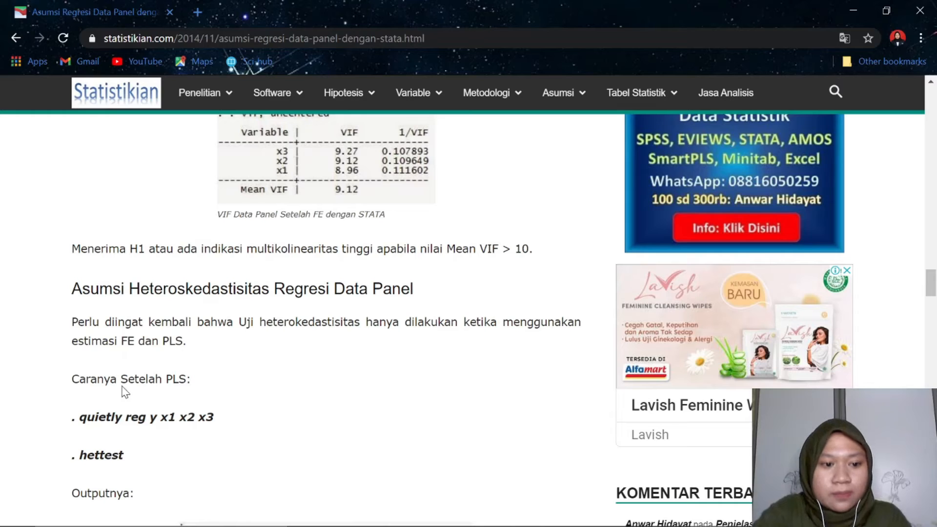
Read the heteroskedasticity test after PLS, covering quietly reg y x1 x2 x3, hettest, the sample output and its decision rule.
{"action": "scroll", "coordinate": [101, 360], "scroll_direction": "down", "scroll_amount": 2}
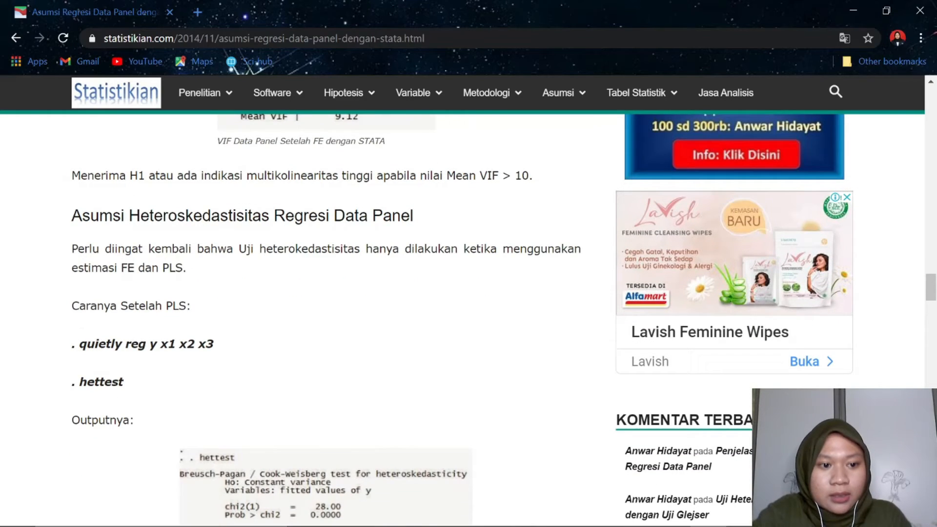
{"action": "left_click_drag", "start_coordinate": [80, 344], "coordinate": [205, 345]}
{"action": "left_click", "coordinate": [157, 346]}
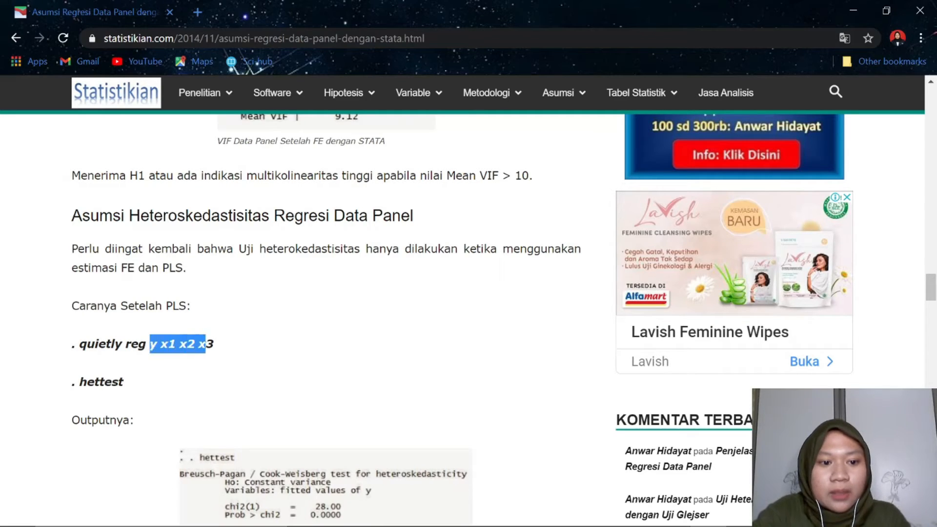
{"action": "left_click_drag", "start_coordinate": [79, 382], "coordinate": [124, 383]}
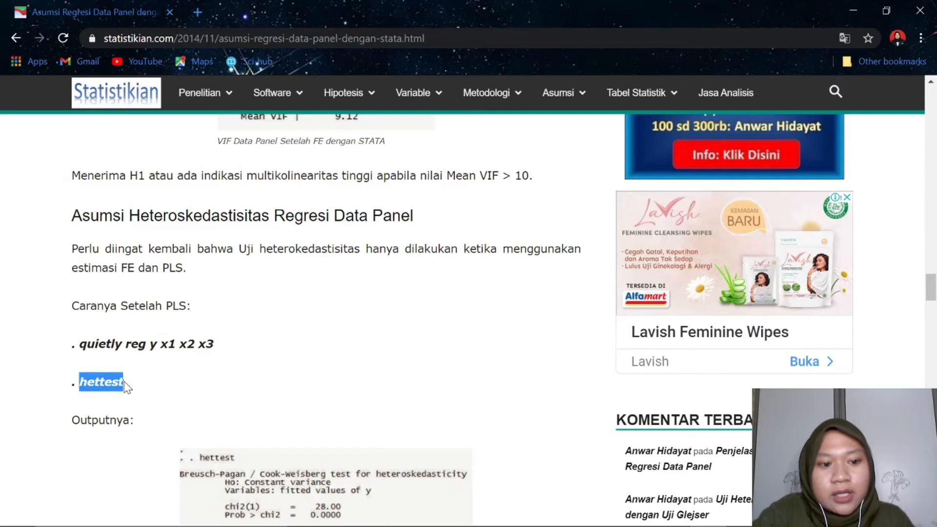
{"action": "scroll", "coordinate": [276, 383], "scroll_direction": "down", "scroll_amount": 5}
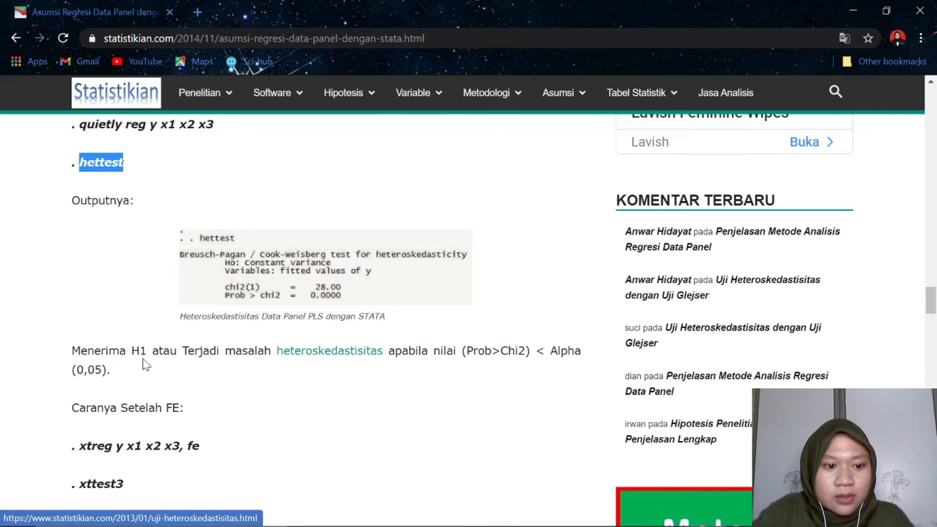
Read the heteroskedasticity commands after Fixed Effects, xtreg y x1 x2 x3, fe and xttest3.
{"action": "scroll", "coordinate": [177, 395], "scroll_direction": "down", "scroll_amount": 3}
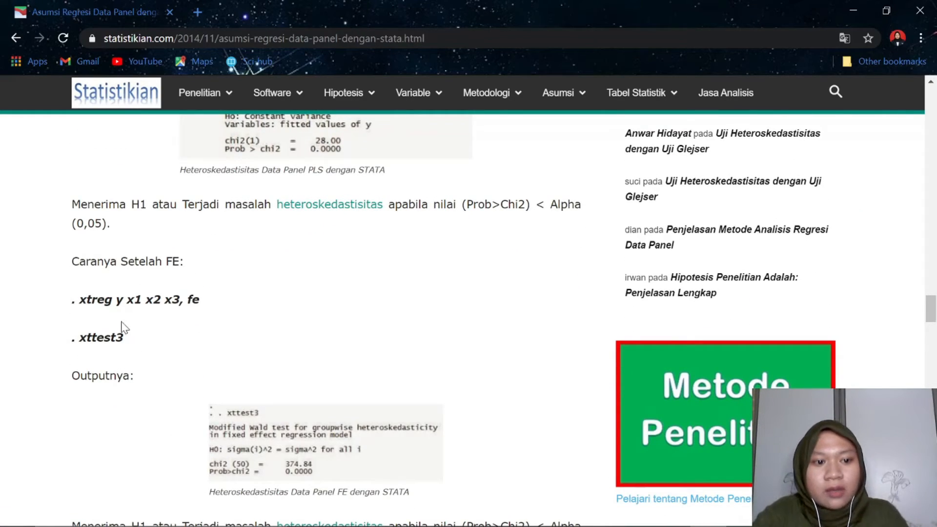
{"action": "left_click_drag", "start_coordinate": [79, 299], "coordinate": [180, 300]}
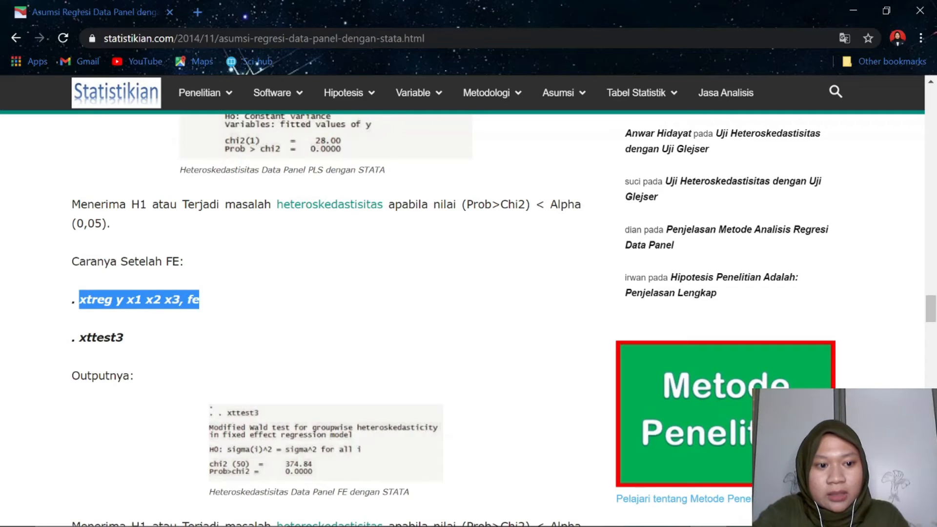
{"action": "left_click_drag", "start_coordinate": [79, 337], "coordinate": [149, 341]}
{"action": "left_click", "coordinate": [149, 342]}
Review the article's autocorrelation test with xtserial y x1 x2 x3, including its sample output and decision rule.
{"action": "scroll", "coordinate": [147, 351], "scroll_direction": "down", "scroll_amount": 15}
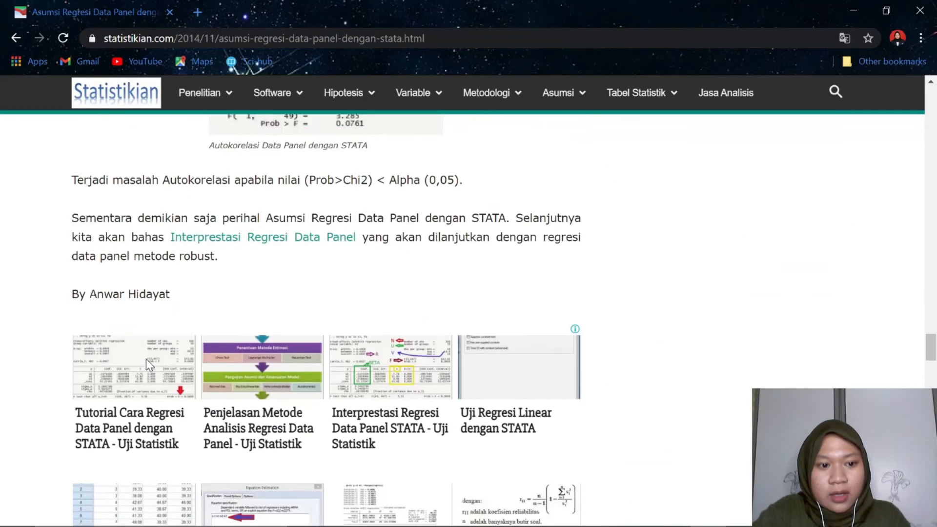
{"action": "scroll", "coordinate": [145, 359], "scroll_direction": "up", "scroll_amount": 6}
{"action": "scroll", "coordinate": [324, 360], "scroll_direction": "down", "scroll_amount": 3}
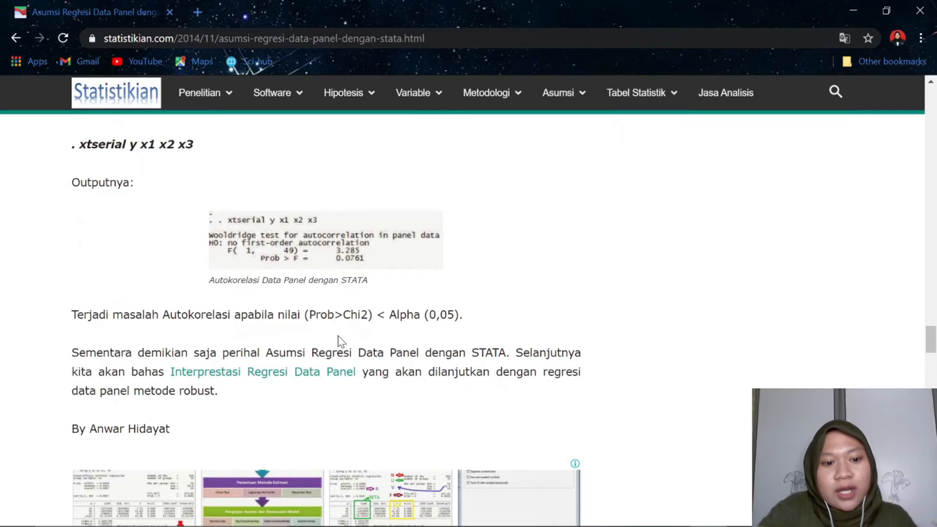
{"action": "scroll", "coordinate": [453, 361], "scroll_direction": "up", "scroll_amount": 8}
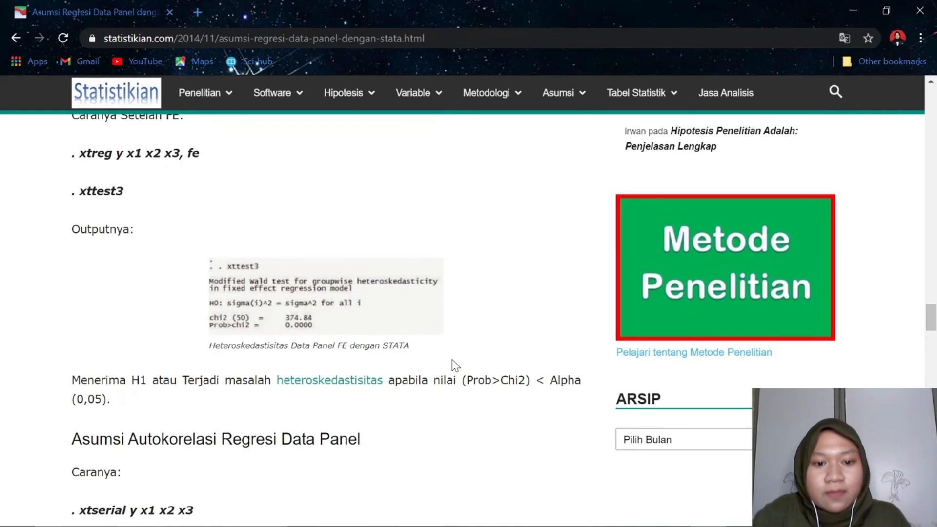
{"action": "scroll", "coordinate": [457, 366], "scroll_direction": "down", "scroll_amount": 5}
Switch to Stata's Results window and open the Data Editor in edit mode.
{"action": "mouse_move", "coordinate": [649, 521]}
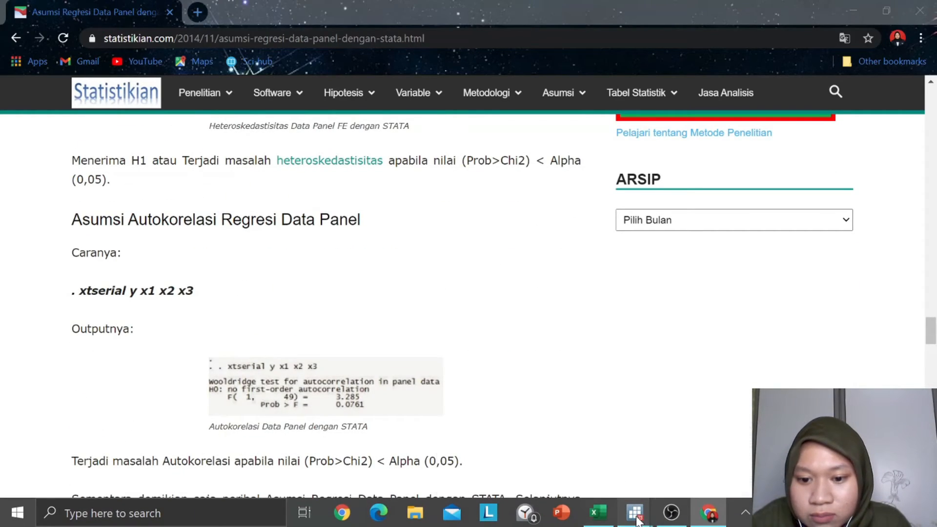
{"action": "mouse_move", "coordinate": [628, 470]}
{"action": "mouse_move", "coordinate": [742, 461]}
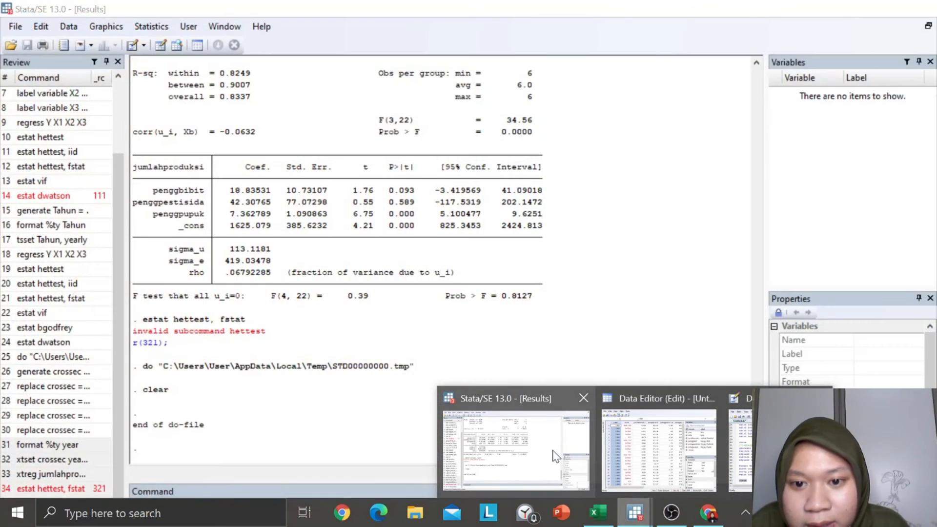
{"action": "left_click", "coordinate": [557, 456]}
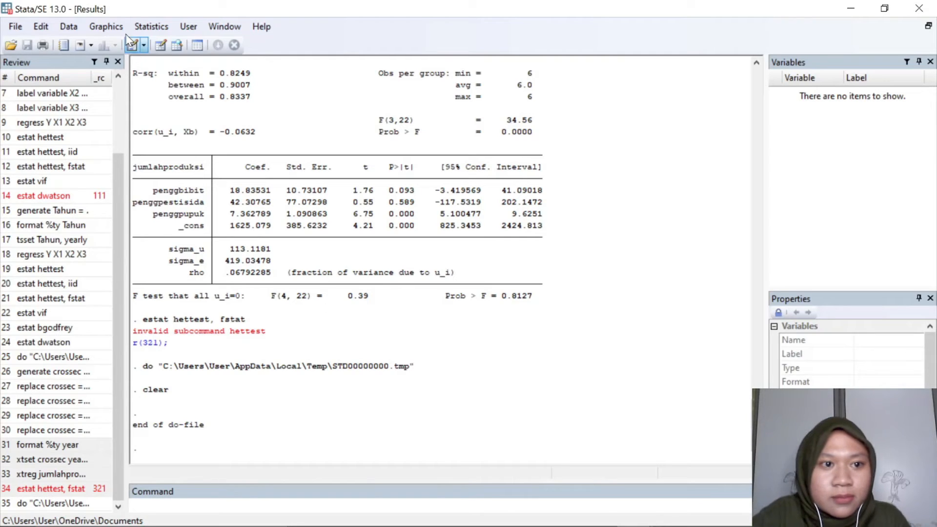
{"action": "left_click", "coordinate": [69, 27]}
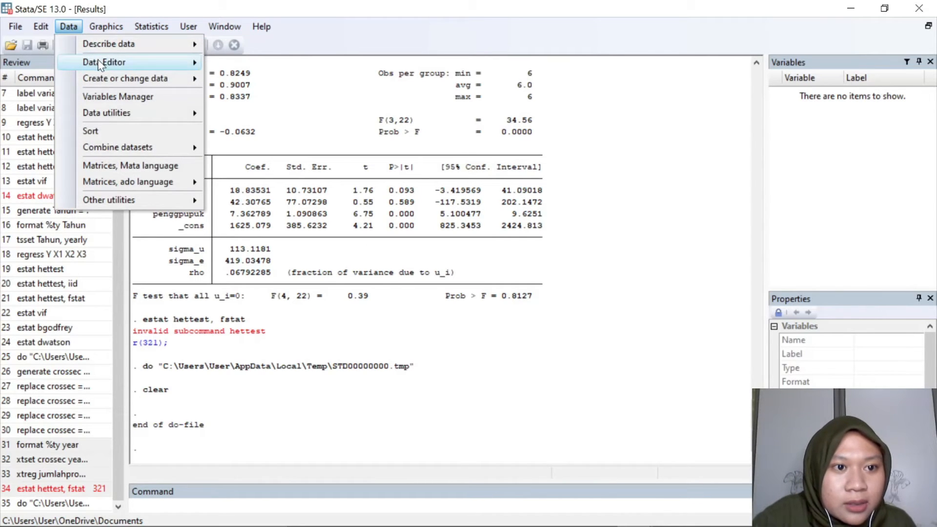
{"action": "mouse_move", "coordinate": [147, 62]}
{"action": "left_click", "coordinate": [244, 61]}
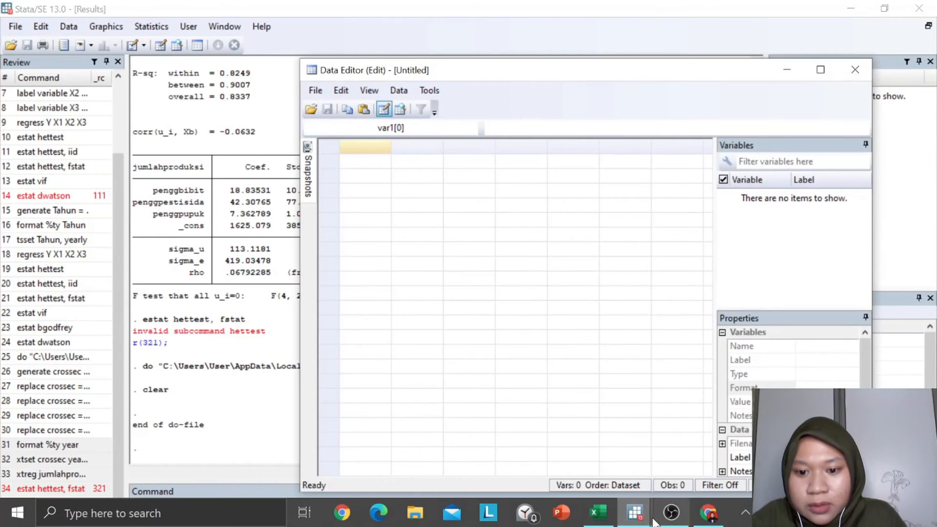
Switch to the DATA LAB workbook in Excel and copy the selected panel data in columns M to R, including the header row.
{"action": "left_click", "coordinate": [598, 513]}
{"action": "right_click", "coordinate": [590, 242]}
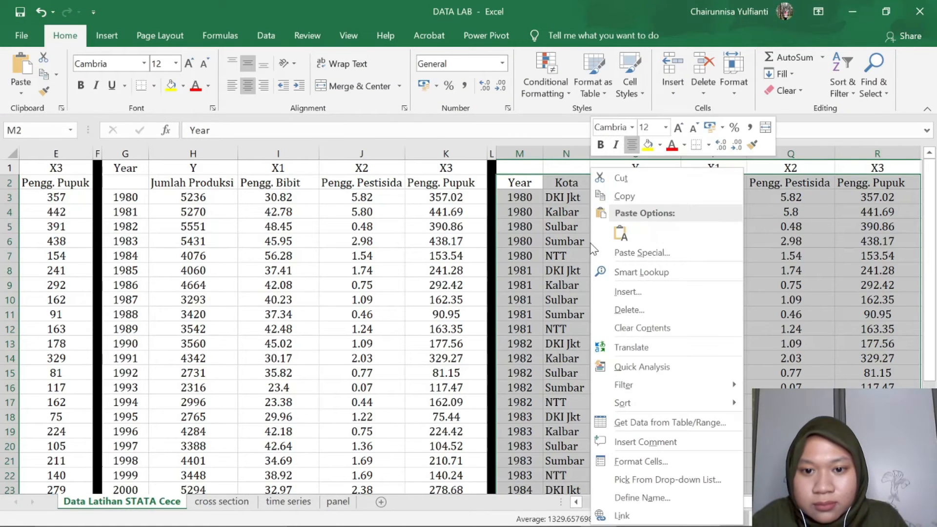
{"action": "left_click", "coordinate": [630, 194]}
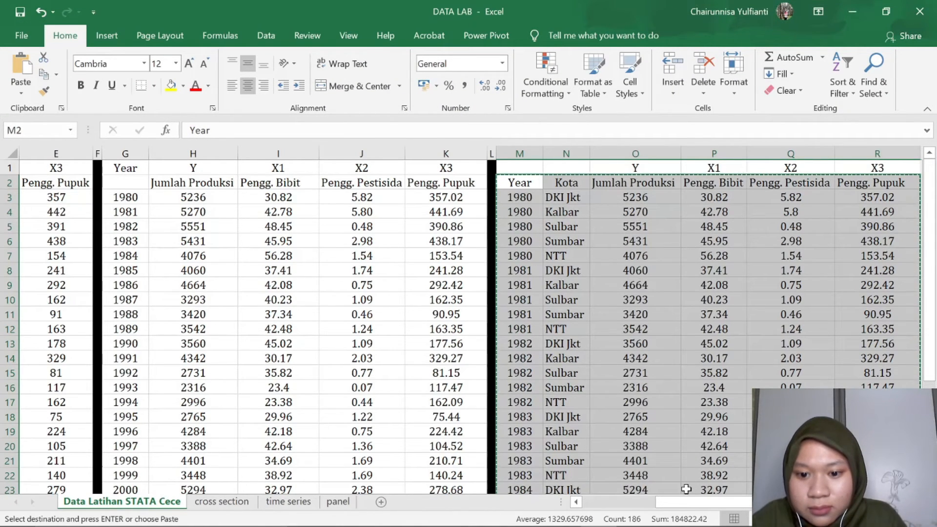
Paste the copied panel data into Stata's empty Data Editor, treating the first row as variable names.
{"action": "mouse_move", "coordinate": [625, 522]}
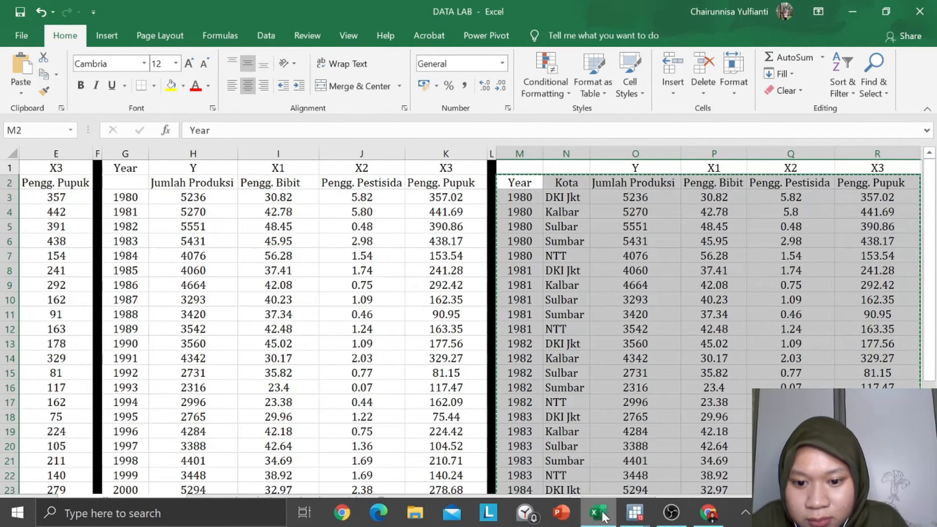
{"action": "left_click", "coordinate": [659, 449]}
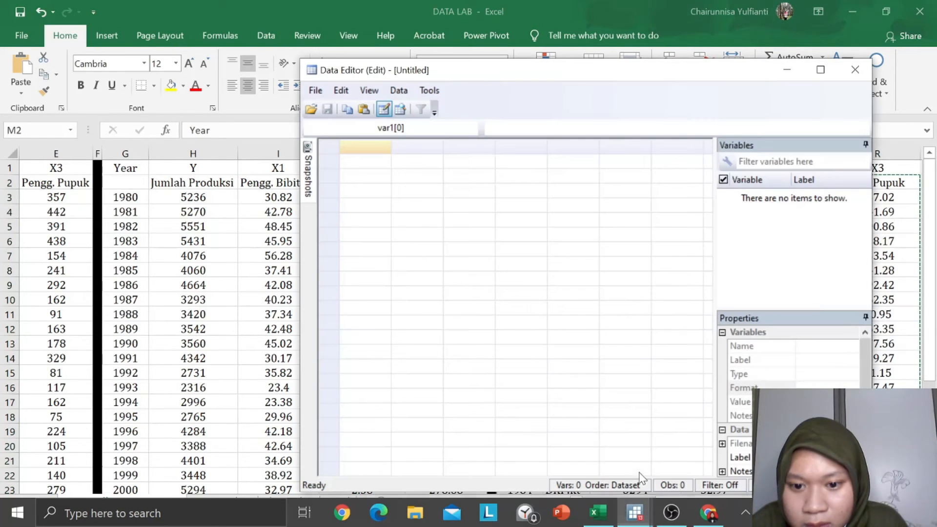
{"action": "right_click", "coordinate": [376, 159]}
{"action": "left_click", "coordinate": [413, 186]}
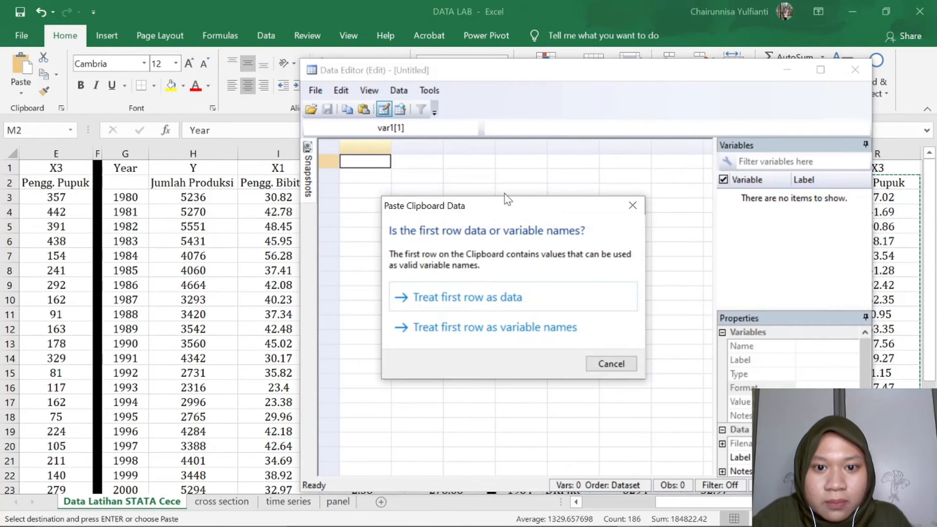
{"action": "left_click", "coordinate": [464, 330]}
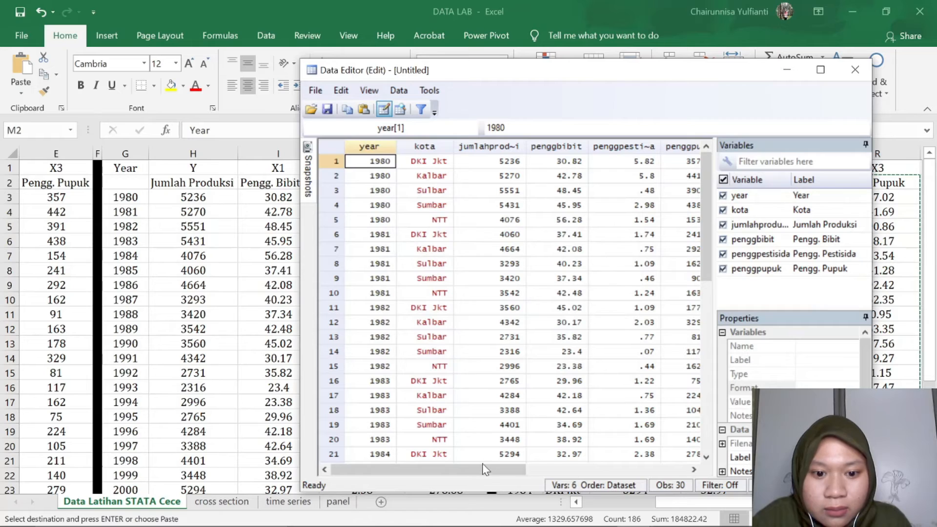
{"action": "left_click_drag", "start_coordinate": [390, 469], "coordinate": [444, 461]}
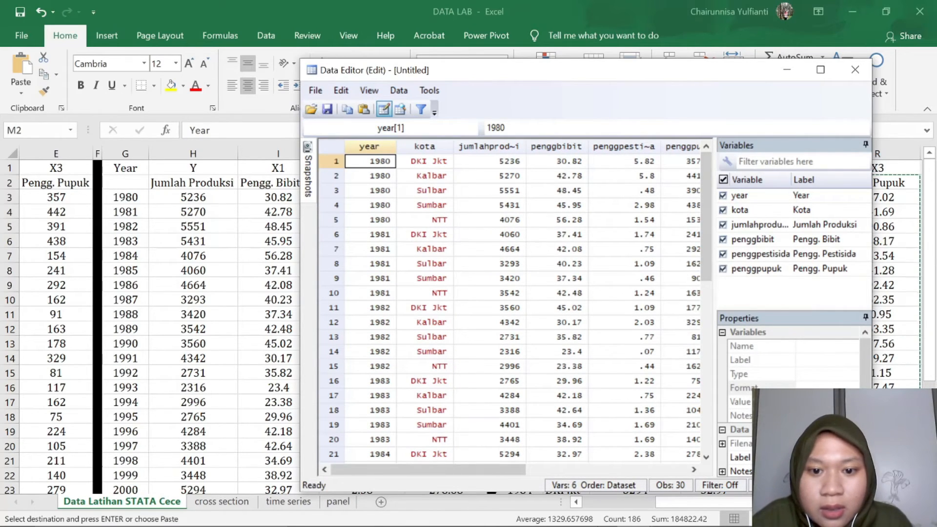
Switch from Excel to Stata's Results window and bring the Do-file Editor up in front of it.
{"action": "left_click", "coordinate": [630, 519]}
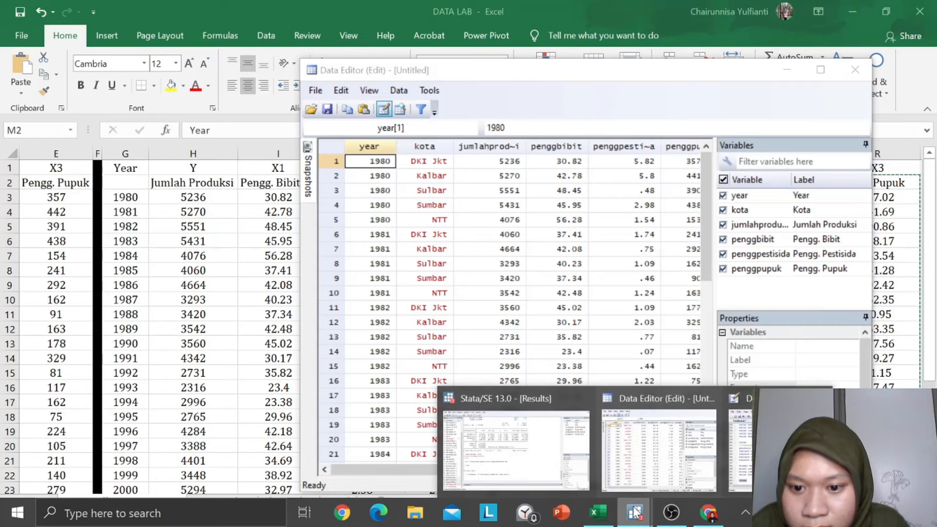
{"action": "left_click", "coordinate": [743, 457]}
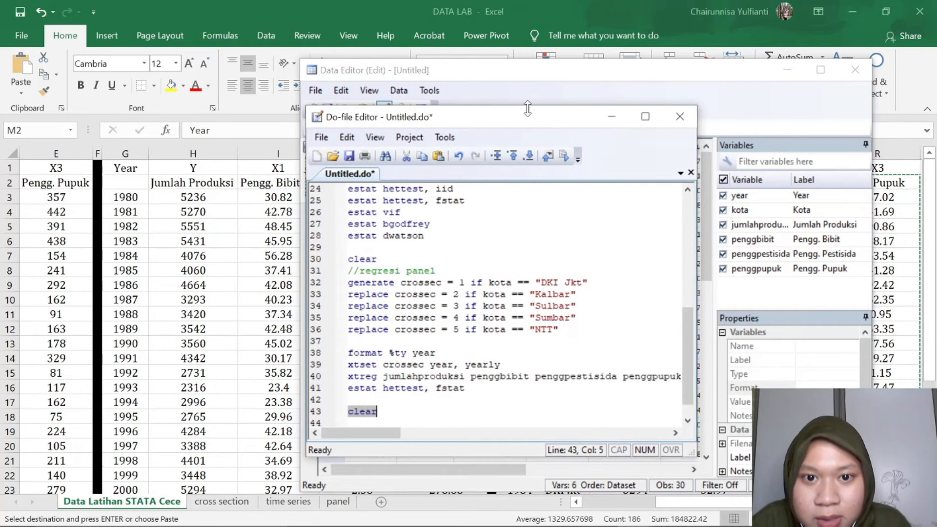
{"action": "left_click", "coordinate": [634, 512]}
{"action": "left_click", "coordinate": [528, 451]}
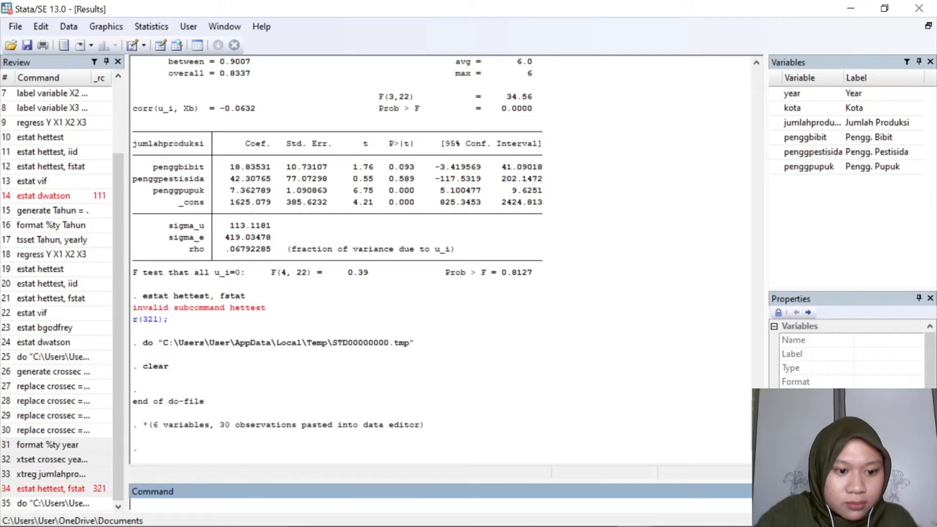
{"action": "mouse_move", "coordinate": [597, 517]}
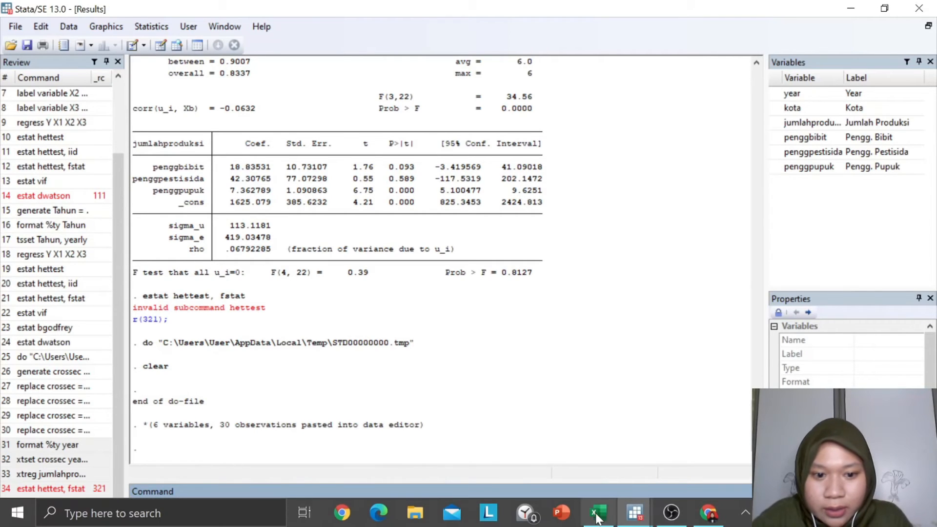
{"action": "left_click", "coordinate": [635, 513]}
{"action": "left_click", "coordinate": [768, 430]}
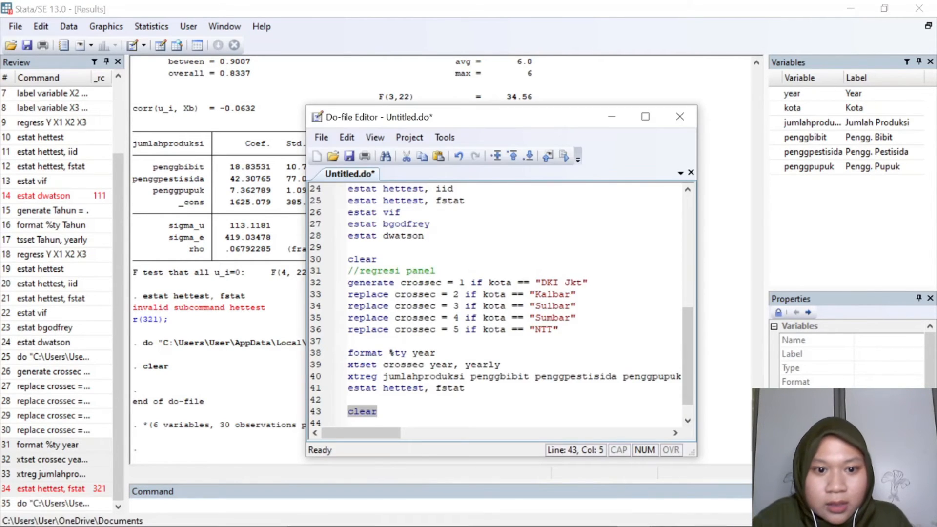
Duplicate the panel commands, from generate crossec = 1 through the xtreg line with fe, below the final clear in the do-file.
{"action": "scroll", "coordinate": [344, 295], "scroll_direction": "down", "scroll_amount": 1}
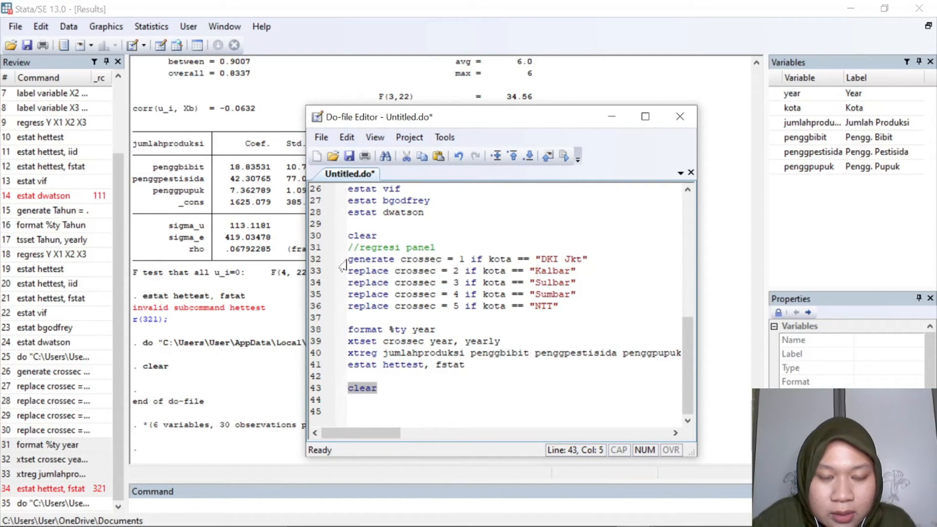
{"action": "left_click_drag", "start_coordinate": [348, 259], "coordinate": [684, 353]}
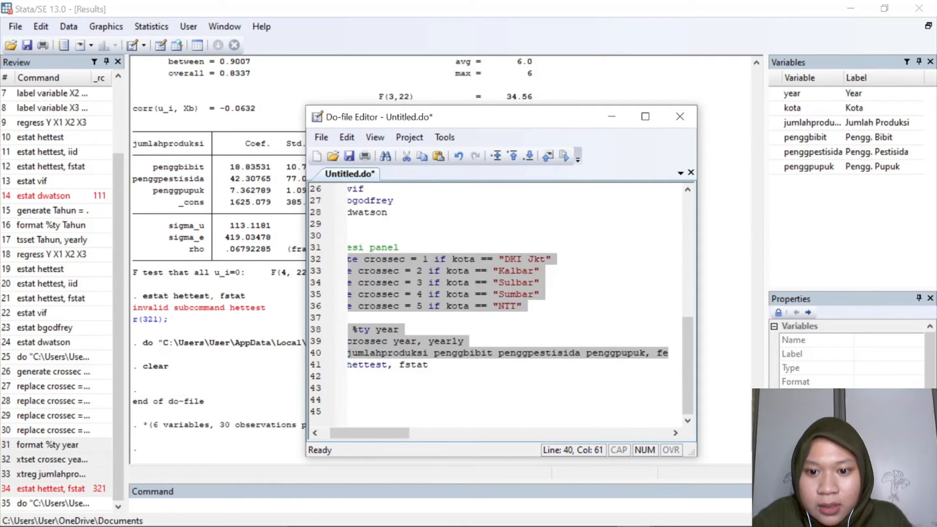
{"action": "right_click", "coordinate": [471, 305]}
{"action": "left_click", "coordinate": [511, 361]}
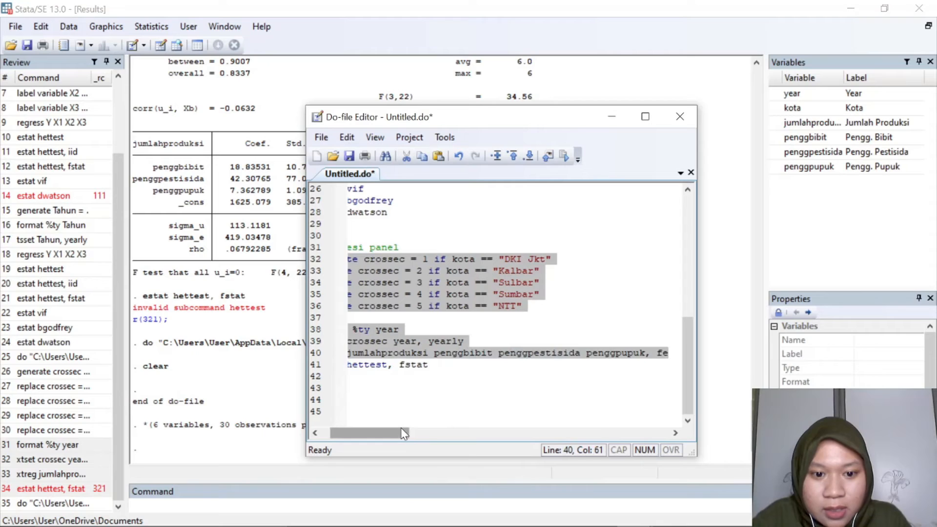
{"action": "left_click_drag", "start_coordinate": [401, 429], "coordinate": [364, 428]}
{"action": "left_click", "coordinate": [379, 388]}
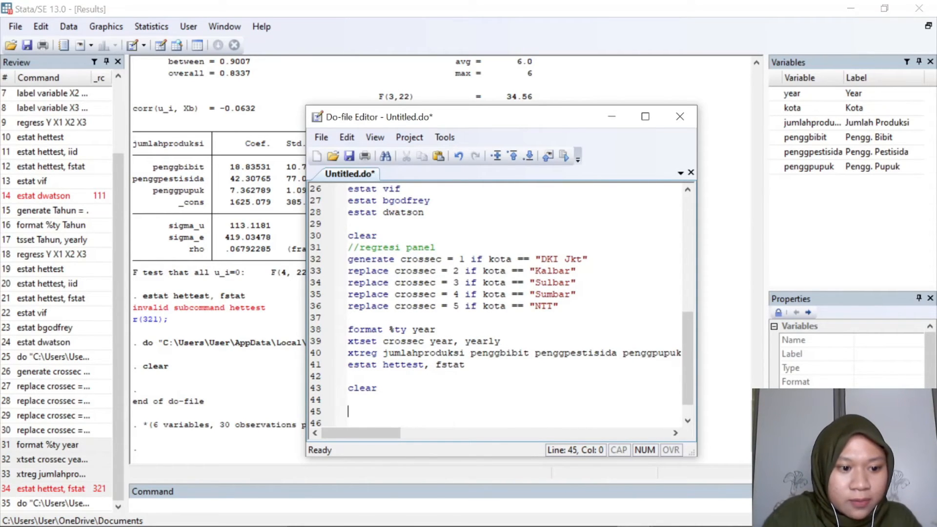
{"action": "right_click", "coordinate": [394, 282]}
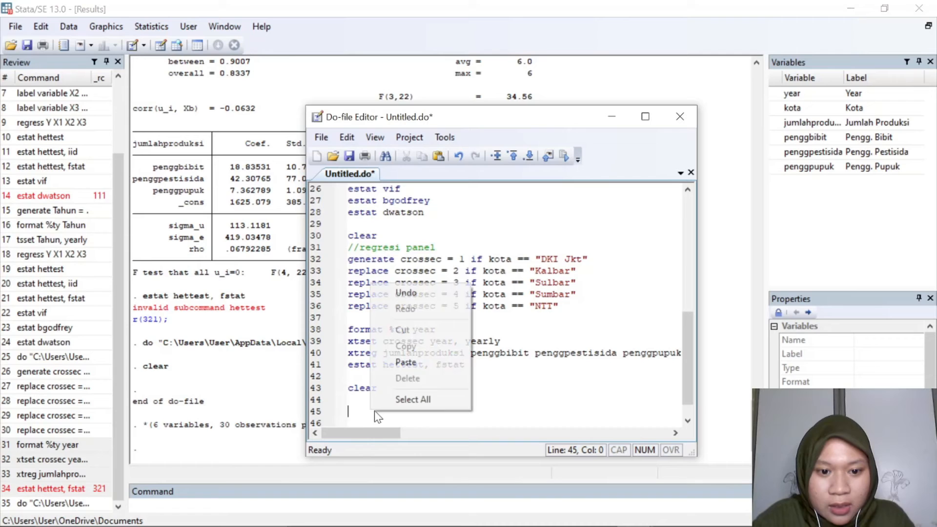
{"action": "left_click", "coordinate": [404, 362]}
{"action": "left_click_drag", "start_coordinate": [402, 434], "coordinate": [392, 434]}
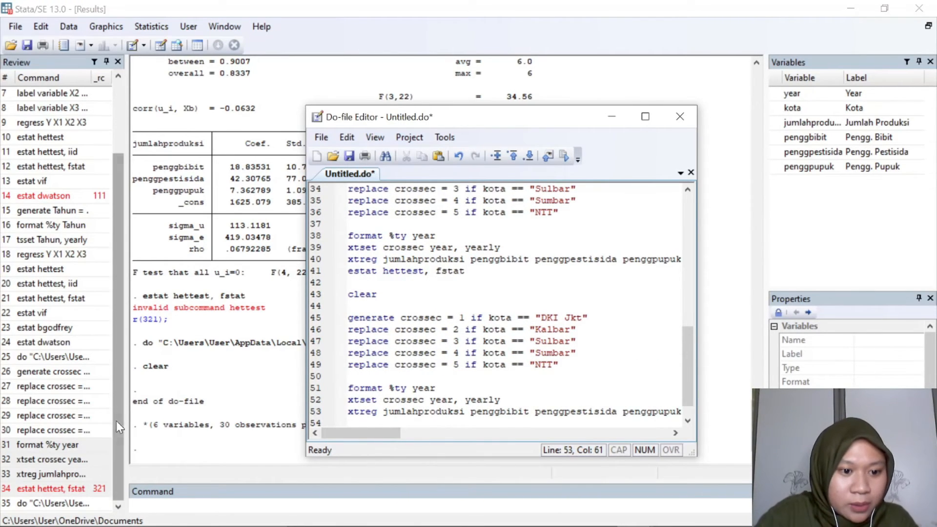
Copy the note "*(6 variables, 30 observations pasted into data editor)" from the Results window.
{"action": "left_click", "coordinate": [57, 503]}
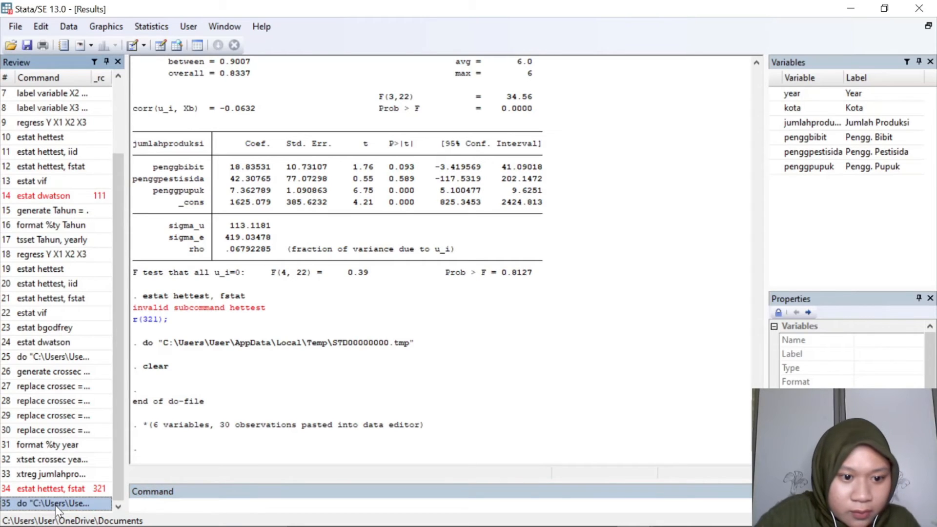
{"action": "left_click_drag", "start_coordinate": [145, 430], "coordinate": [425, 431]}
{"action": "right_click", "coordinate": [395, 433]}
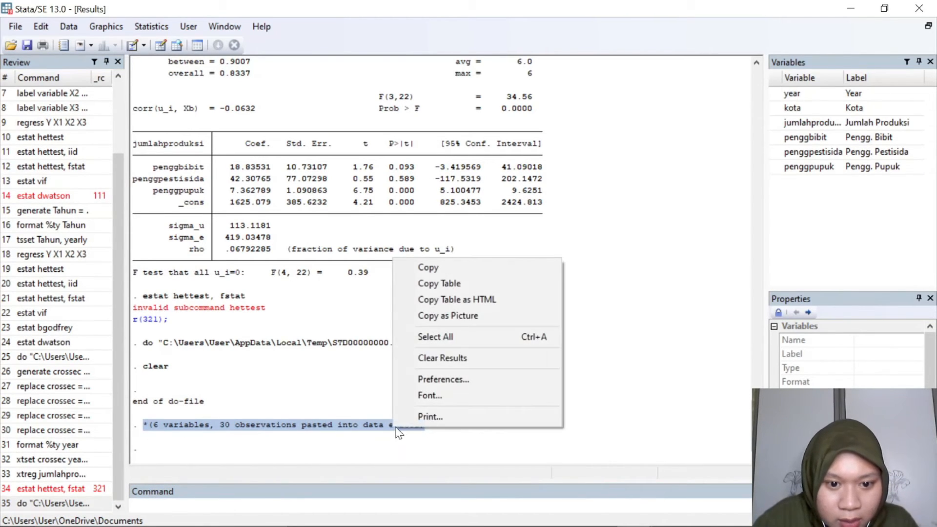
{"action": "left_click", "coordinate": [449, 266]}
Paste the copied note into the do-file on a new line directly above the duplicated generate crossec command.
{"action": "mouse_move", "coordinate": [441, 520]}
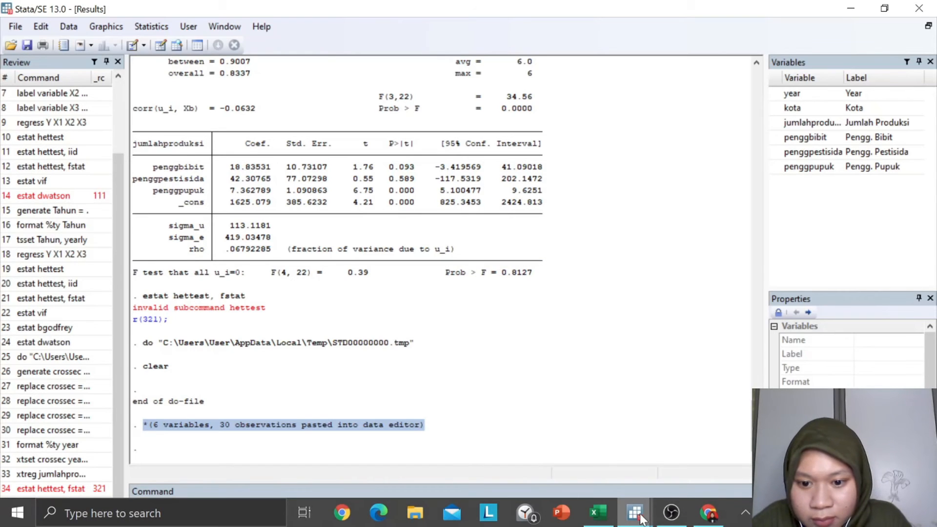
{"action": "mouse_move", "coordinate": [640, 518]}
{"action": "left_click", "coordinate": [653, 425]}
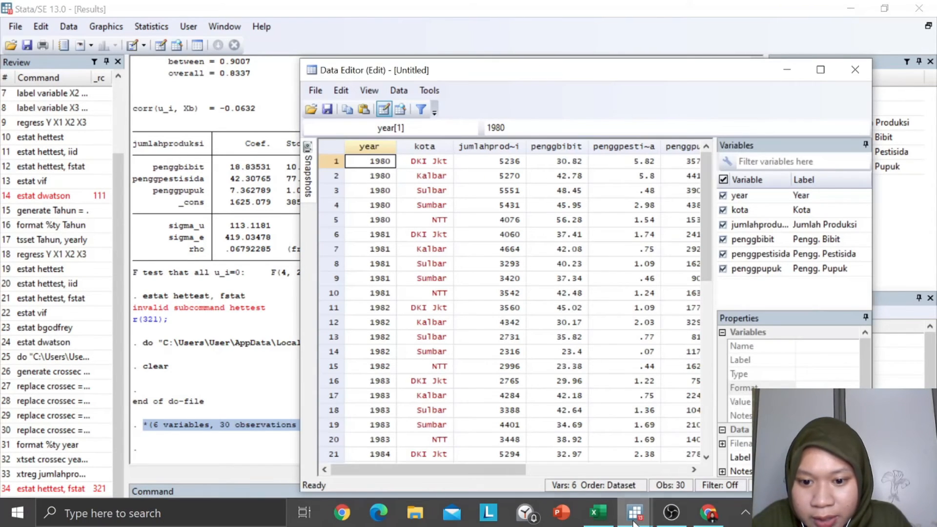
{"action": "left_click", "coordinate": [738, 432]}
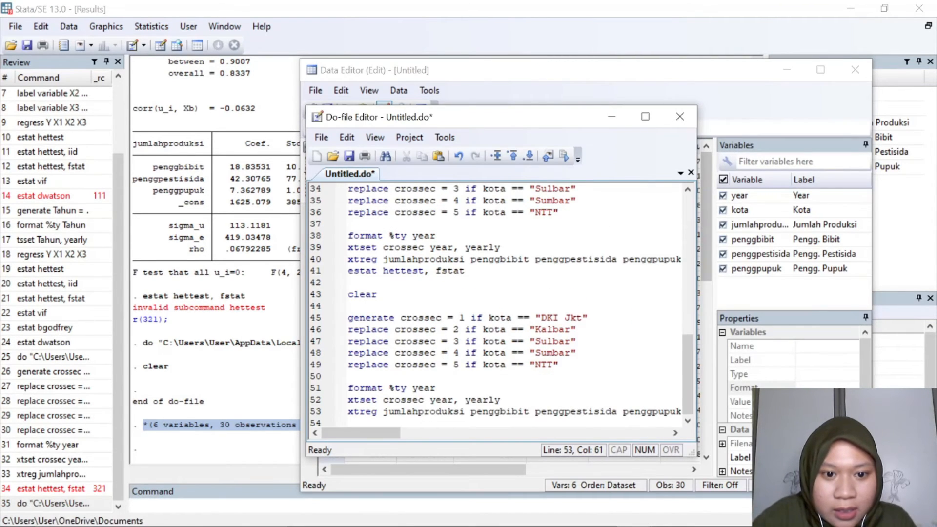
{"action": "scroll", "coordinate": [496, 306], "scroll_direction": "down", "scroll_amount": 1}
{"action": "left_click", "coordinate": [350, 282]}
{"action": "key", "text": "Return"}
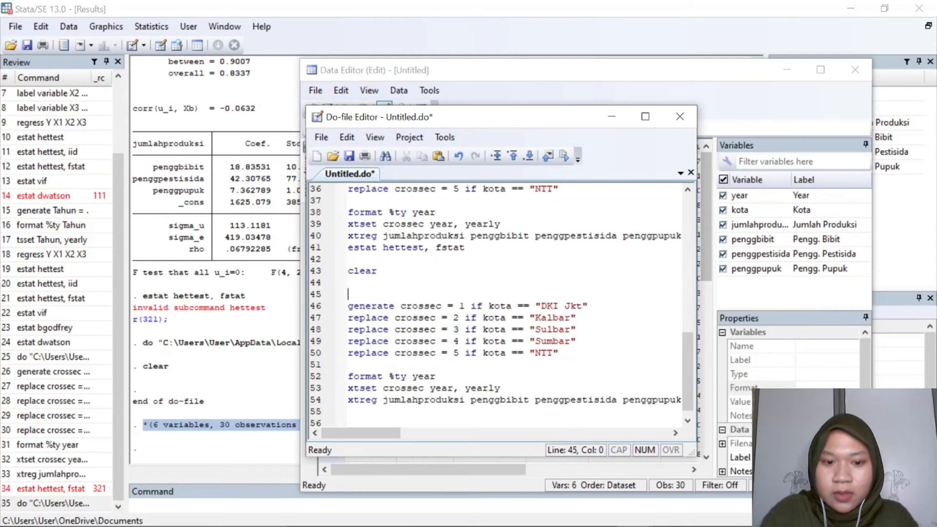
{"action": "right_click", "coordinate": [365, 296]}
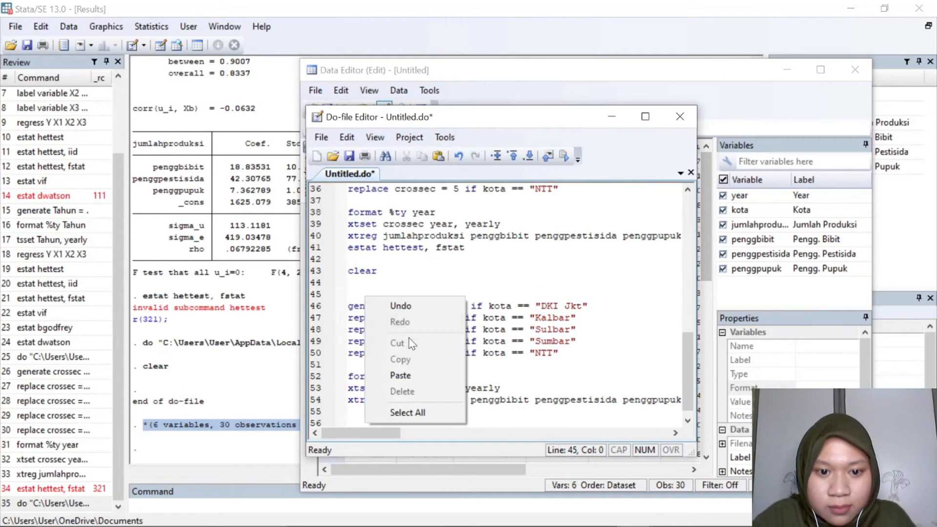
{"action": "left_click", "coordinate": [397, 374]}
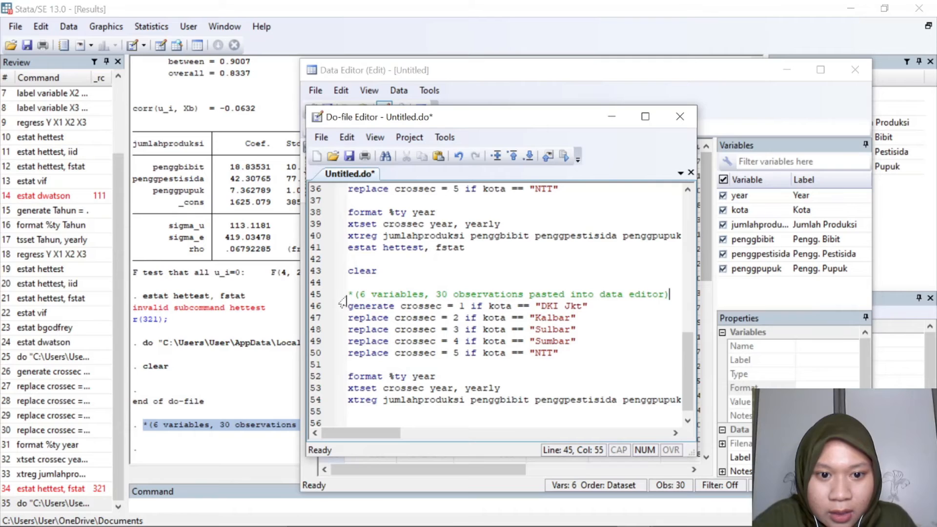
Execute only the duplicated do-file block, from generate crossec through the xtreg fixed-effects regression.
{"action": "key", "text": "Down"}
{"action": "key", "text": "Home"}
{"action": "key", "text": "shift+Down"}
{"action": "key", "text": "shift+Down"}
{"action": "key", "text": "shift+Down"}
{"action": "key", "text": "shift+Down"}
{"action": "key", "text": "shift+Down"}
{"action": "key", "text": "shift+Down"}
{"action": "key", "text": "shift+Down"}
{"action": "key", "text": "shift+Down"}
{"action": "key", "text": "shift+Down"}
{"action": "key", "text": "shift+Down"}
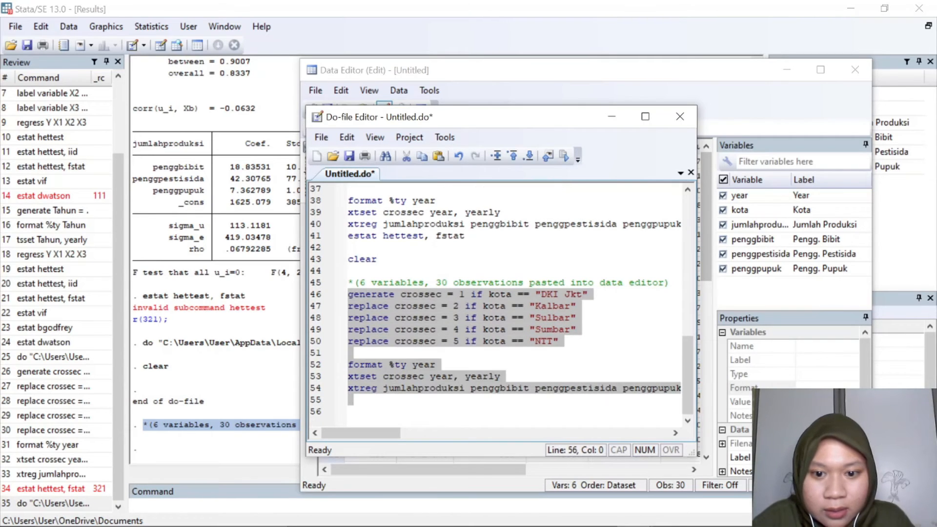
{"action": "key", "text": "shift+Left"}
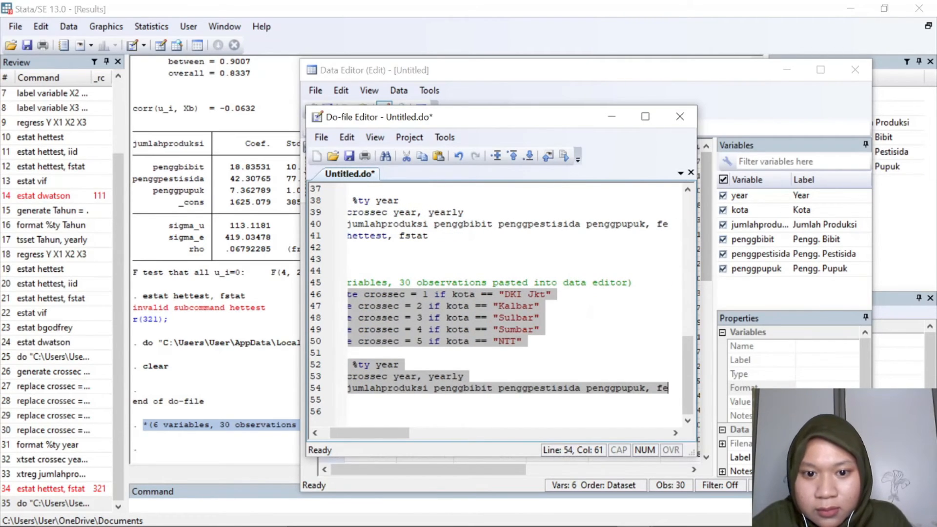
{"action": "left_click", "coordinate": [565, 156]}
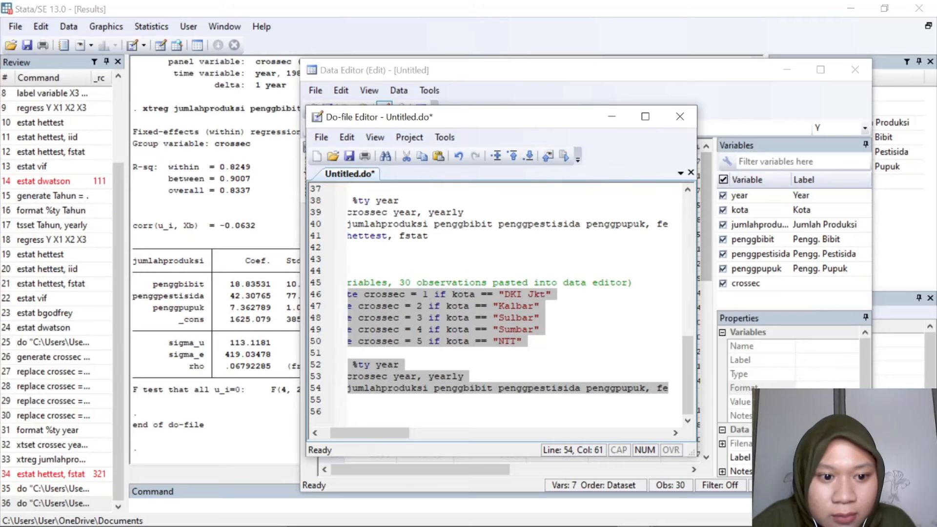
Review the executed block in the do-file and the xtset and fixed-effects regression output in the Results window.
{"action": "left_click", "coordinate": [611, 117]}
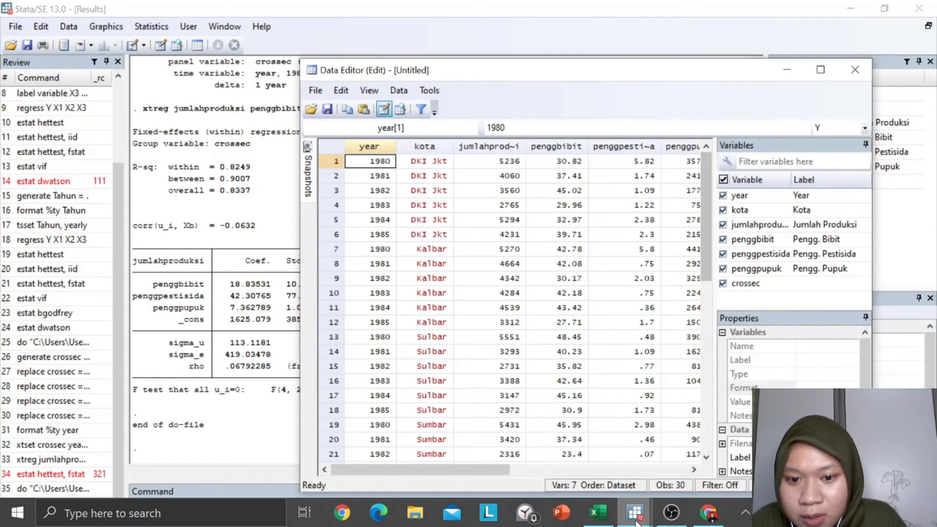
{"action": "left_click", "coordinate": [635, 513]}
{"action": "left_click", "coordinate": [740, 449]}
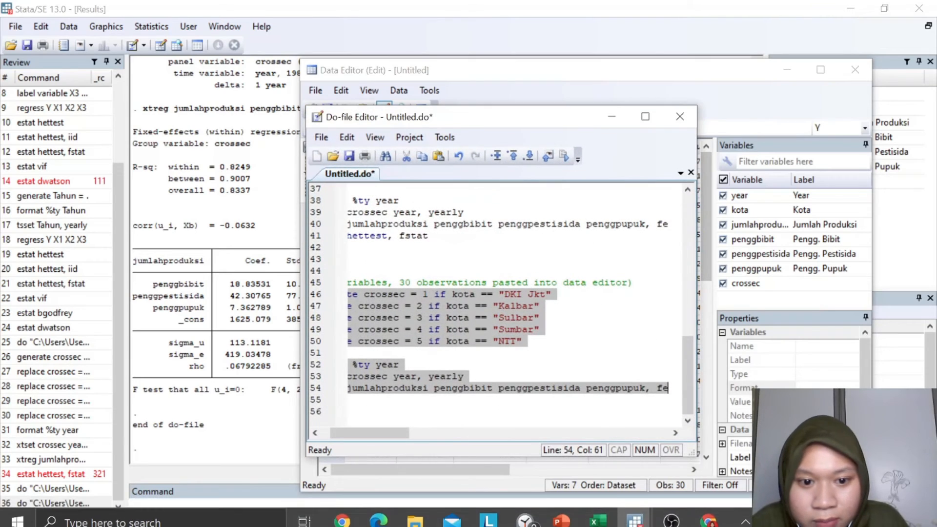
{"action": "left_click_drag", "start_coordinate": [403, 432], "coordinate": [354, 434]}
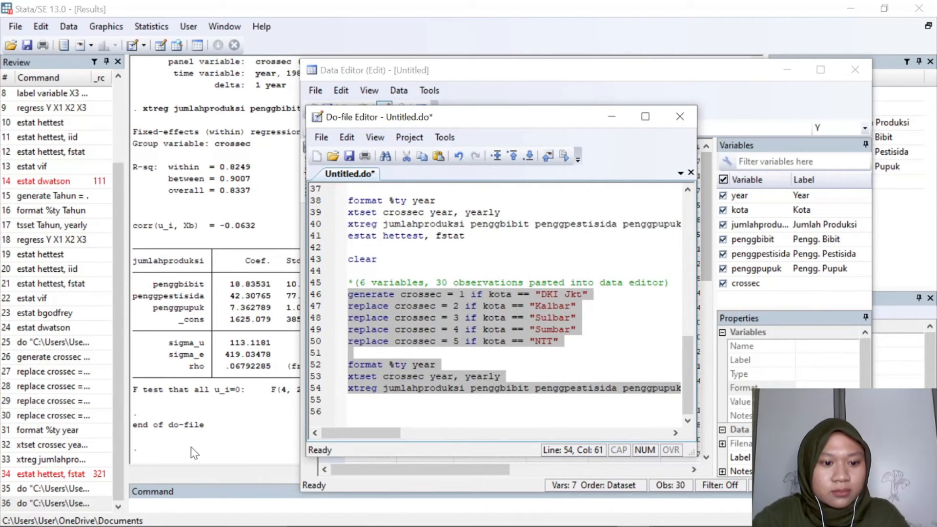
{"action": "left_click", "coordinate": [230, 398]}
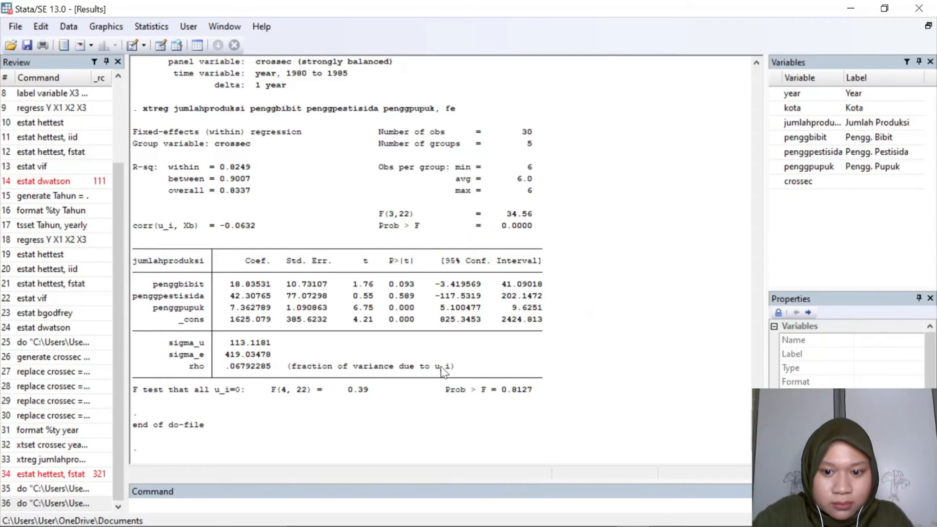
{"action": "scroll", "coordinate": [205, 405], "scroll_direction": "up", "scroll_amount": 2}
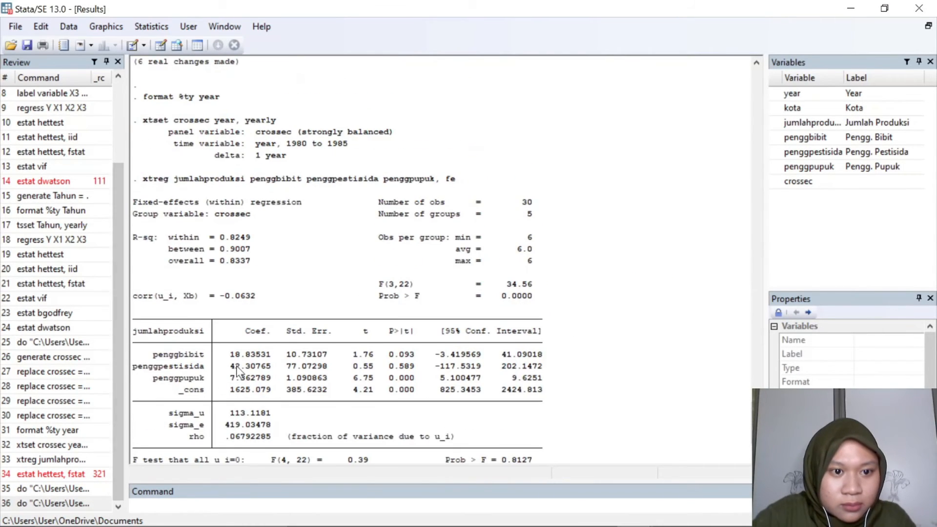
{"action": "scroll", "coordinate": [271, 386], "scroll_direction": "down", "scroll_amount": 2}
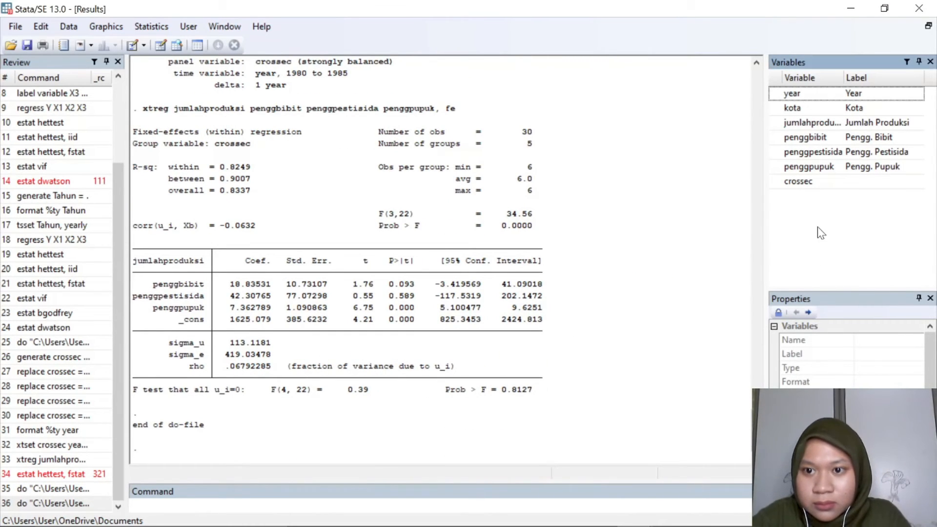
Examine the Data Editor's year and kota ordering, the rows through NTT, and the crossec column.
{"action": "mouse_move", "coordinate": [633, 515]}
{"action": "left_click", "coordinate": [659, 449]}
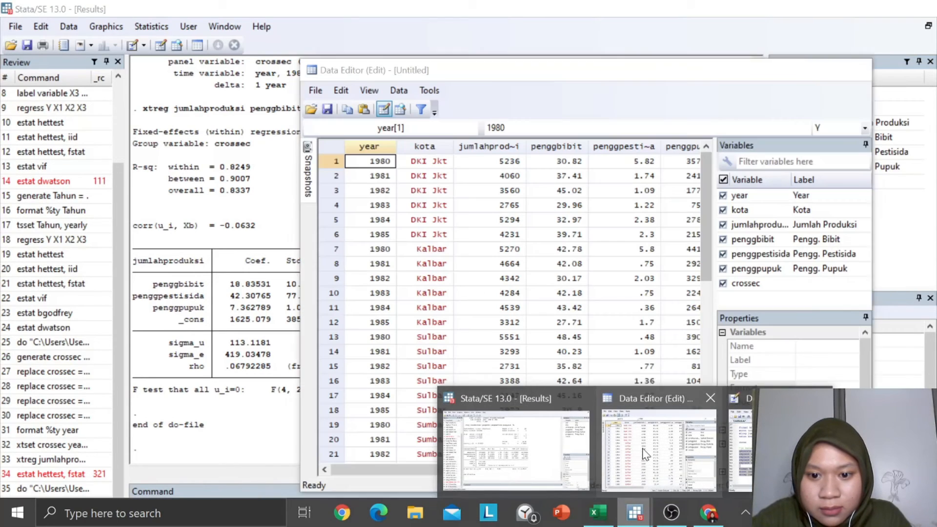
{"action": "left_click", "coordinate": [556, 322]}
{"action": "left_click_drag", "start_coordinate": [457, 470], "coordinate": [427, 456]}
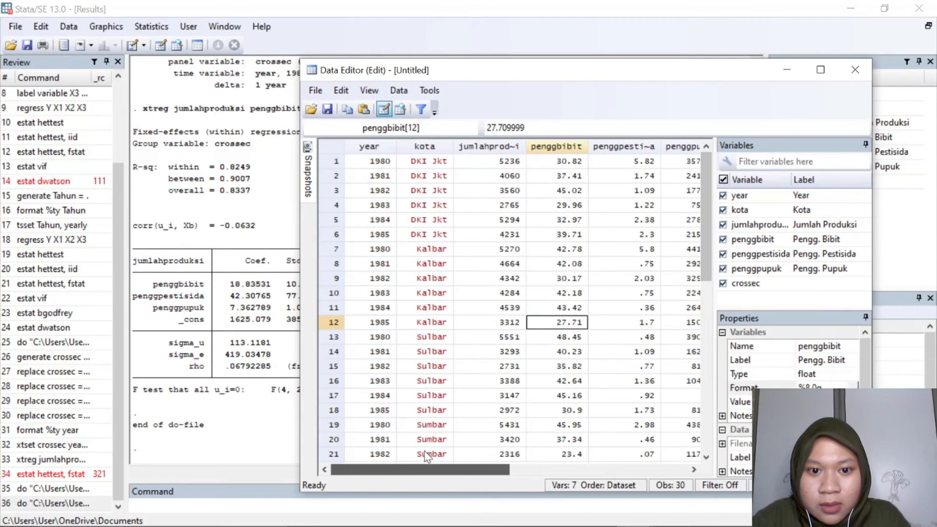
{"action": "left_click", "coordinate": [429, 206]}
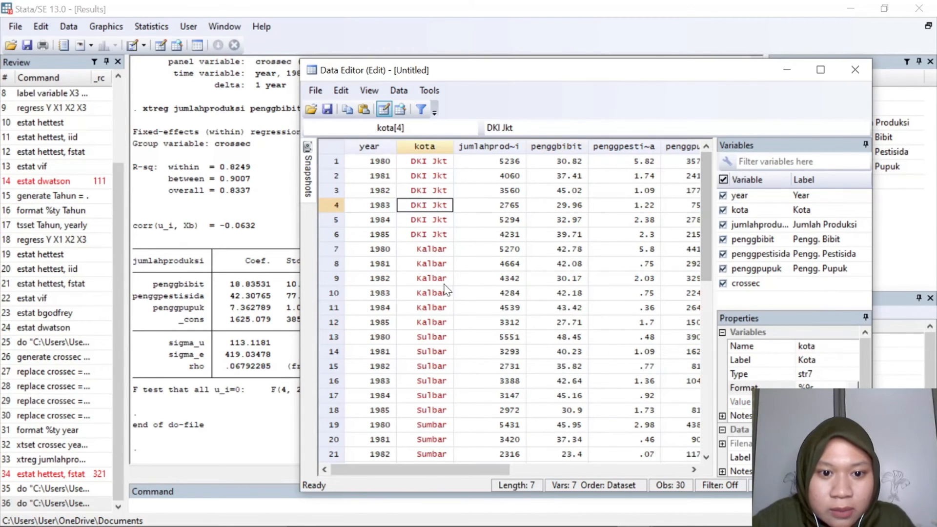
{"action": "left_click", "coordinate": [367, 191]}
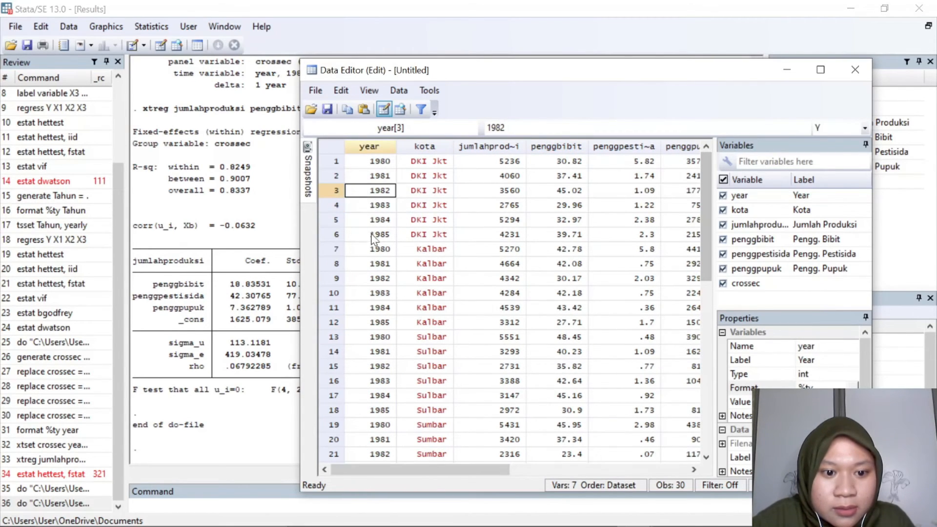
{"action": "left_click", "coordinate": [379, 163]}
{"action": "left_click", "coordinate": [385, 176]}
{"action": "left_click", "coordinate": [391, 193]}
{"action": "left_click", "coordinate": [390, 218]}
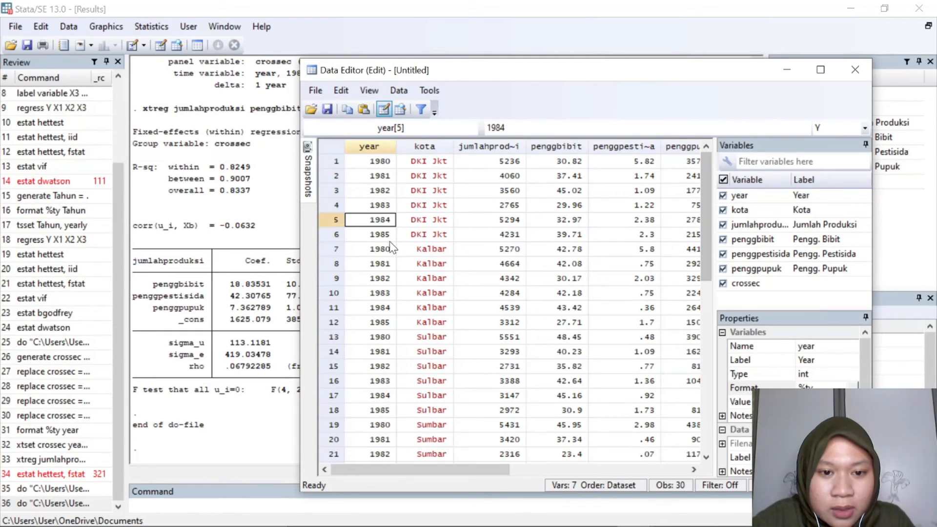
{"action": "left_click", "coordinate": [391, 248]}
{"action": "mouse_move", "coordinate": [435, 469]}
{"action": "left_mouse_down"}
{"action": "mouse_move", "coordinate": [526, 470]}
{"action": "mouse_move", "coordinate": [433, 461]}
{"action": "left_mouse_up"}
{"action": "scroll", "coordinate": [524, 321], "scroll_direction": "down", "scroll_amount": 4}
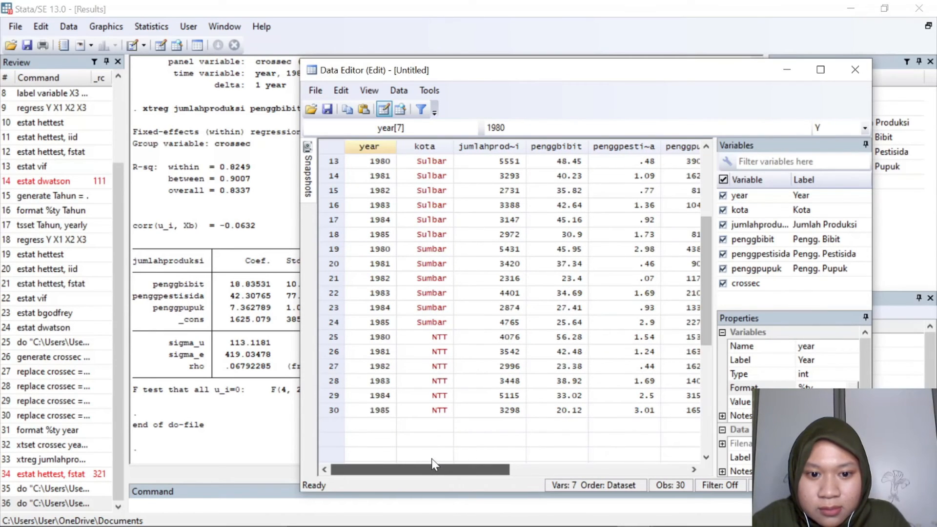
{"action": "left_click_drag", "start_coordinate": [441, 468], "coordinate": [552, 451]}
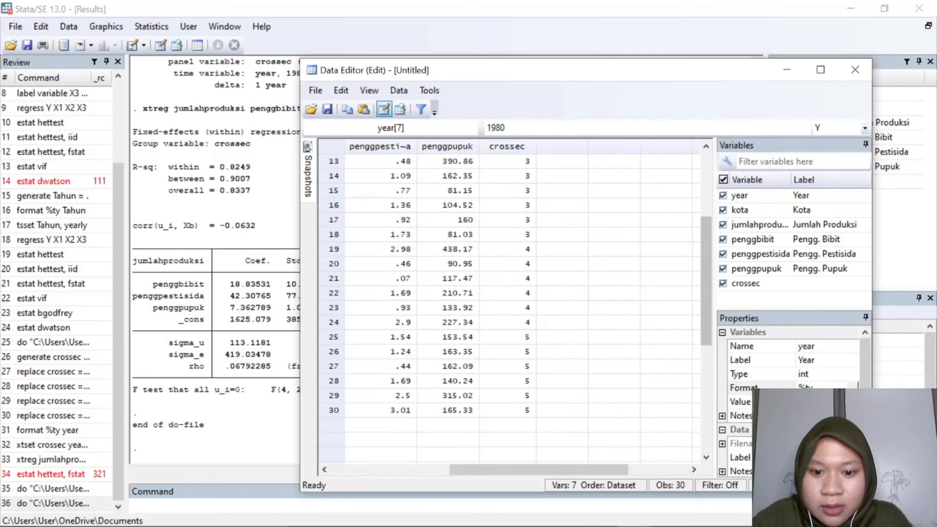
Review the executed do-file block, then examine the year and kota ordering across all regions in the Data Editor.
{"action": "left_click", "coordinate": [635, 520]}
{"action": "left_click", "coordinate": [772, 442]}
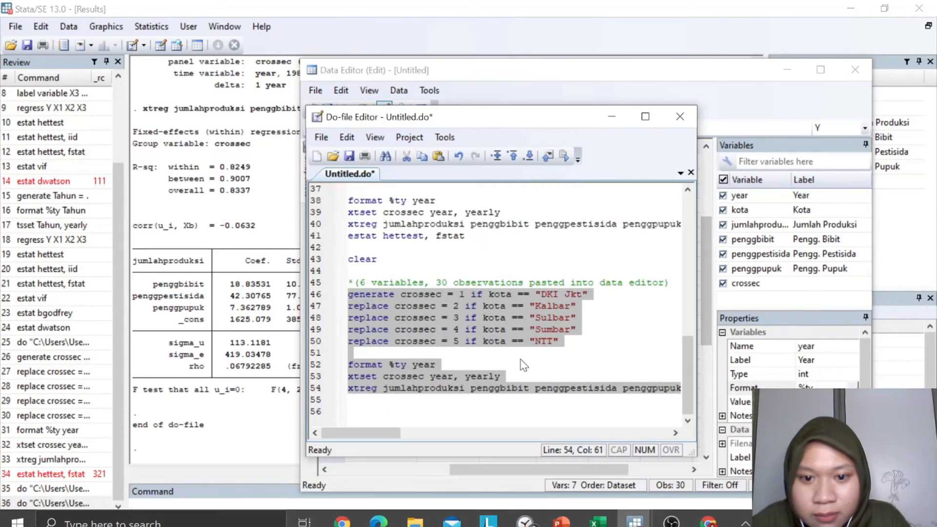
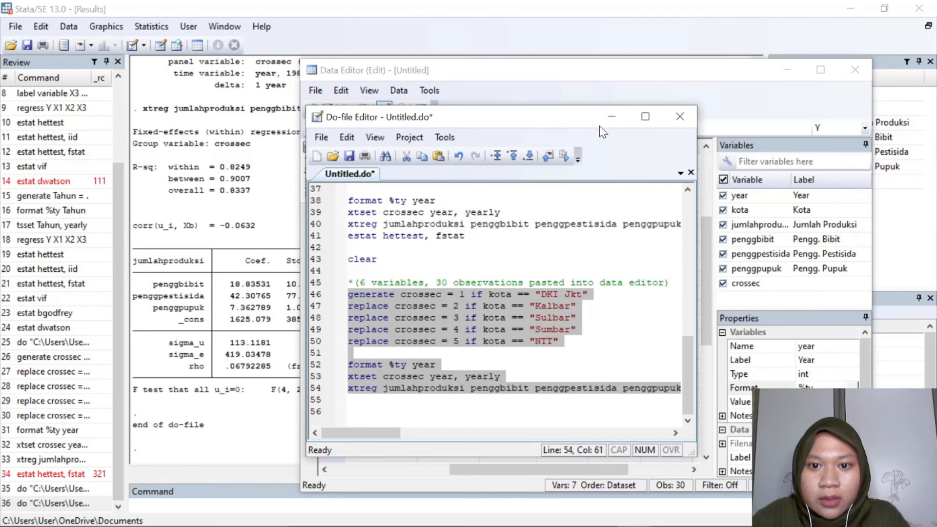
{"action": "left_click", "coordinate": [611, 117]}
{"action": "left_click_drag", "start_coordinate": [554, 469], "coordinate": [406, 473]}
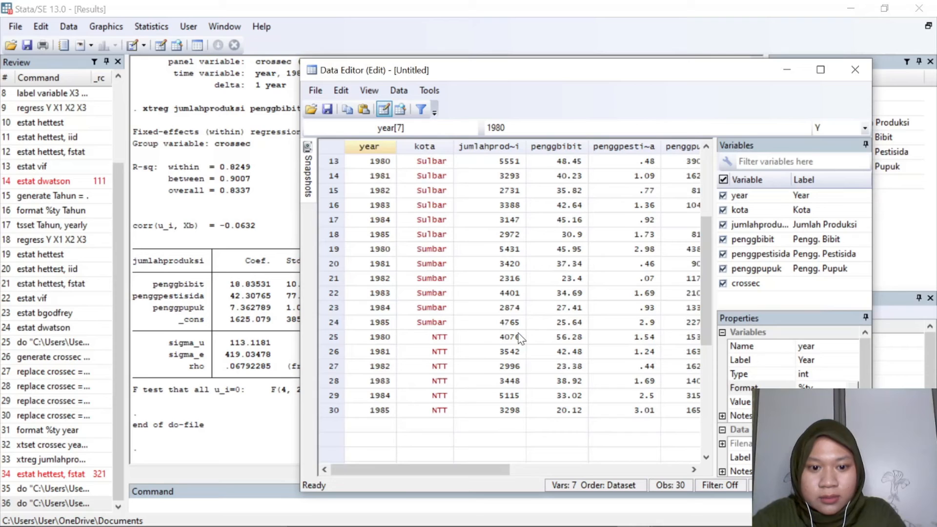
{"action": "scroll", "coordinate": [522, 338], "scroll_direction": "up", "scroll_amount": 4}
{"action": "scroll", "coordinate": [422, 424], "scroll_direction": "down", "scroll_amount": 4}
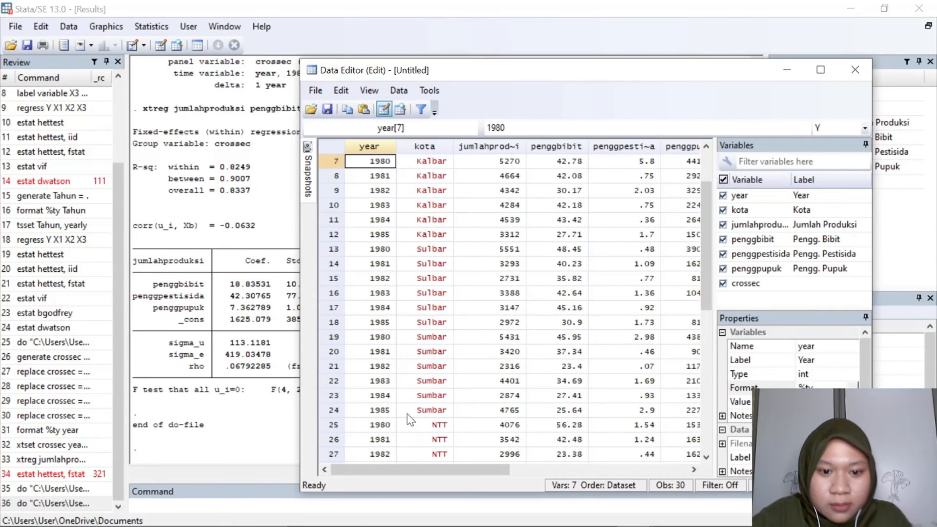
{"action": "left_click", "coordinate": [386, 341]}
{"action": "scroll", "coordinate": [423, 352], "scroll_direction": "up", "scroll_amount": 4}
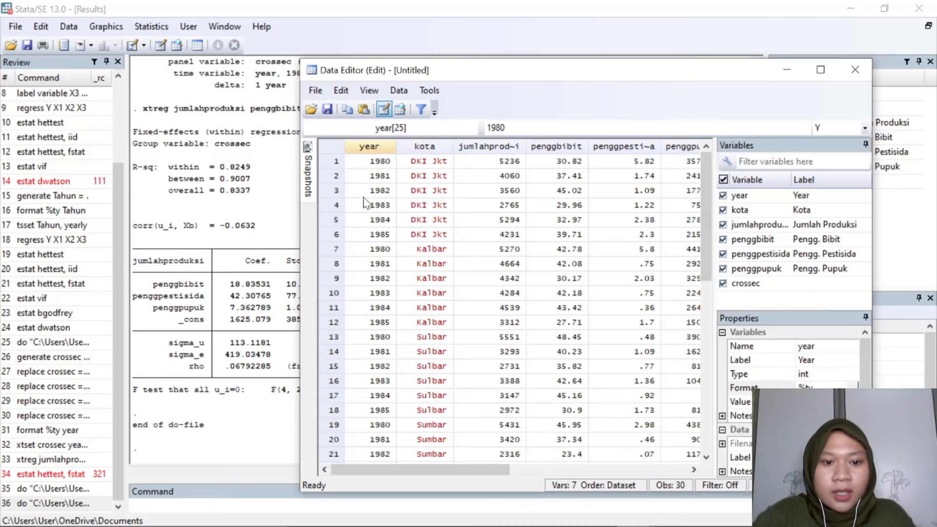
{"action": "mouse_move", "coordinate": [505, 525]}
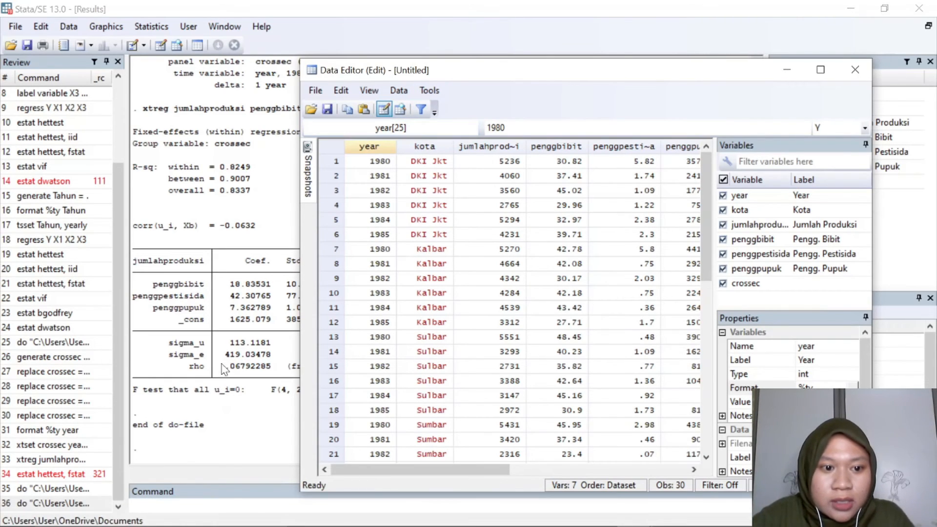
{"action": "left_click_drag", "start_coordinate": [405, 80], "coordinate": [333, 80]}
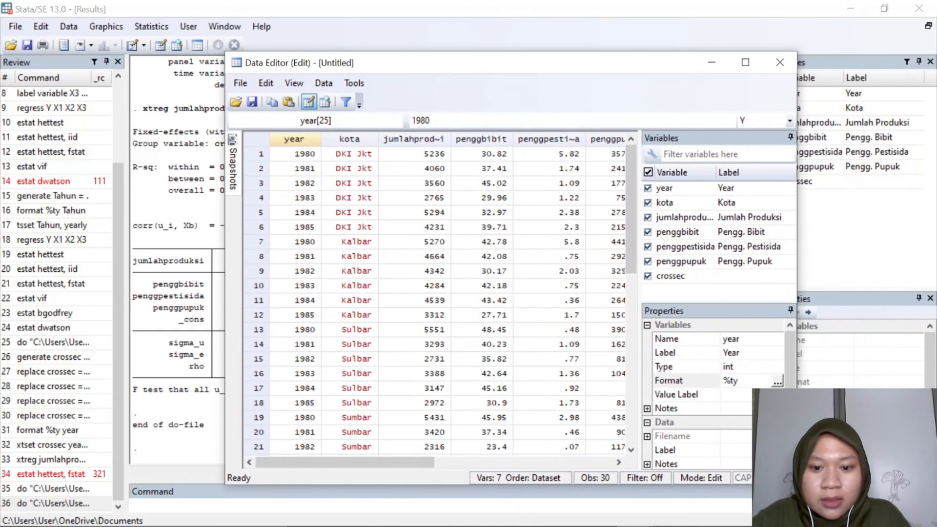
Switch to Chrome and read the Statistikian guide's panel multicollinearity section, covering the corr command, its sample output and the interpretation rule.
{"action": "left_click", "coordinate": [709, 512]}
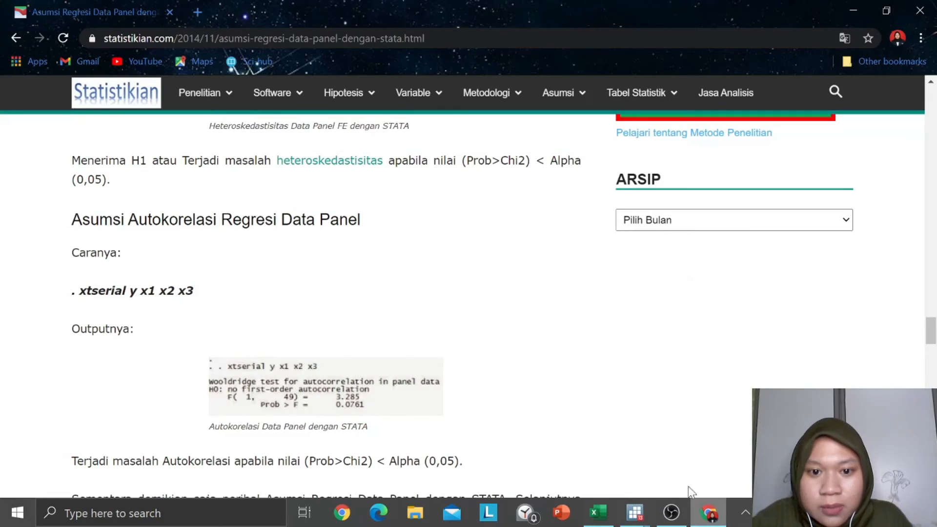
{"action": "scroll", "coordinate": [415, 314], "scroll_direction": "up", "scroll_amount": 20}
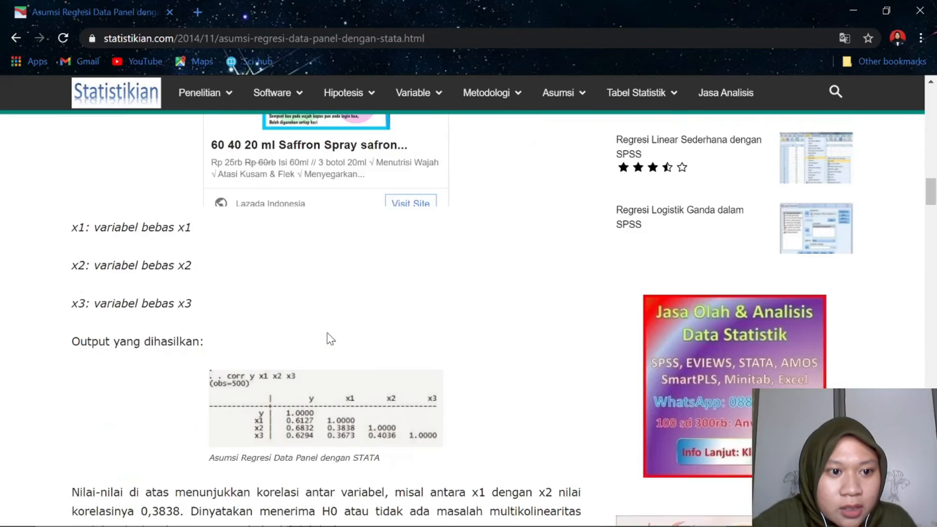
{"action": "scroll", "coordinate": [330, 337], "scroll_direction": "up", "scroll_amount": 15}
{"action": "scroll", "coordinate": [326, 342], "scroll_direction": "down", "scroll_amount": 8}
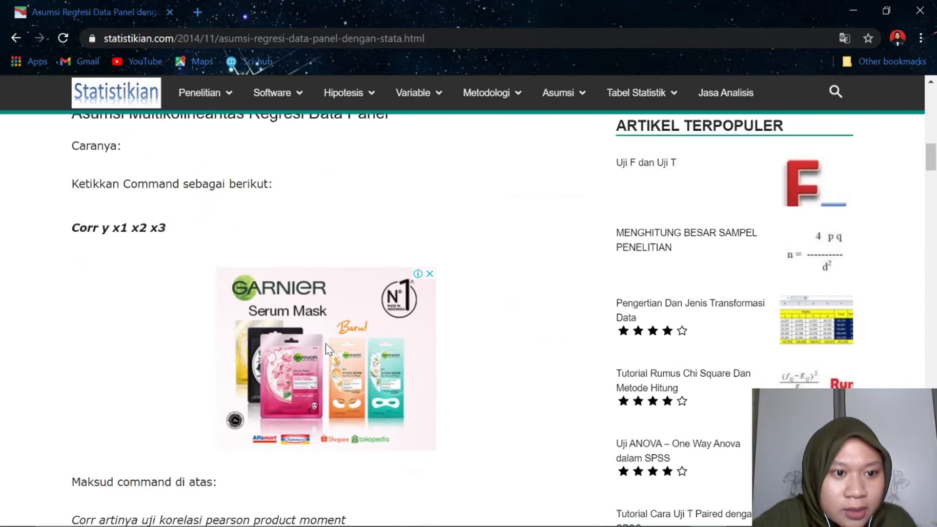
{"action": "scroll", "coordinate": [326, 344], "scroll_direction": "up", "scroll_amount": 3}
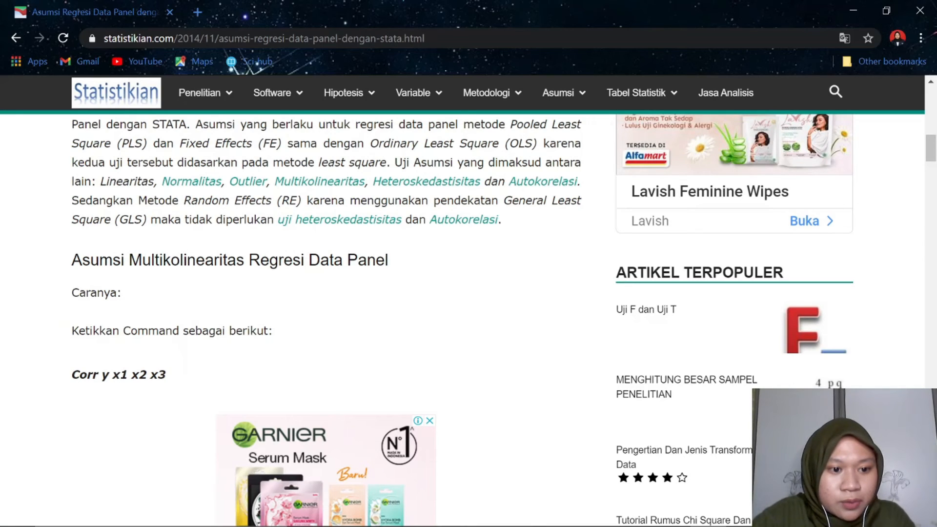
{"action": "mouse_move", "coordinate": [72, 374]}
{"action": "left_mouse_down"}
{"action": "mouse_move", "coordinate": [114, 375]}
{"action": "mouse_move", "coordinate": [87, 375]}
{"action": "left_mouse_up"}
{"action": "scroll", "coordinate": [427, 362], "scroll_direction": "down", "scroll_amount": 13}
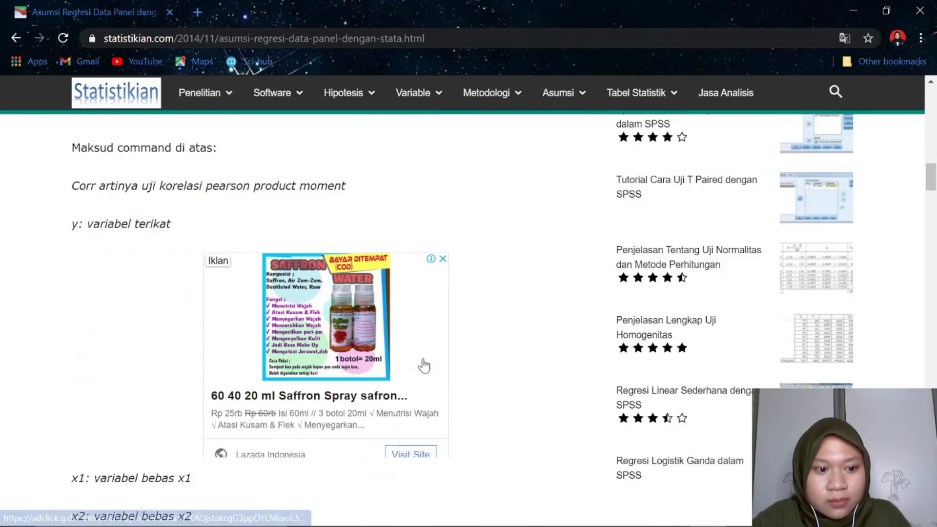
{"action": "scroll", "coordinate": [431, 385], "scroll_direction": "down", "scroll_amount": 6}
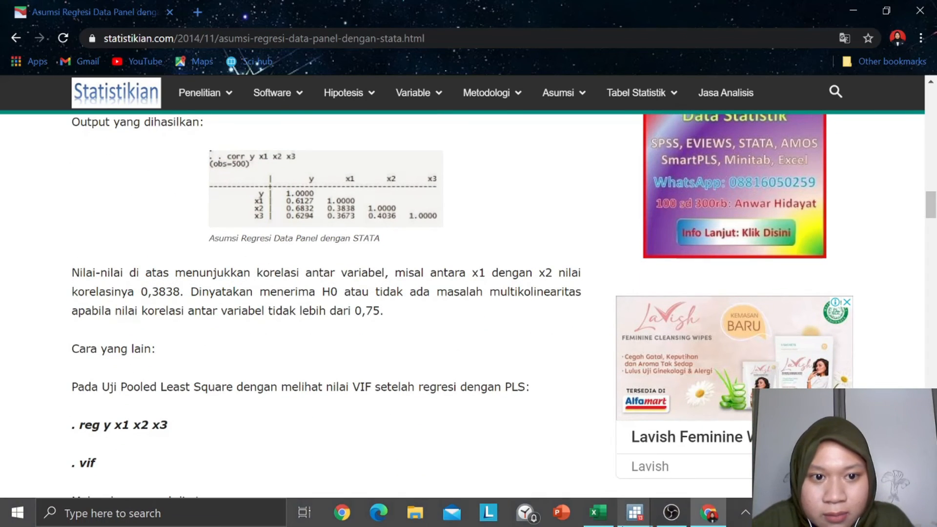
Switch back to Stata's do-file and begin a corr command on a new line below the last xtreg regression.
{"action": "mouse_move", "coordinate": [635, 513]}
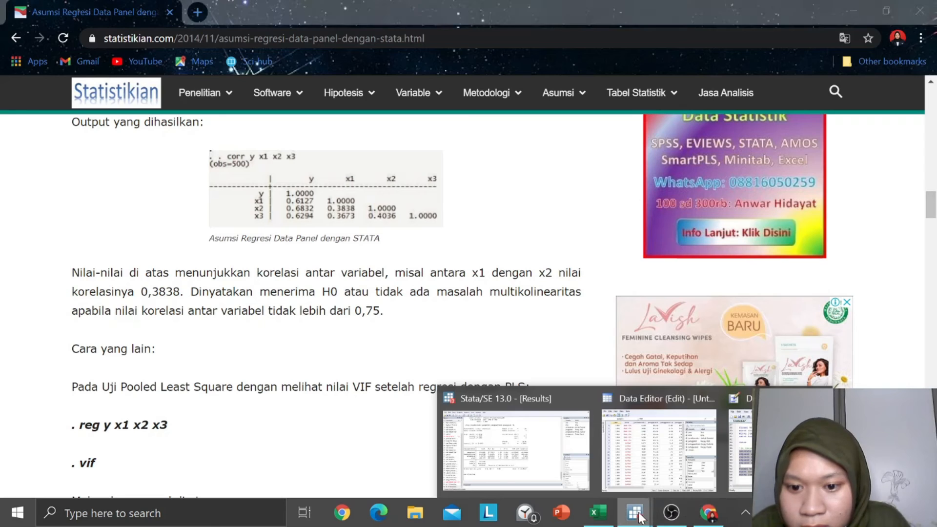
{"action": "left_click", "coordinate": [739, 445]}
{"action": "left_click", "coordinate": [461, 412]}
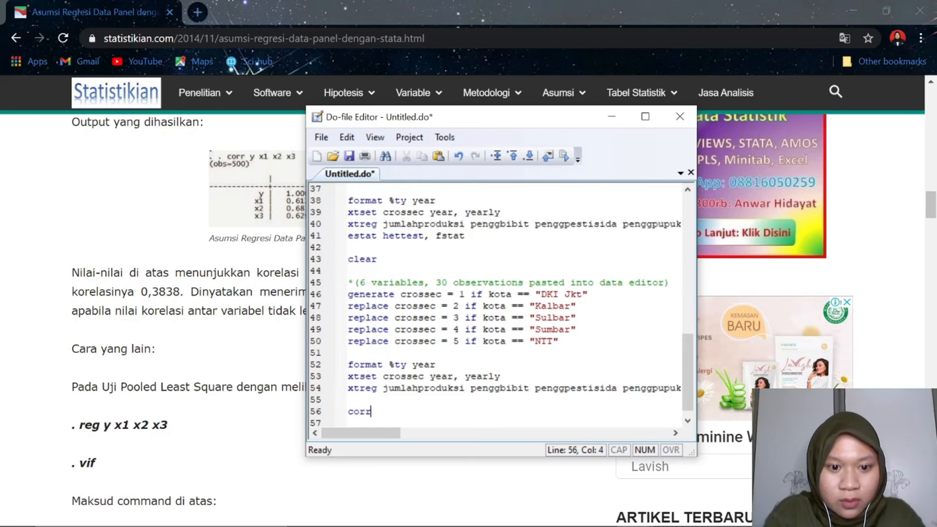
{"action": "type", "text": "corr"}
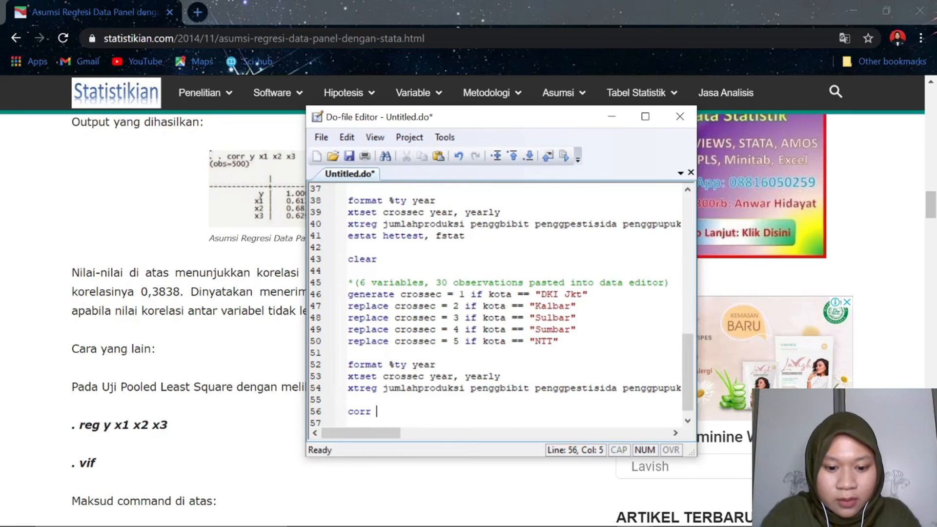
{"action": "key", "text": "Caps_Lock"}
{"action": "type", "text": "Y X"}
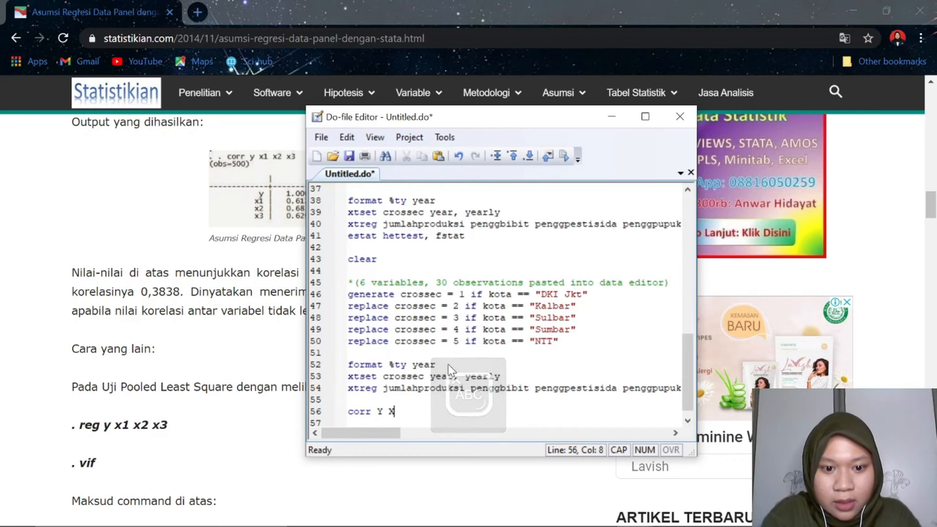
{"action": "key", "text": "BackSpace"}
{"action": "key", "text": "BackSpace"}
{"action": "key", "text": "BackSpace"}
Copy the variables jumlahproduksi penggbibit penggpestisida penggpupuk from the earlier xtreg line and paste them after corr.
{"action": "scroll", "coordinate": [448, 364], "scroll_direction": "up", "scroll_amount": 5}
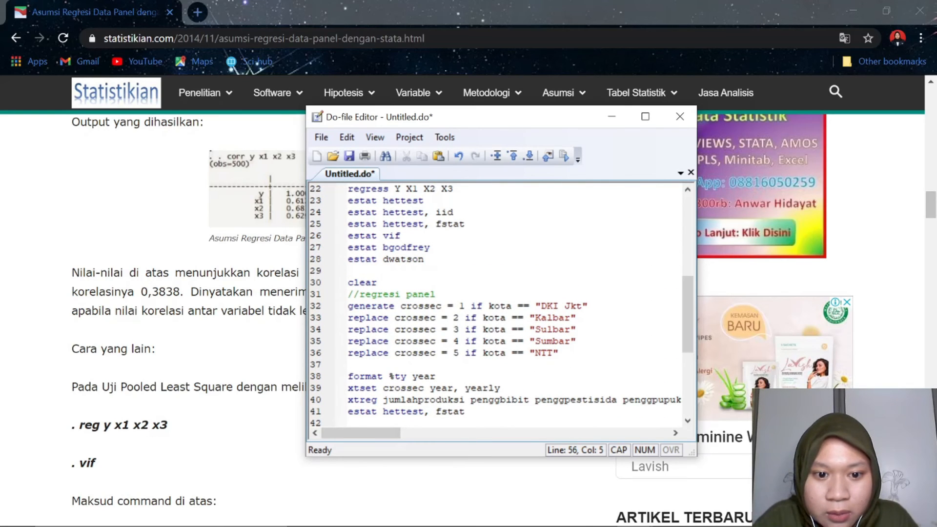
{"action": "left_click", "coordinate": [412, 400]}
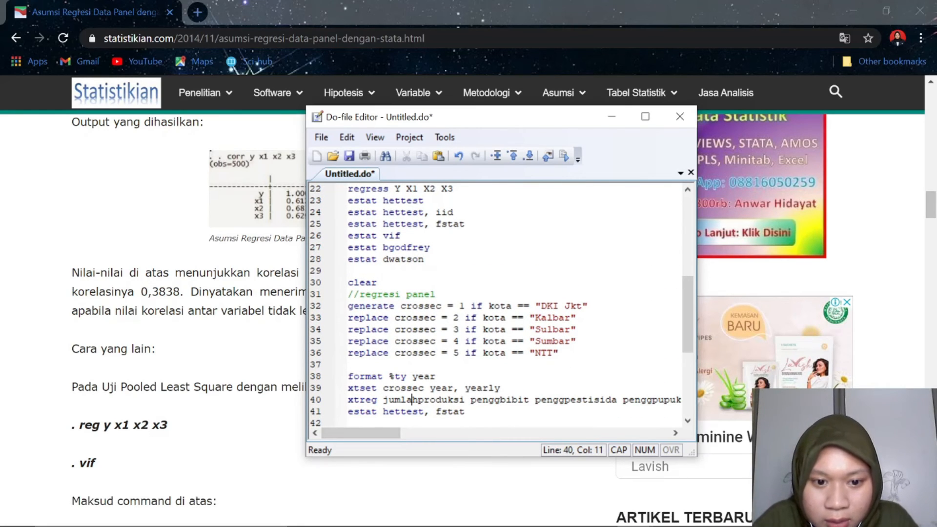
{"action": "left_click_drag", "start_coordinate": [382, 400], "coordinate": [669, 400]}
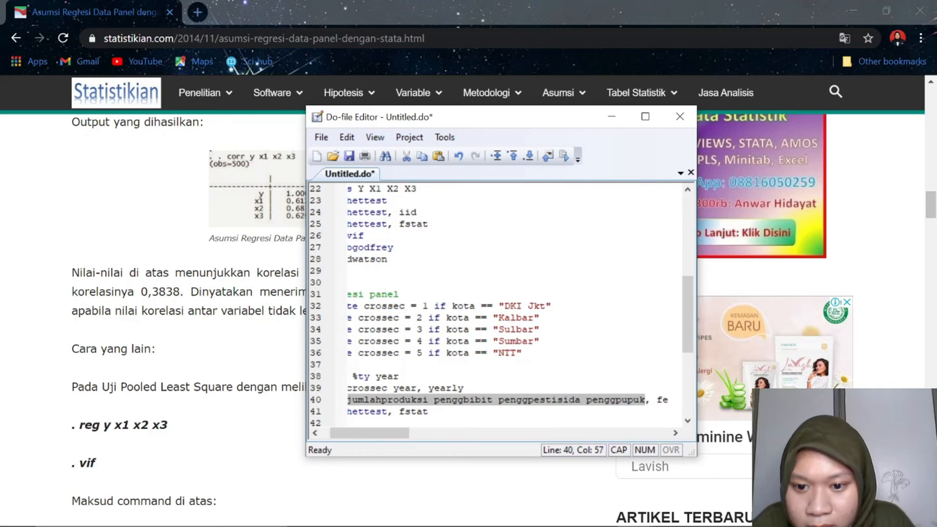
{"action": "right_click", "coordinate": [611, 407]}
{"action": "left_click", "coordinate": [641, 338]}
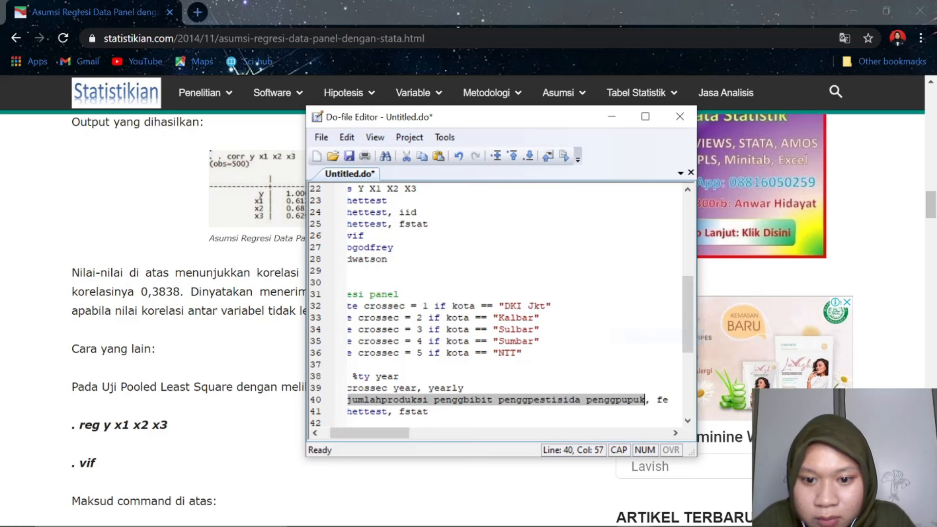
{"action": "left_click_drag", "start_coordinate": [690, 329], "coordinate": [689, 409]}
{"action": "left_click_drag", "start_coordinate": [358, 433], "coordinate": [341, 426]}
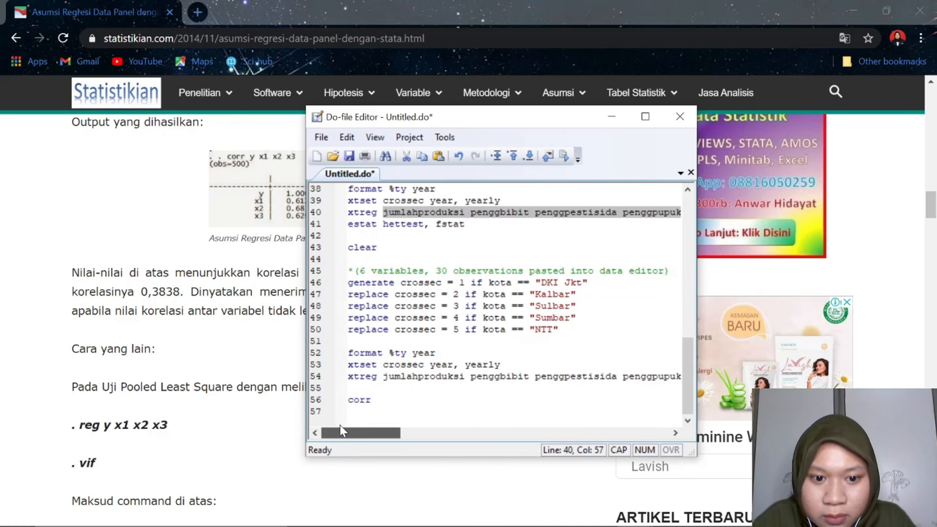
{"action": "left_click", "coordinate": [384, 400]}
{"action": "right_click", "coordinate": [382, 401]}
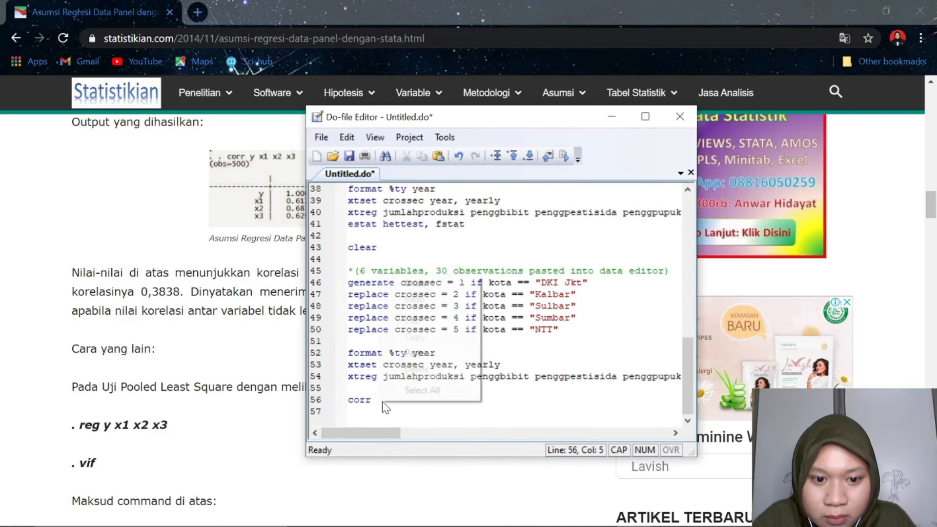
{"action": "left_click", "coordinate": [416, 353]}
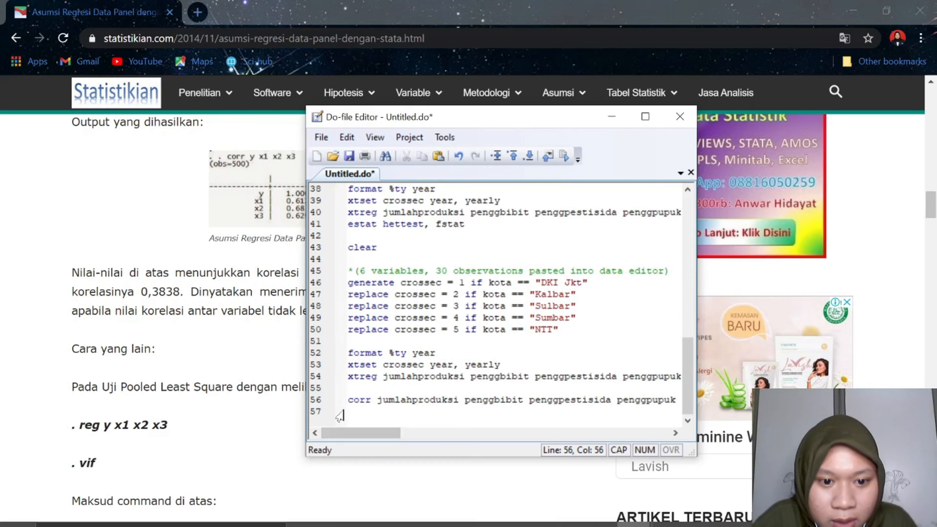
Execute only the corr line of the do-file and bring up its correlation matrix in the Results window.
{"action": "key", "text": "Home"}
{"action": "key", "text": "shift+Down"}
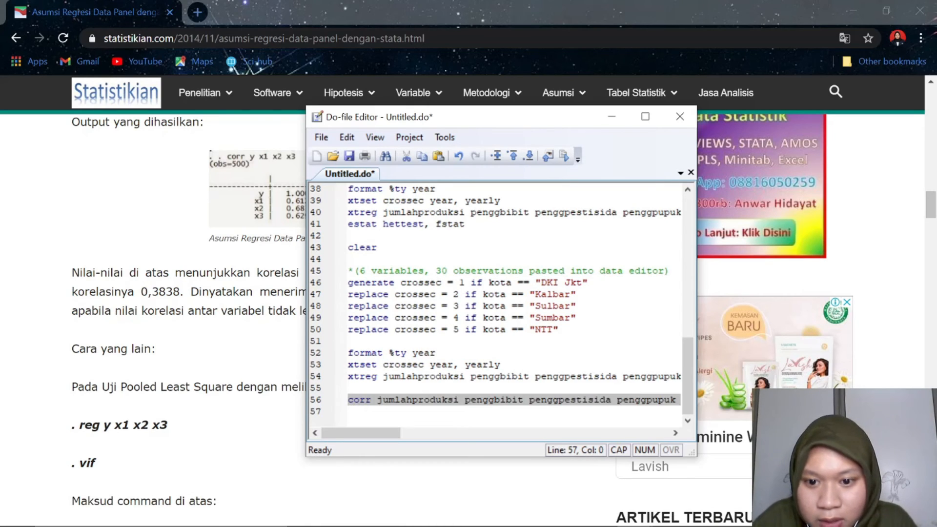
{"action": "key", "text": "shift+Left"}
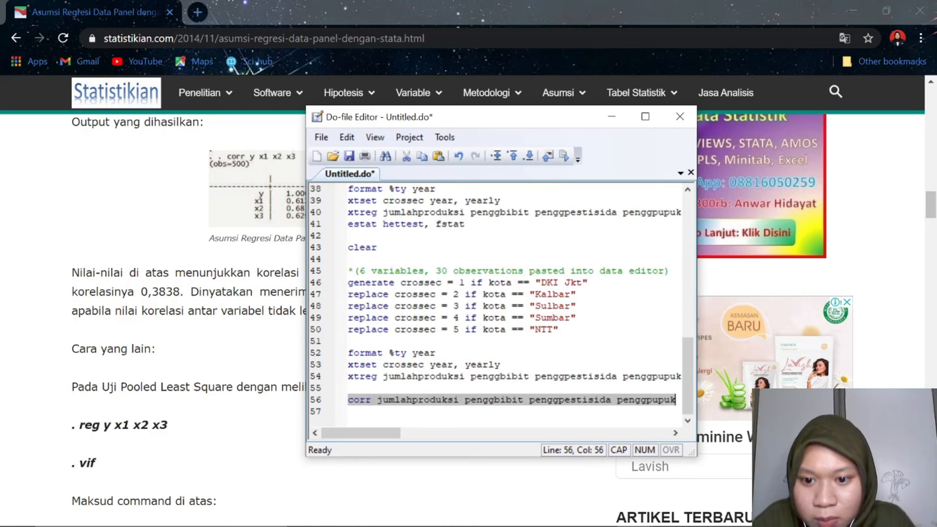
{"action": "left_click", "coordinate": [564, 157]}
{"action": "mouse_move", "coordinate": [673, 521]}
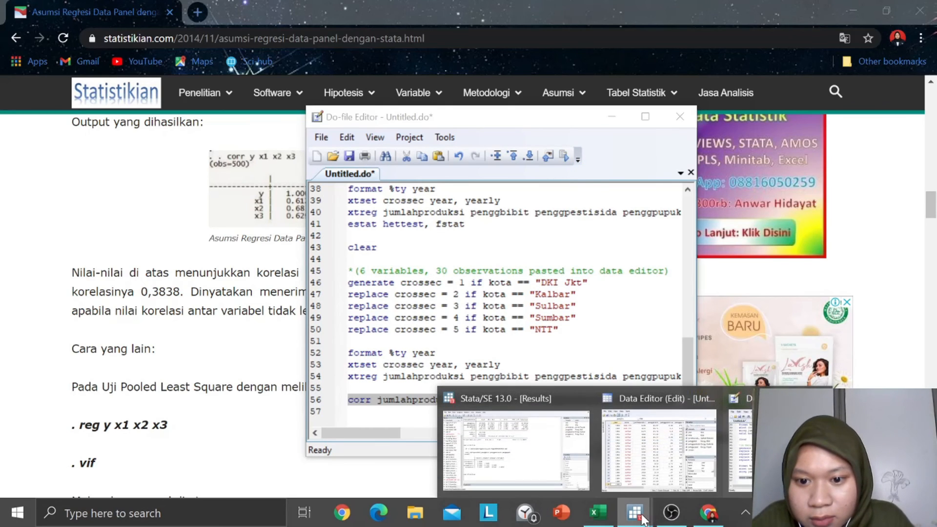
{"action": "left_click", "coordinate": [562, 464]}
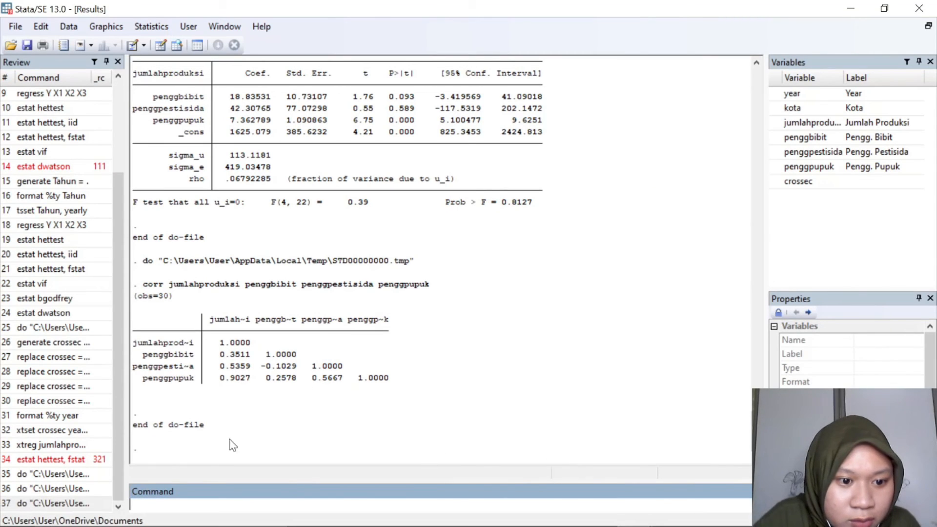
Check the panel rows in the Data Editor and return to the correlation matrix in the Results window.
{"action": "mouse_move", "coordinate": [585, 525]}
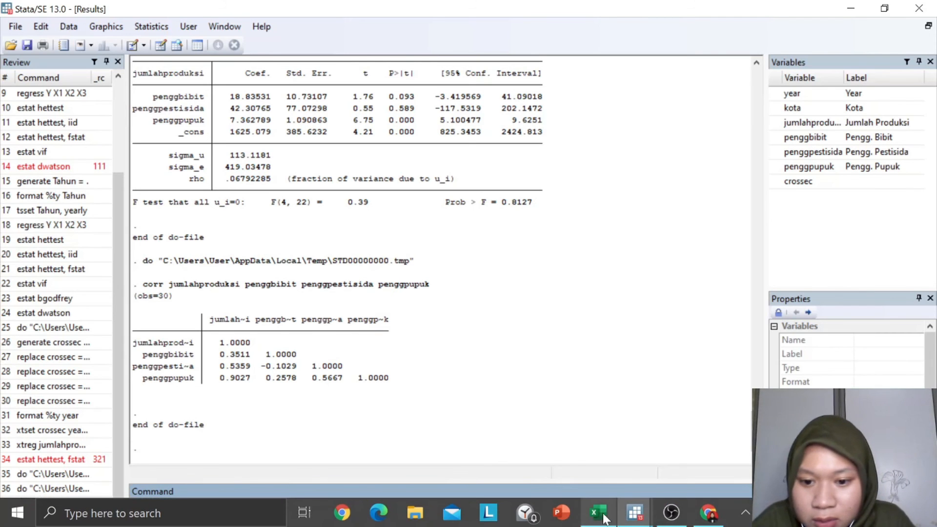
{"action": "mouse_move", "coordinate": [636, 518]}
{"action": "left_click", "coordinate": [642, 454]}
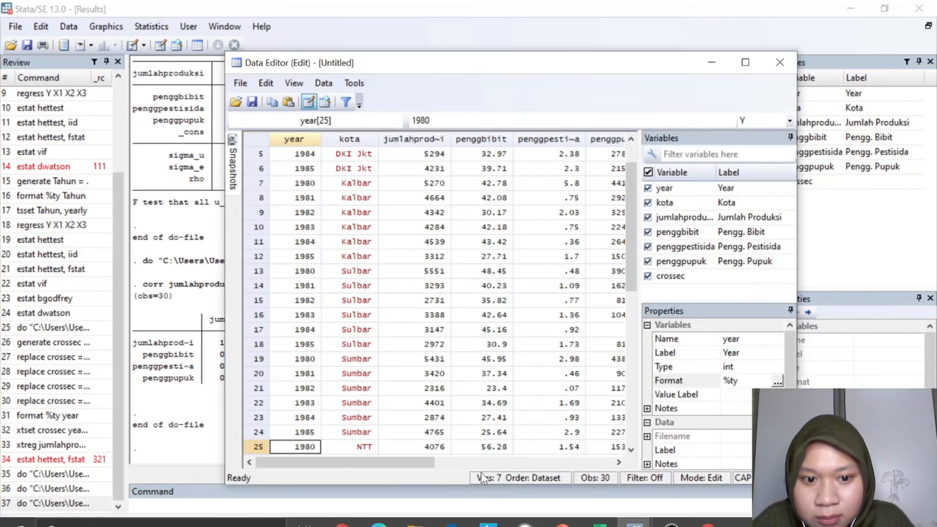
{"action": "left_click_drag", "start_coordinate": [371, 461], "coordinate": [352, 466]}
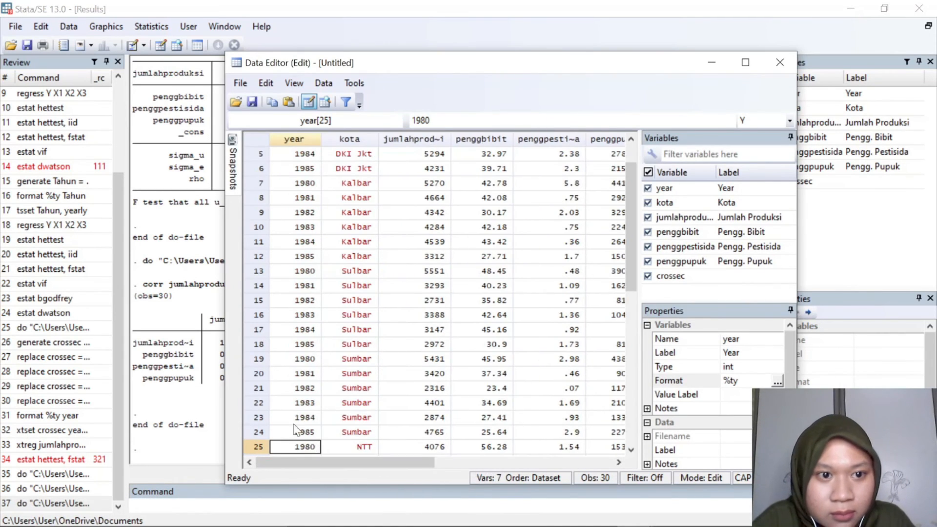
{"action": "left_click", "coordinate": [213, 304]}
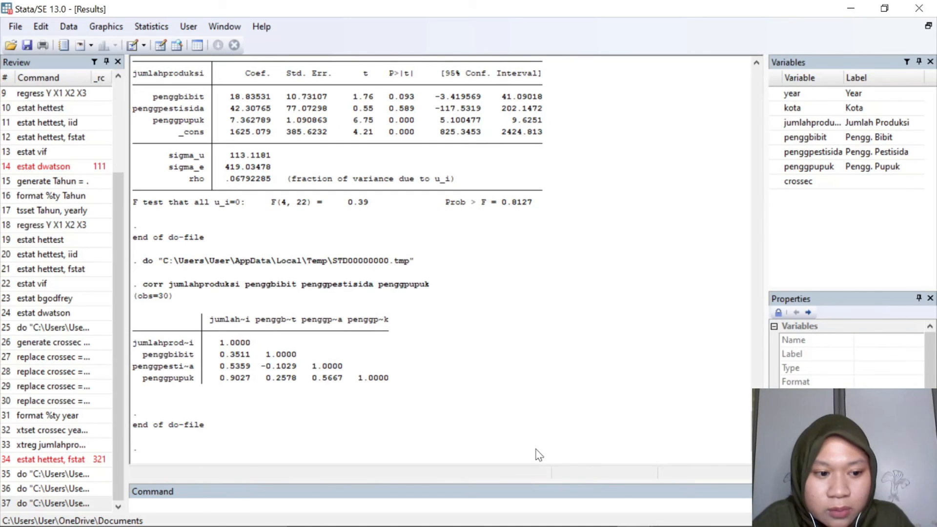
Execute the selected corr line again from the do-file, keeping the Results window in view behind it.
{"action": "mouse_move", "coordinate": [615, 525]}
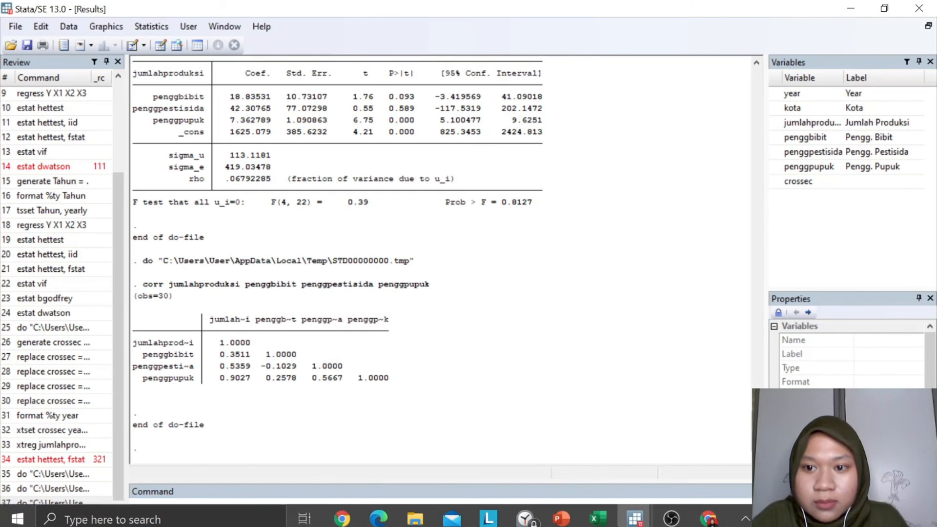
{"action": "left_click", "coordinate": [634, 512]}
{"action": "left_click", "coordinate": [737, 458]}
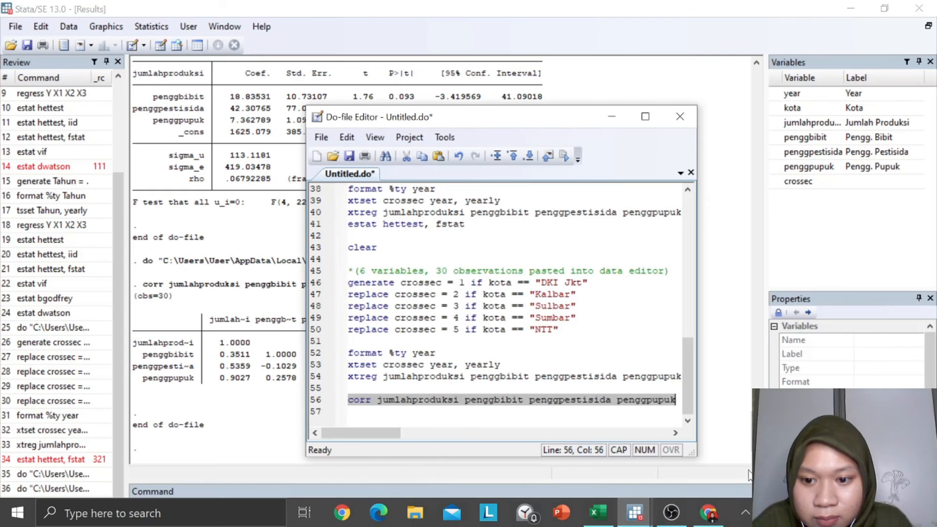
{"action": "left_click", "coordinate": [563, 157]}
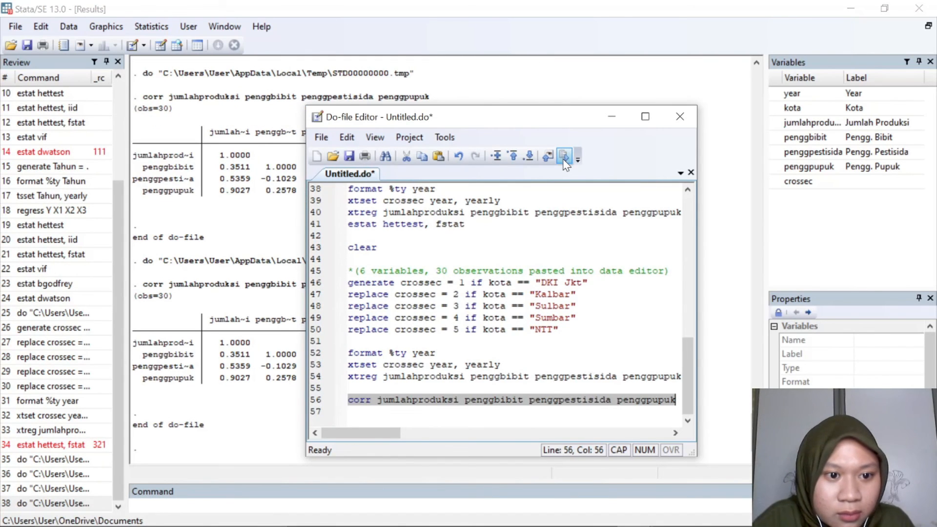
Move the Do-file Editor clear of the results and highlight the latest corr command together with its correlation matrix.
{"action": "left_click_drag", "start_coordinate": [502, 113], "coordinate": [751, 103]}
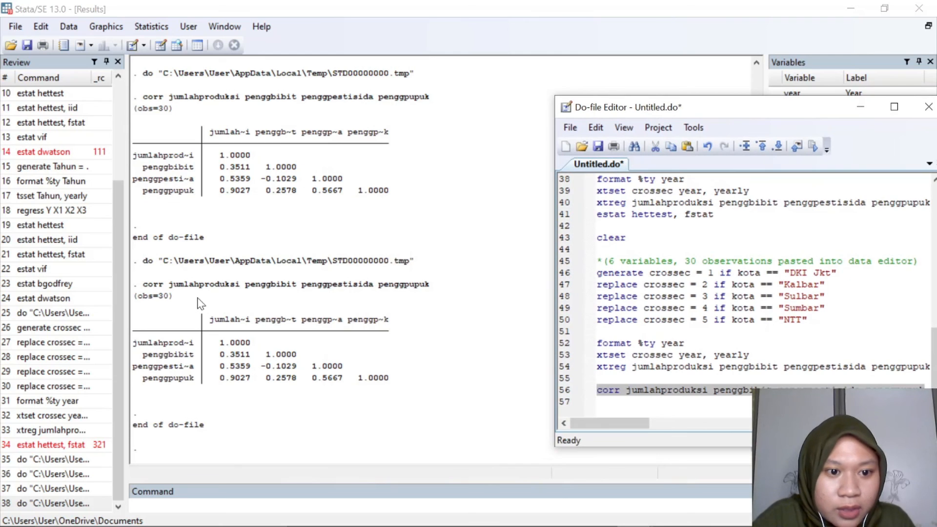
{"action": "left_click", "coordinate": [163, 317]}
{"action": "left_click_drag", "start_coordinate": [138, 283], "coordinate": [393, 383]}
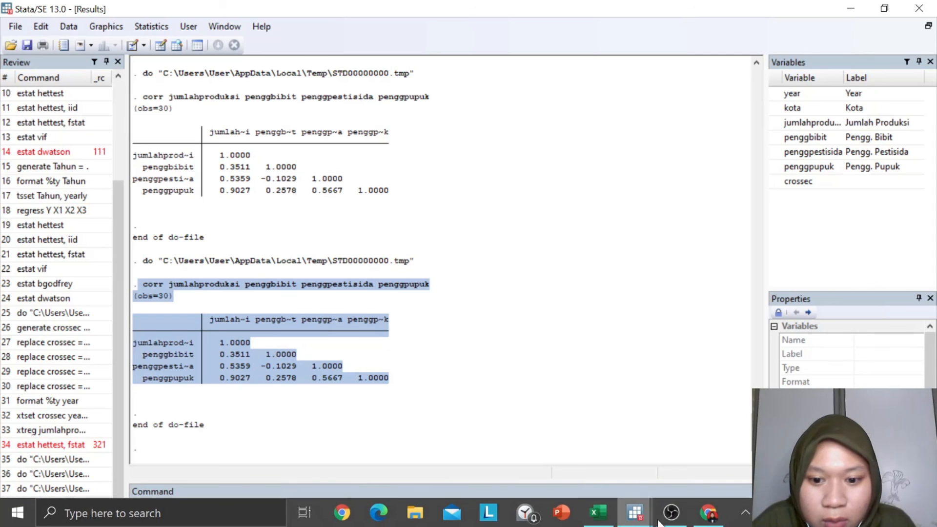
Switch to the panel assumptions guide in Chrome and highlight the sentence giving the correlation limit for accepting no multicollinearity.
{"action": "left_click", "coordinate": [708, 513]}
{"action": "scroll", "coordinate": [160, 303], "scroll_direction": "up", "scroll_amount": 20}
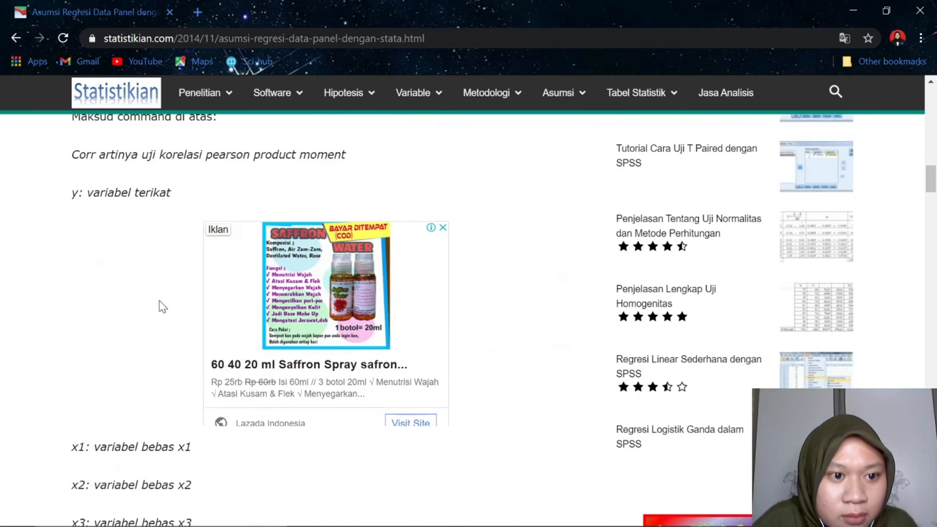
{"action": "scroll", "coordinate": [162, 306], "scroll_direction": "down", "scroll_amount": 2}
{"action": "scroll", "coordinate": [163, 306], "scroll_direction": "up", "scroll_amount": 2}
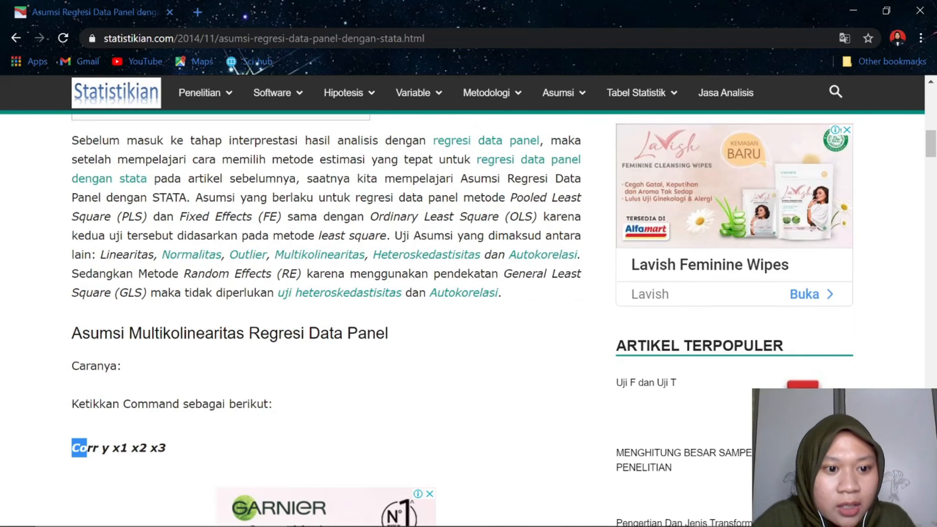
{"action": "scroll", "coordinate": [161, 305], "scroll_direction": "up", "scroll_amount": 5}
{"action": "scroll", "coordinate": [164, 309], "scroll_direction": "down", "scroll_amount": 7}
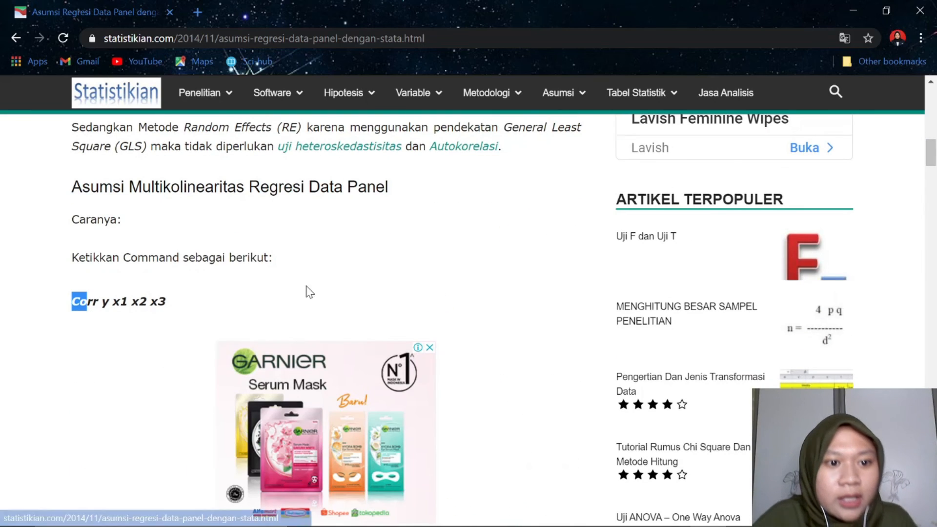
{"action": "scroll", "coordinate": [307, 289], "scroll_direction": "down", "scroll_amount": 17}
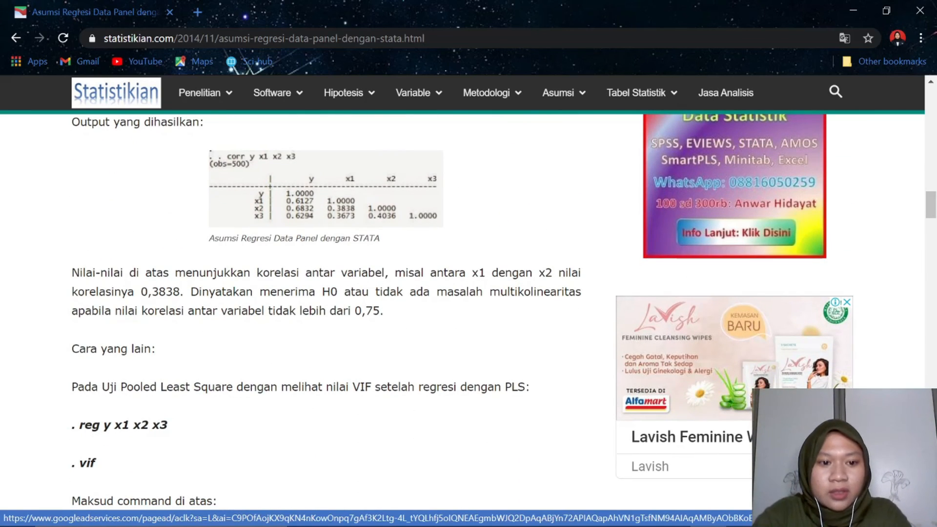
{"action": "left_click_drag", "start_coordinate": [199, 291], "coordinate": [397, 320]}
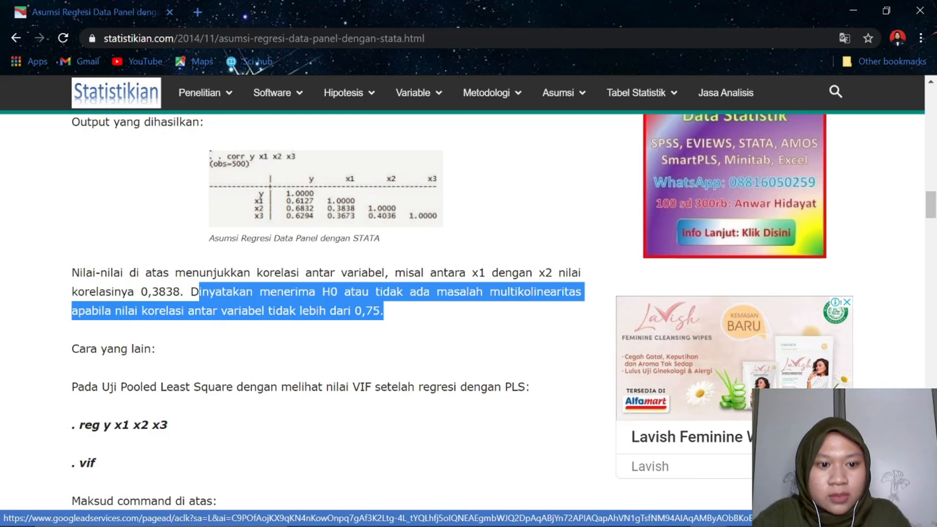
{"action": "left_click_drag", "start_coordinate": [191, 291], "coordinate": [430, 324]}
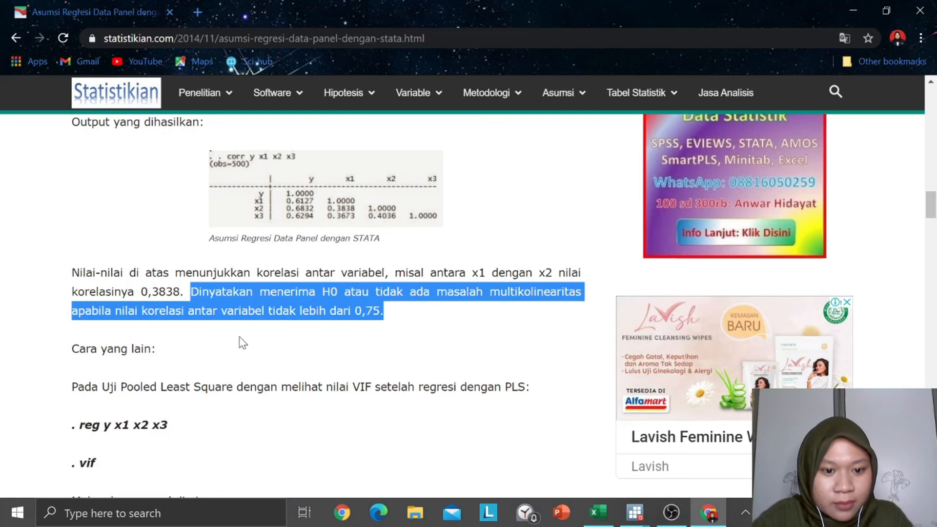
Examine the guide's VIF section and the earlier regression test lines in Stata's do-file, minimizing the Do-file Editor when done.
{"action": "scroll", "coordinate": [243, 343], "scroll_direction": "down", "scroll_amount": 10}
{"action": "scroll", "coordinate": [335, 308], "scroll_direction": "up", "scroll_amount": 5}
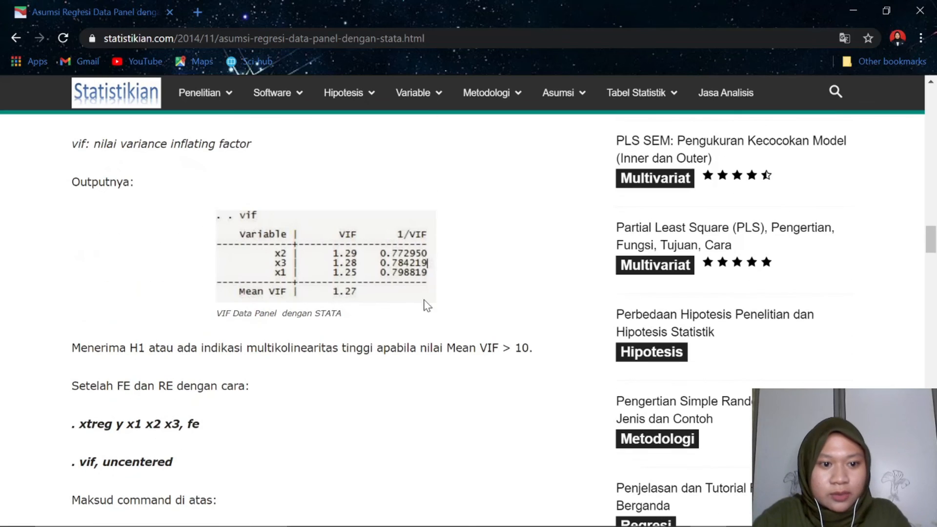
{"action": "mouse_move", "coordinate": [630, 523]}
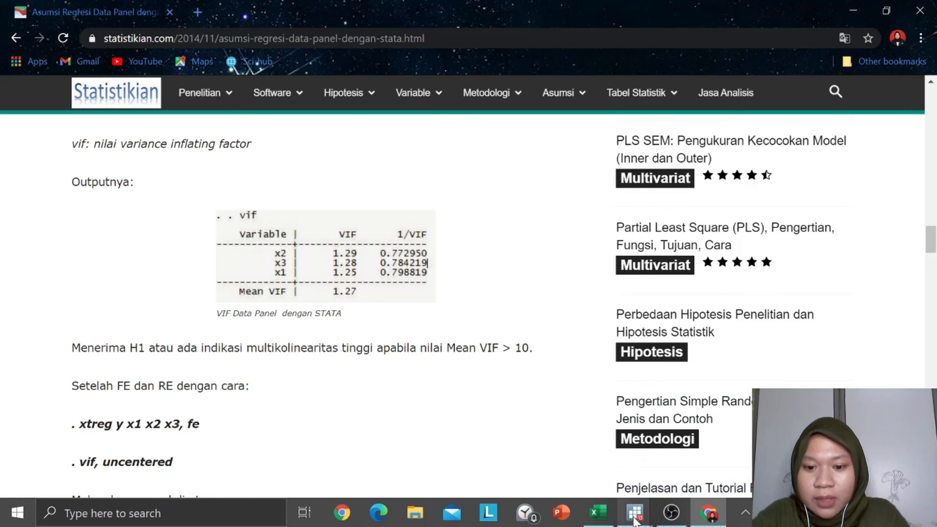
{"action": "left_click", "coordinate": [759, 454]}
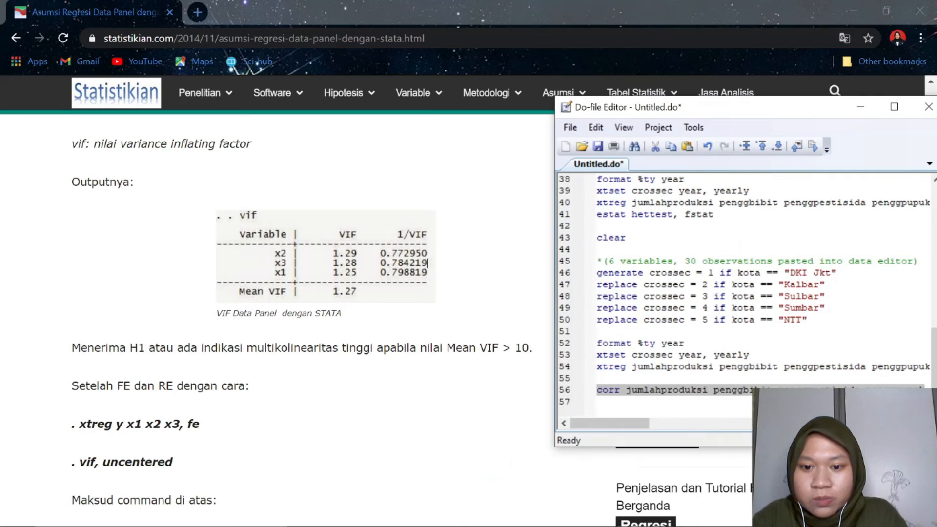
{"action": "left_click", "coordinate": [673, 356]}
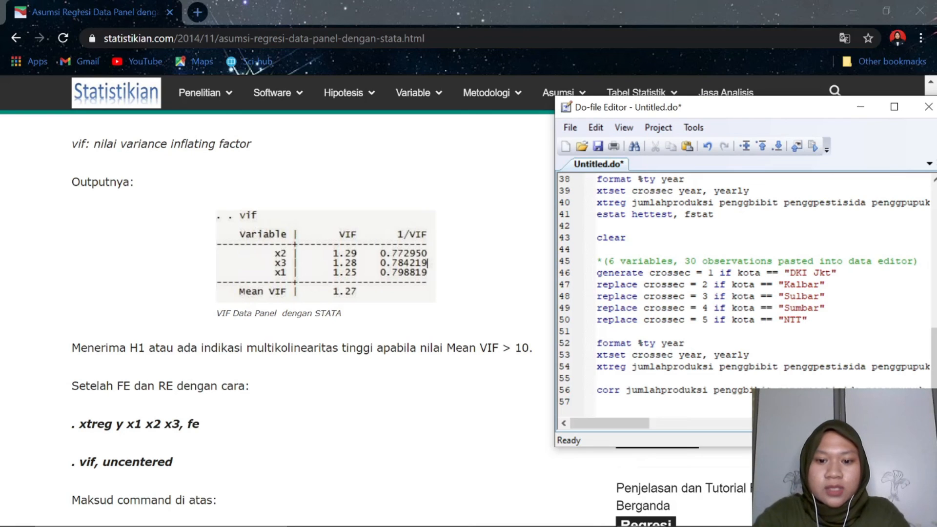
{"action": "left_click_drag", "start_coordinate": [596, 390], "coordinate": [613, 390]}
{"action": "scroll", "coordinate": [742, 293], "scroll_direction": "up", "scroll_amount": 11}
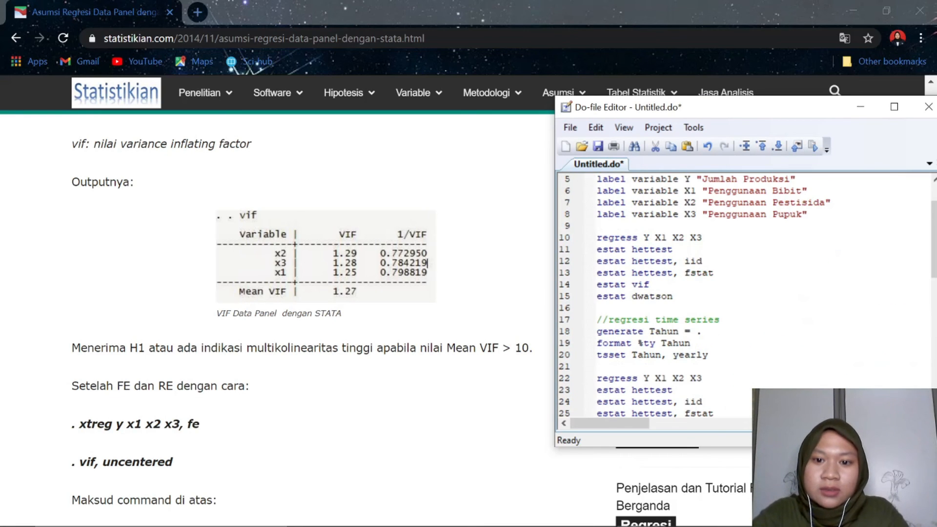
{"action": "scroll", "coordinate": [742, 292], "scroll_direction": "up", "scroll_amount": 2}
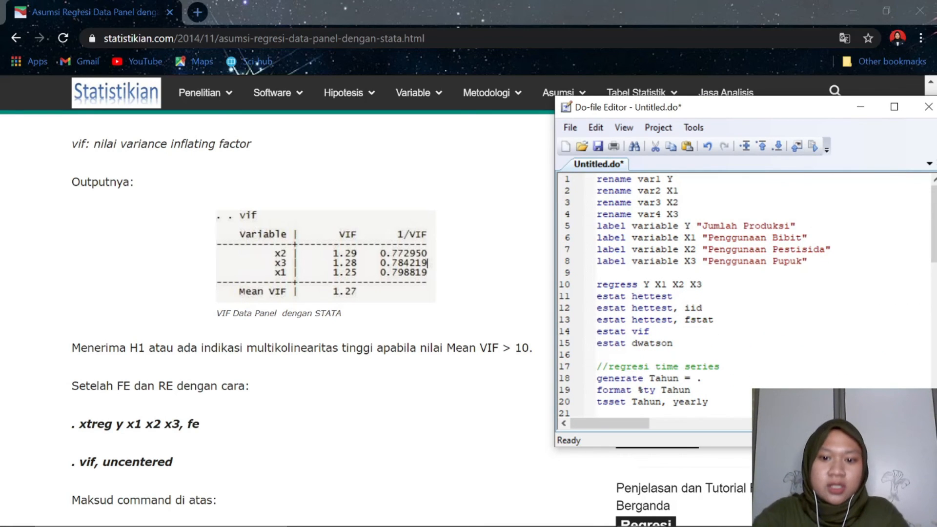
{"action": "scroll", "coordinate": [742, 293], "scroll_direction": "down", "scroll_amount": 12}
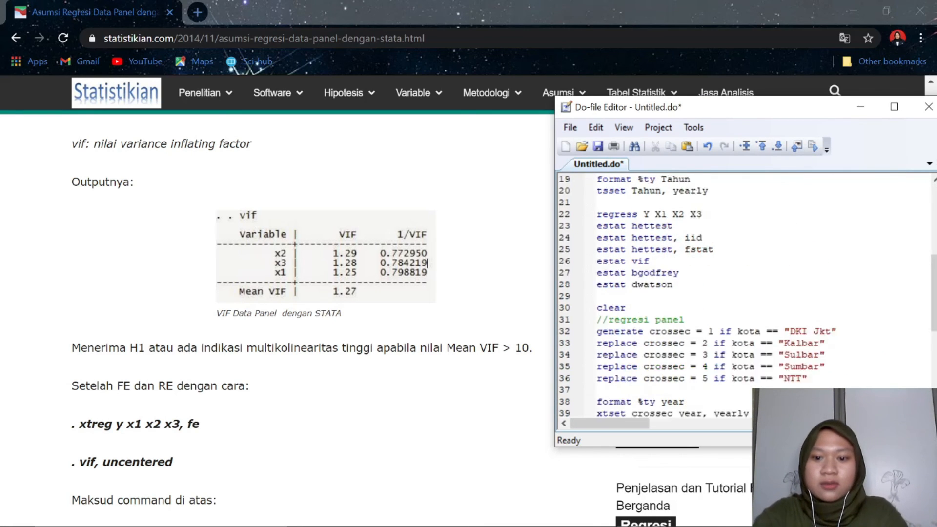
{"action": "left_click", "coordinate": [861, 108]}
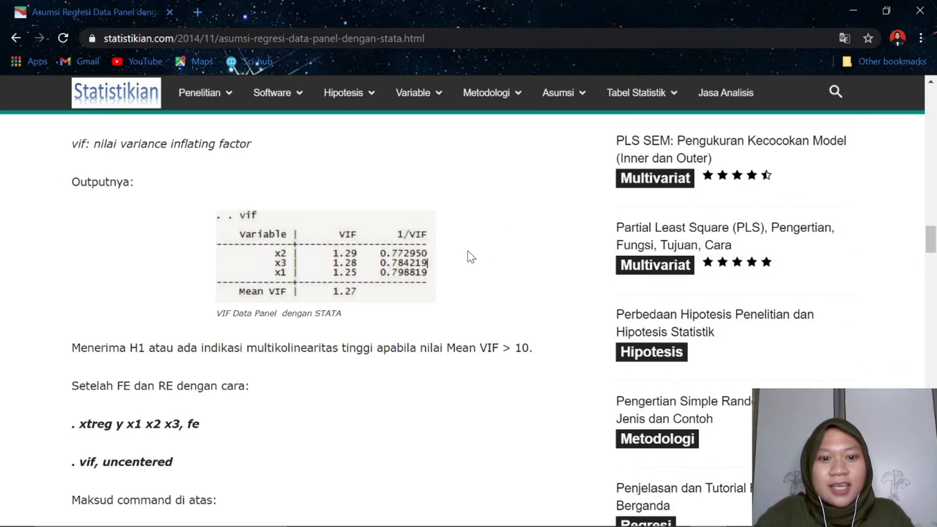